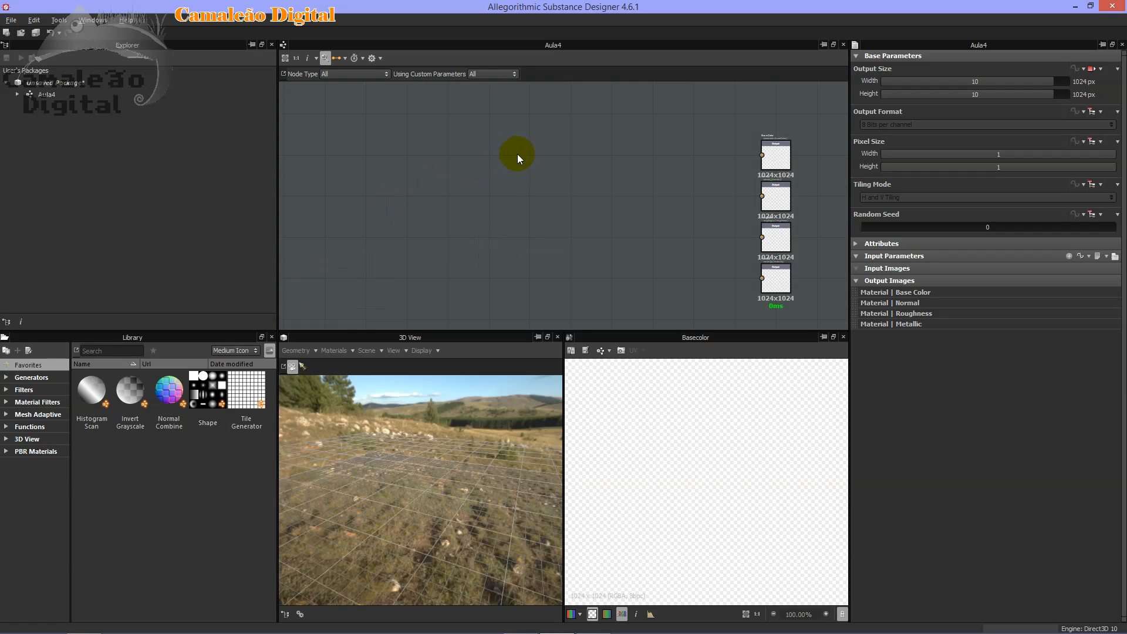
# Add a Shape node from the library favourites to the empty area of the Aula4 graph.
pyautogui.moveTo(215, 399); pyautogui.dragTo(456, 159)
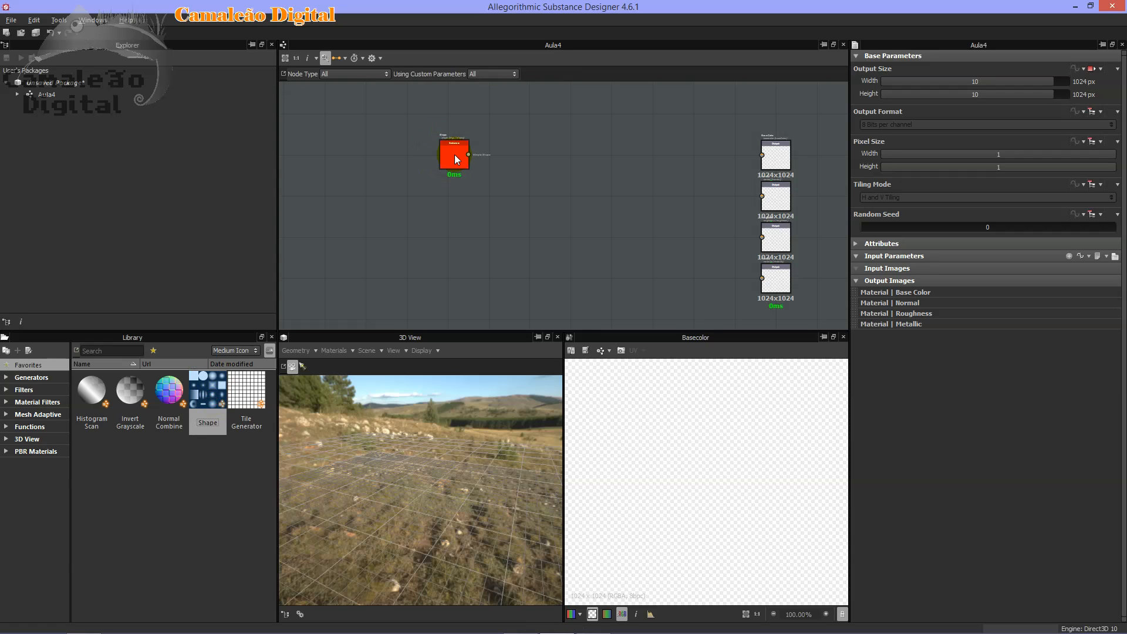
pyautogui.scroll(3, 461, 162)
pyautogui.scroll(2, 564, 206)
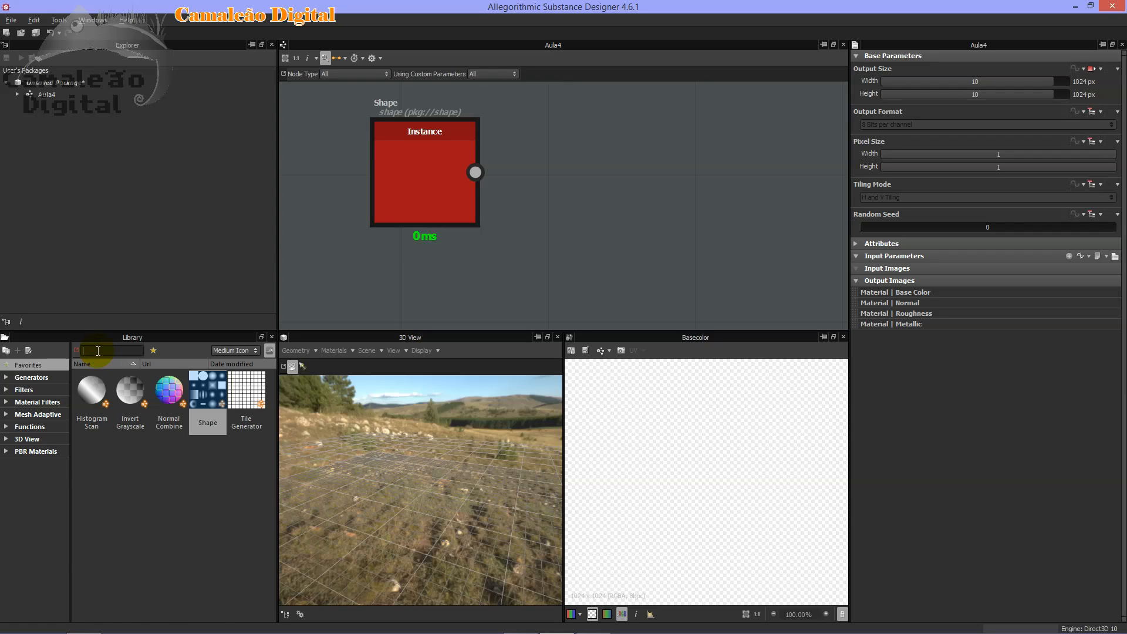
# Search the library for "shape" and browse the thumbnails in the Generators category.
pyautogui.write('shape')
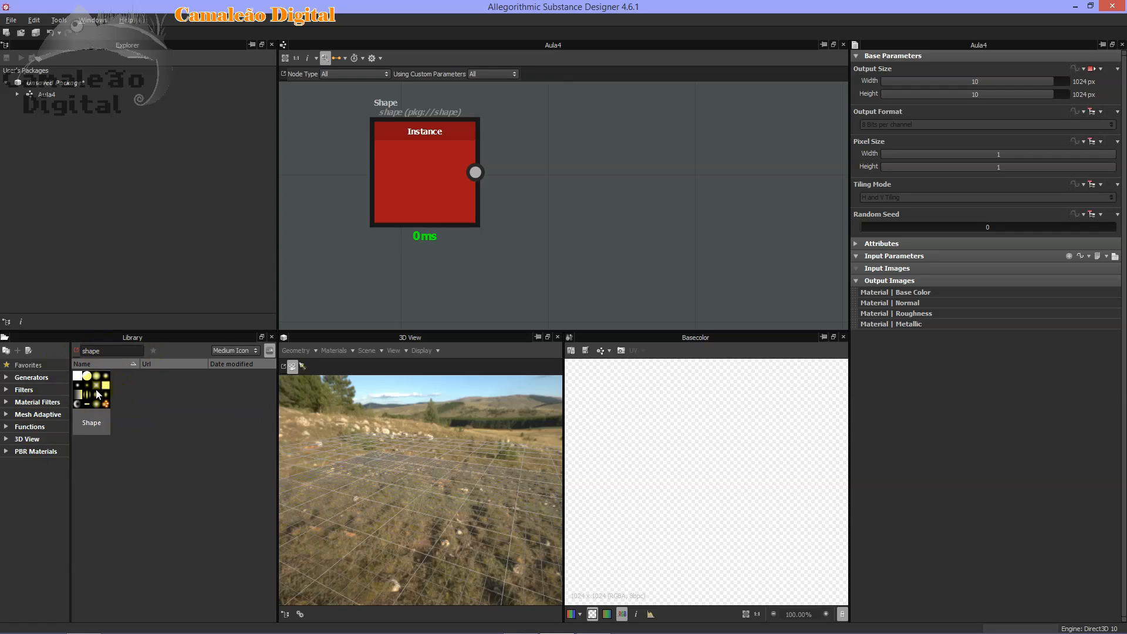
pyautogui.click(30, 377)
pyautogui.scroll(-10, 193, 479)
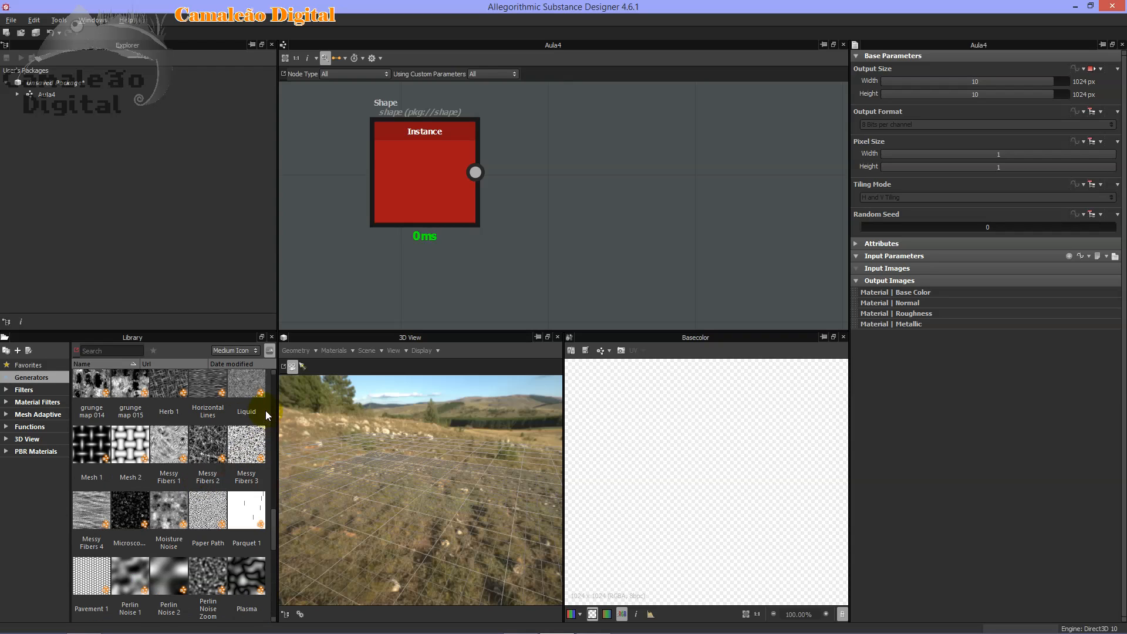
pyautogui.moveTo(273, 516); pyautogui.dragTo(273, 379)
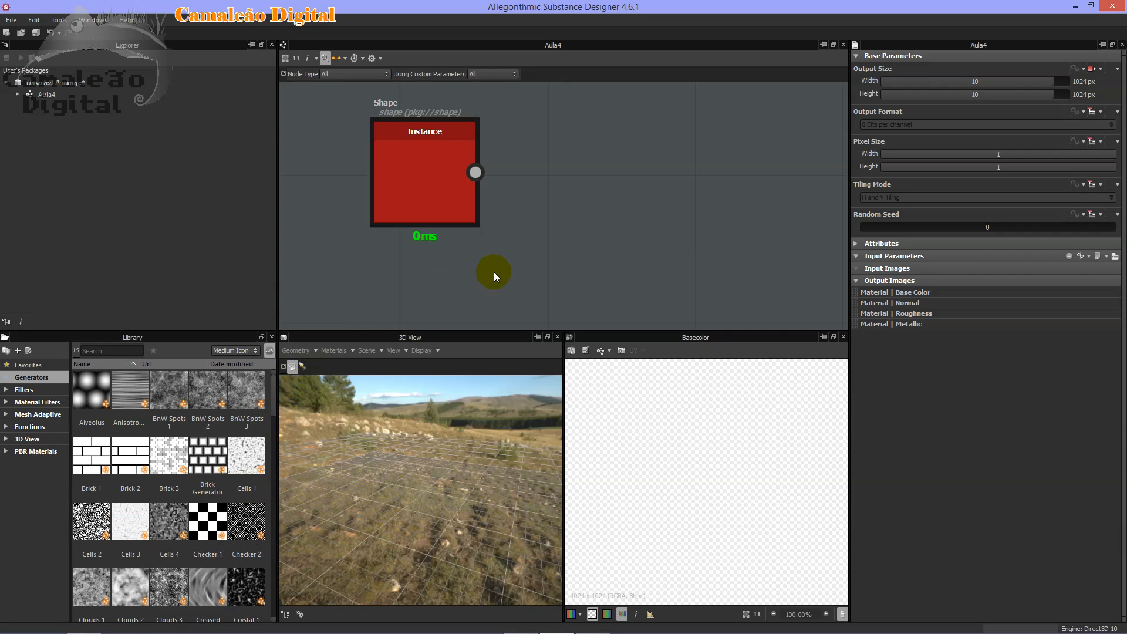
# Show the Shape node's output in the 2D view and resize the surrounding panels to give the graph more room.
pyautogui.doubleClick(453, 151)
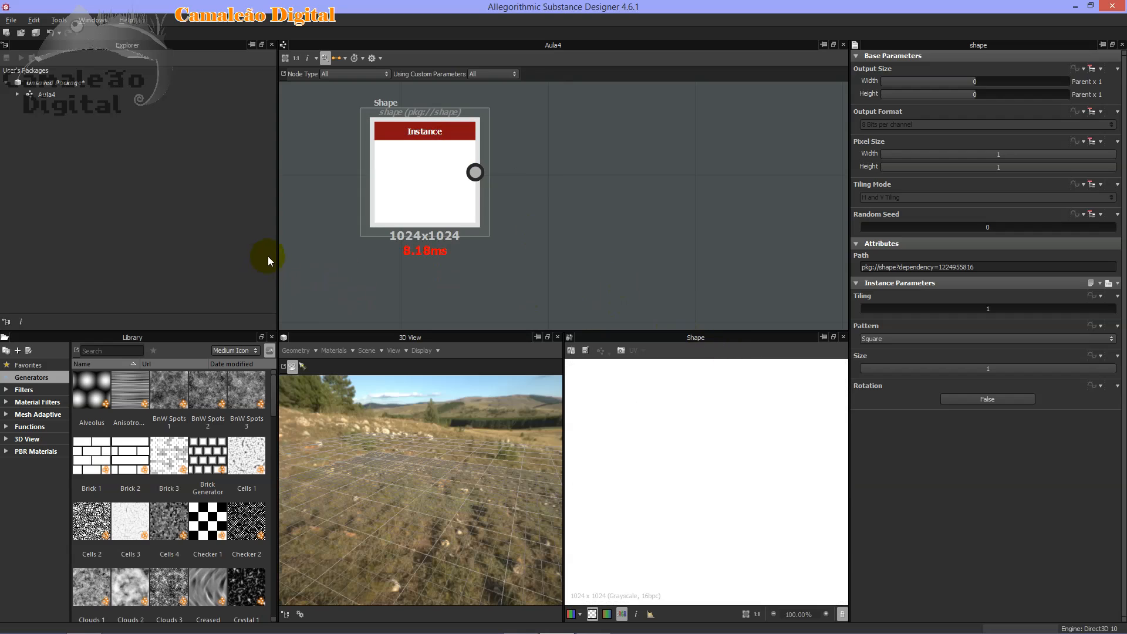
pyautogui.moveTo(278, 244); pyautogui.dragTo(198, 244)
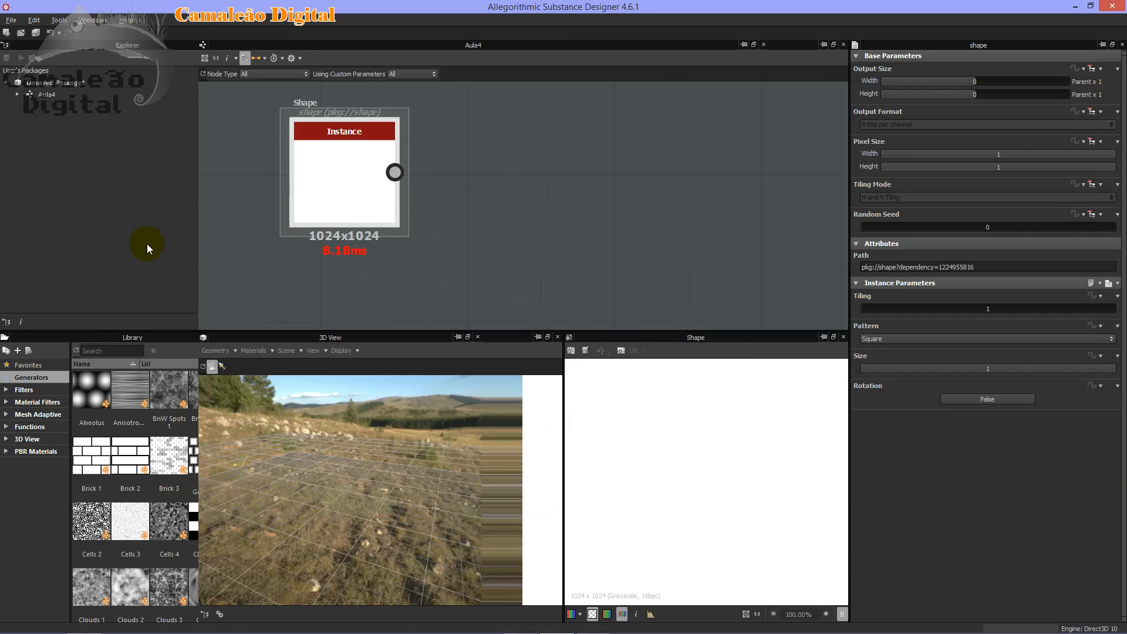
pyautogui.moveTo(581, 331); pyautogui.dragTo(569, 453)
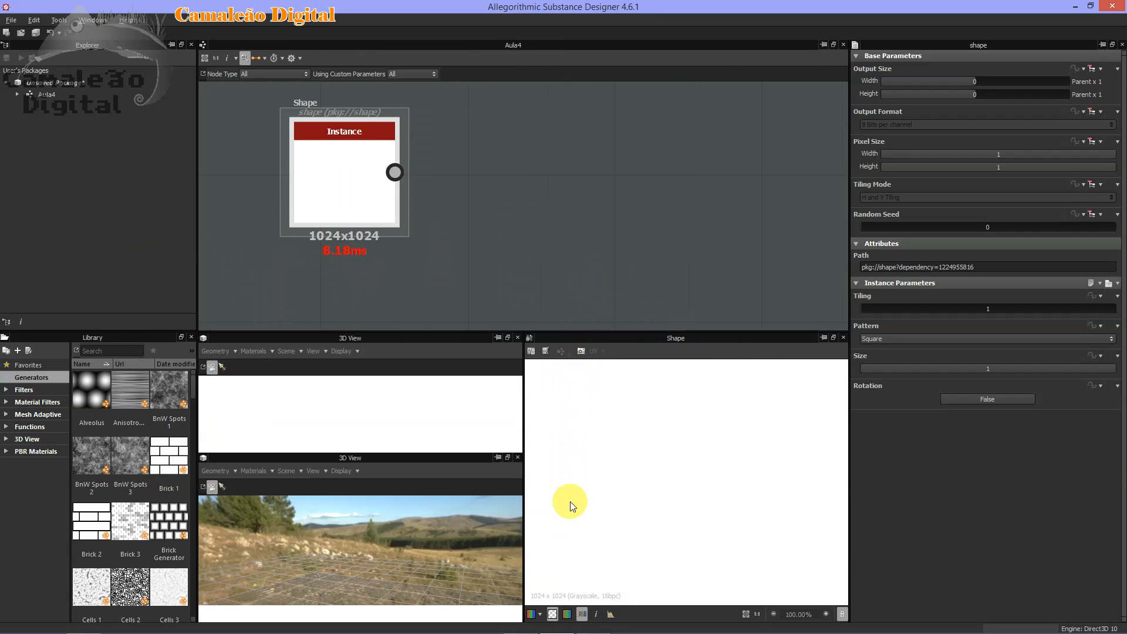
pyautogui.moveTo(570, 502); pyautogui.dragTo(568, 493)
pyautogui.click(542, 320)
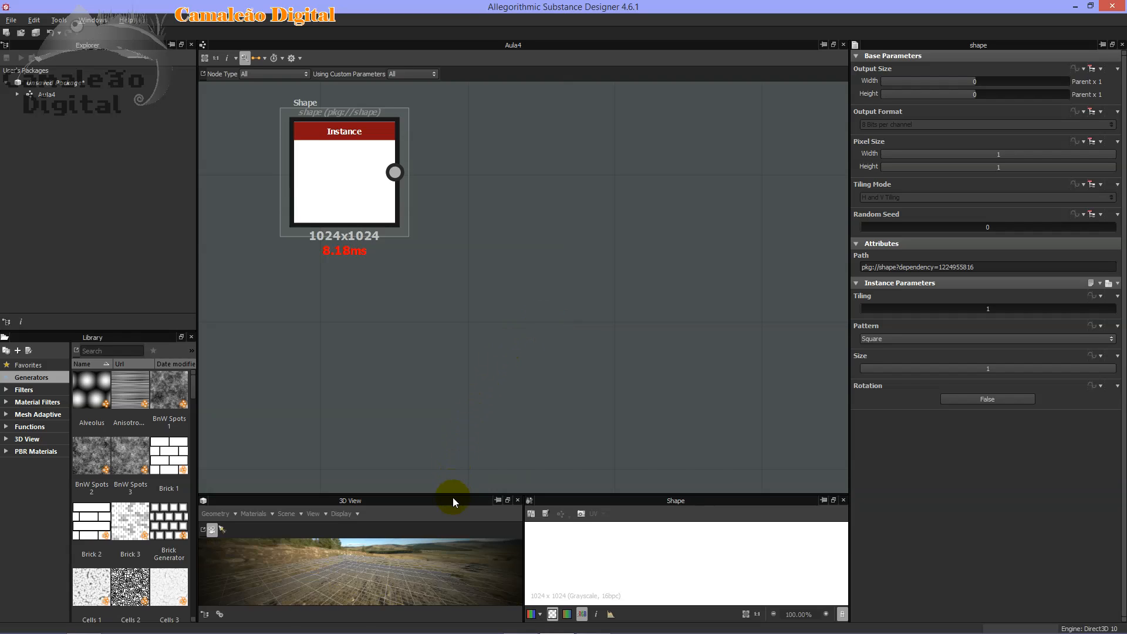
pyautogui.moveTo(448, 494); pyautogui.dragTo(448, 440)
# Set the Shape node's pattern to Disc.
pyautogui.click(362, 149)
pyautogui.moveTo(428, 200); pyautogui.dragTo(556, 241, button='middle')
pyautogui.scroll(-3, 555, 241)
pyautogui.click(502, 227)
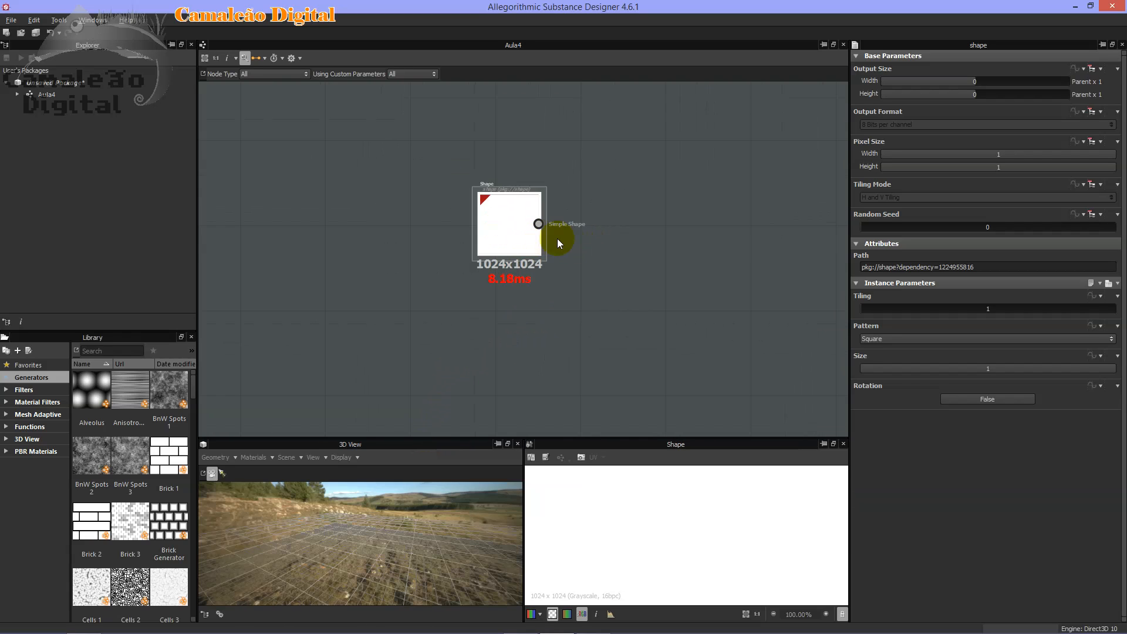
pyautogui.scroll(1, 562, 240)
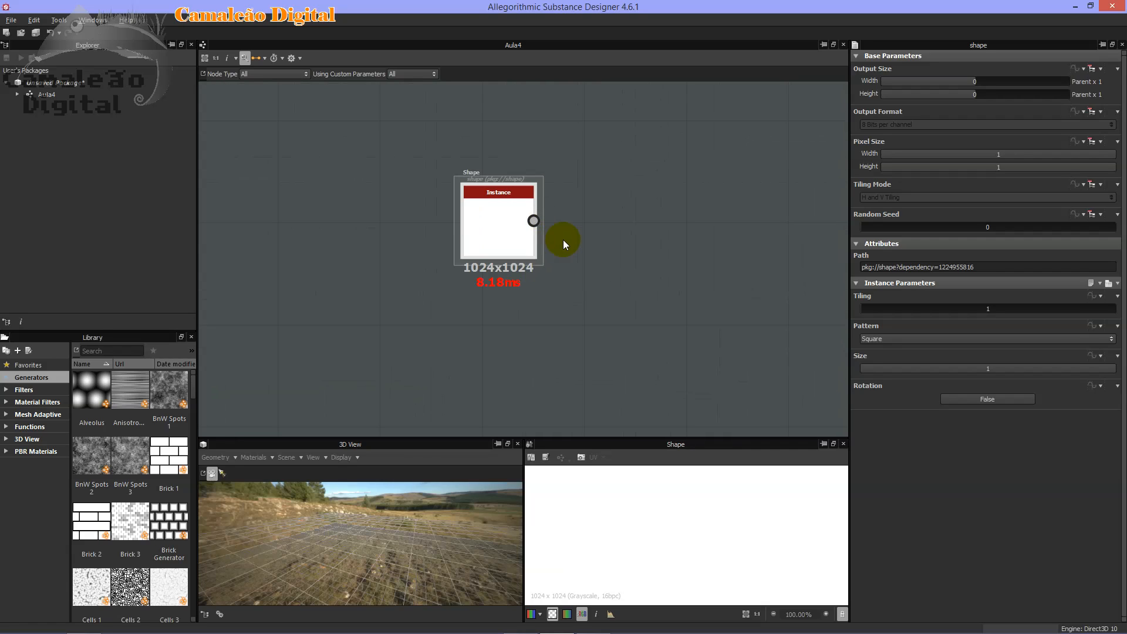
pyautogui.scroll(2, 598, 259)
pyautogui.scroll(-1, 598, 259)
pyautogui.moveTo(597, 260); pyautogui.dragTo(659, 235, button='middle')
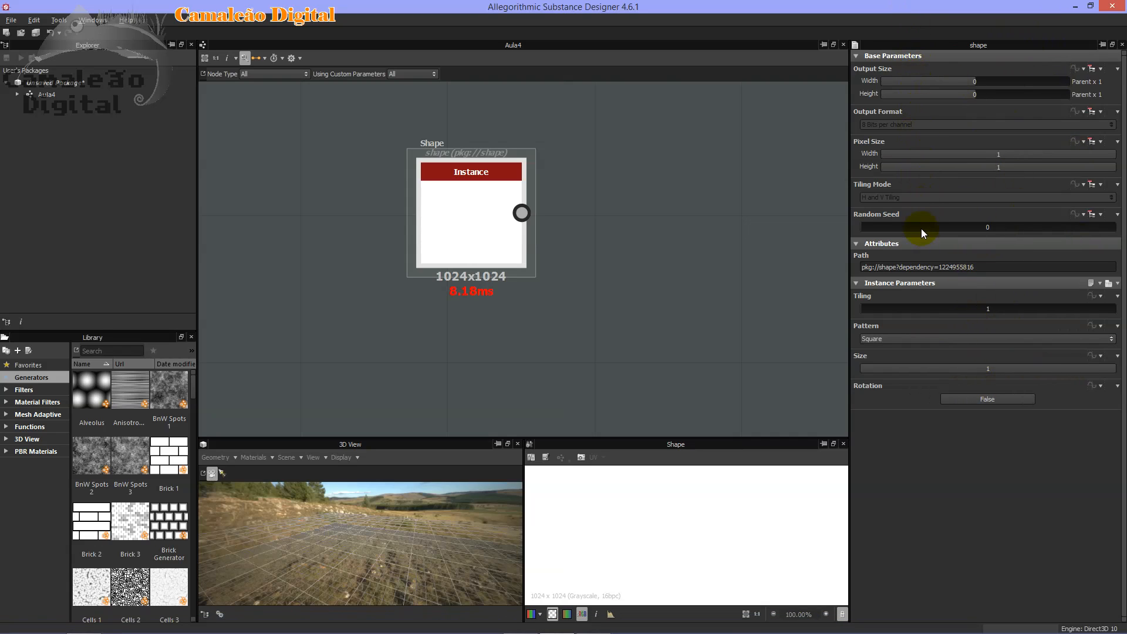
pyautogui.click(903, 341)
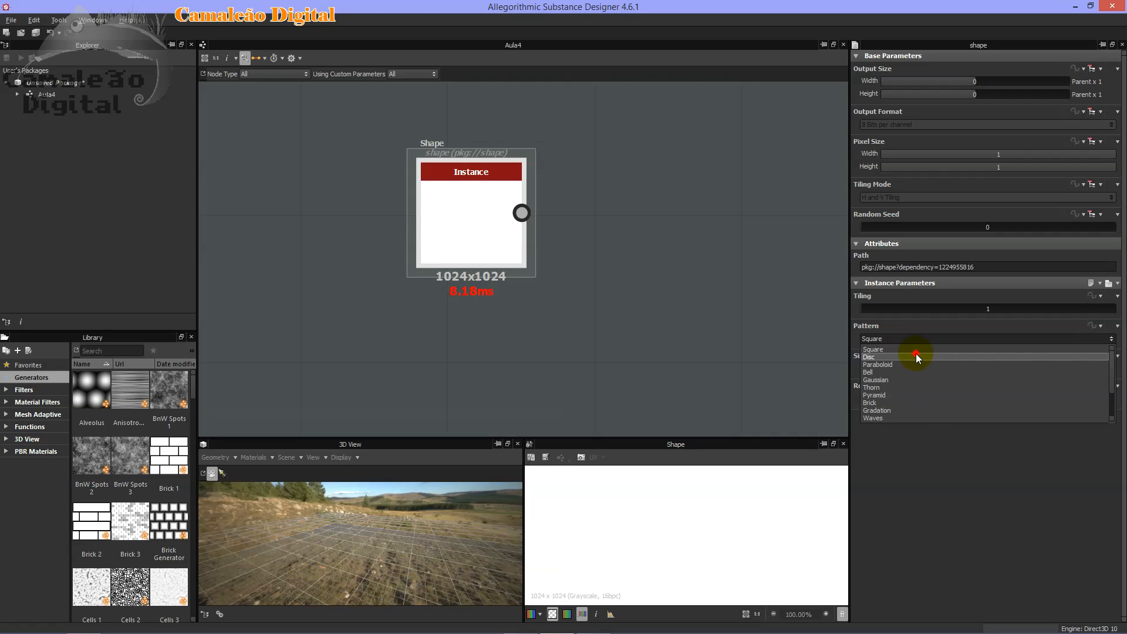
pyautogui.click(916, 356)
# Enlarge the 3D and 2D view panels and fit the whole shape image in the 2D view.
pyautogui.moveTo(596, 265); pyautogui.dragTo(567, 226, button='middle')
pyautogui.scroll(-2, 567, 241)
pyautogui.moveTo(697, 520); pyautogui.dragTo(660, 446, button='middle')
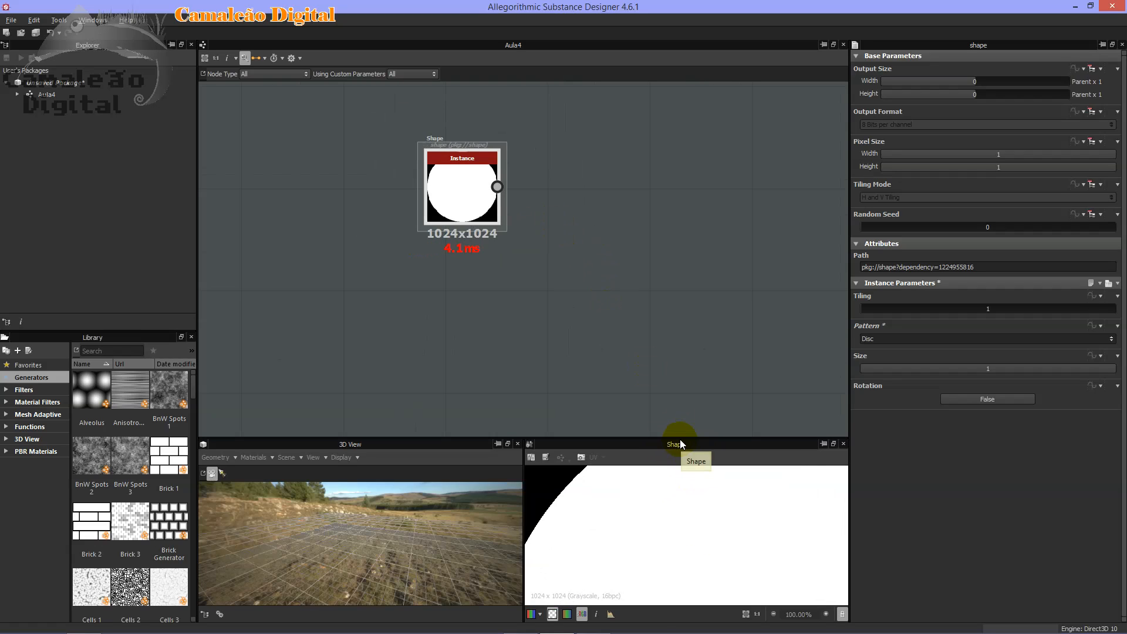
pyautogui.moveTo(679, 437); pyautogui.dragTo(629, 274)
pyautogui.press('f')
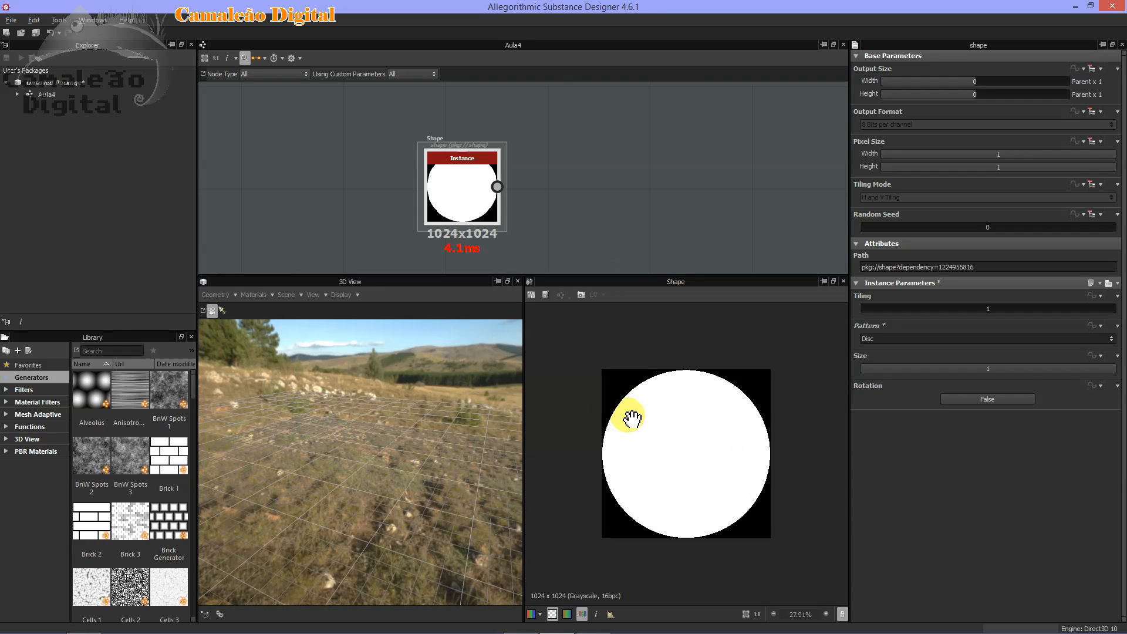
# Try the Paraboloid, Bell and Gaussian patterns on the Shape node.
pyautogui.click(956, 339)
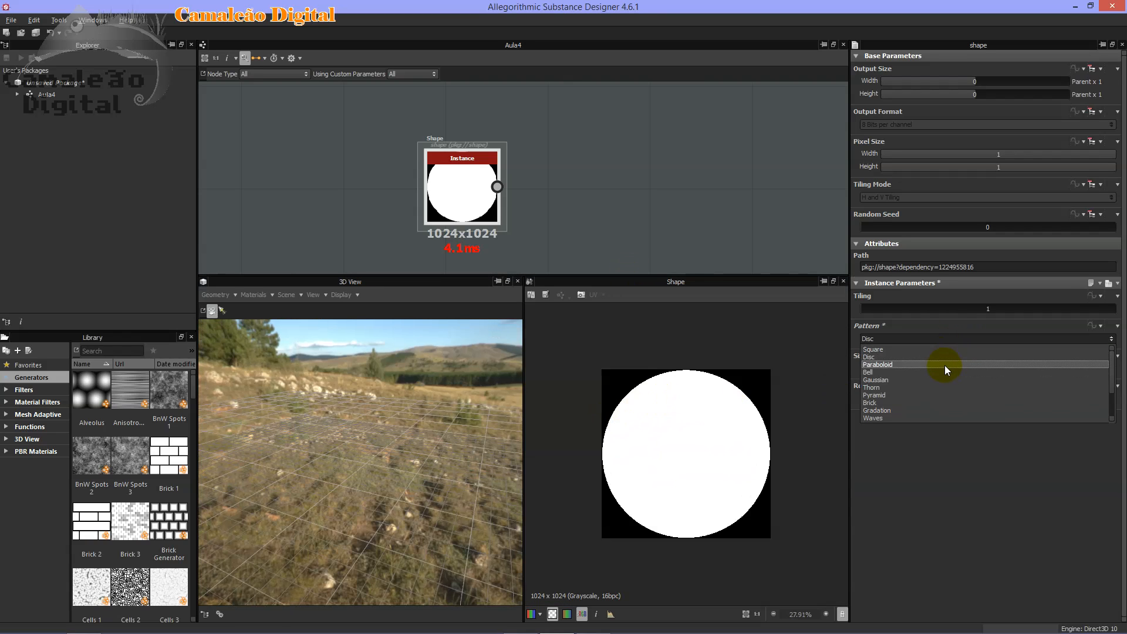
pyautogui.click(945, 365)
pyautogui.click(945, 339)
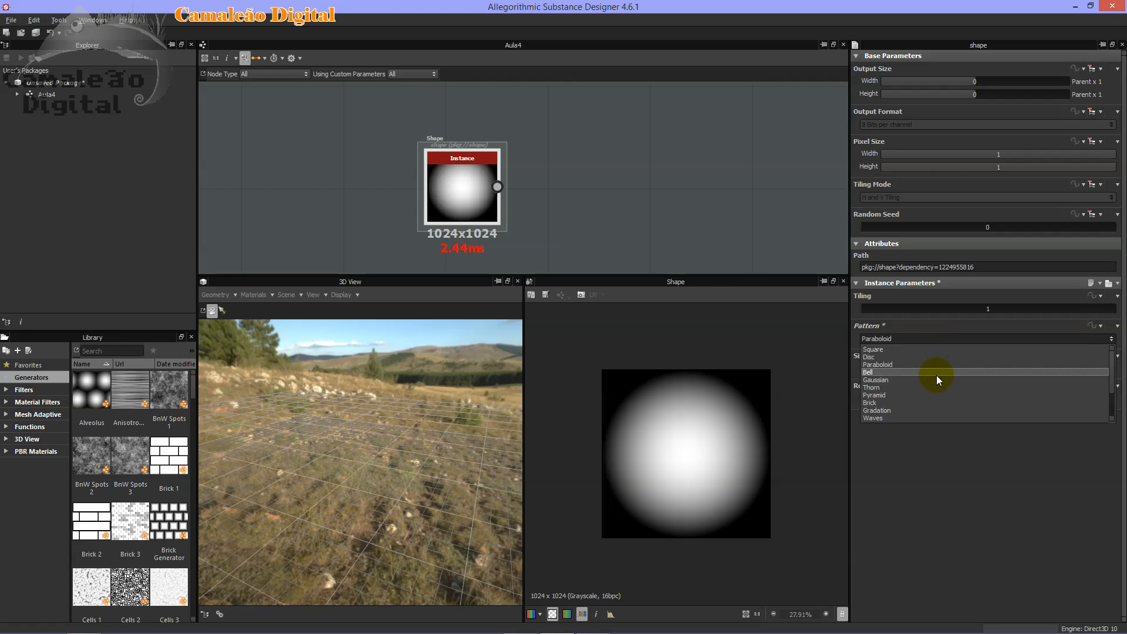
pyautogui.click(937, 371)
pyautogui.click(937, 339)
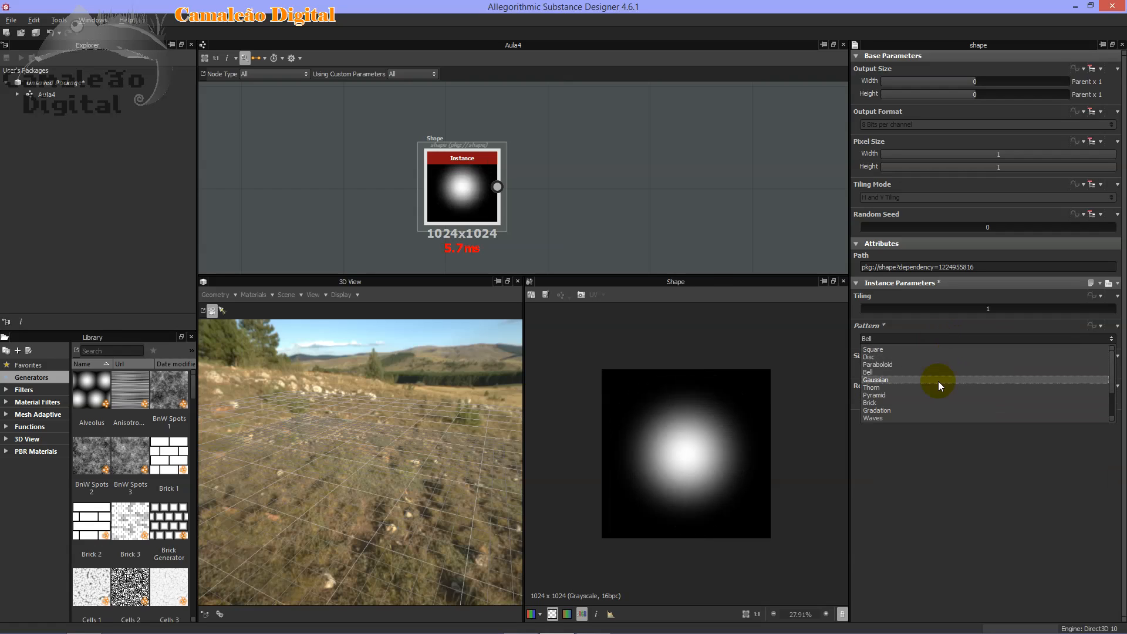
pyautogui.click(938, 381)
# Try the Brick, Gradation and Waves patterns on the Shape node.
pyautogui.click(938, 338)
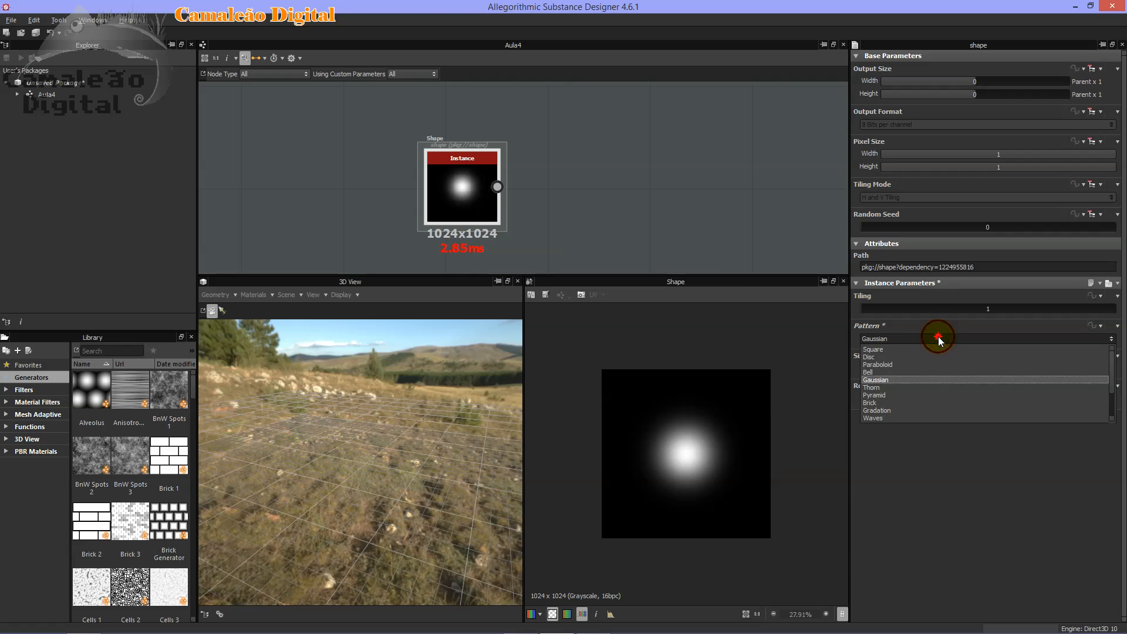
pyautogui.click(928, 403)
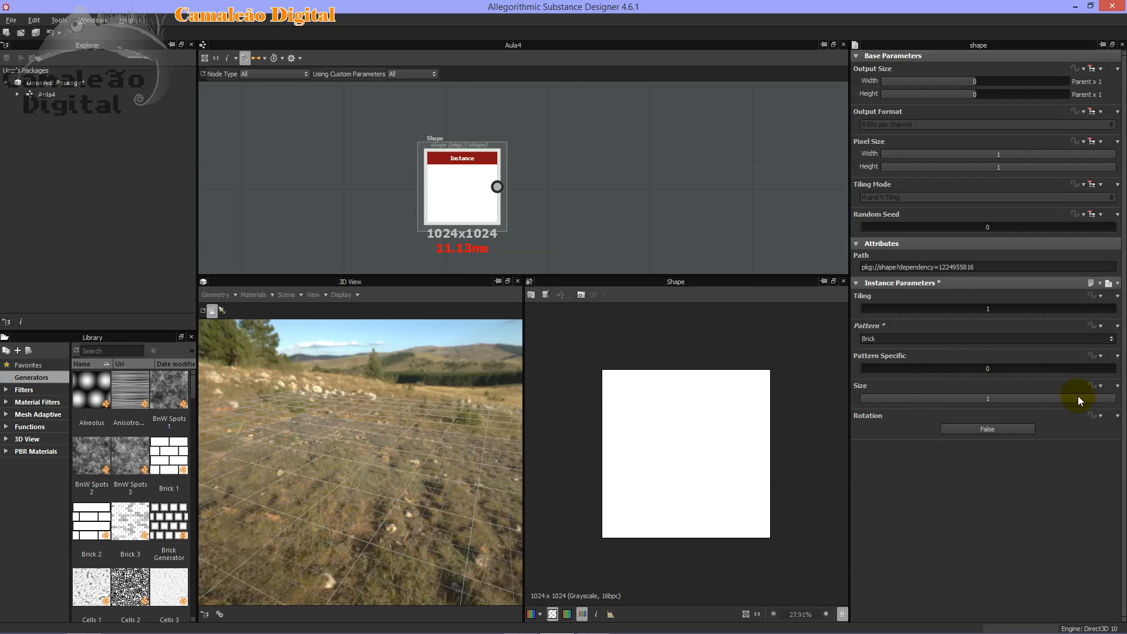
pyautogui.click(932, 339)
pyautogui.click(913, 409)
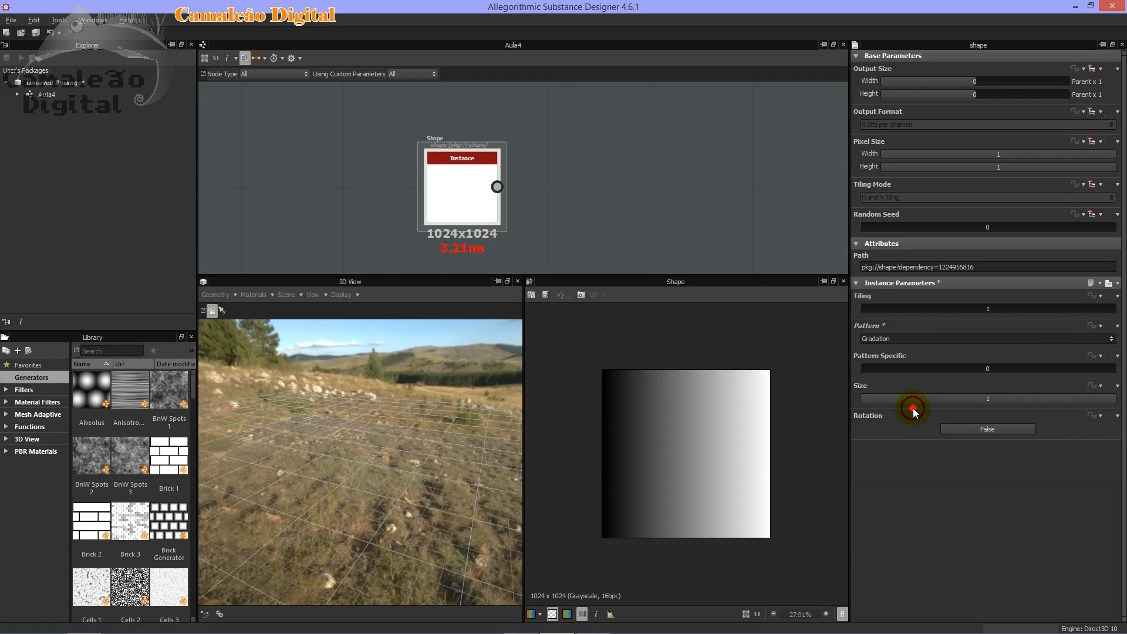
pyautogui.click(936, 339)
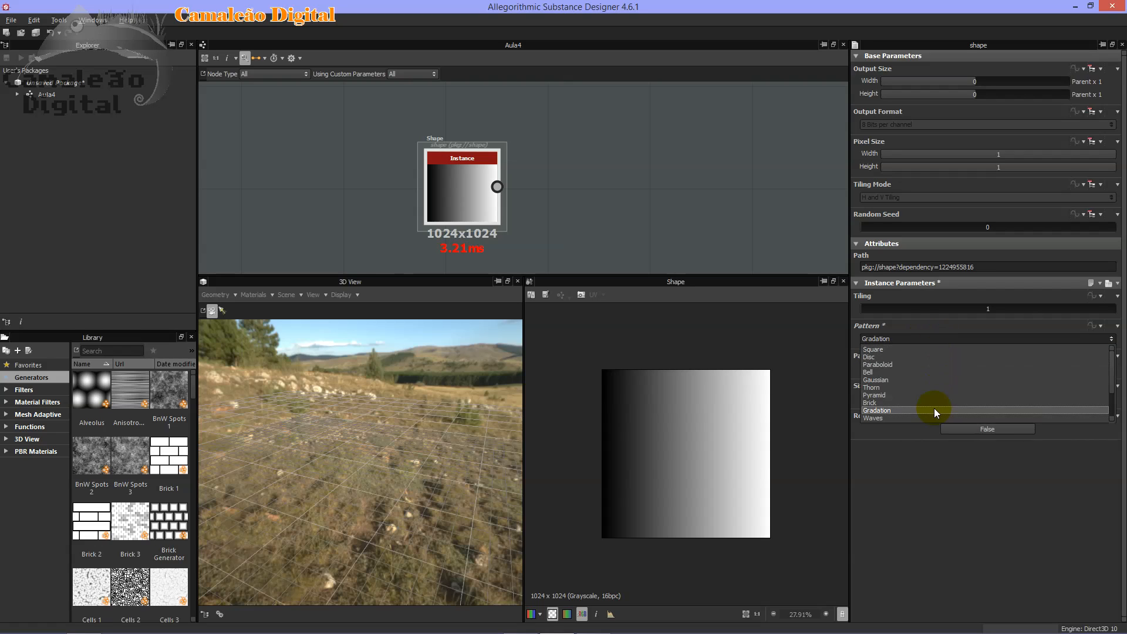
pyautogui.click(925, 418)
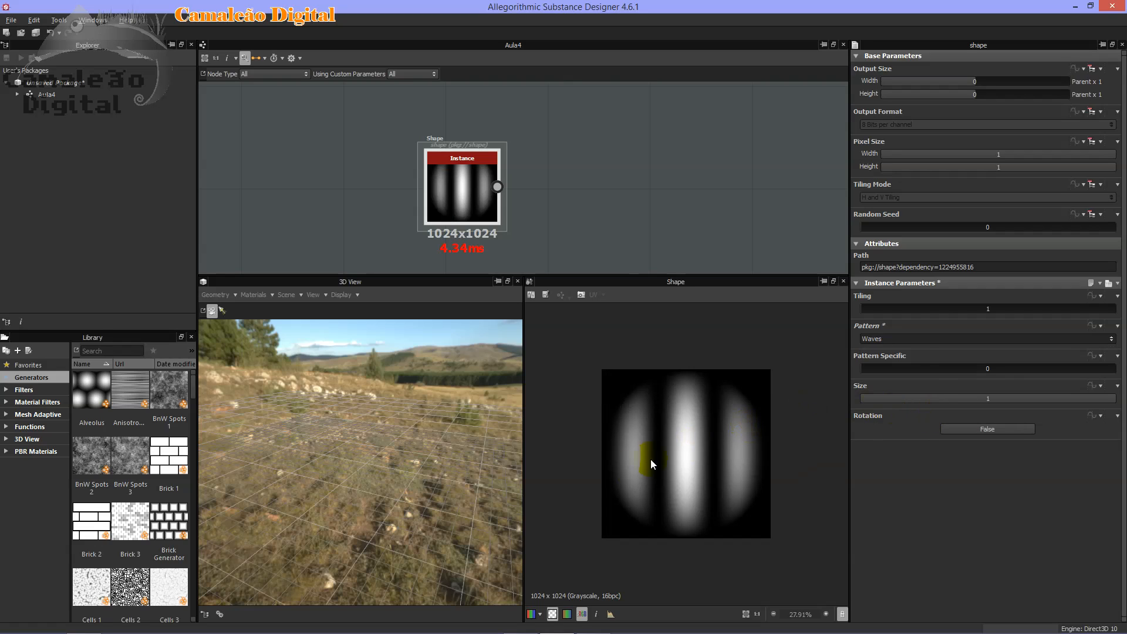
# Try the Cone, Crescent and Thorn patterns on the Shape node.
pyautogui.click(951, 339)
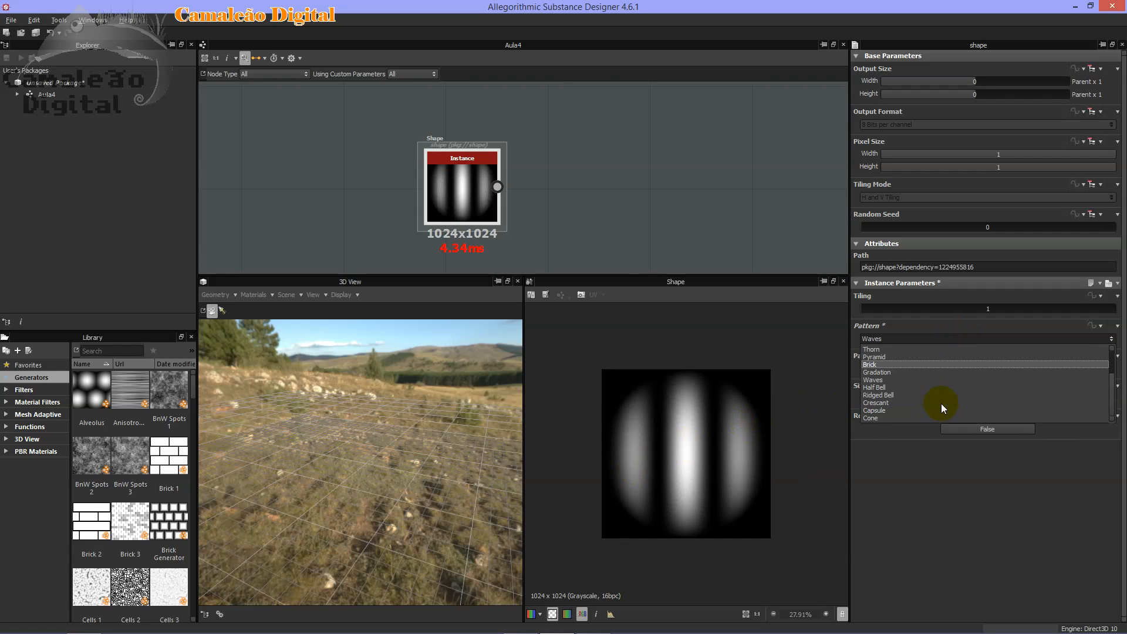
pyautogui.click(926, 419)
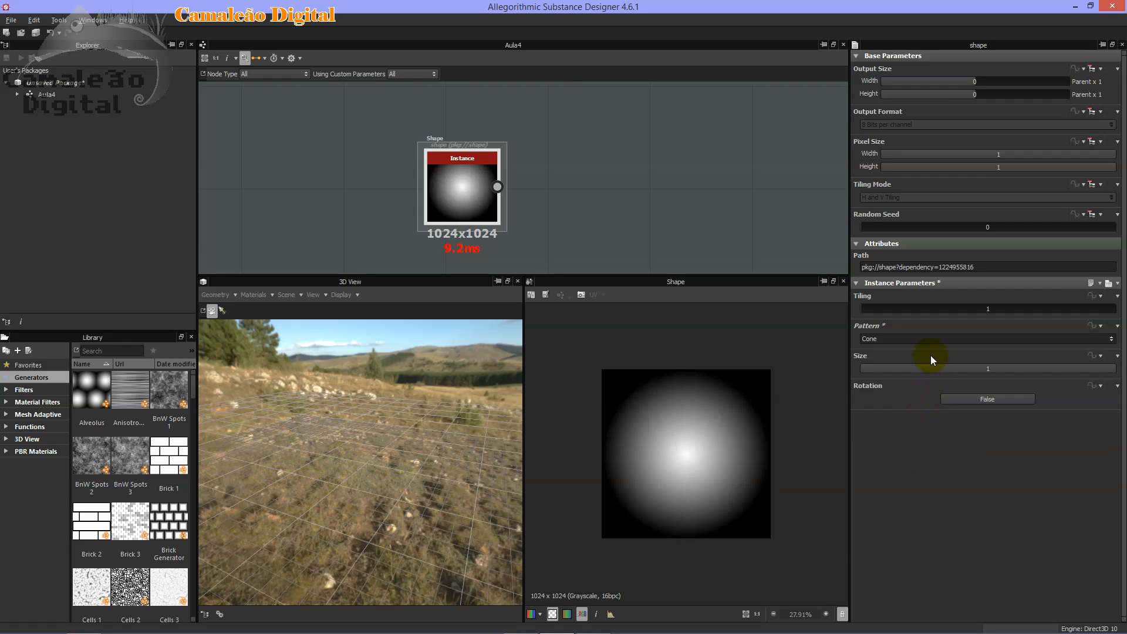
pyautogui.click(926, 339)
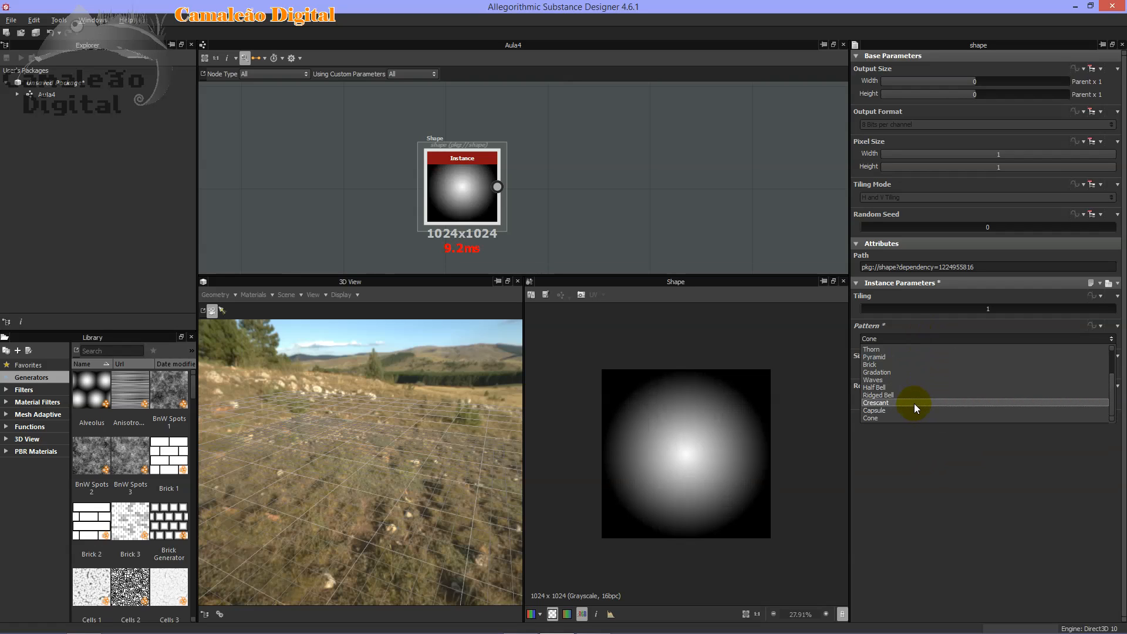
pyautogui.click(914, 404)
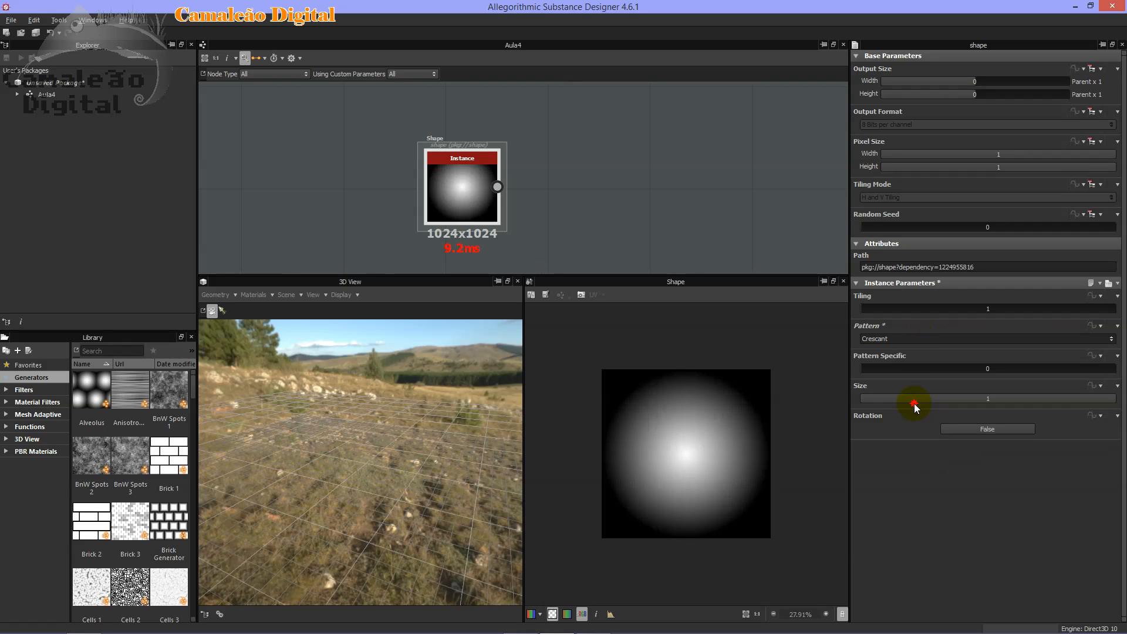
pyautogui.click(922, 340)
pyautogui.click(904, 350)
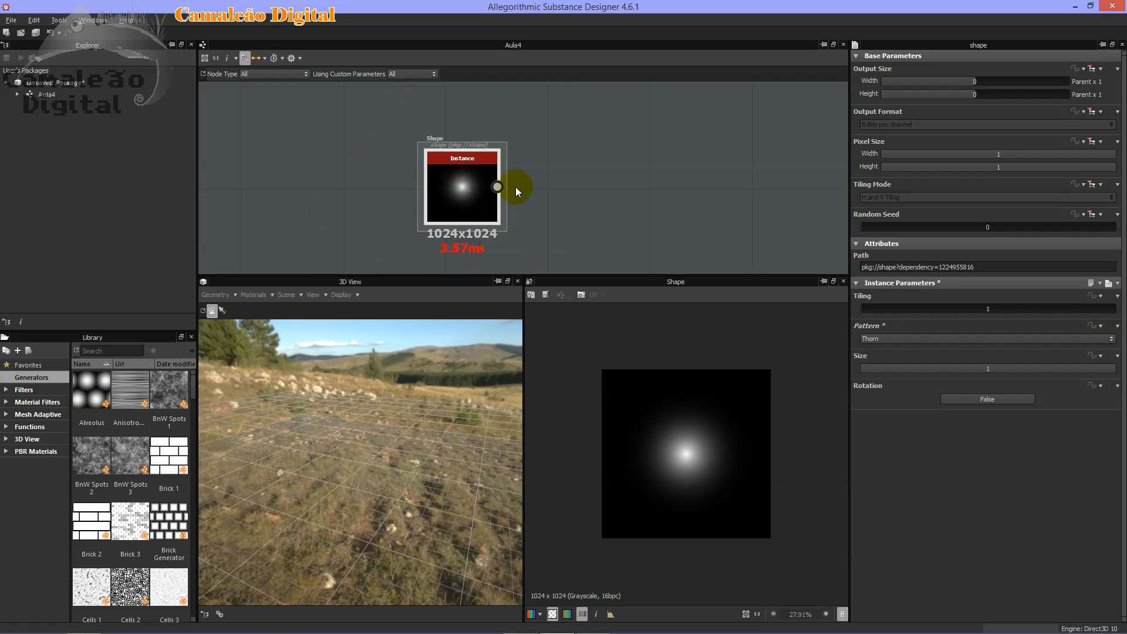
# Try other size and tiling values on the Thorn pattern and return both to 1.
pyautogui.moveTo(1099, 372)
pyautogui.mouseDown()
pyautogui.moveTo(898, 369)
pyautogui.moveTo(1114, 369)
pyautogui.mouseUp()
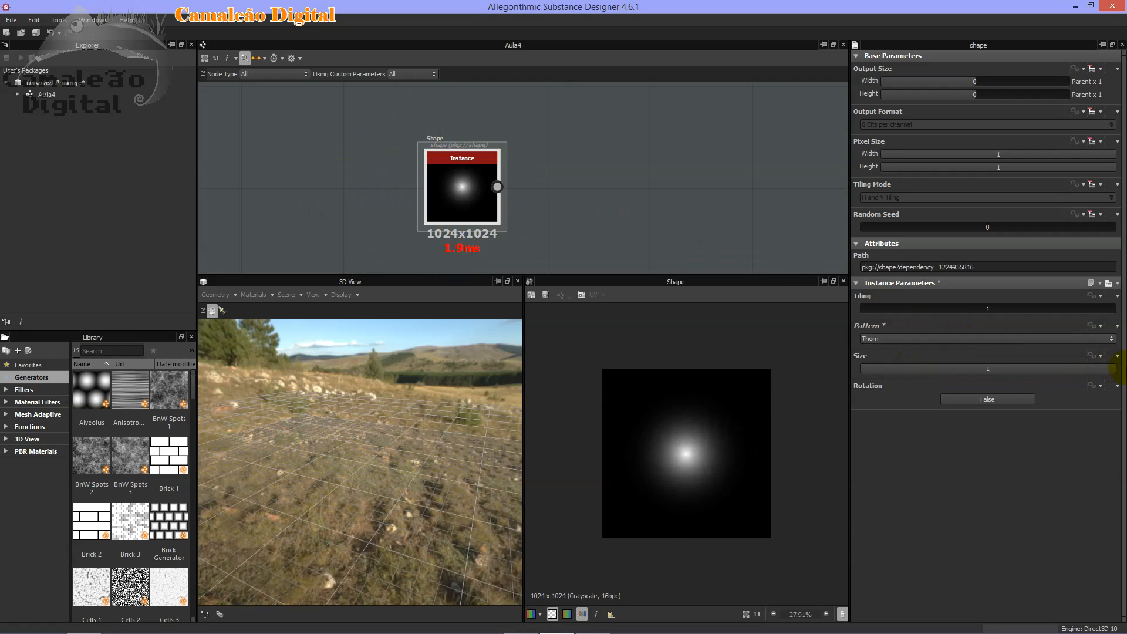
pyautogui.moveTo(868, 308); pyautogui.dragTo(853, 312)
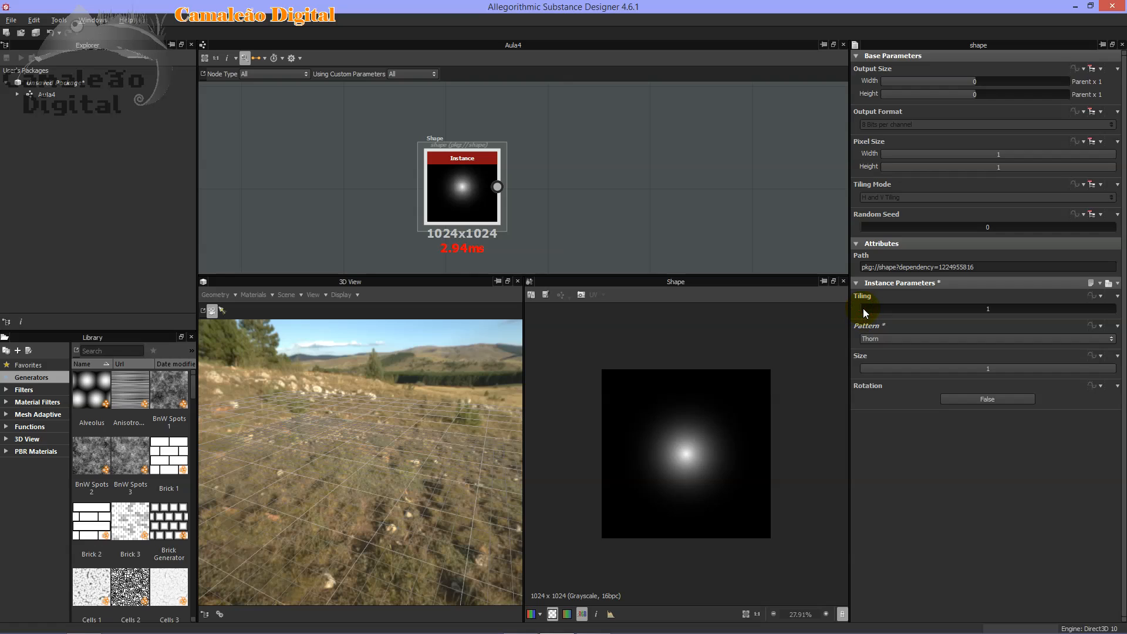
# Set the Shape node's pattern to Brick with a size of 0.94 and a tiling of 7.
pyautogui.click(914, 340)
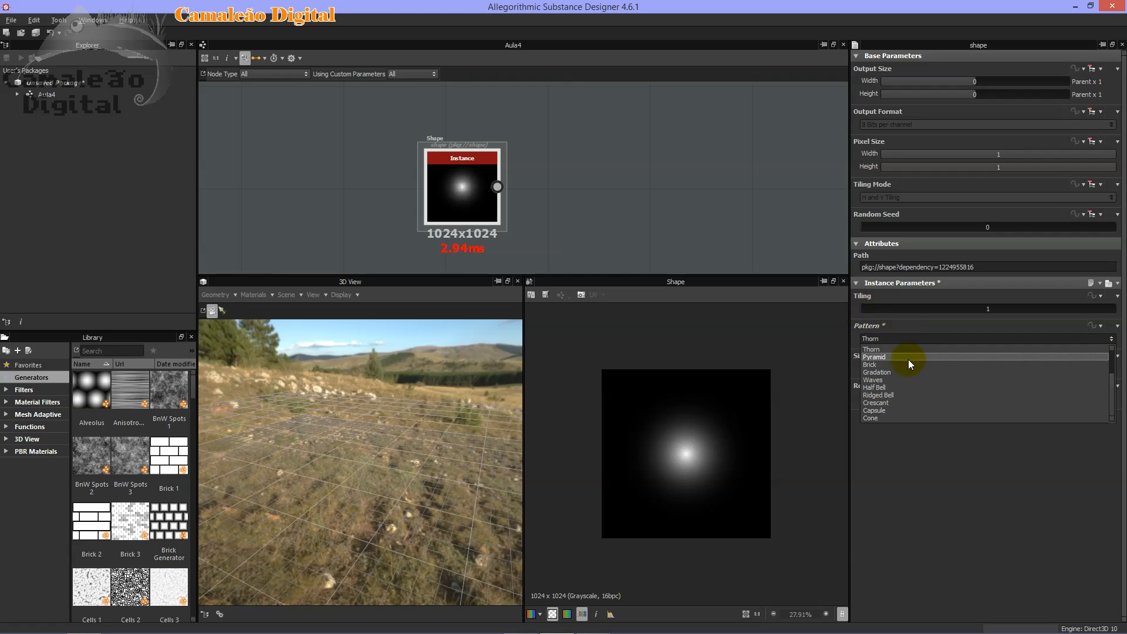
pyautogui.click(906, 366)
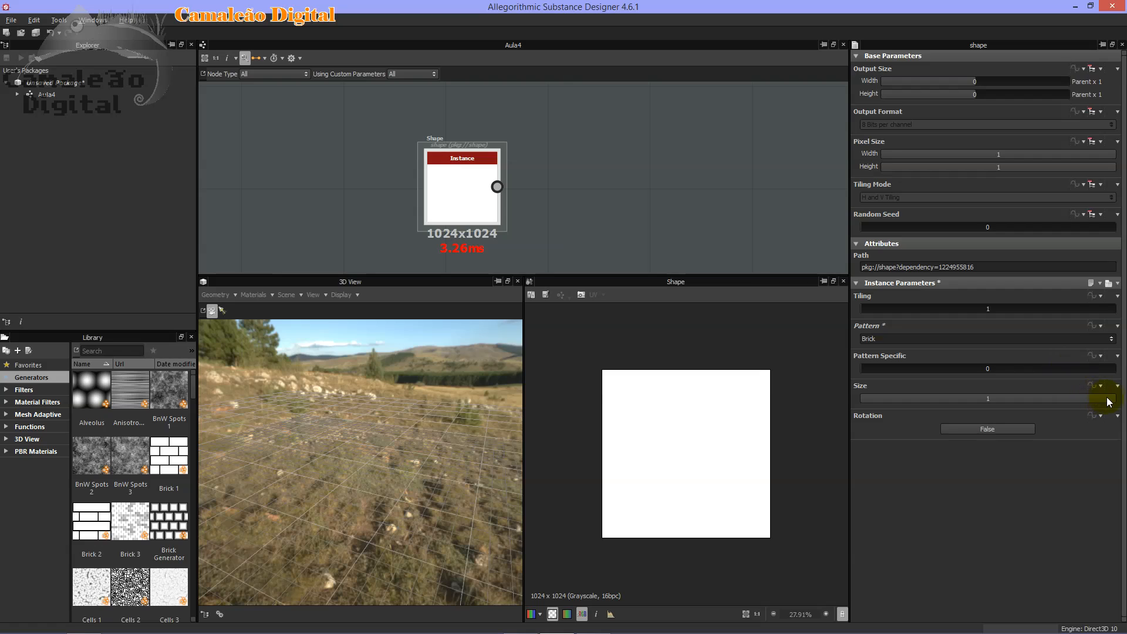
pyautogui.moveTo(1113, 401); pyautogui.dragTo(1100, 398)
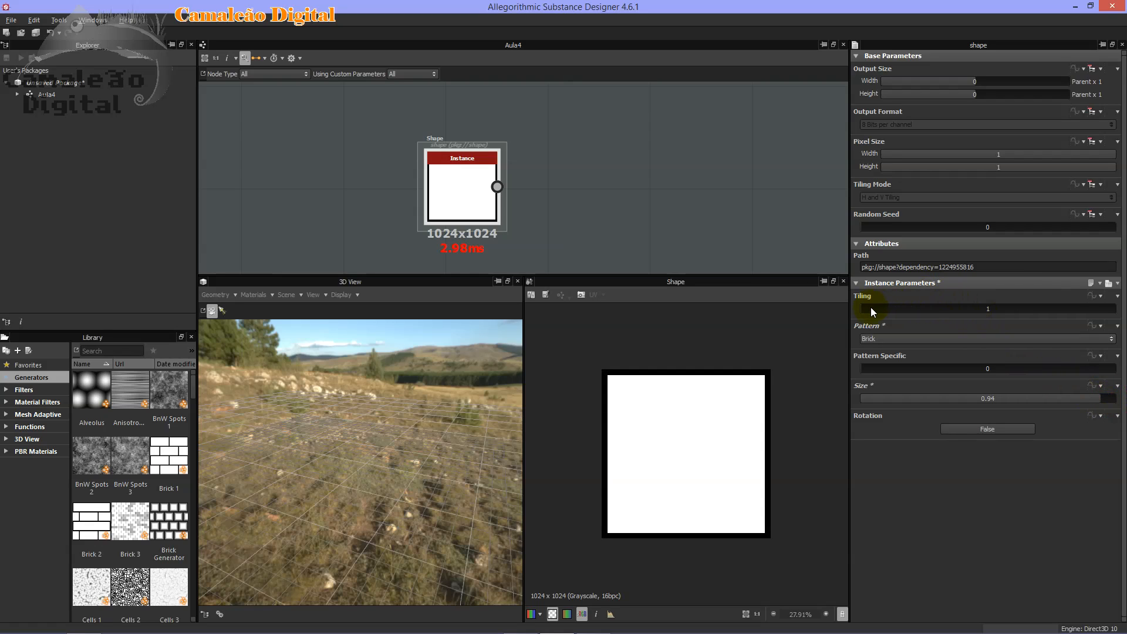
pyautogui.moveTo(869, 309); pyautogui.dragTo(964, 319)
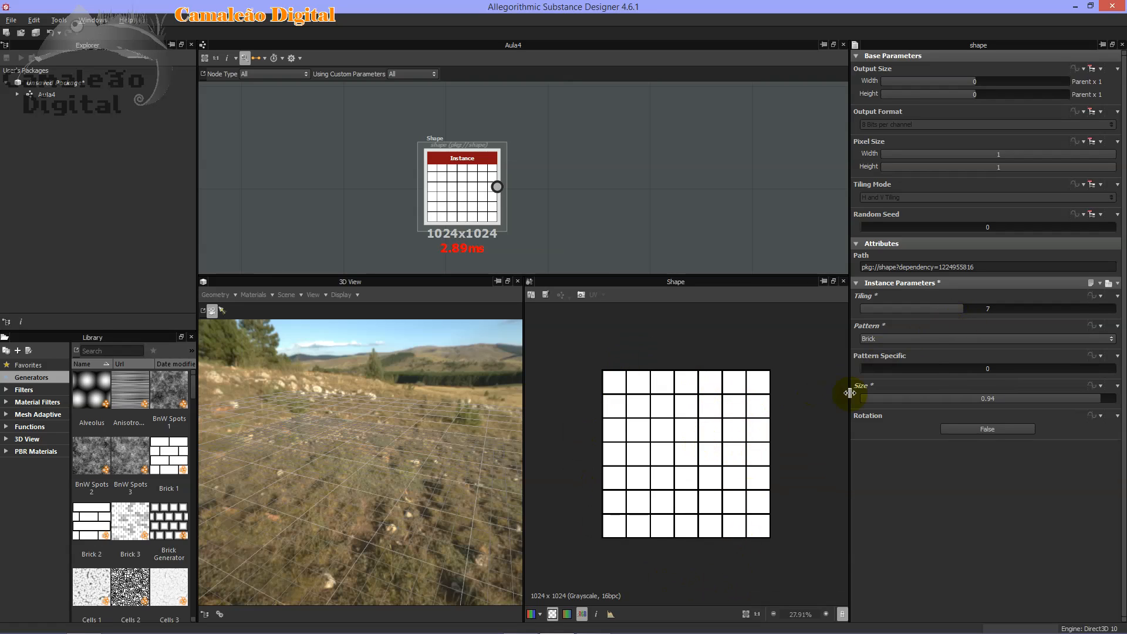
# Try the Gradation pattern on the Shape node, and set its pattern to Thorn.
pyautogui.click(925, 341)
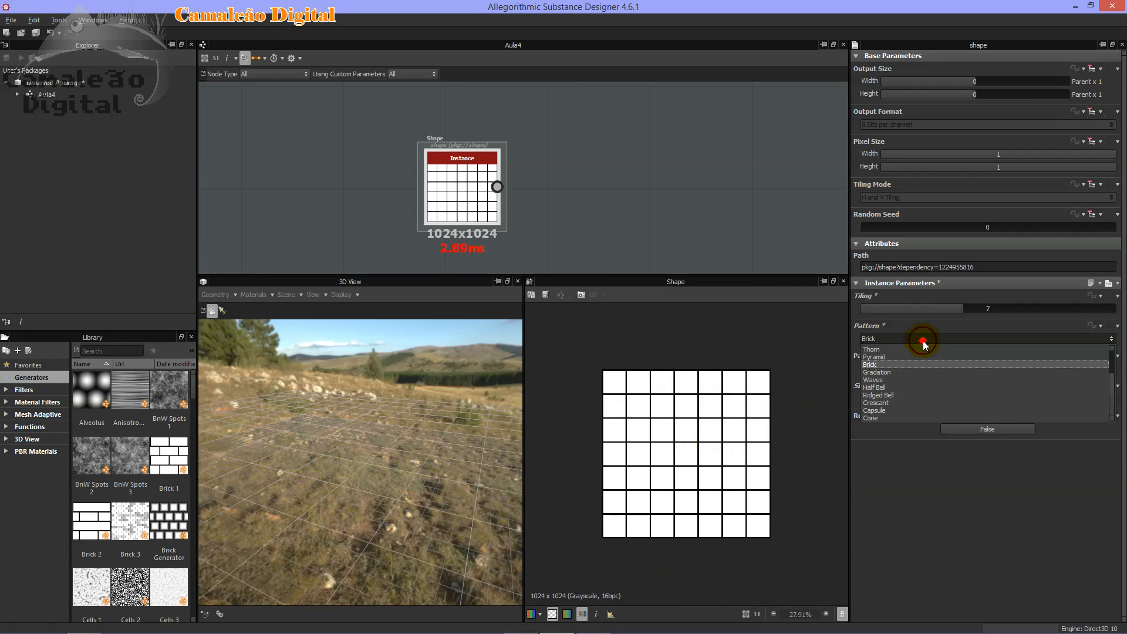
pyautogui.click(914, 373)
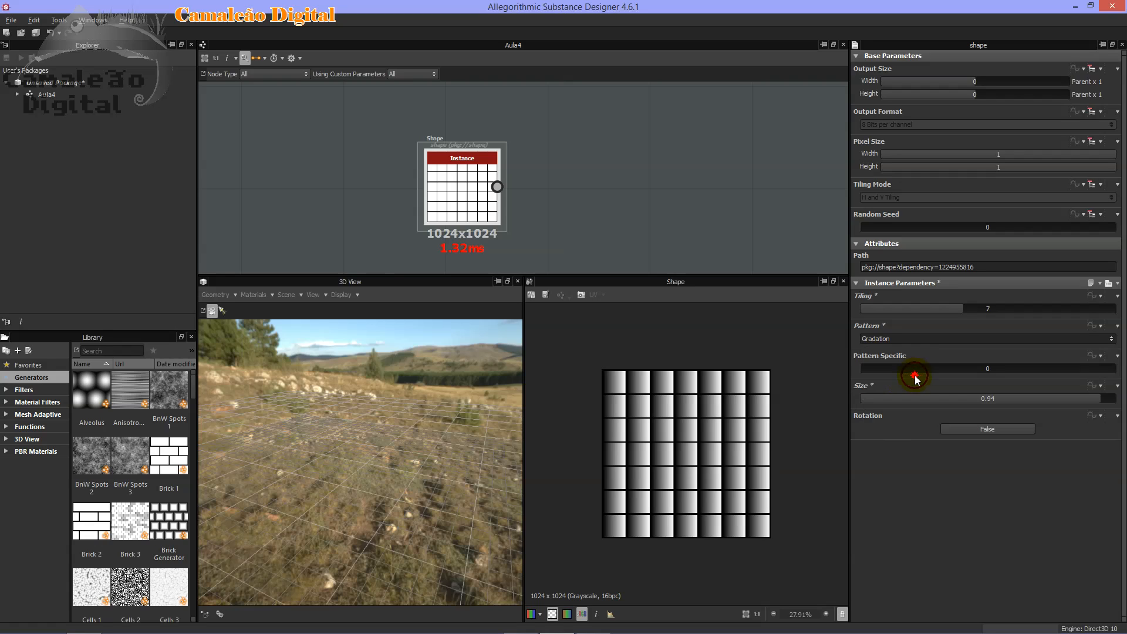
pyautogui.click(913, 339)
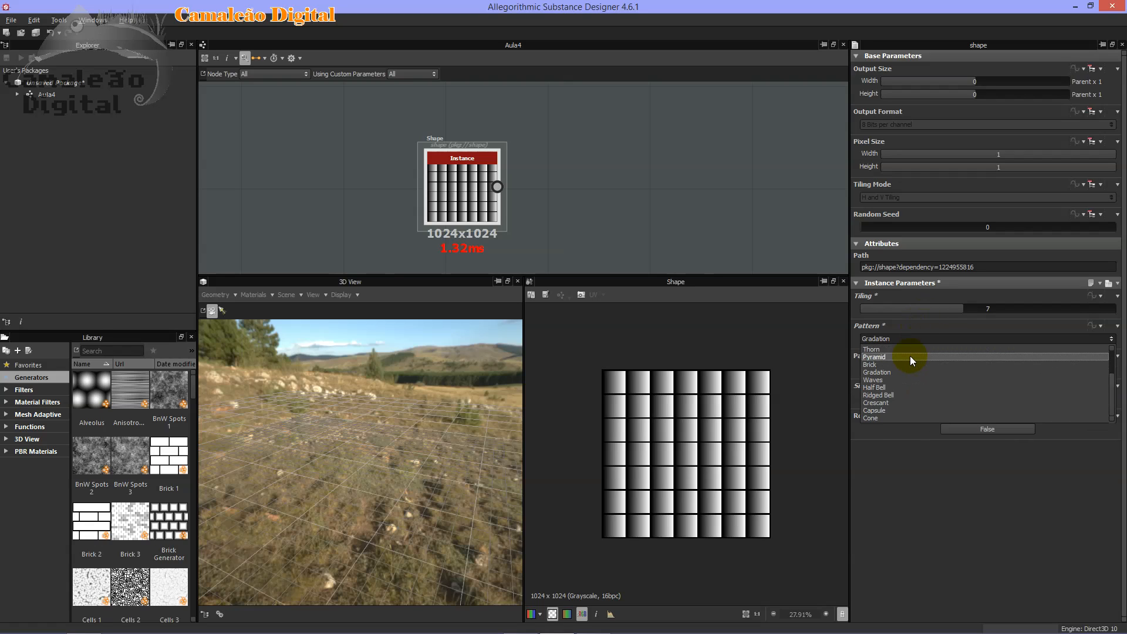
pyautogui.click(909, 350)
pyautogui.scroll(6, 716, 443)
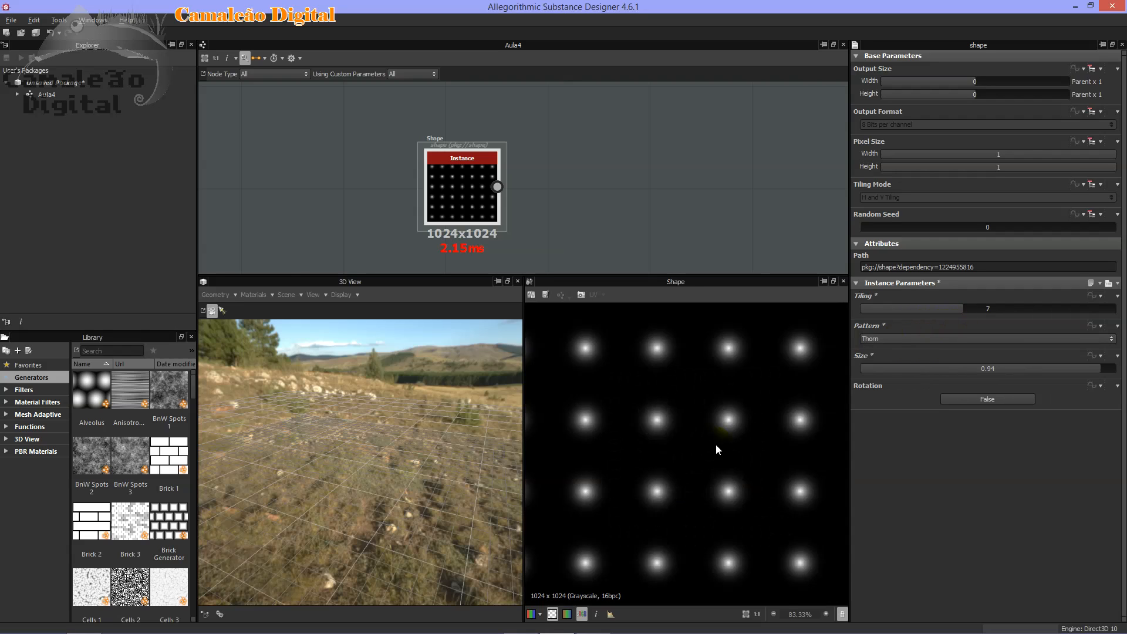
pyautogui.scroll(-7, 716, 444)
# Enlarge the graph view downward and move the Shape node further left in the graph.
pyautogui.moveTo(531, 161); pyautogui.dragTo(580, 171, button='middle')
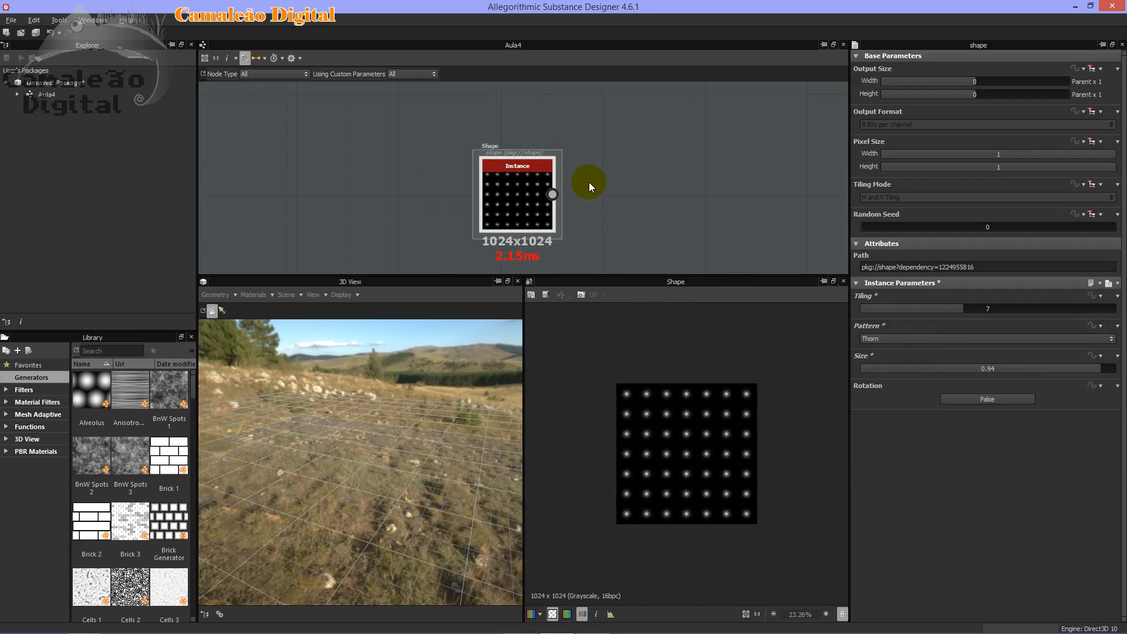
pyautogui.moveTo(604, 274); pyautogui.dragTo(584, 413)
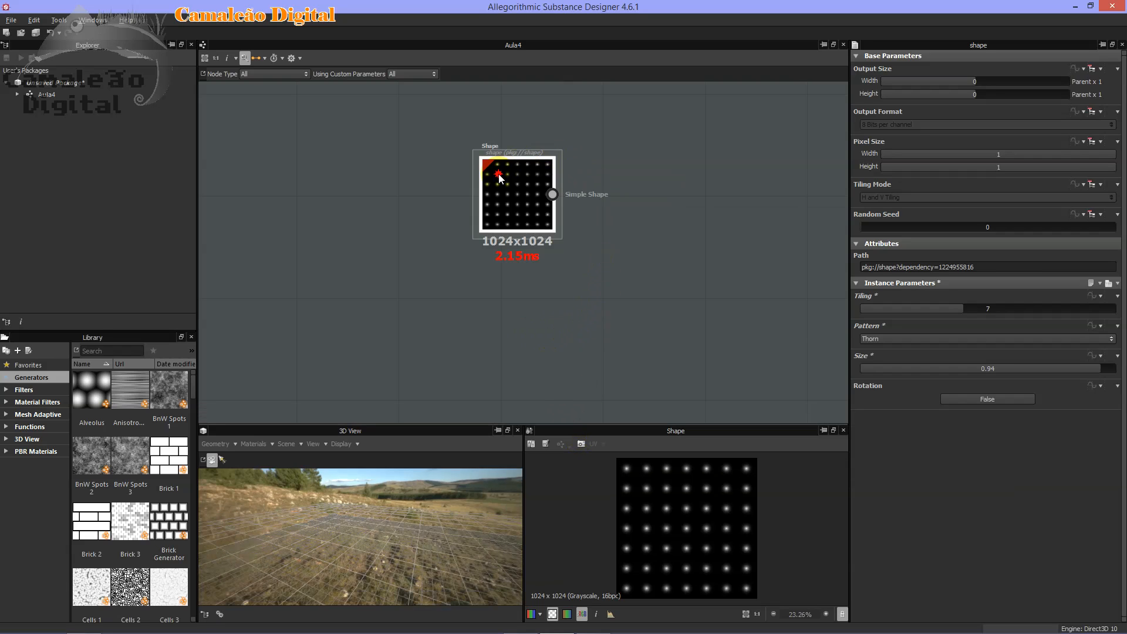
pyautogui.moveTo(500, 174); pyautogui.dragTo(378, 214)
pyautogui.scroll(2, 484, 193)
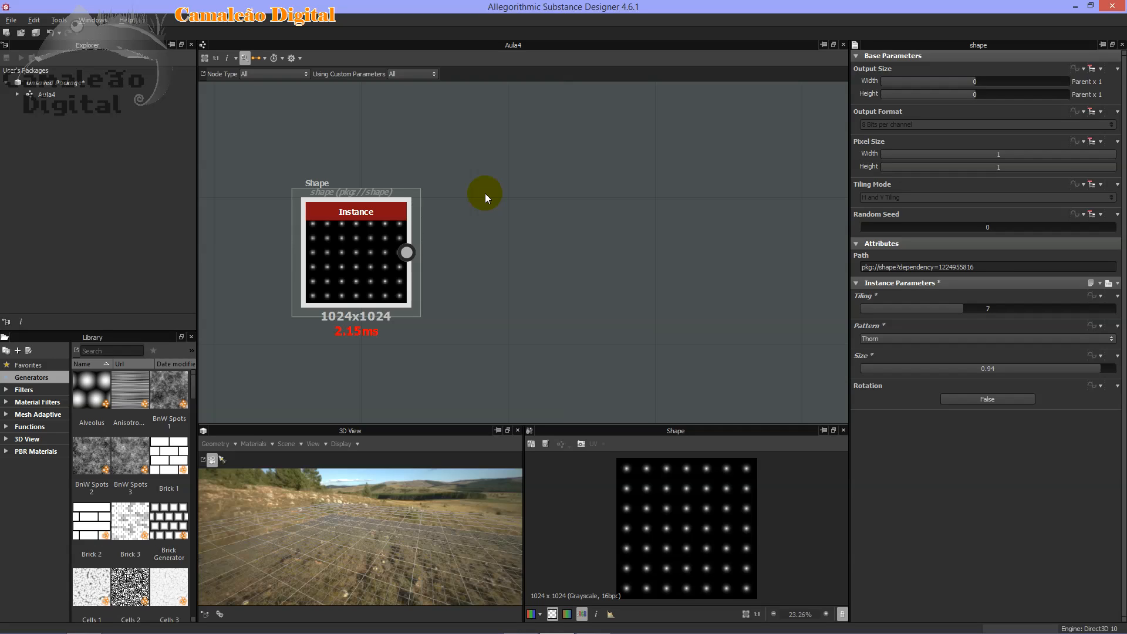
pyautogui.moveTo(552, 277); pyautogui.dragTo(676, 276, button='middle')
pyautogui.scroll(3, 663, 258)
pyautogui.moveTo(581, 247); pyautogui.dragTo(533, 272, button='middle')
pyautogui.scroll(-5, 685, 287)
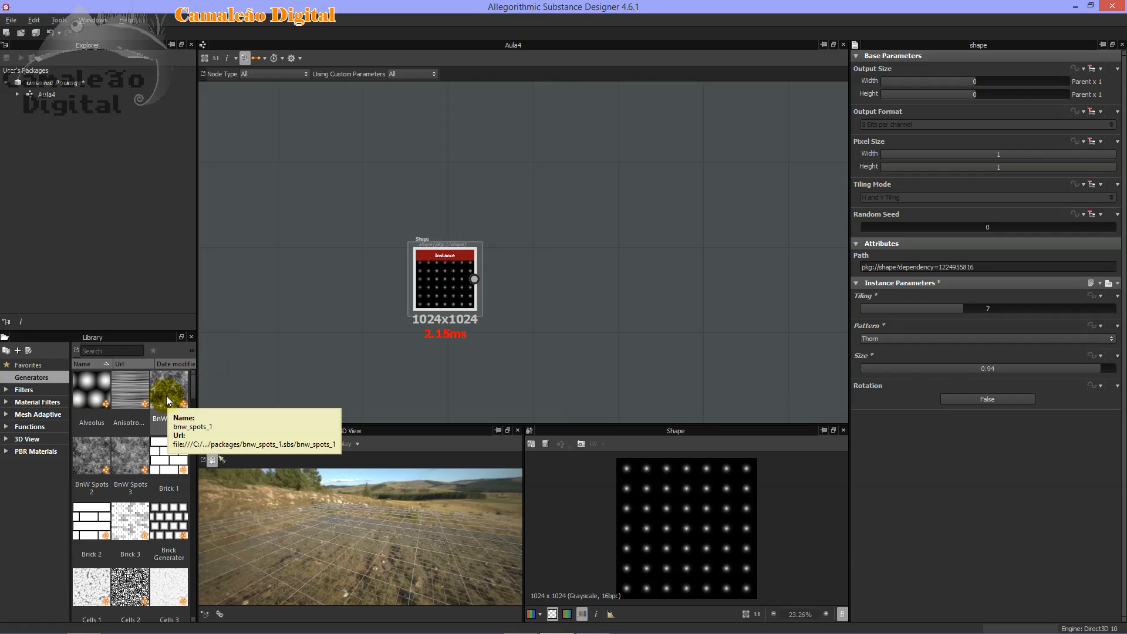
# Browse the Noises generators in the Library and add a BnW Spots 1 node above the Shape node.
pyautogui.scroll(-5, 157, 434)
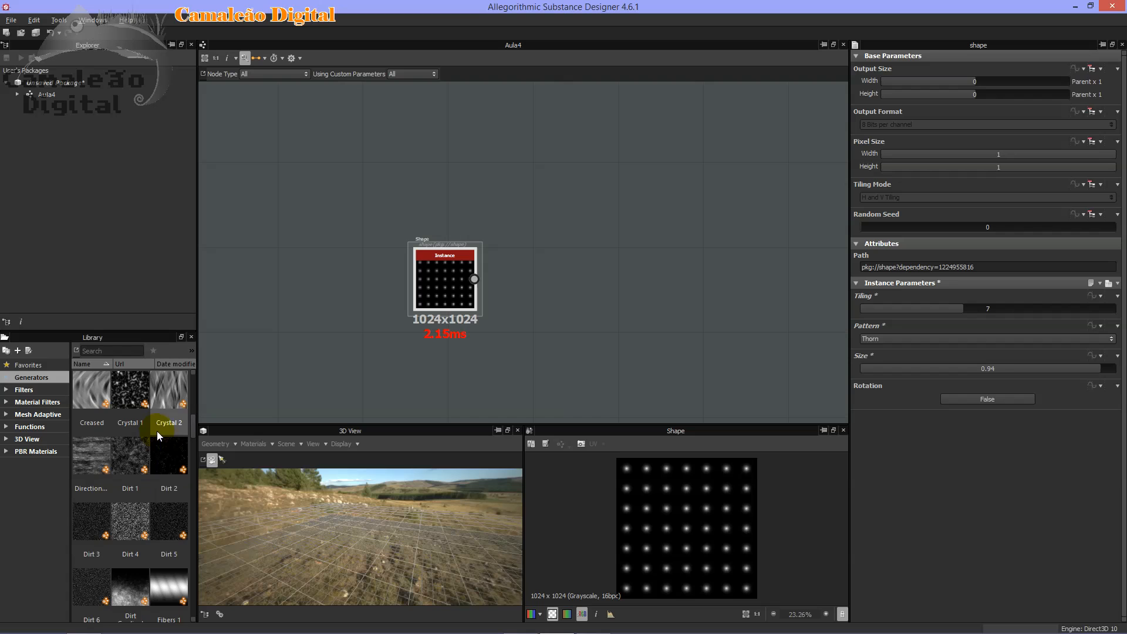
pyautogui.click(6, 377)
pyautogui.click(28, 390)
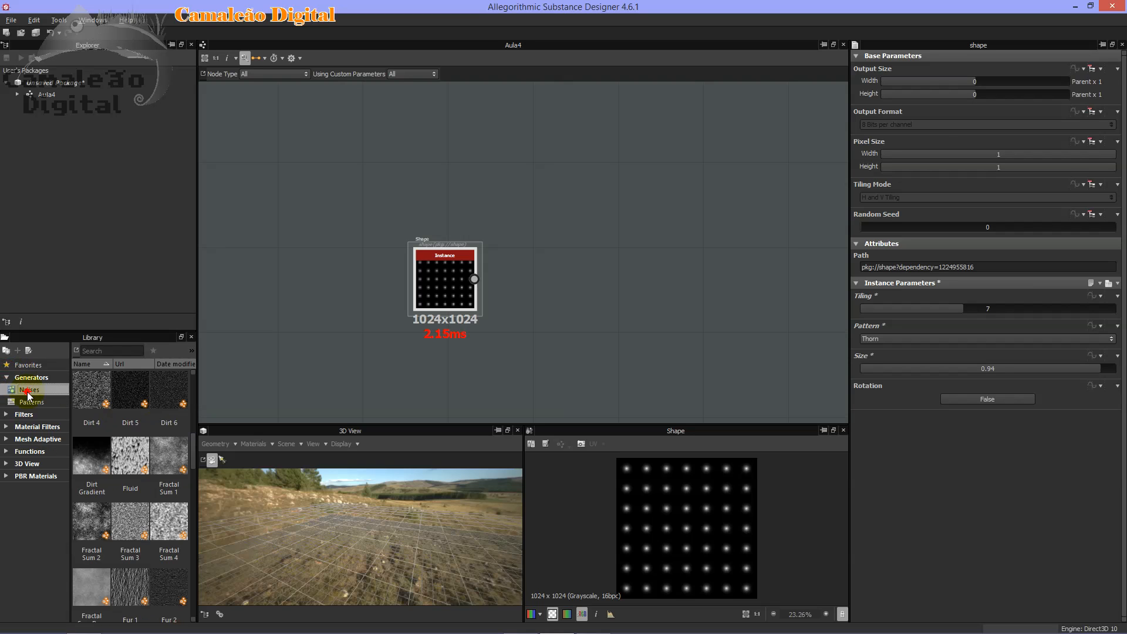
pyautogui.scroll(-5, 141, 482)
pyautogui.scroll(10, 141, 482)
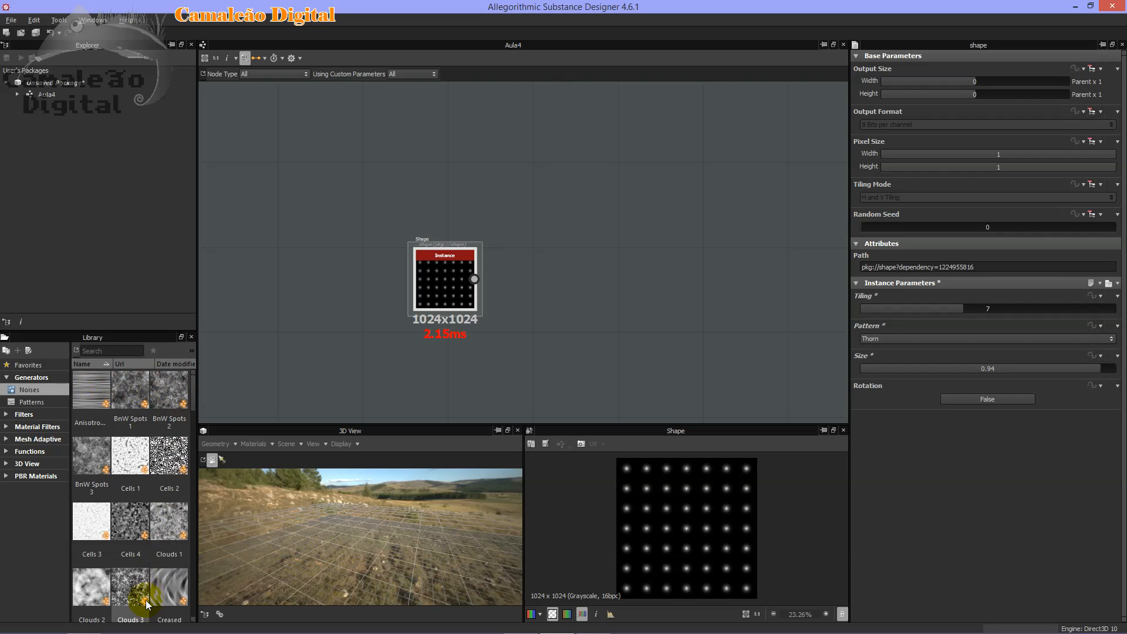
pyautogui.scroll(-4, 132, 581)
pyautogui.scroll(5, 130, 470)
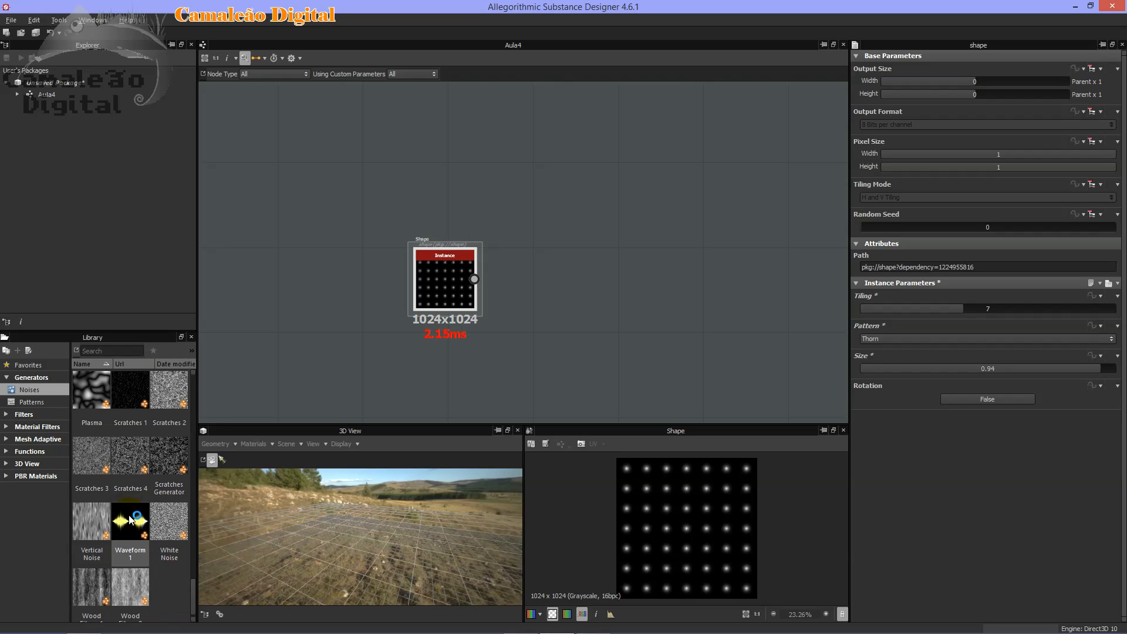
pyautogui.moveTo(131, 390); pyautogui.dragTo(522, 178)
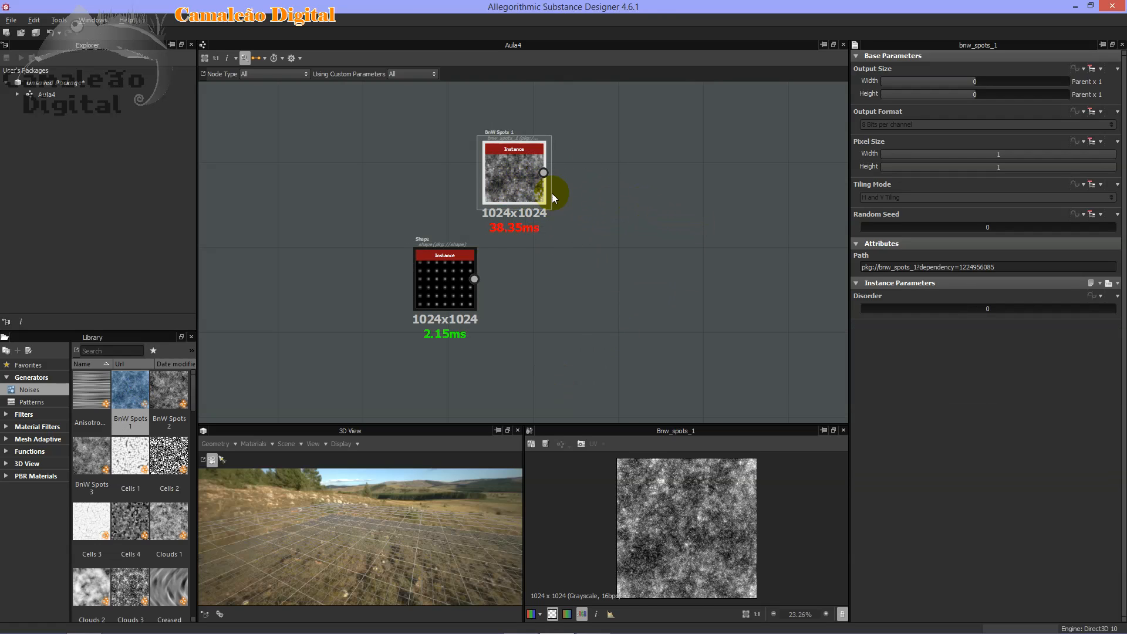
# Examine the noise texture of the BnW Spots 1 node up close in the graph.
pyautogui.scroll(4, 503, 188)
pyautogui.moveTo(781, 228); pyautogui.dragTo(798, 345, button='middle')
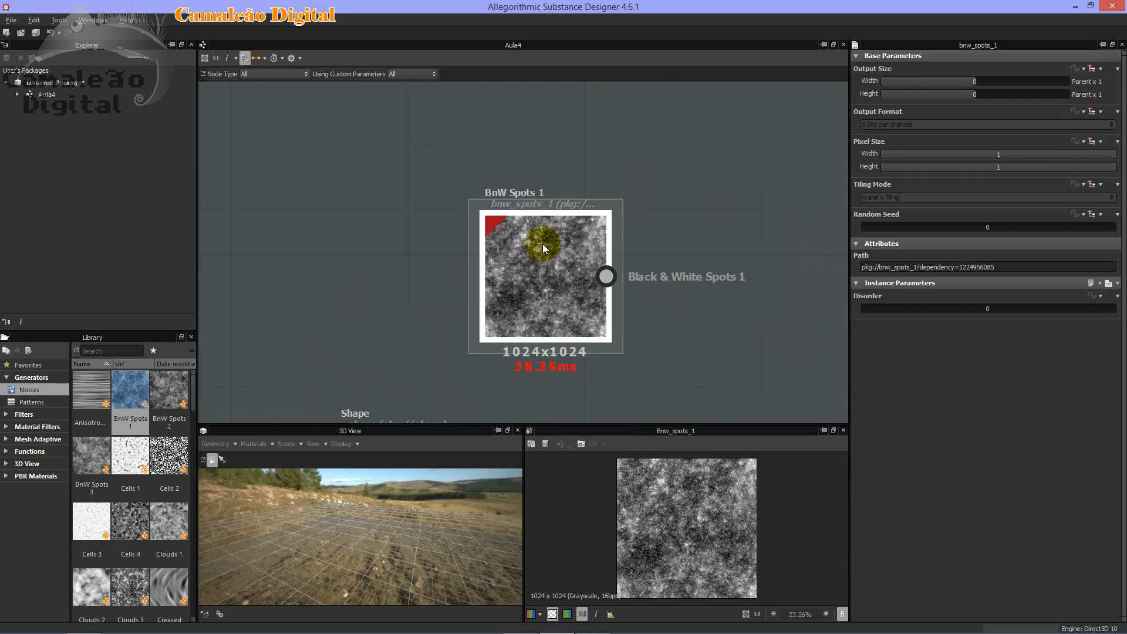
pyautogui.scroll(1, 541, 256)
pyautogui.scroll(-2, 565, 330)
pyautogui.scroll(3, 546, 364)
pyautogui.moveTo(536, 370); pyautogui.dragTo(536, 217, button='middle')
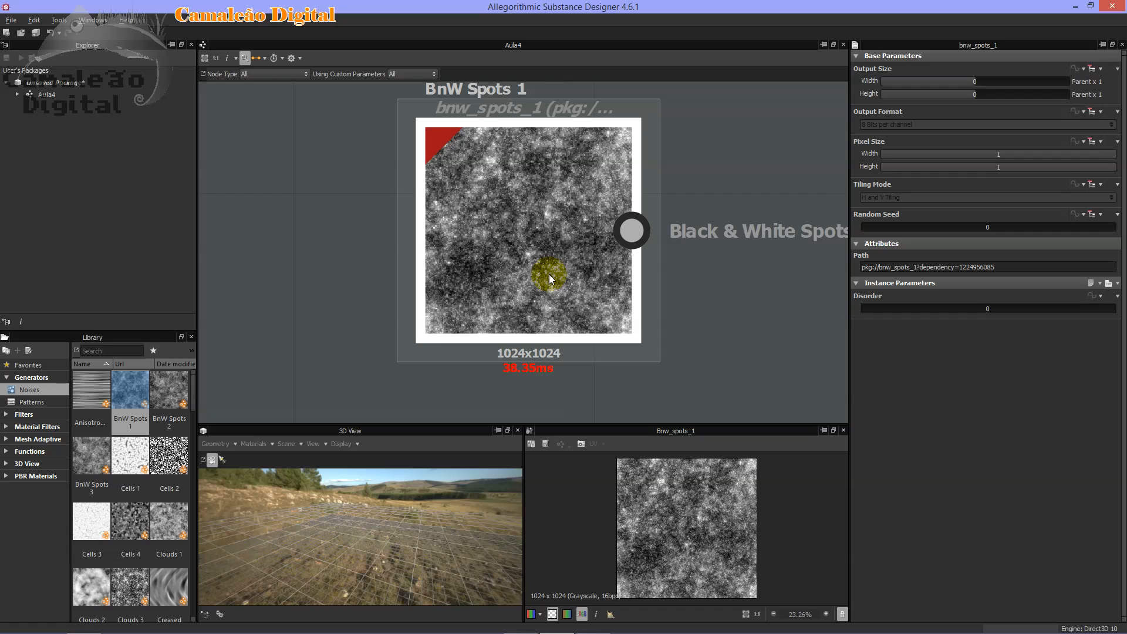
pyautogui.moveTo(544, 215); pyautogui.dragTo(497, 212, button='middle')
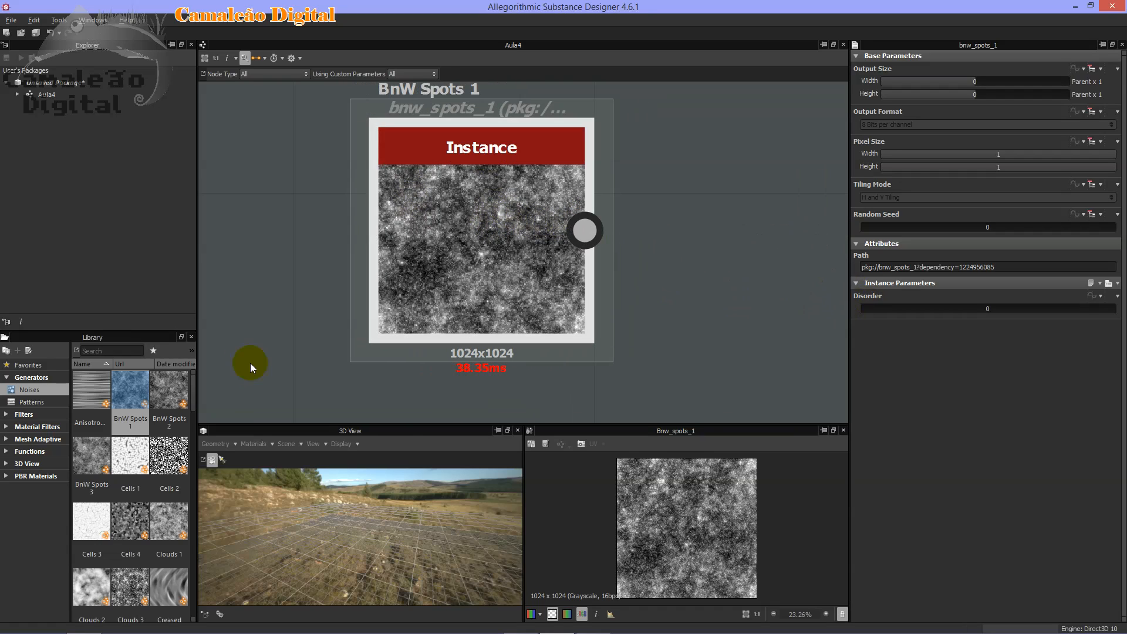
# Widen the Library area and set the BnW Spots 1 node's Disorder to 48.39.
pyautogui.moveTo(201, 423); pyautogui.dragTo(333, 429)
pyautogui.scroll(-4, 260, 457)
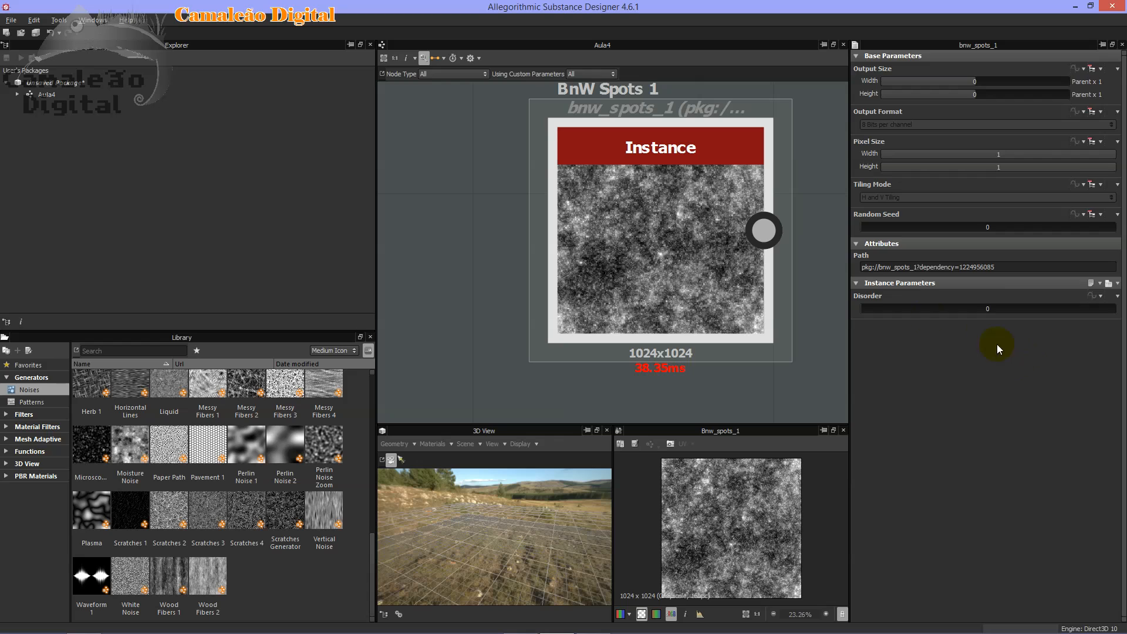
pyautogui.moveTo(857, 311); pyautogui.dragTo(942, 309)
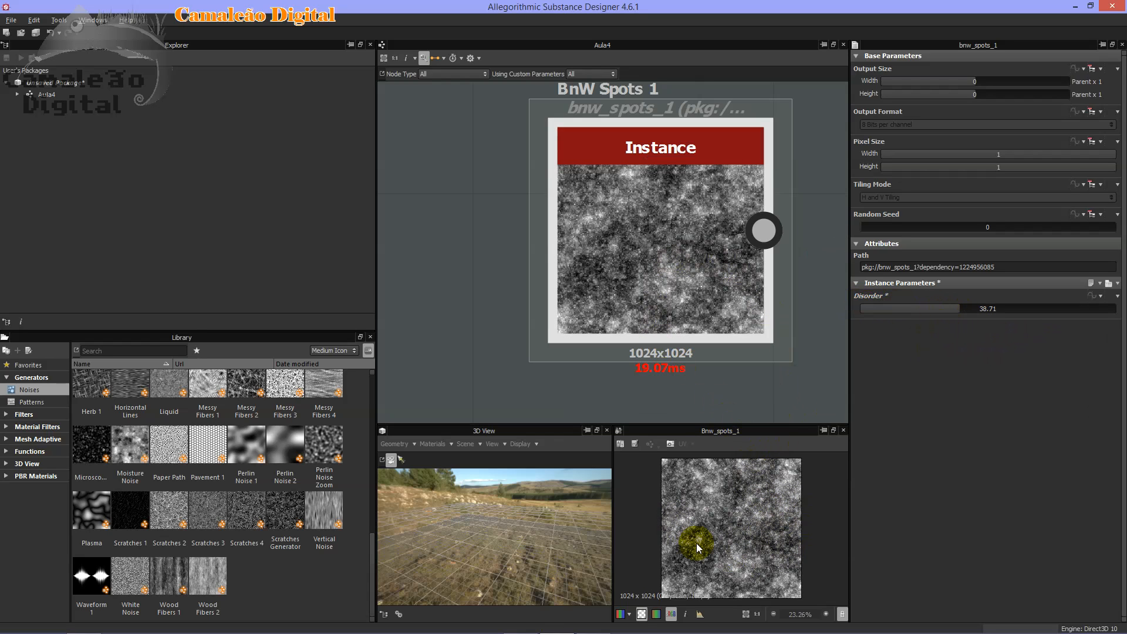
pyautogui.moveTo(998, 309)
pyautogui.mouseDown()
pyautogui.moveTo(1024, 309)
pyautogui.moveTo(1001, 312)
pyautogui.mouseUp()
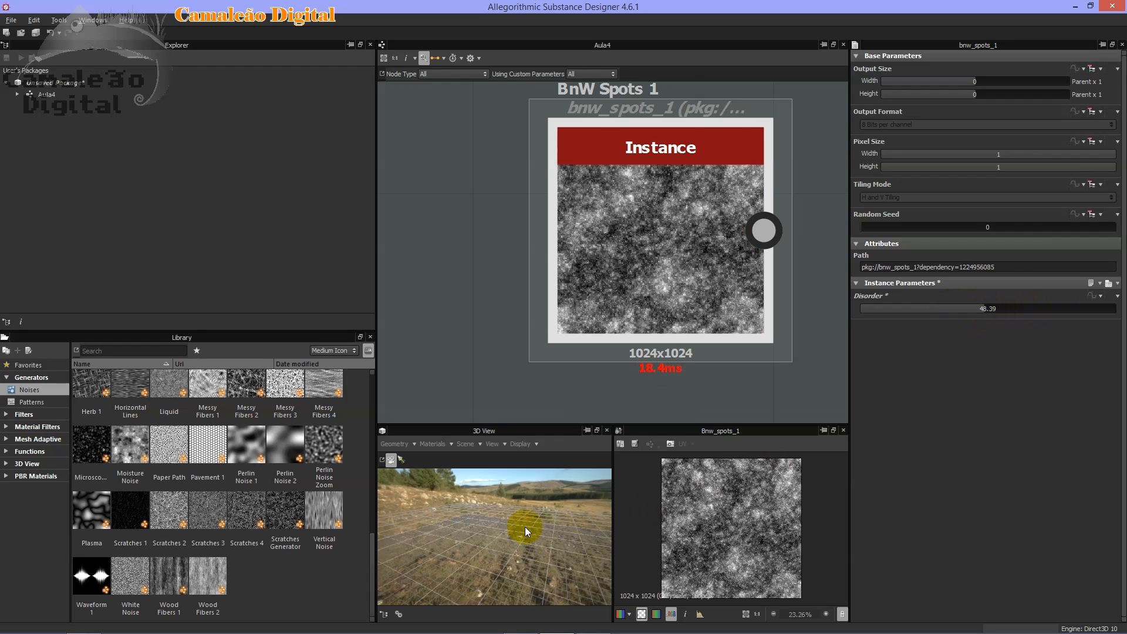
# Reposition the BnW Spots 1 node directly above the Shape node, looking through the Noises library along the way.
pyautogui.scroll(-5, 587, 270)
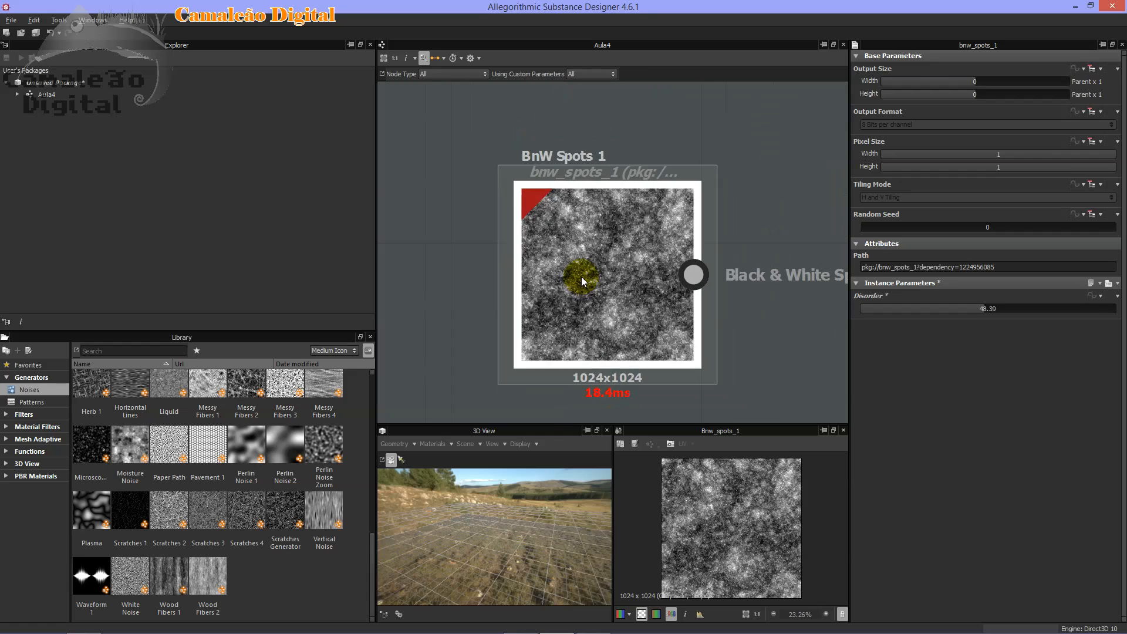
pyautogui.moveTo(551, 286); pyautogui.dragTo(530, 286)
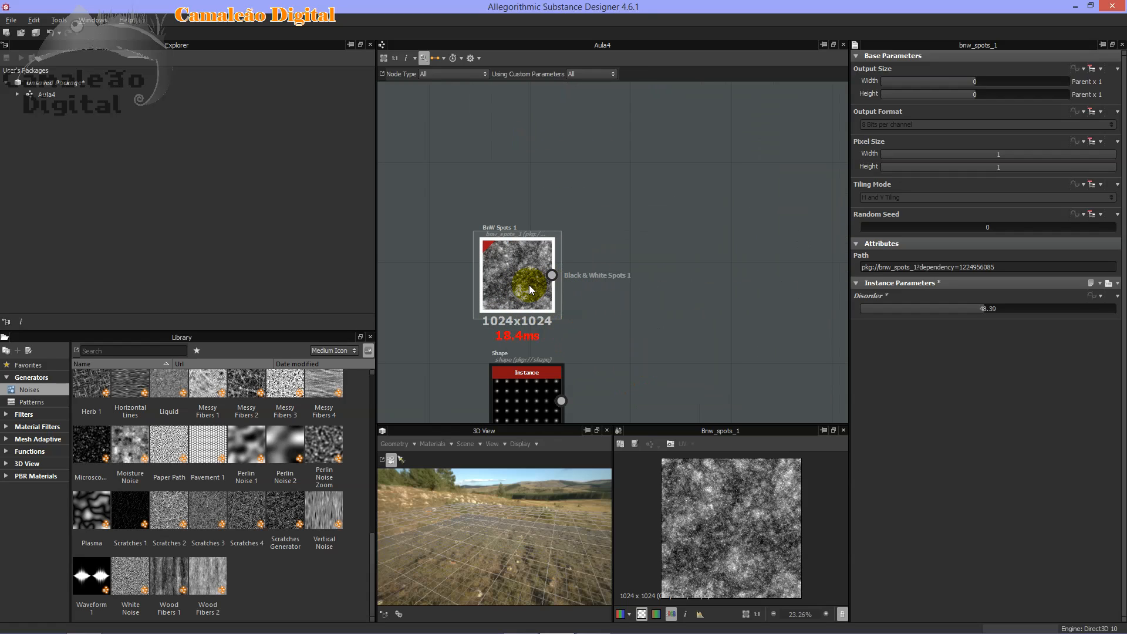
pyautogui.moveTo(662, 233); pyautogui.dragTo(699, 237, button='middle')
pyautogui.moveTo(552, 262); pyautogui.dragTo(565, 183)
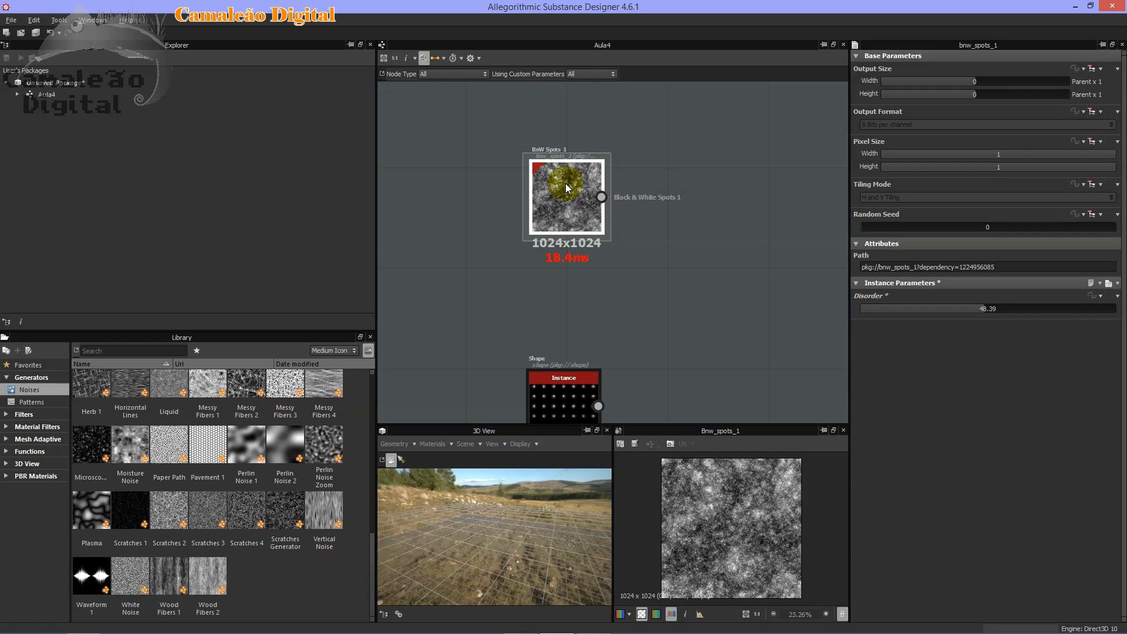
pyautogui.scroll(5, 298, 486)
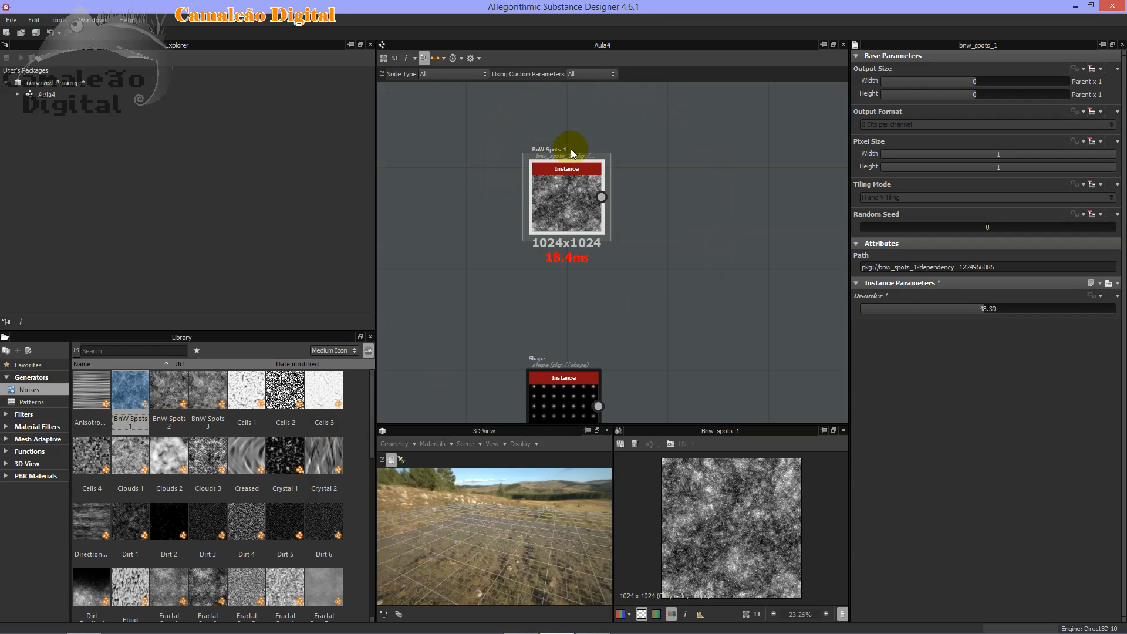
pyautogui.scroll(-5, 287, 460)
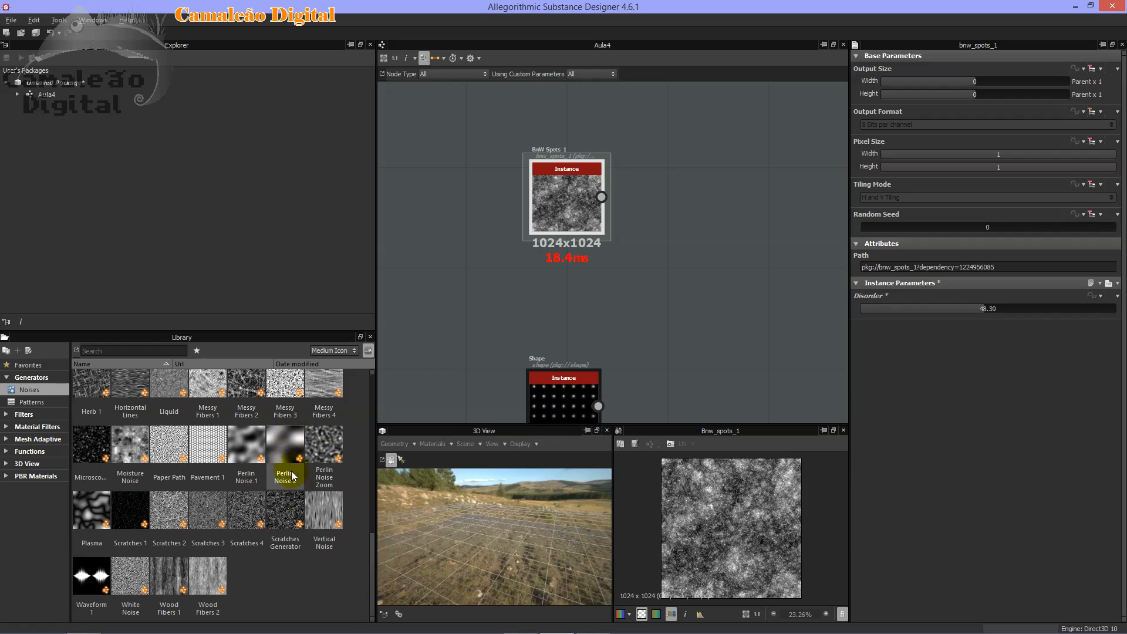
pyautogui.scroll(5, 252, 552)
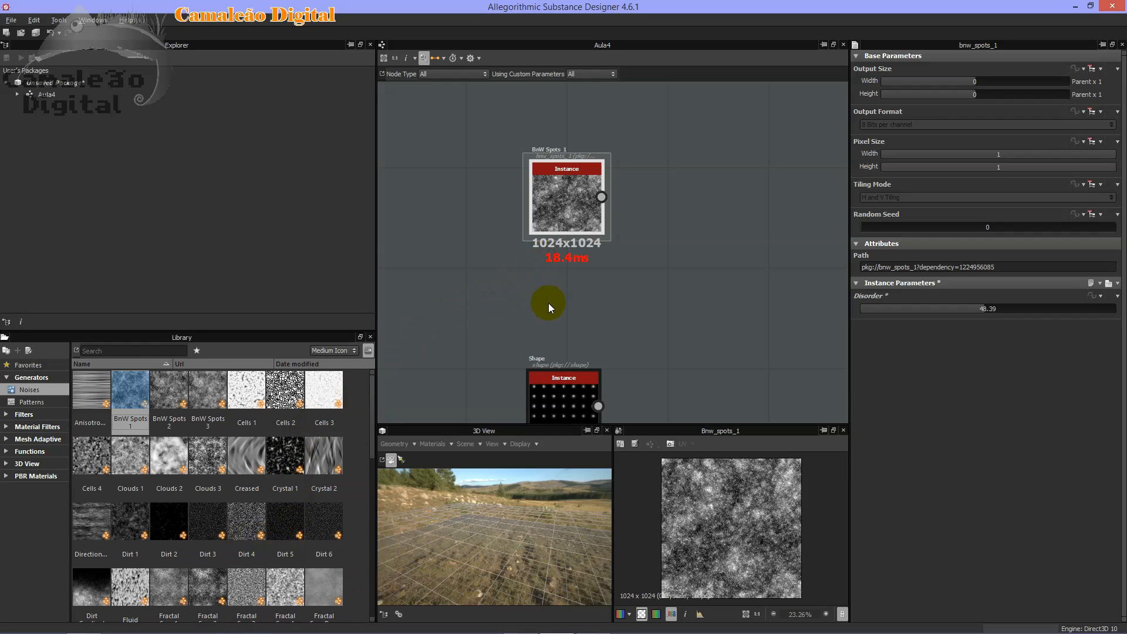
pyautogui.moveTo(548, 303); pyautogui.dragTo(566, 172, button='middle')
pyautogui.scroll(-1, 570, 167)
pyautogui.moveTo(611, 203); pyautogui.dragTo(612, 272, button='middle')
pyautogui.moveTo(578, 139); pyautogui.dragTo(575, 198)
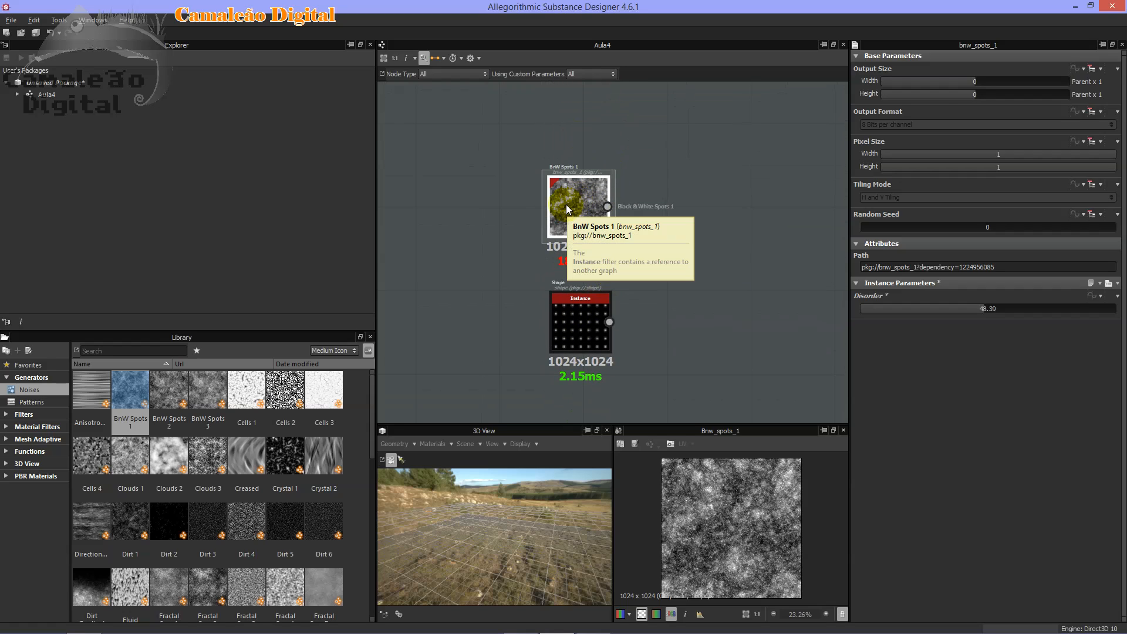
# Add a Uniform Color node above the BnW Spots 1 node, try its Grayscale mode and return it to Color.
pyautogui.moveTo(726, 209); pyautogui.dragTo(604, 236, button='middle')
pyautogui.scroll(-3, 636, 209)
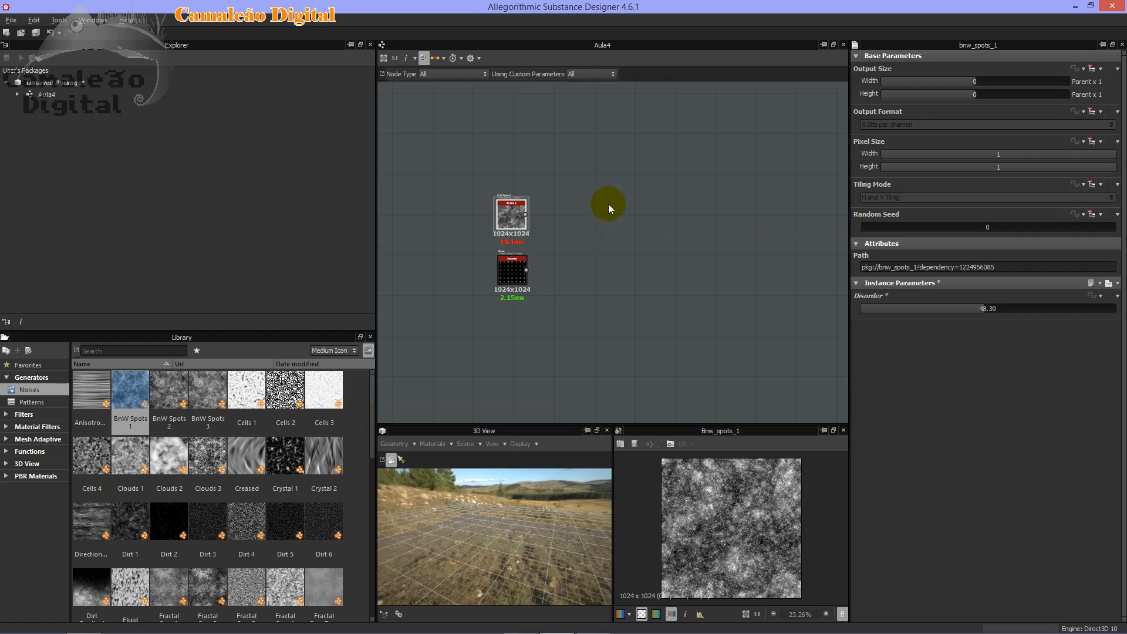
pyautogui.rightClick(609, 203)
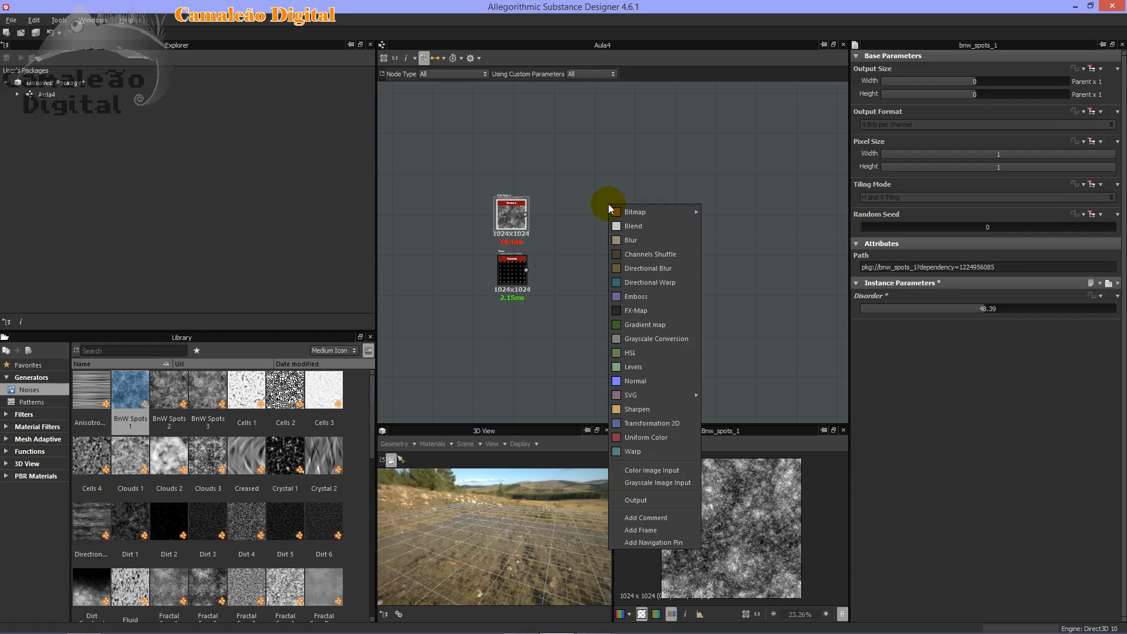
pyautogui.click(657, 441)
pyautogui.moveTo(608, 202); pyautogui.dragTo(503, 166)
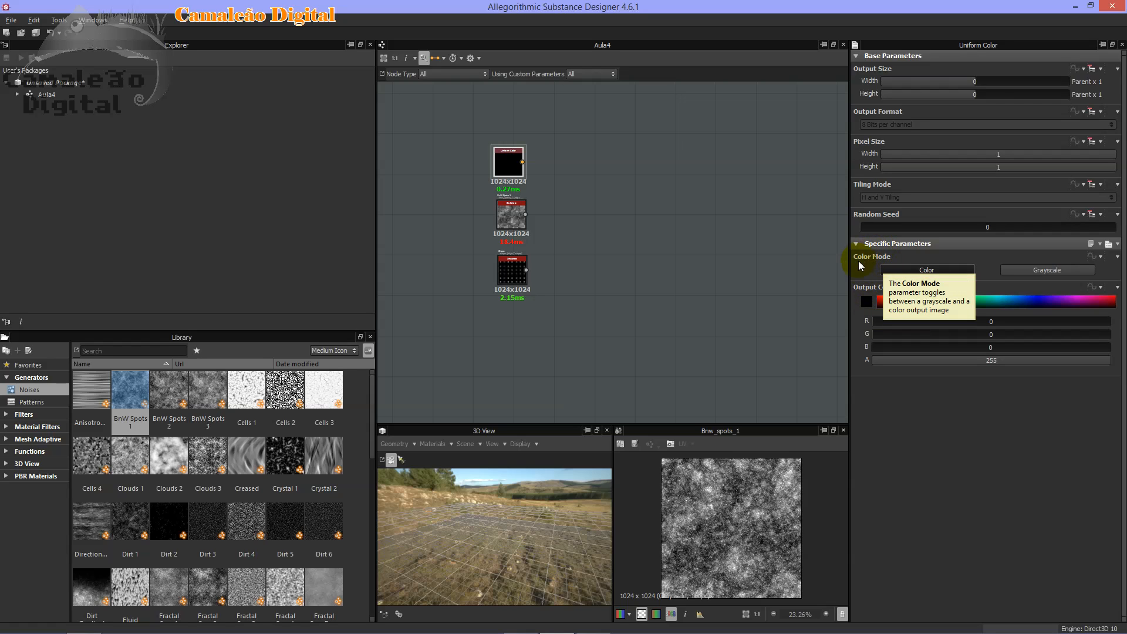
pyautogui.click(1051, 275)
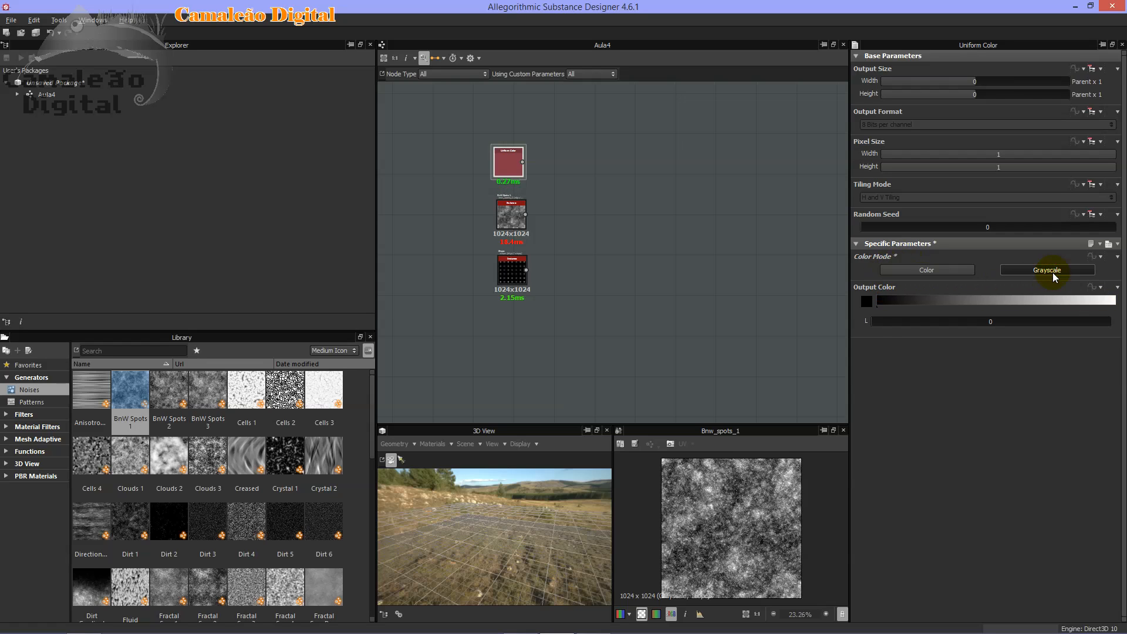
pyautogui.click(942, 275)
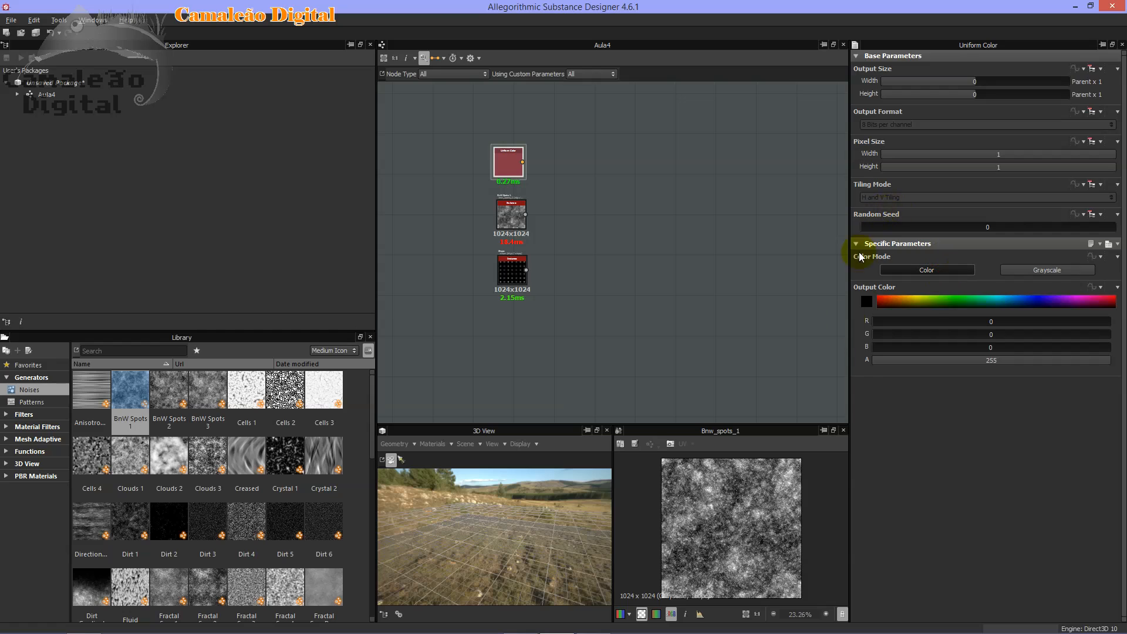
# Set the Uniform Color node's output color to a muted blue with R 117, G 128 and B 149.
pyautogui.click(866, 301)
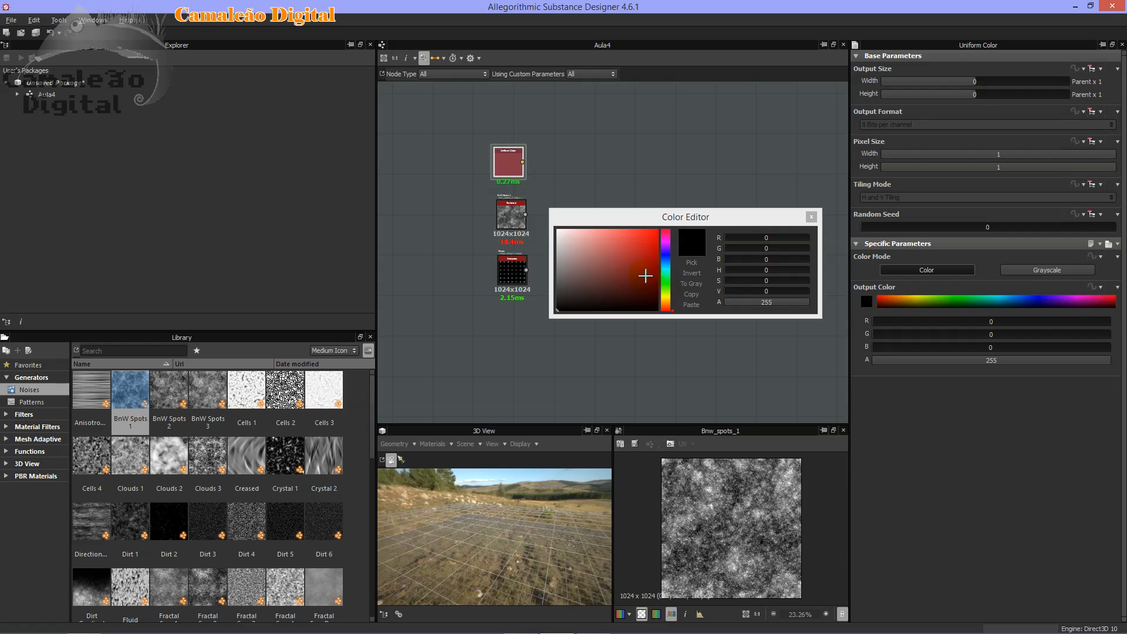
pyautogui.click(628, 281)
pyautogui.moveTo(666, 309); pyautogui.dragTo(655, 282)
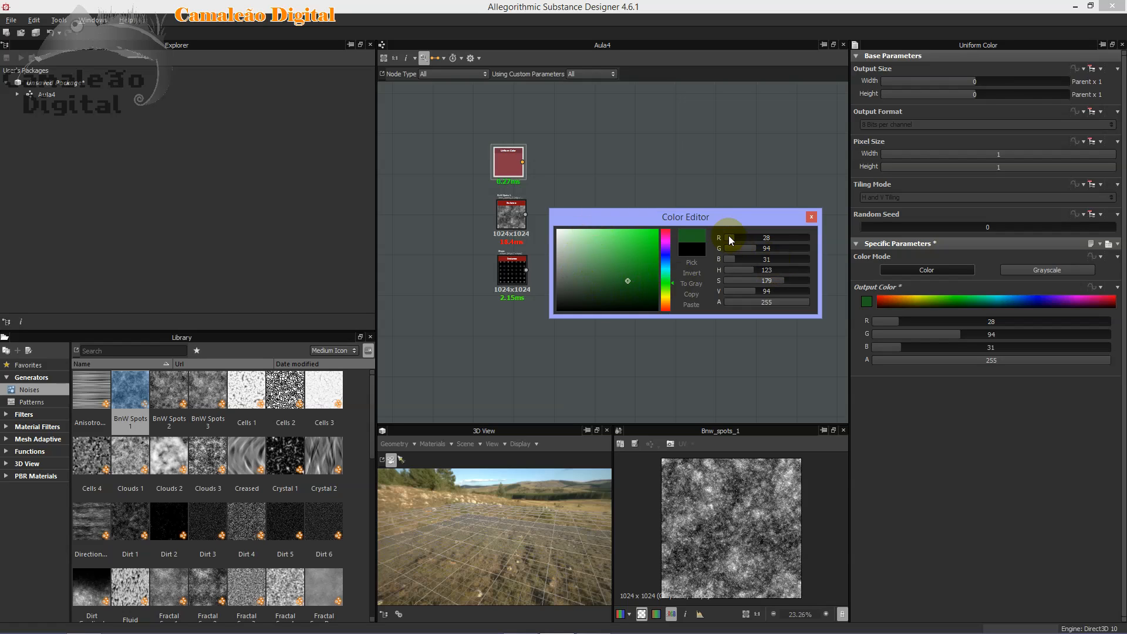
pyautogui.moveTo(730, 235)
pyautogui.mouseDown()
pyautogui.moveTo(776, 243)
pyautogui.moveTo(722, 244)
pyautogui.mouseUp()
pyautogui.moveTo(807, 281); pyautogui.dragTo(741, 285)
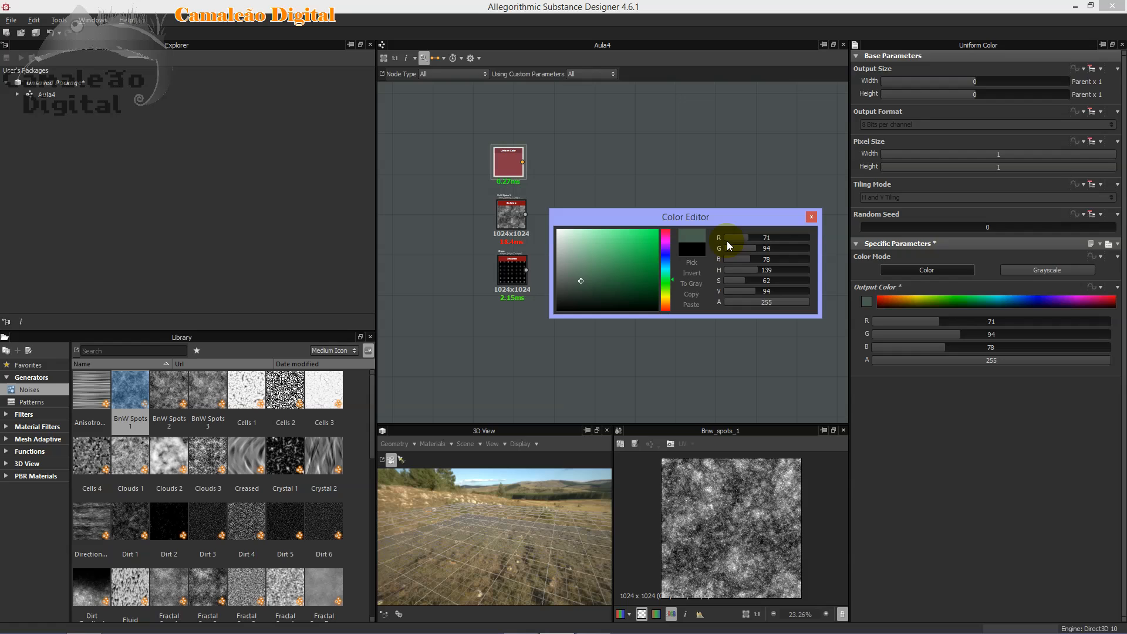
pyautogui.moveTo(737, 239); pyautogui.dragTo(766, 265)
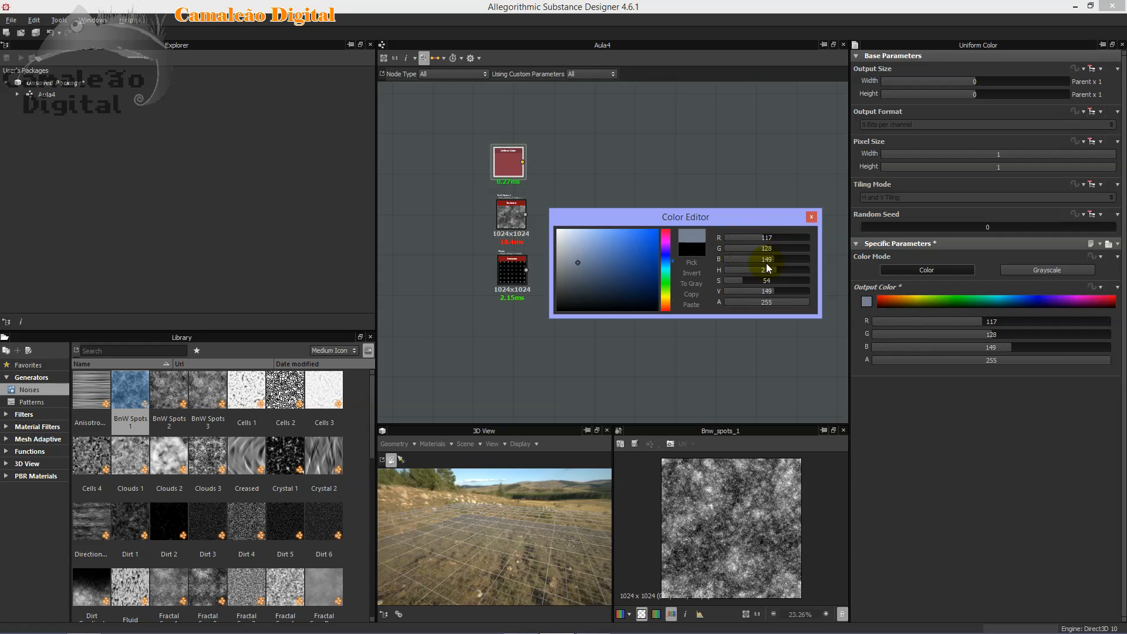
# Try green shades for the Uniform Color node's output color, testing red channel values of 140 and 0.
pyautogui.click(665, 278)
pyautogui.click(599, 263)
pyautogui.moveTo(599, 262); pyautogui.dragTo(620, 267)
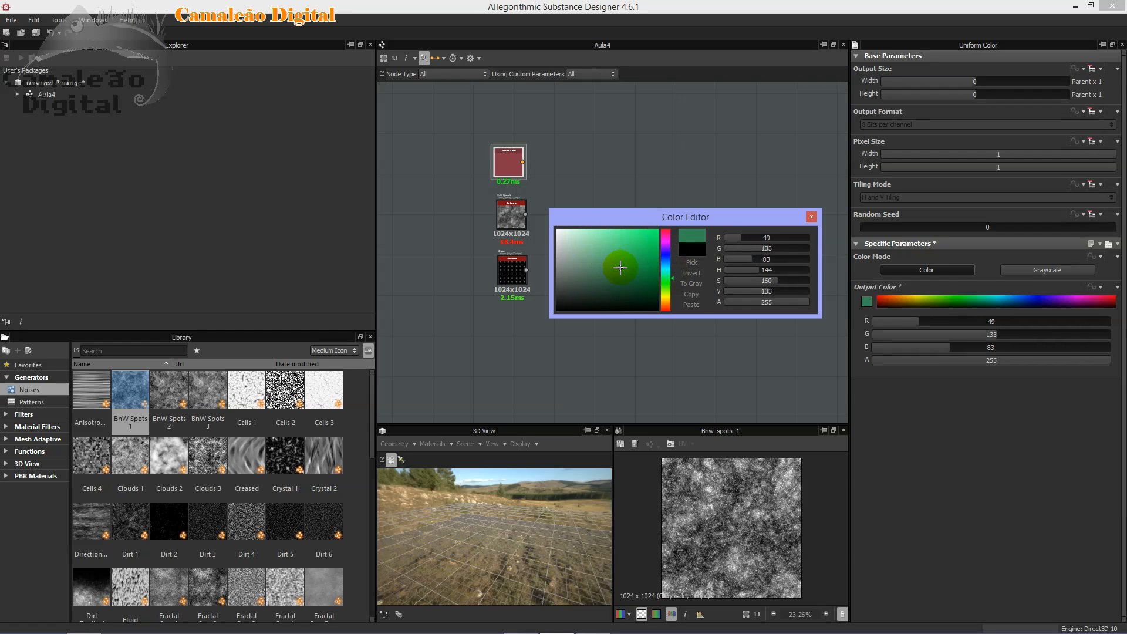
pyautogui.doubleClick(771, 237)
pyautogui.write('140')
pyautogui.press('Return')
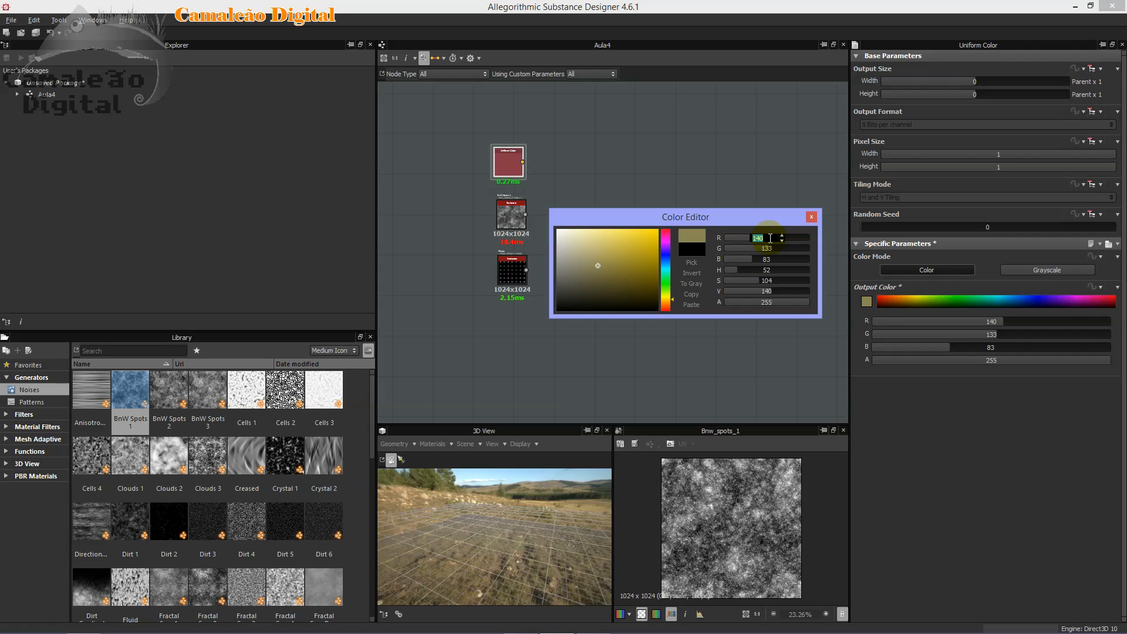
pyautogui.write('0')
pyautogui.press('Return')
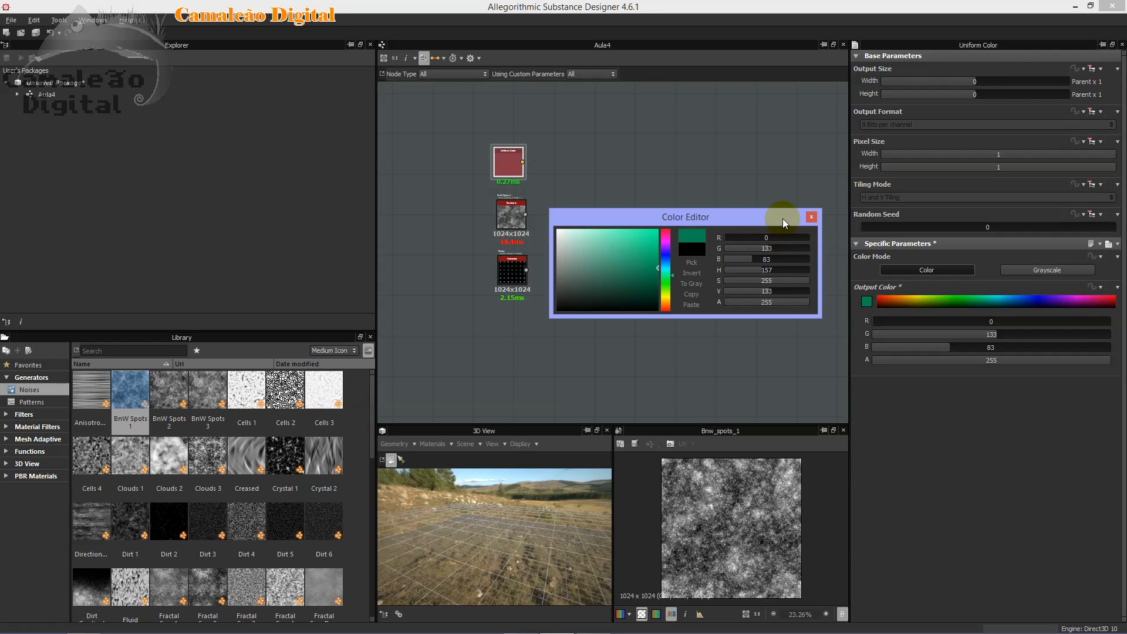
# Set the Uniform Color node's output color to a teal green with R 38, G 137 and B 99.
pyautogui.moveTo(626, 269); pyautogui.dragTo(609, 275)
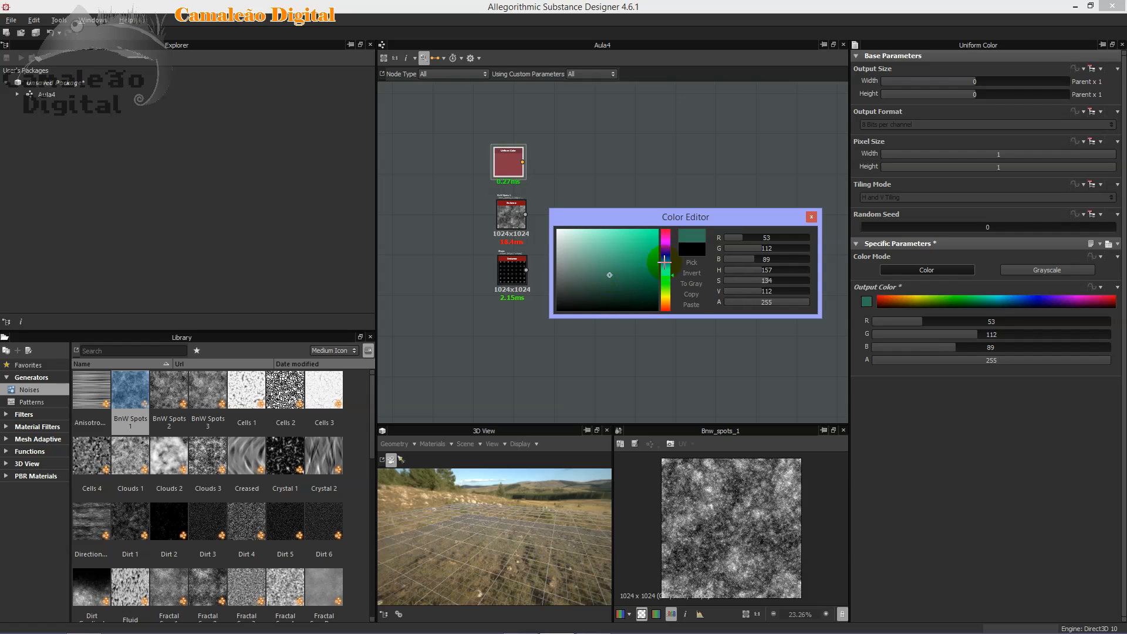
pyautogui.click(694, 262)
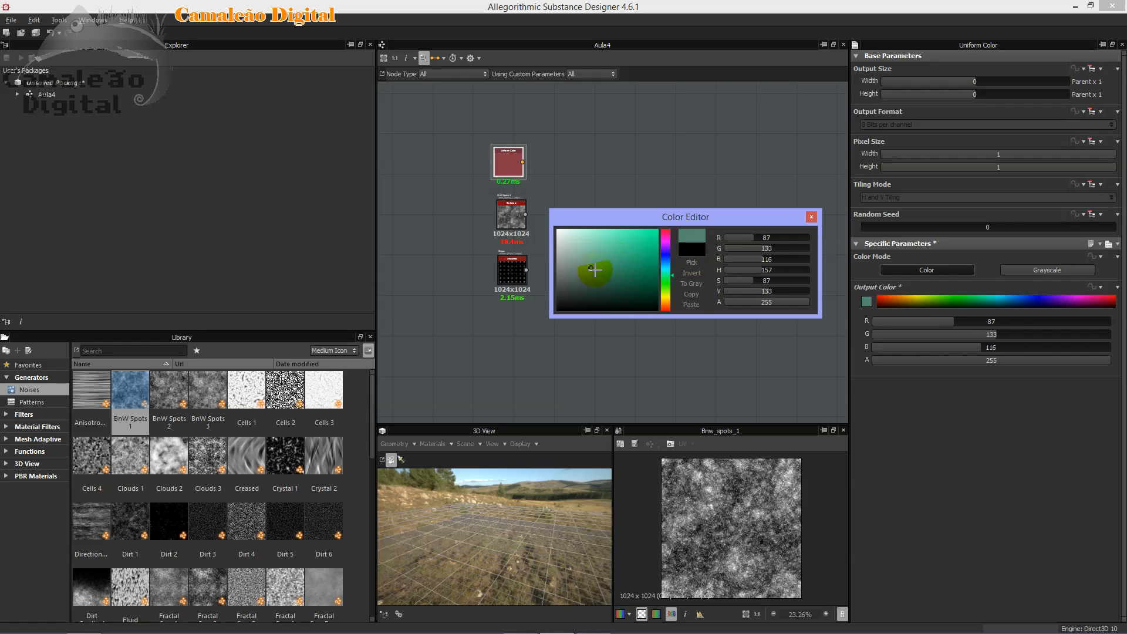
pyautogui.moveTo(623, 272); pyautogui.dragTo(624, 274)
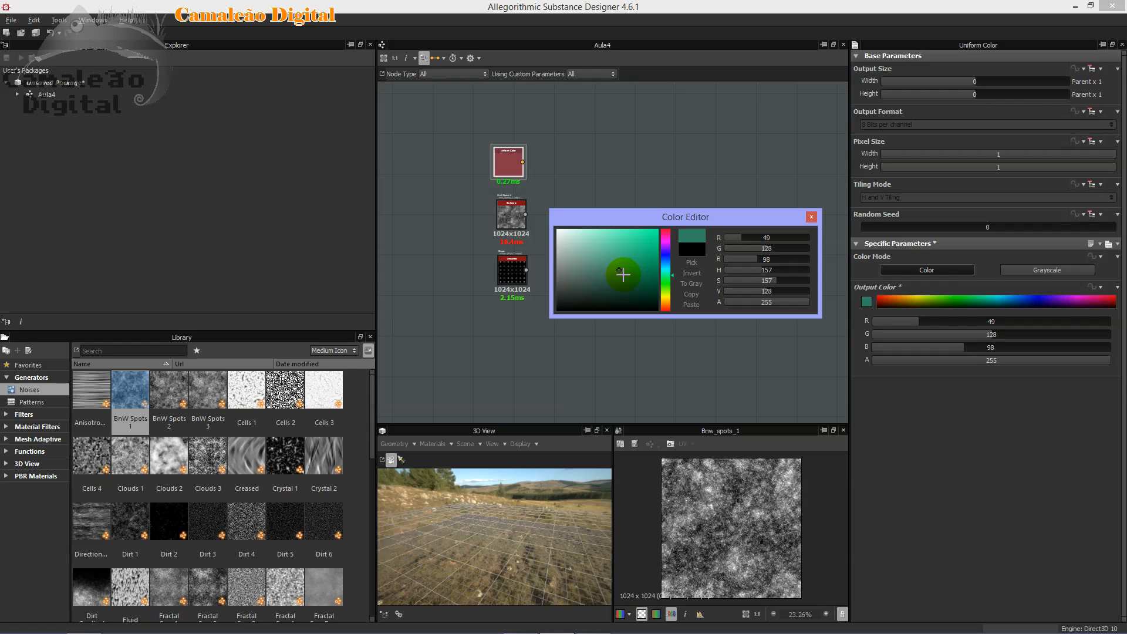
pyautogui.moveTo(623, 274); pyautogui.dragTo(630, 268)
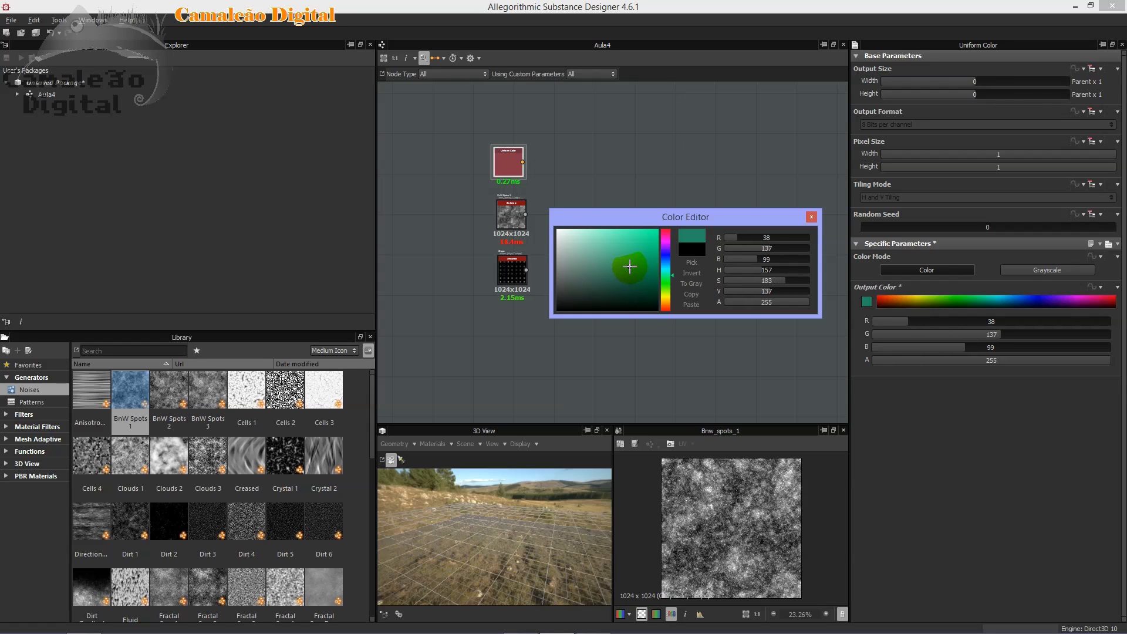
pyautogui.click(811, 219)
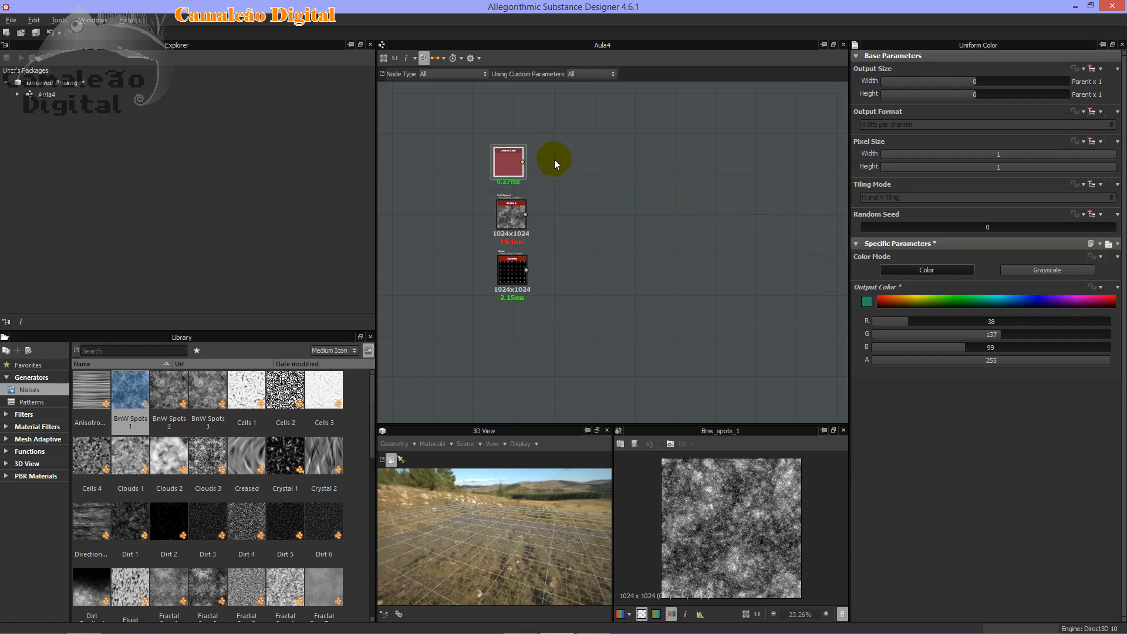
# Display the Uniform Color node's output in the 2D view.
pyautogui.scroll(4, 579, 191)
pyautogui.moveTo(581, 194); pyautogui.dragTo(735, 274, button='middle')
pyautogui.scroll(-3, 713, 249)
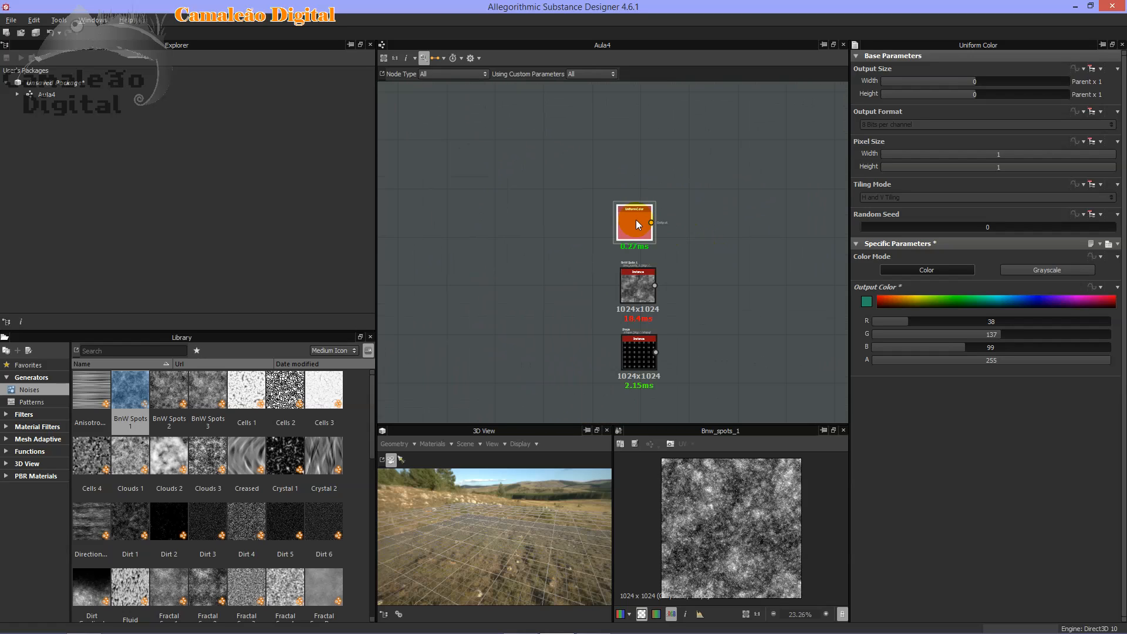
pyautogui.scroll(2, 693, 243)
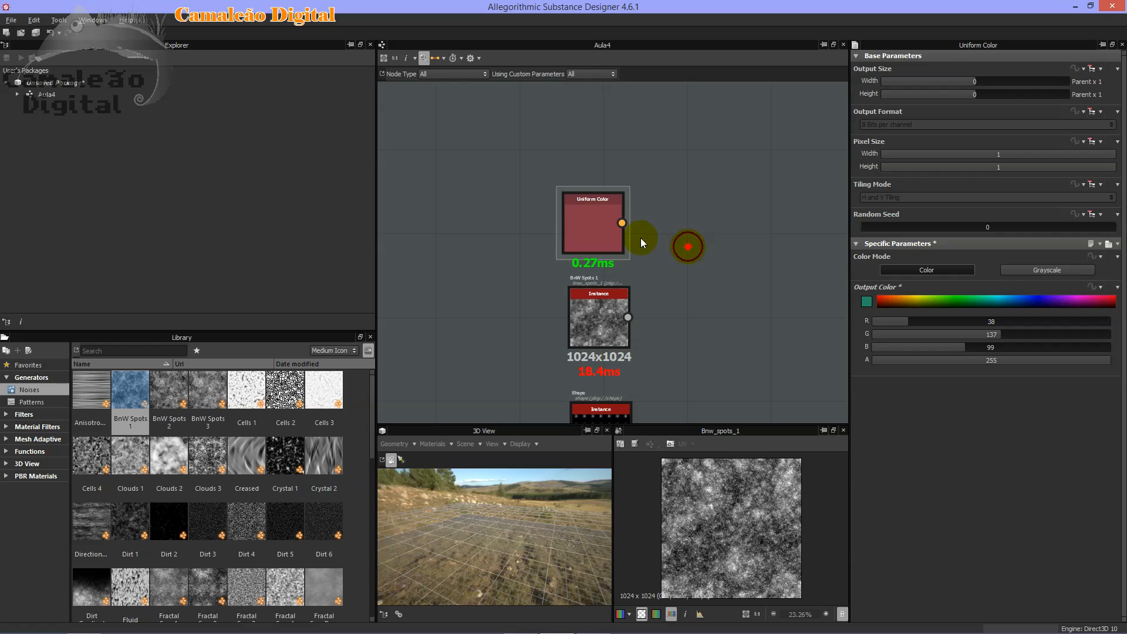
pyautogui.click(605, 235)
pyautogui.doubleClick(607, 236)
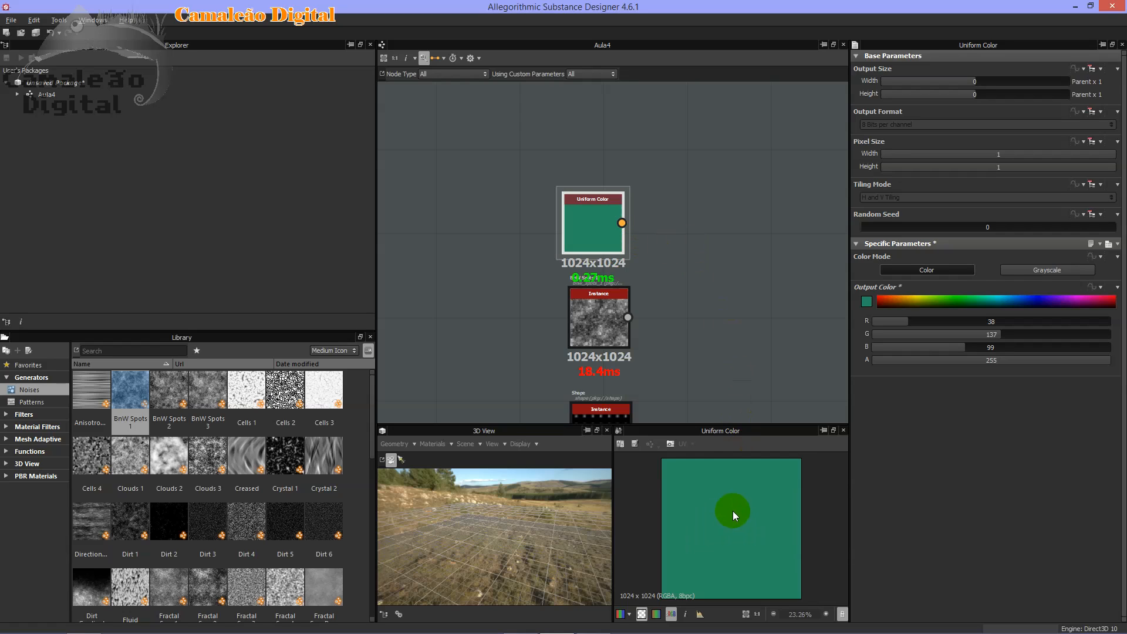
# Move the Uniform Color node slightly upward to leave more space above the BnW Spots 1 node.
pyautogui.scroll(-2, 658, 241)
pyautogui.moveTo(685, 313); pyautogui.dragTo(626, 184, button='middle')
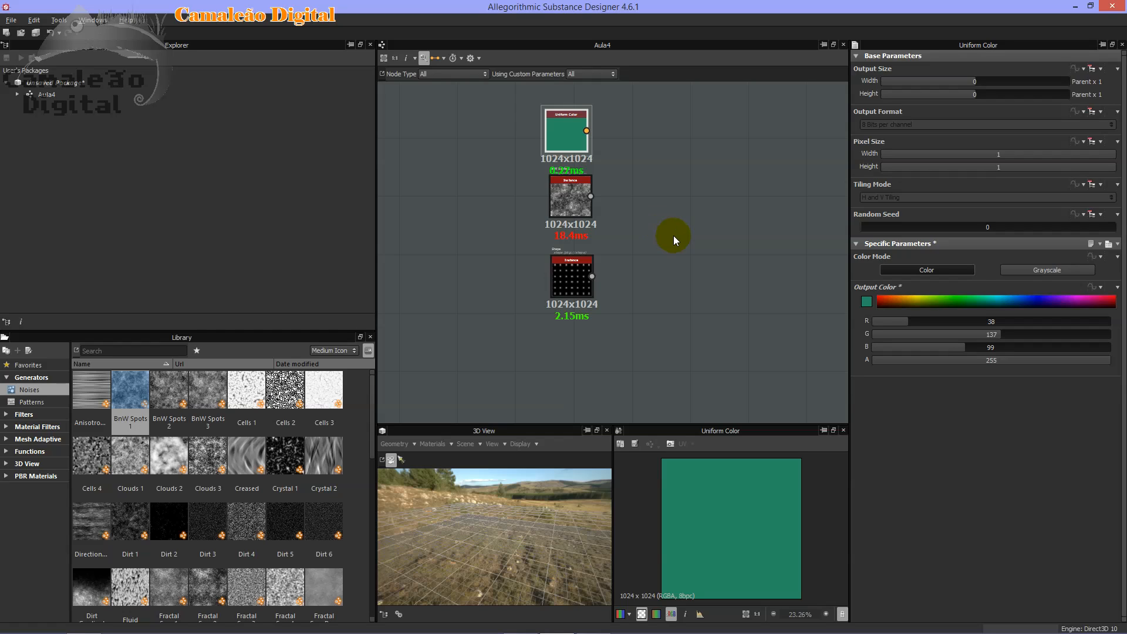
pyautogui.moveTo(670, 193); pyautogui.dragTo(665, 233, button='middle')
pyautogui.moveTo(562, 169); pyautogui.dragTo(566, 160)
# Add a Blend node to the right of the existing nodes and move it closer to them.
pyautogui.moveTo(692, 205); pyautogui.dragTo(613, 230, button='middle')
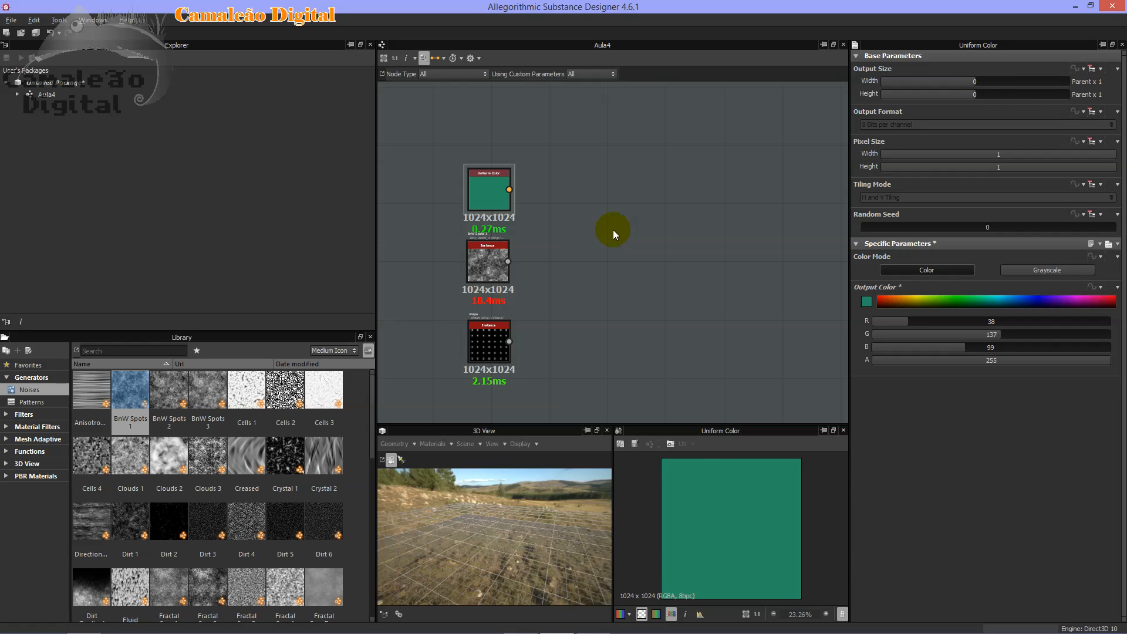
pyautogui.rightClick(614, 230)
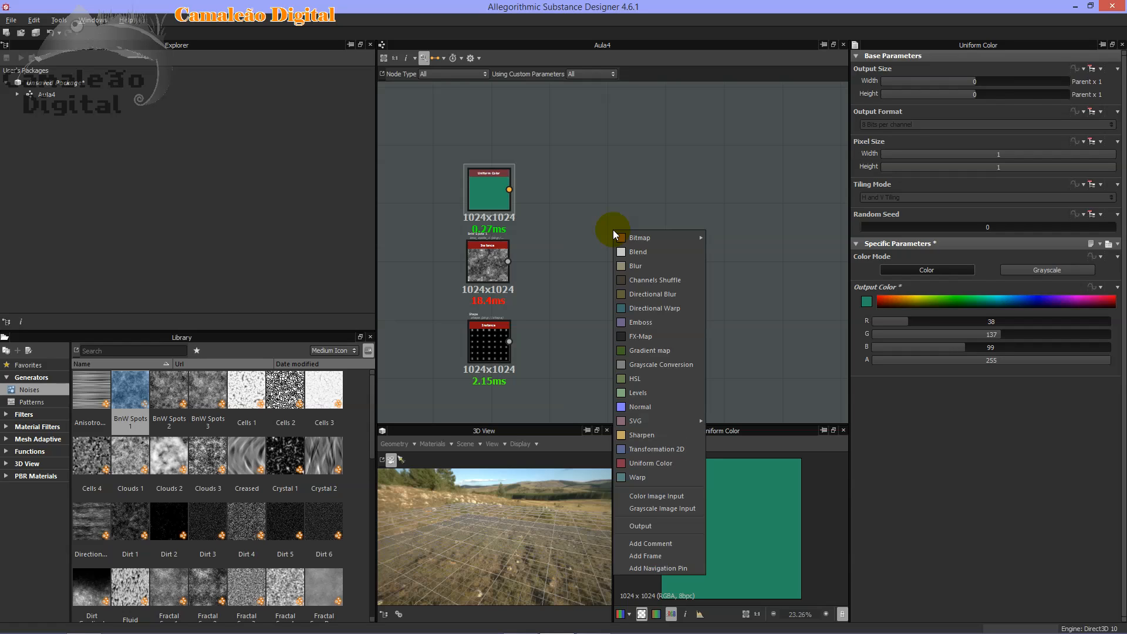
pyautogui.click(639, 250)
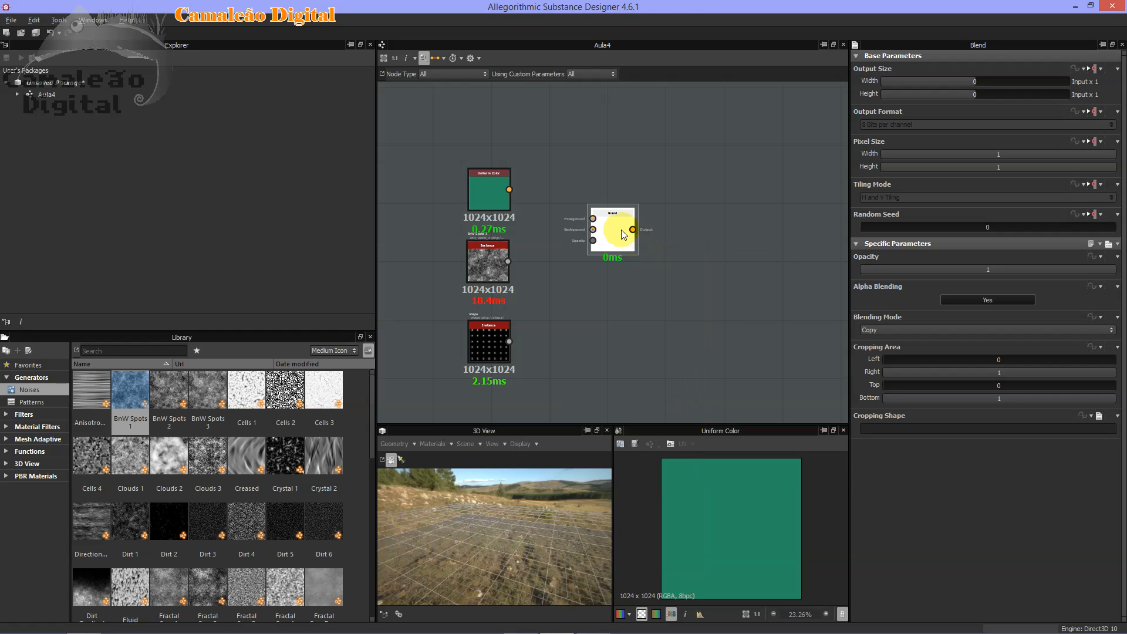
pyautogui.moveTo(585, 189); pyautogui.dragTo(597, 203)
pyautogui.scroll(5, 565, 229)
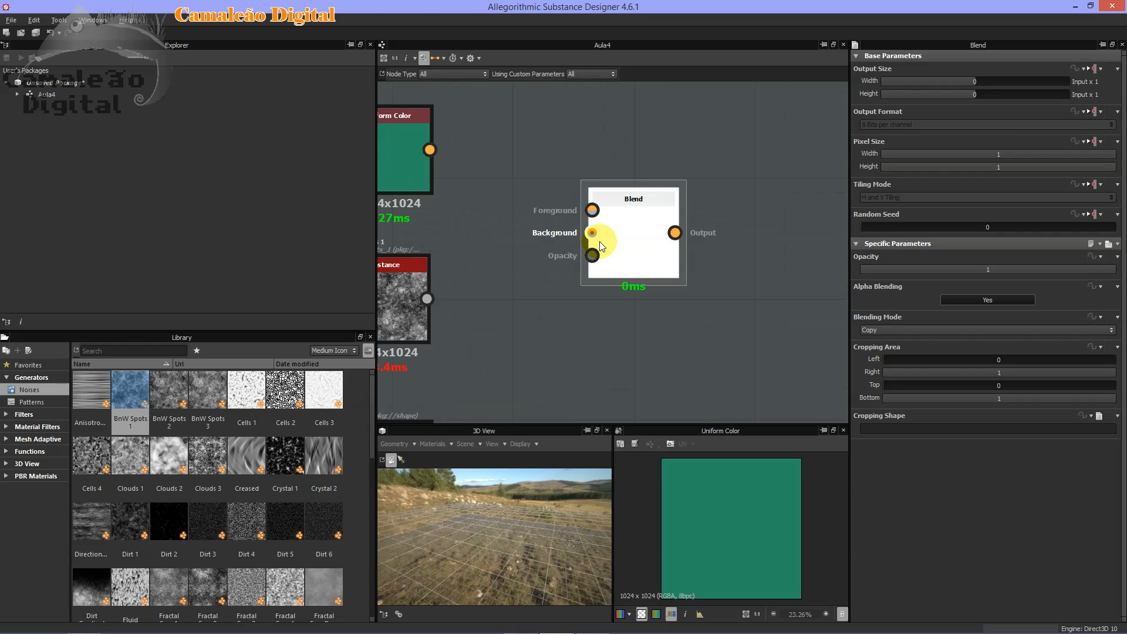
pyautogui.moveTo(702, 206); pyautogui.dragTo(637, 233)
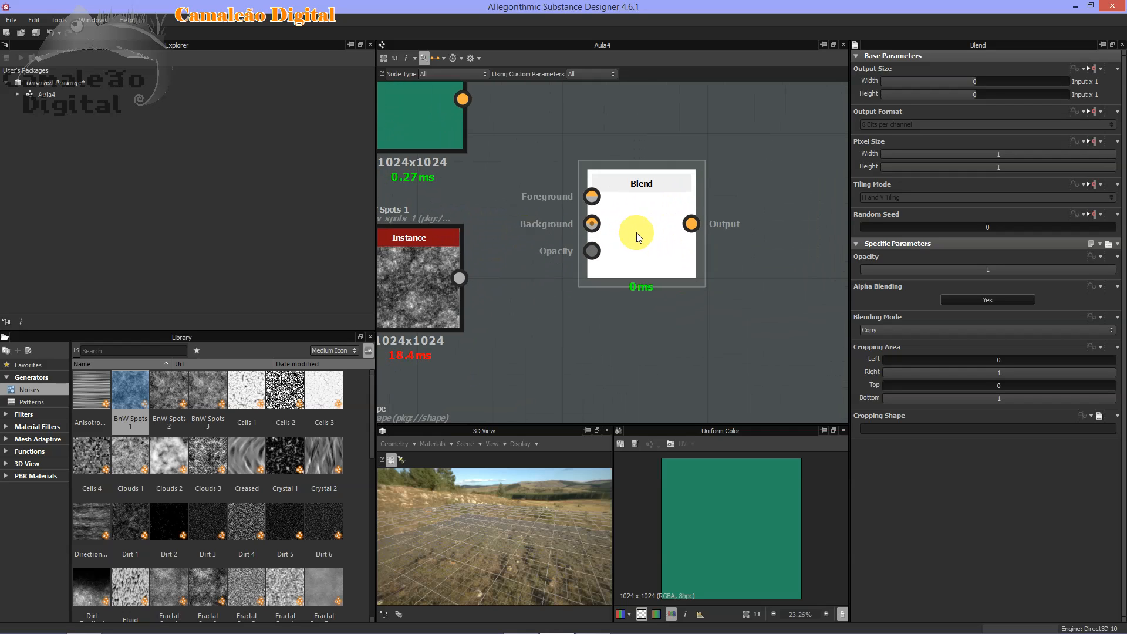
# Fine-tune the Blend node's position beside the Uniform Color and BnW Spots 1 nodes, examining its Foreground, Background and Opacity inputs.
pyautogui.scroll(3, 636, 233)
pyautogui.moveTo(636, 232); pyautogui.dragTo(735, 224, button='middle')
pyautogui.scroll(-2, 735, 224)
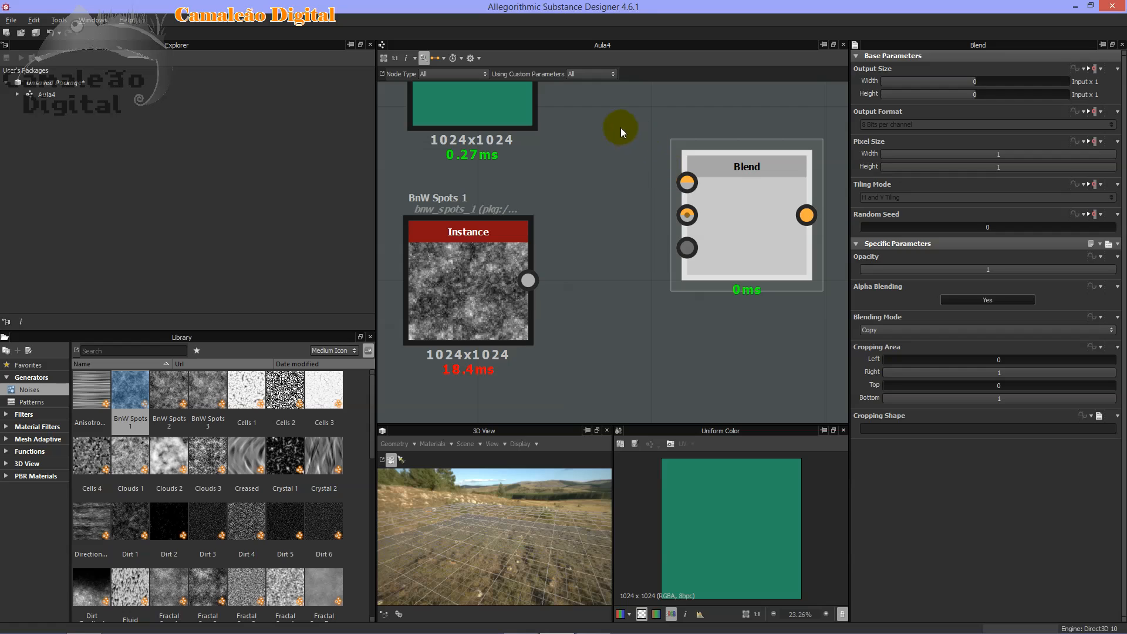
pyautogui.moveTo(789, 201)
pyautogui.mouseDown()
pyautogui.moveTo(706, 168)
pyautogui.moveTo(711, 135)
pyautogui.mouseUp()
pyautogui.scroll(1, 677, 164)
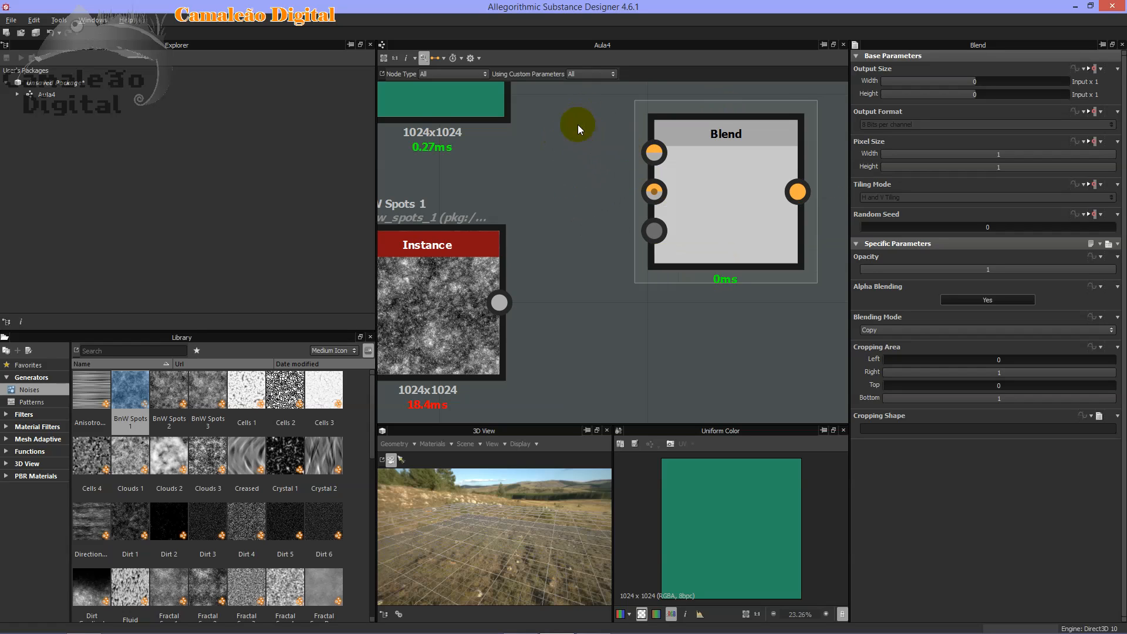
pyautogui.moveTo(832, 170); pyautogui.dragTo(776, 220)
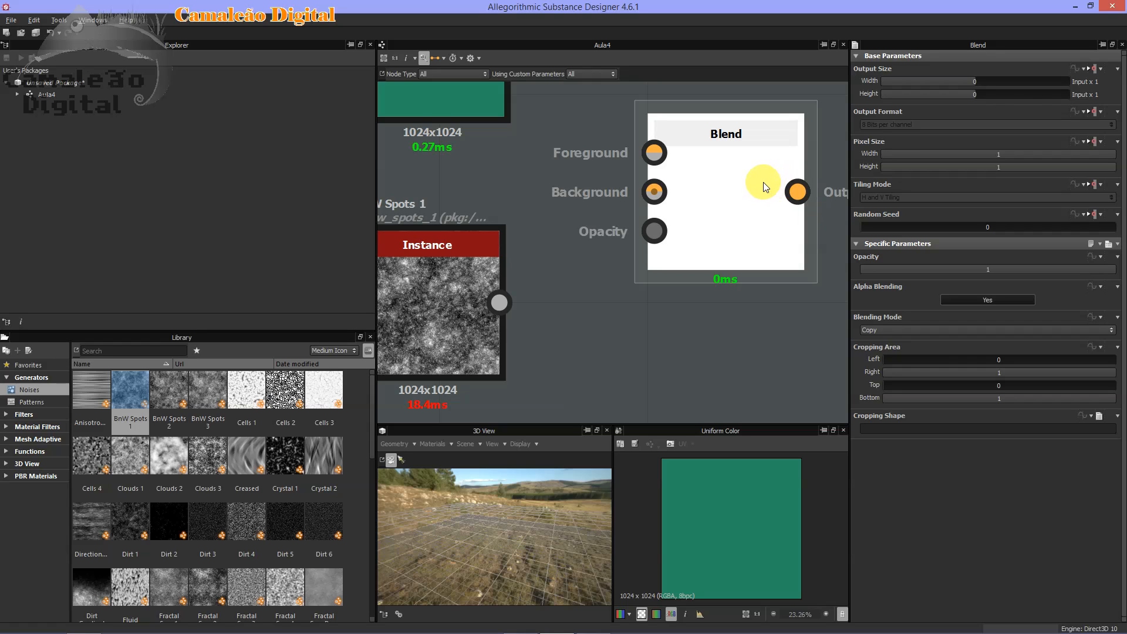
pyautogui.moveTo(822, 169); pyautogui.dragTo(764, 212)
pyautogui.moveTo(586, 109); pyautogui.dragTo(699, 209)
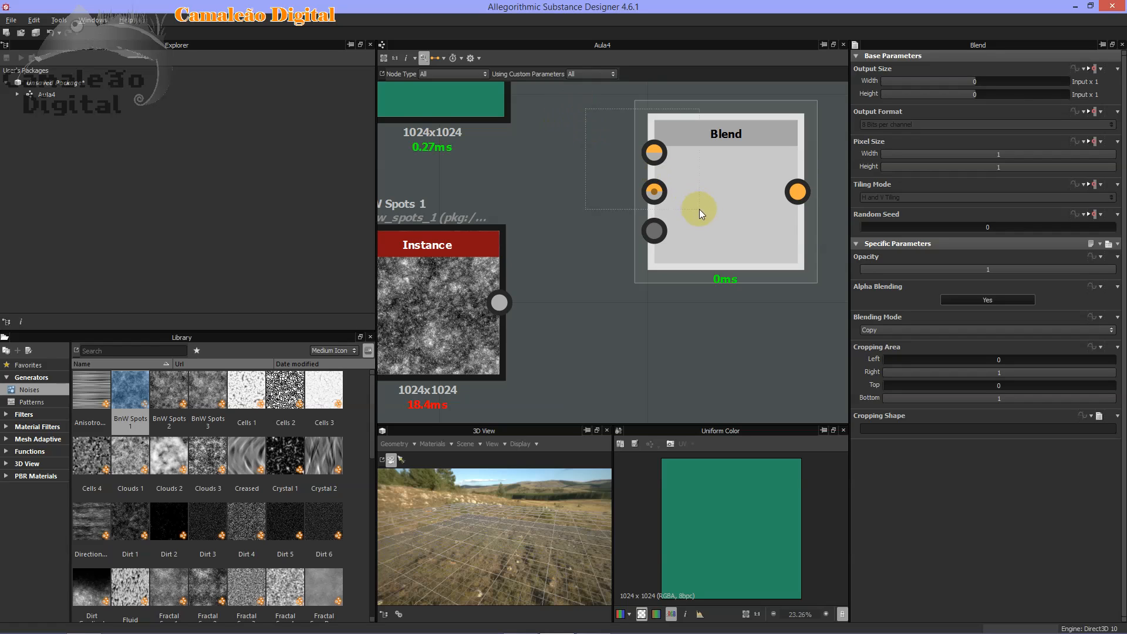
pyautogui.scroll(1, 700, 209)
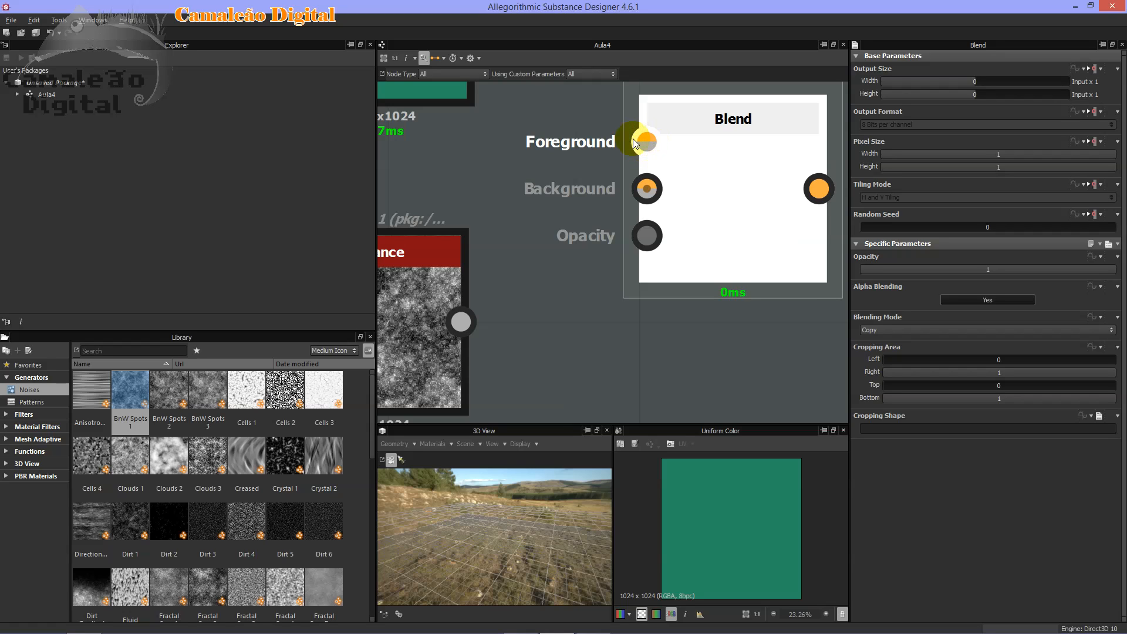
pyautogui.scroll(-1, 595, 171)
pyautogui.moveTo(552, 139); pyautogui.dragTo(616, 180, button='middle')
pyautogui.scroll(-1, 622, 194)
pyautogui.moveTo(694, 151); pyautogui.dragTo(707, 136)
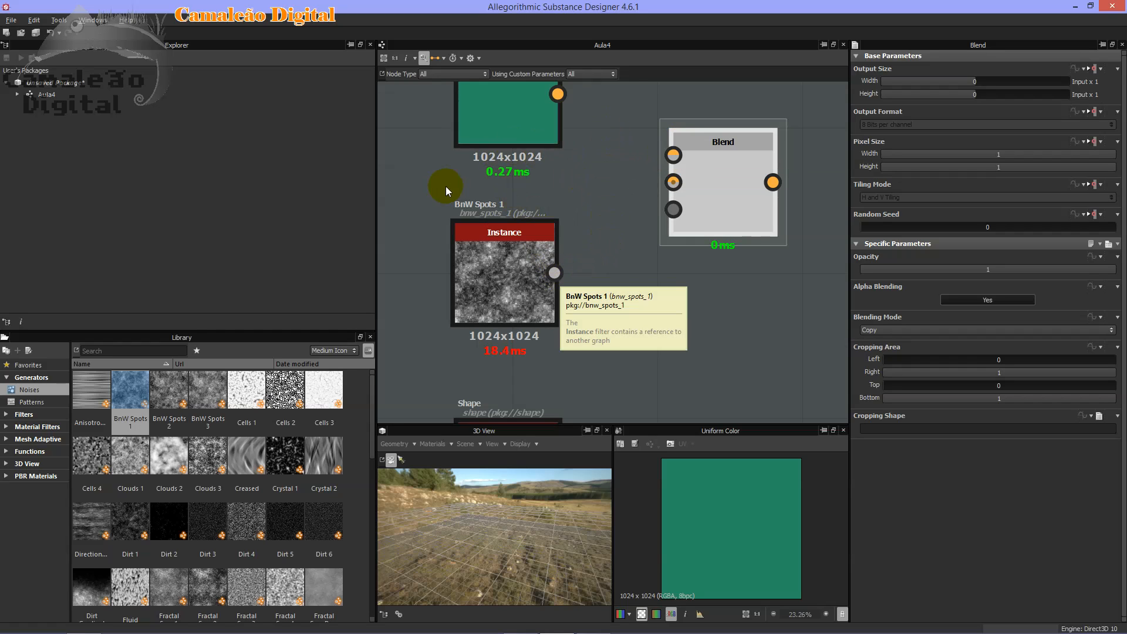
# Connect the BnW Spots 1 node's output to the Blend node's Background input.
pyautogui.moveTo(590, 253); pyautogui.dragTo(526, 292)
pyautogui.scroll(4, 545, 284)
pyautogui.scroll(-3, 648, 252)
pyautogui.moveTo(658, 228); pyautogui.dragTo(563, 288, button='middle')
pyautogui.moveTo(498, 313); pyautogui.dragTo(637, 206)
pyautogui.moveTo(588, 207); pyautogui.dragTo(636, 229, button='middle')
# Connect the Uniform Color node's output to the Blend node's Foreground input.
pyautogui.click(535, 209)
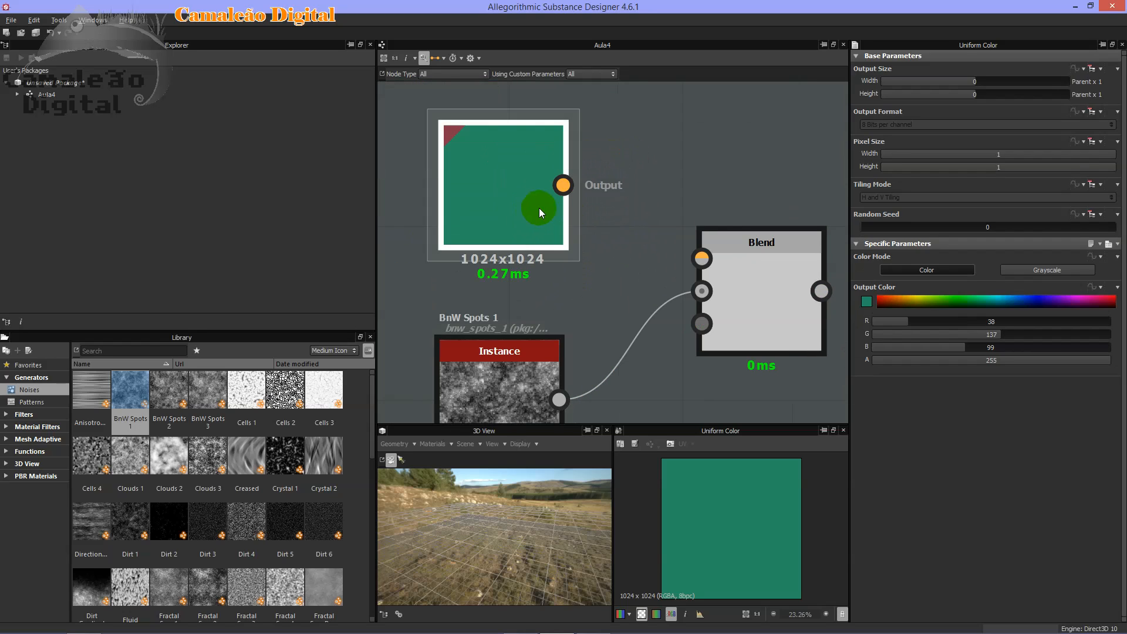
pyautogui.moveTo(594, 209); pyautogui.dragTo(531, 210)
pyautogui.moveTo(647, 202); pyautogui.dragTo(618, 167, button='middle')
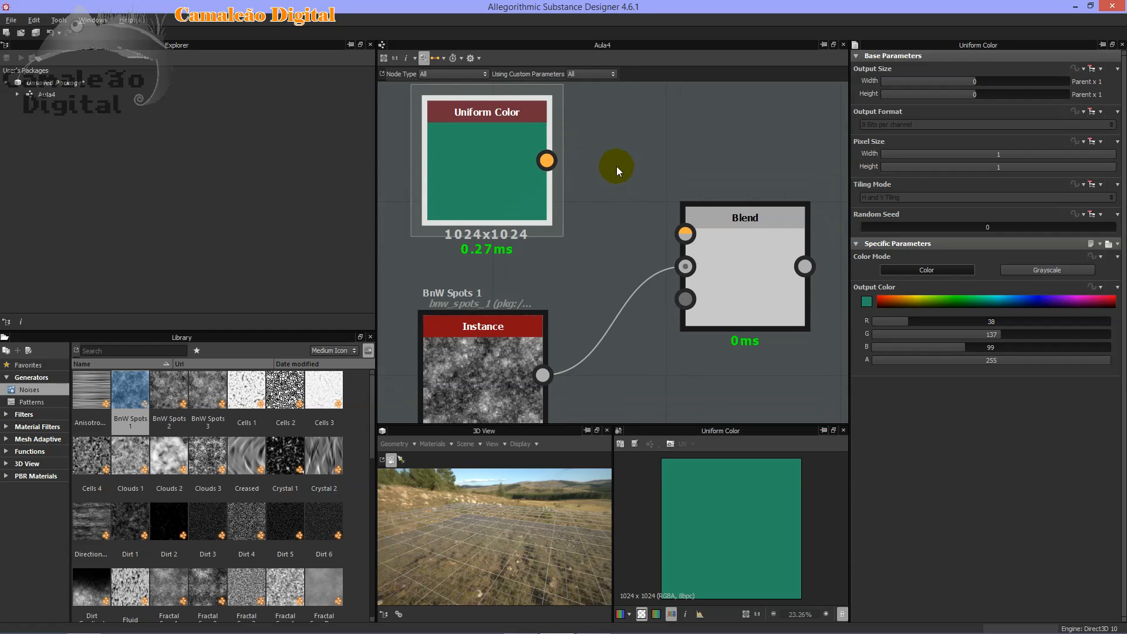
pyautogui.moveTo(557, 162); pyautogui.dragTo(685, 238)
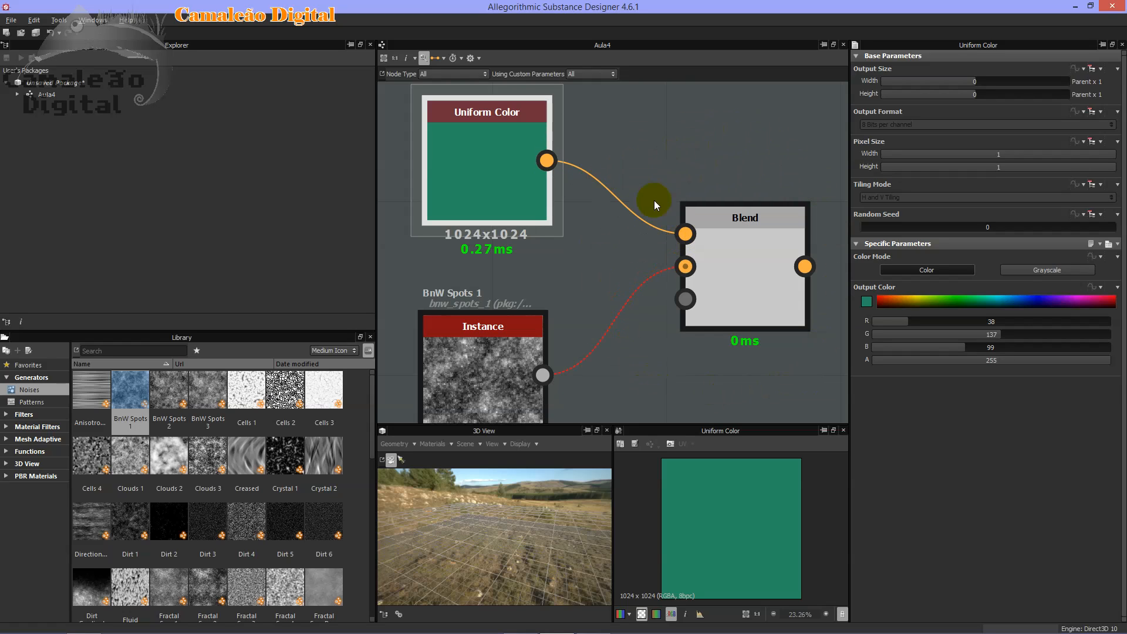
# Examine the link between BnW Spots 1 and the Blend node's Background input, comparing it with the Uniform Color link.
pyautogui.moveTo(590, 273); pyautogui.dragTo(590, 222, button='middle')
pyautogui.moveTo(601, 205); pyautogui.dragTo(641, 309)
pyautogui.scroll(2, 630, 298)
pyautogui.scroll(1, 630, 297)
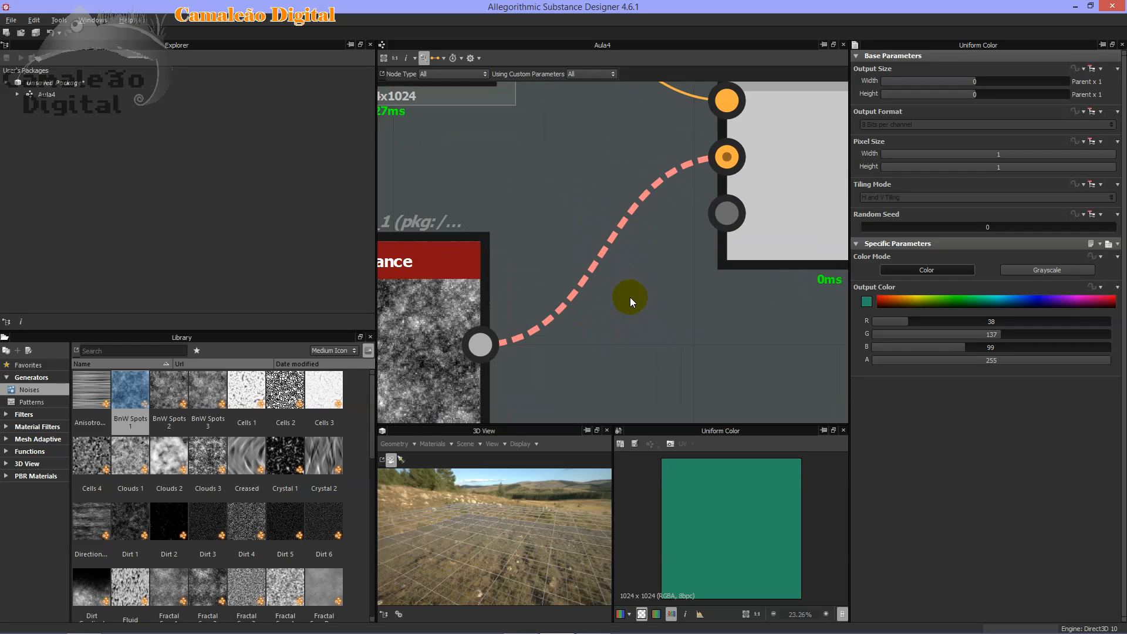
pyautogui.moveTo(548, 182); pyautogui.dragTo(639, 295)
pyautogui.moveTo(568, 227); pyautogui.dragTo(567, 227)
pyautogui.moveTo(643, 271); pyautogui.dragTo(687, 276, button='middle')
pyautogui.scroll(-2, 687, 276)
pyautogui.moveTo(576, 192); pyautogui.dragTo(516, 239, button='middle')
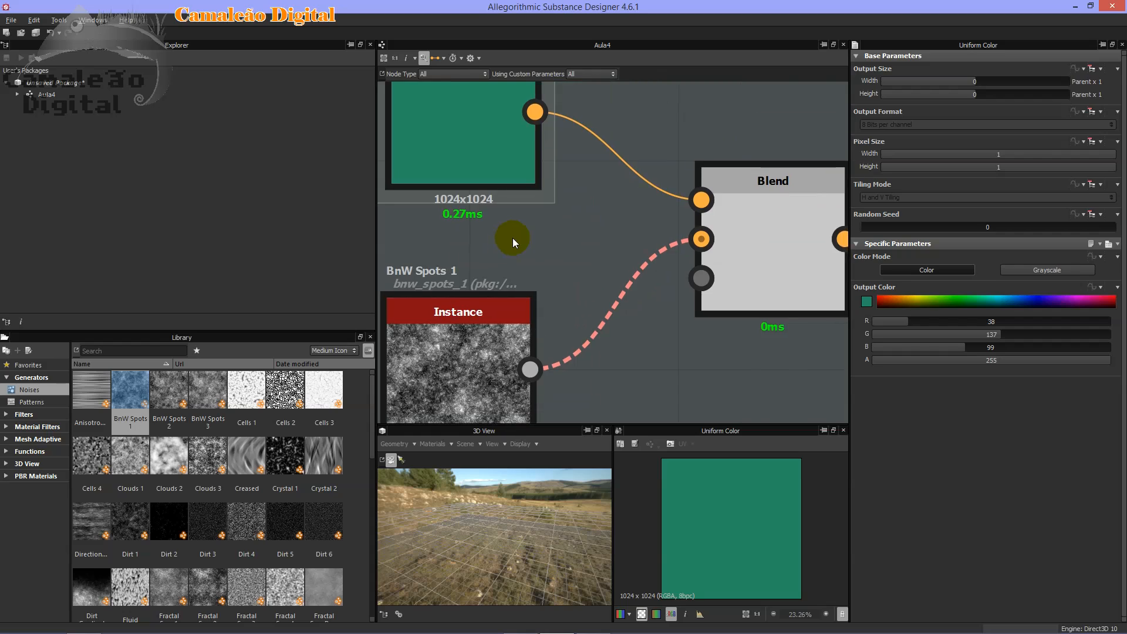
pyautogui.scroll(-2, 516, 235)
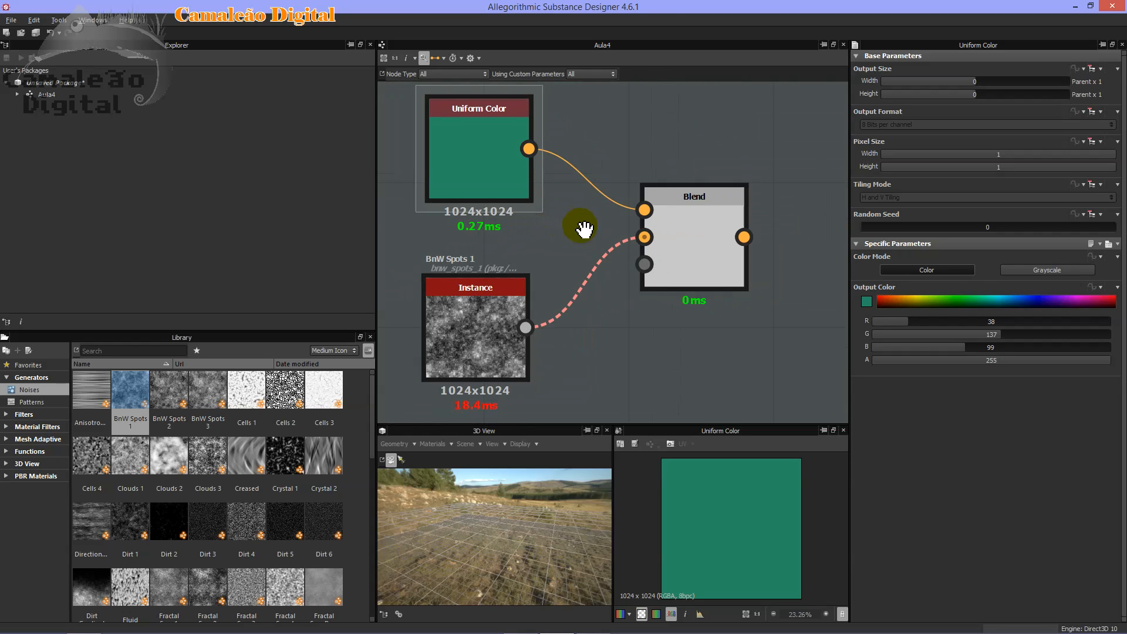
pyautogui.moveTo(580, 226); pyautogui.dragTo(595, 210, button='middle')
pyautogui.scroll(4, 531, 150)
pyautogui.scroll(-3, 531, 150)
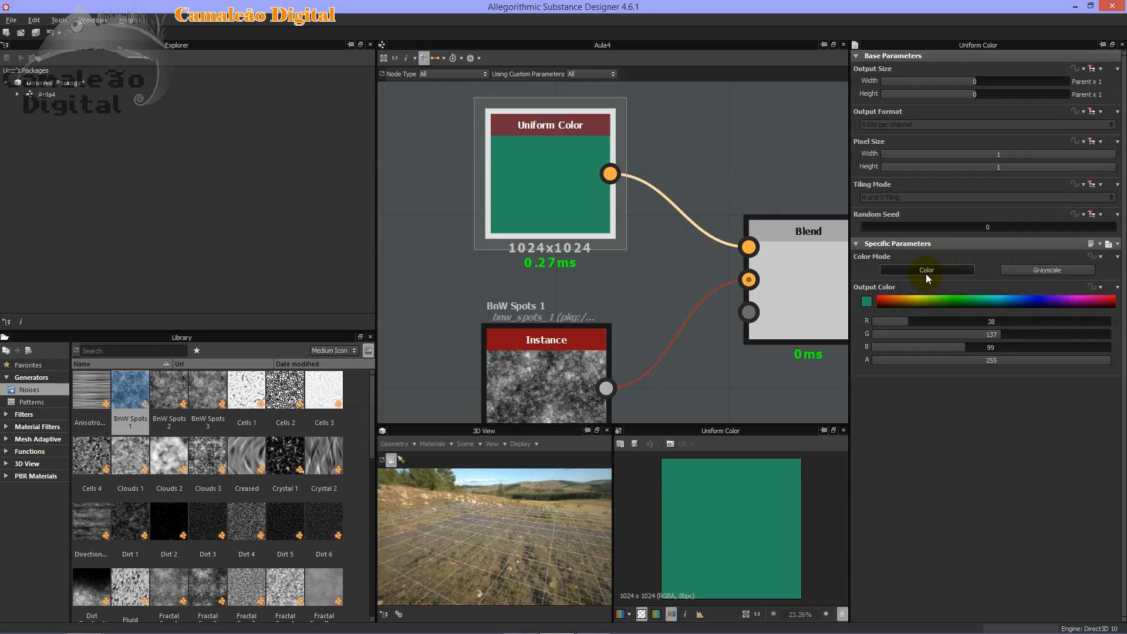
# Try the Uniform Color node in Grayscale mode and reconnect BnW Spots 1 to the Blend node's Background input.
pyautogui.click(1062, 270)
pyautogui.moveTo(776, 246); pyautogui.dragTo(658, 221, button='middle')
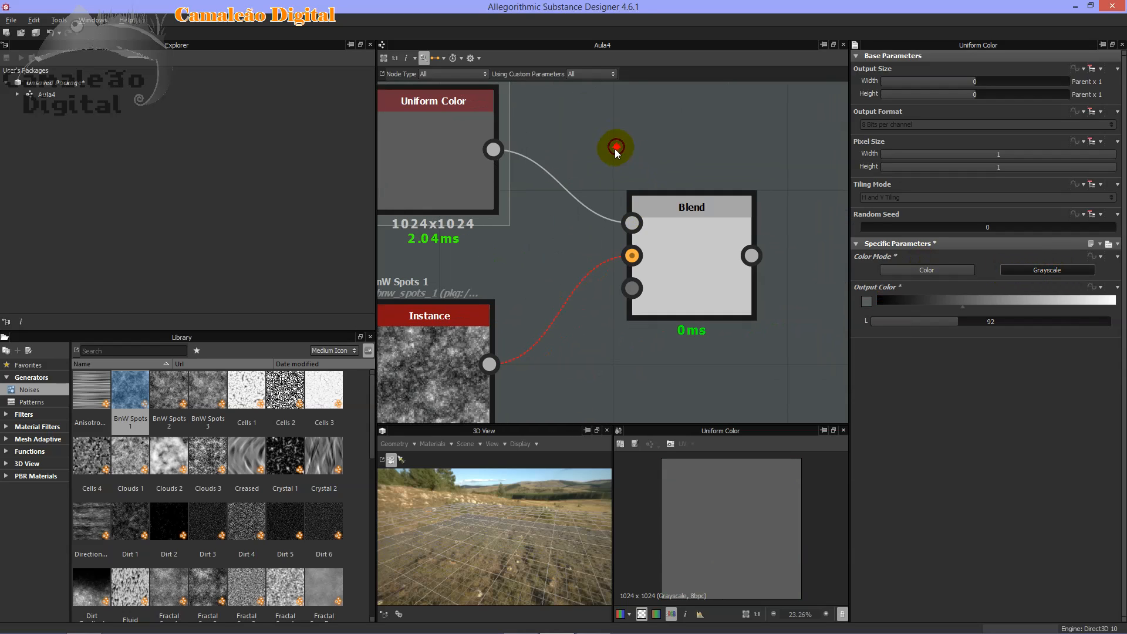
pyautogui.moveTo(490, 364); pyautogui.dragTo(632, 256)
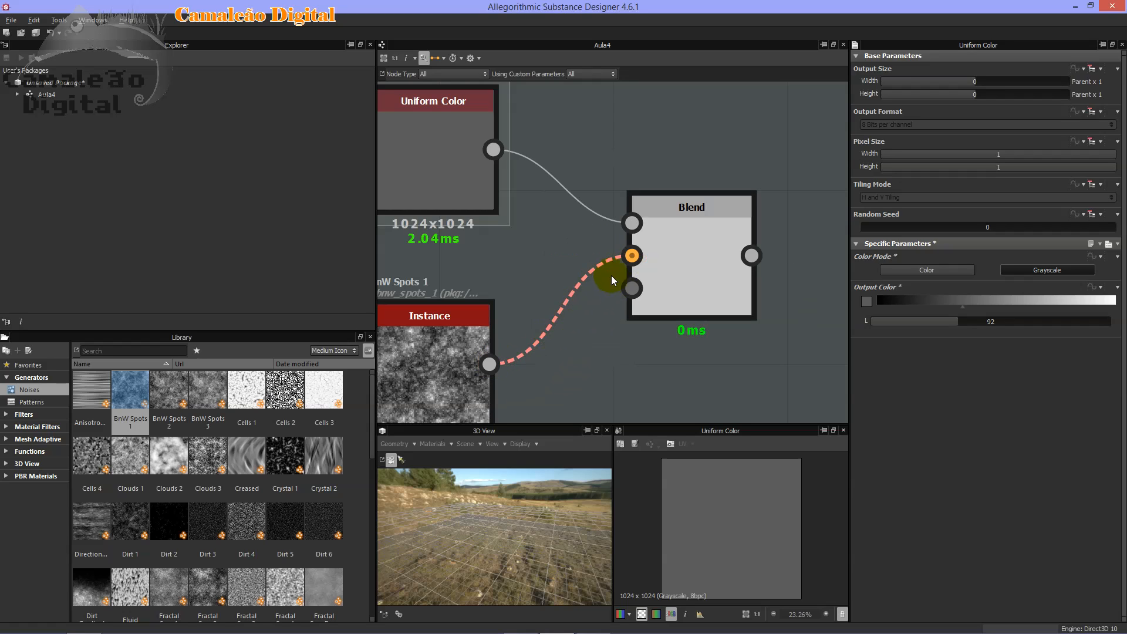
pyautogui.moveTo(489, 364); pyautogui.dragTo(631, 255)
pyautogui.scroll(-2, 582, 245)
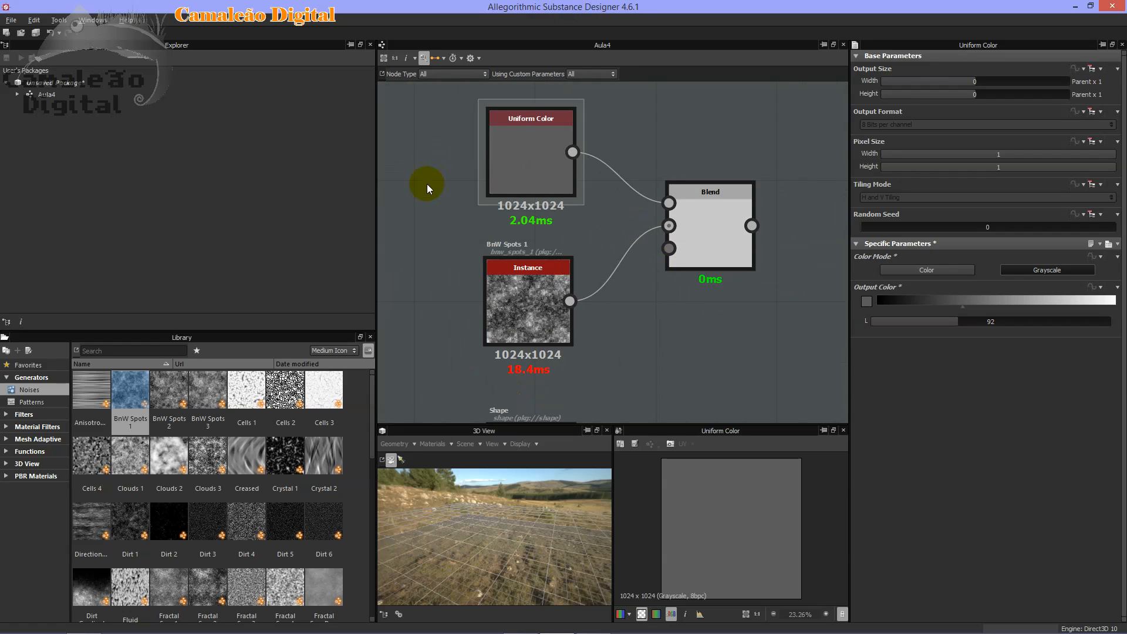
# Return the Uniform Color node to Color mode and disconnect BnW Spots 1 from the Blend node's Background input.
pyautogui.click(926, 270)
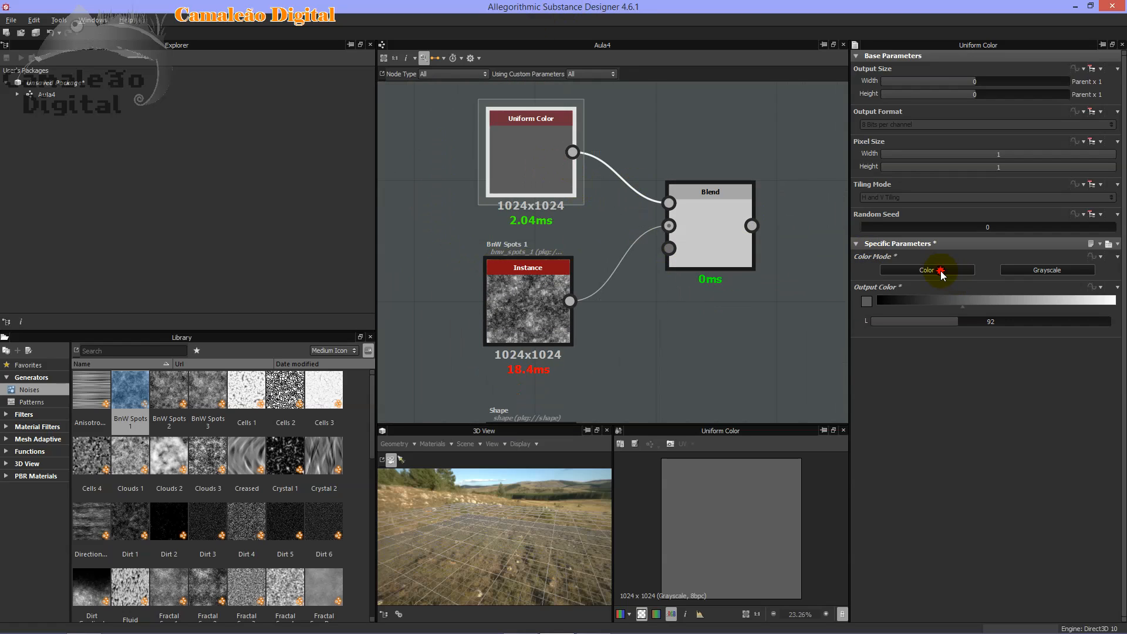
pyautogui.moveTo(570, 300); pyautogui.dragTo(632, 302)
pyautogui.click(532, 295)
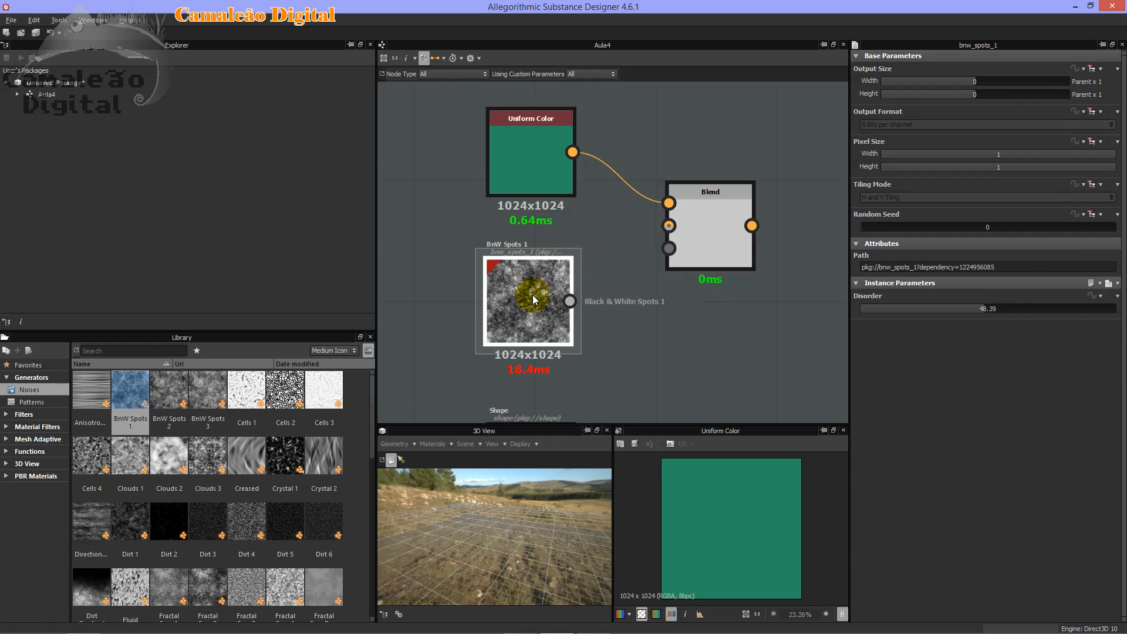
# Move the Blend node aside and add a Gradient map node fed by BnW Spots 1 between it and the Blend node.
pyautogui.moveTo(717, 238); pyautogui.dragTo(763, 189)
pyautogui.click(538, 287)
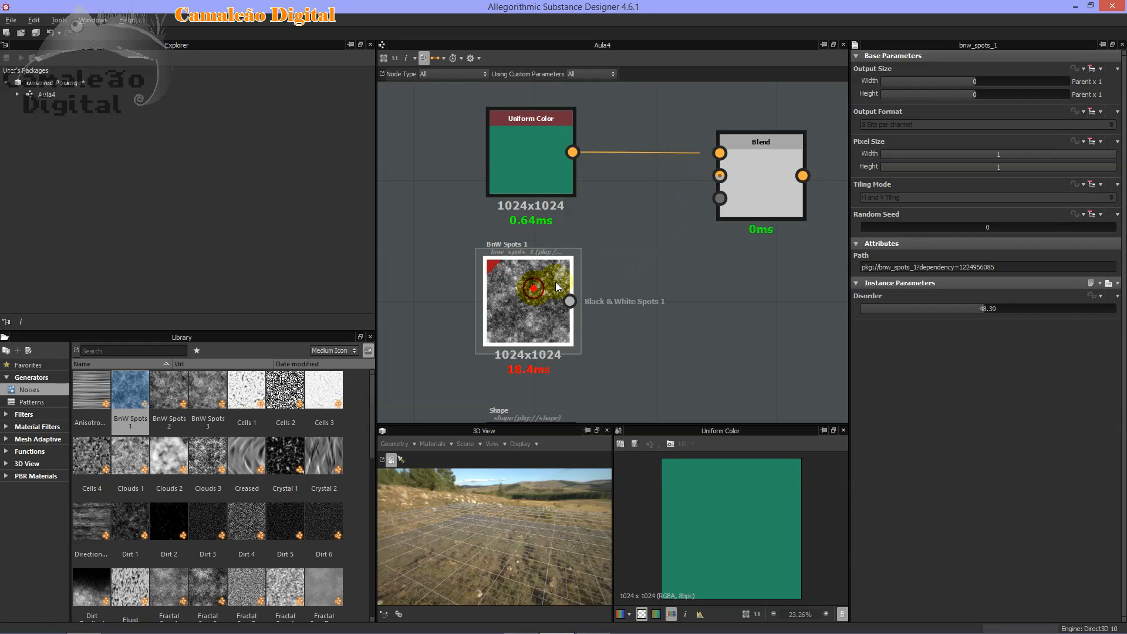
pyautogui.rightClick(648, 233)
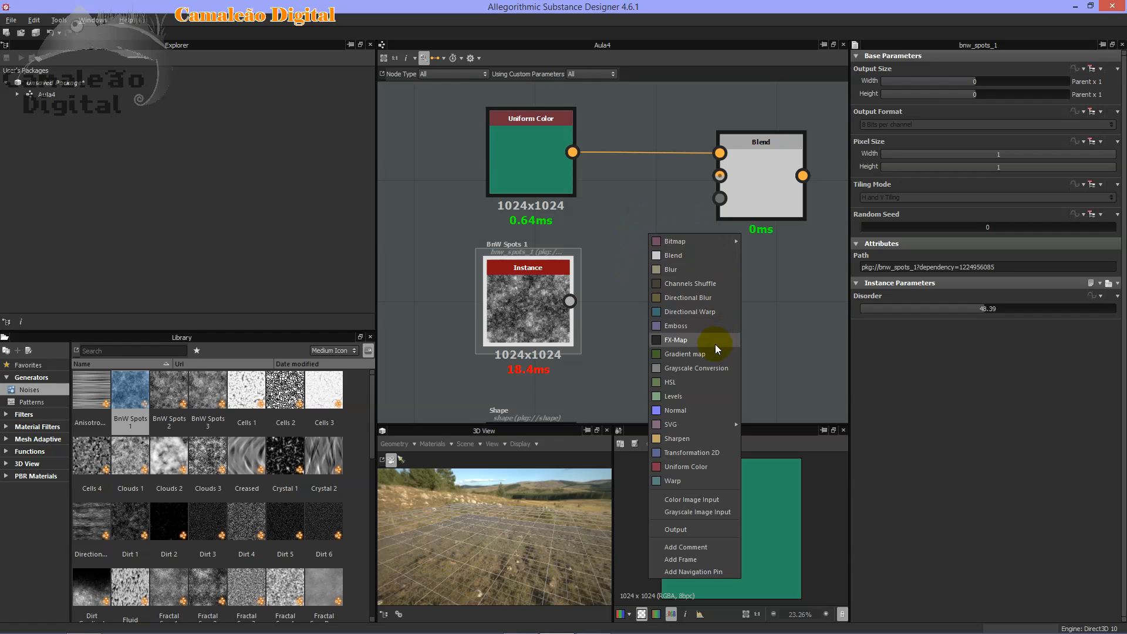
pyautogui.click(681, 354)
pyautogui.moveTo(675, 341); pyautogui.dragTo(657, 285)
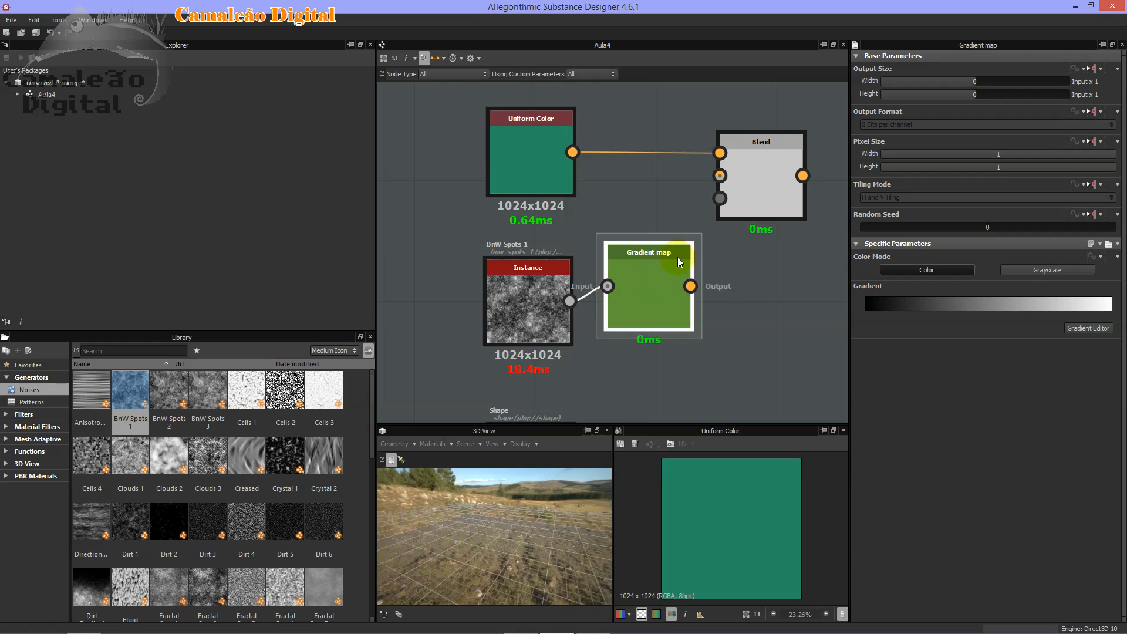
# Examine the Gradient map node's grayscale input and color output connectors.
pyautogui.scroll(3, 652, 264)
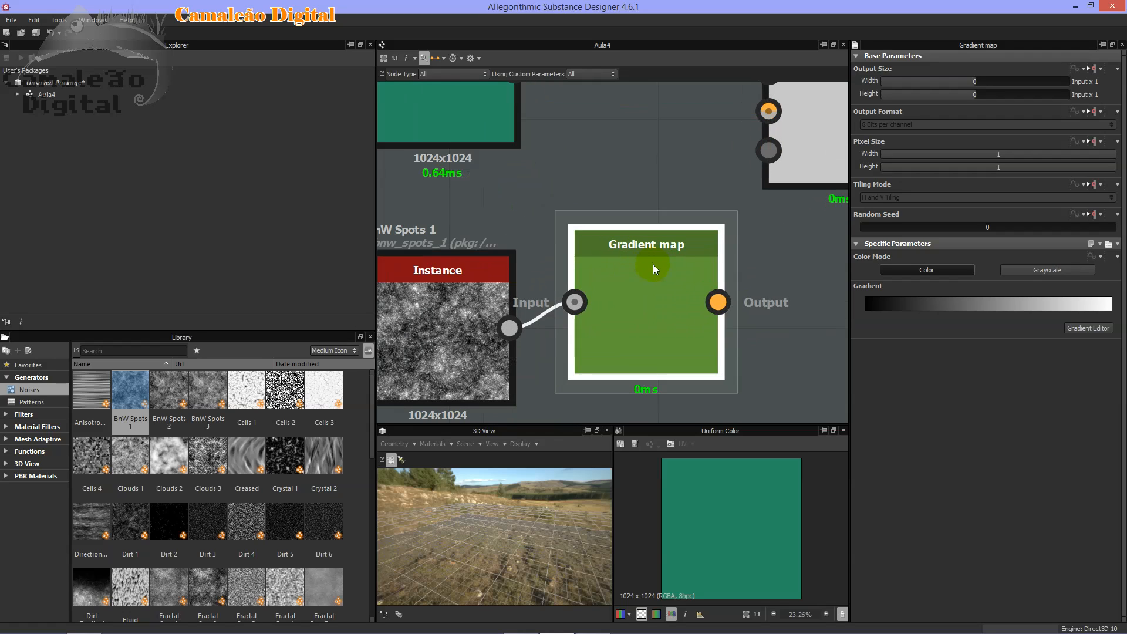
pyautogui.moveTo(470, 242); pyautogui.dragTo(533, 204, button='middle')
pyautogui.moveTo(513, 171); pyautogui.dragTo(600, 399)
pyautogui.moveTo(722, 221); pyautogui.dragTo(516, 262, button='middle')
pyautogui.click(516, 262)
pyautogui.moveTo(705, 275); pyautogui.dragTo(764, 267, button='middle')
pyautogui.moveTo(733, 251); pyautogui.dragTo(603, 340)
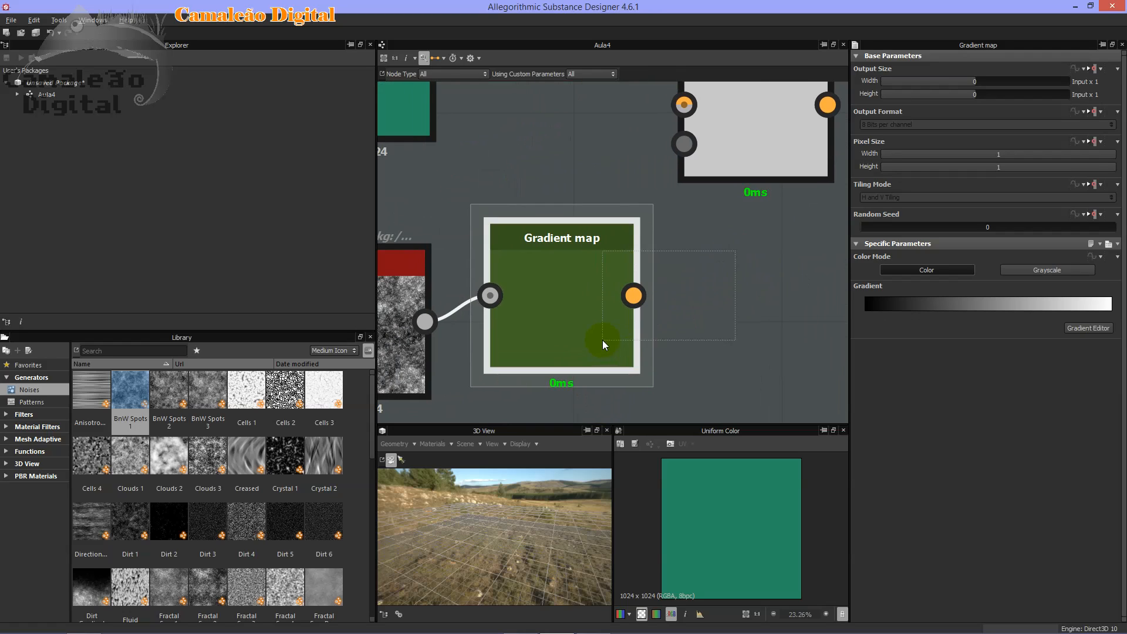
pyautogui.moveTo(716, 245); pyautogui.dragTo(598, 346)
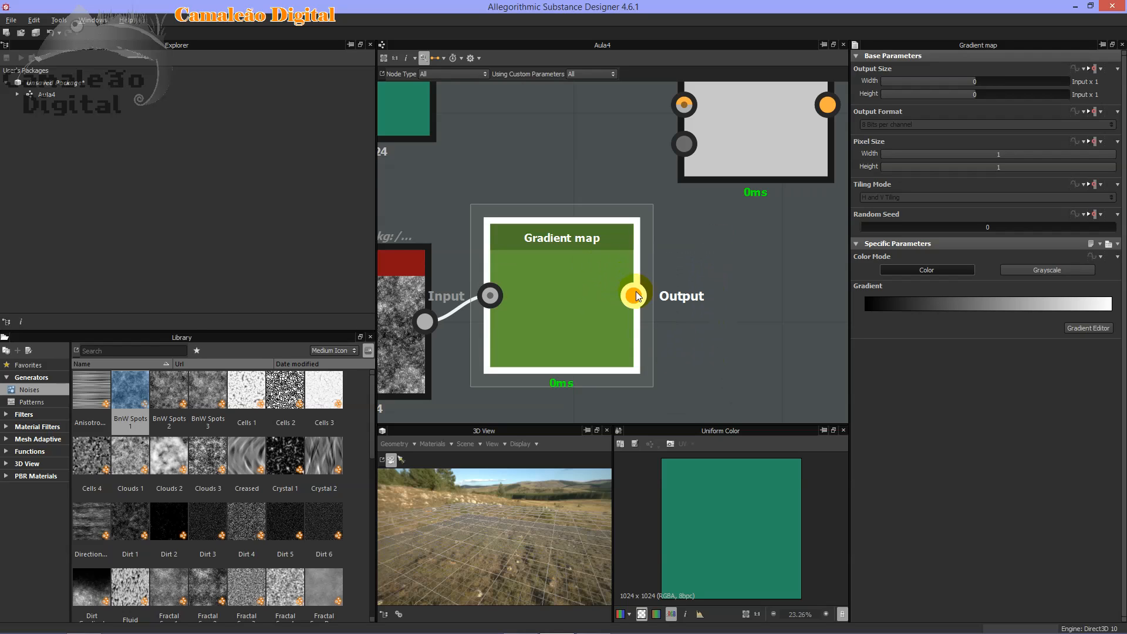
# Connect the Gradient map's output to the Blend node's Background input and preview the Gradient map.
pyautogui.scroll(-3, 776, 255)
pyautogui.moveTo(771, 183); pyautogui.dragTo(801, 184)
pyautogui.moveTo(698, 284); pyautogui.dragTo(759, 174)
pyautogui.click(669, 276)
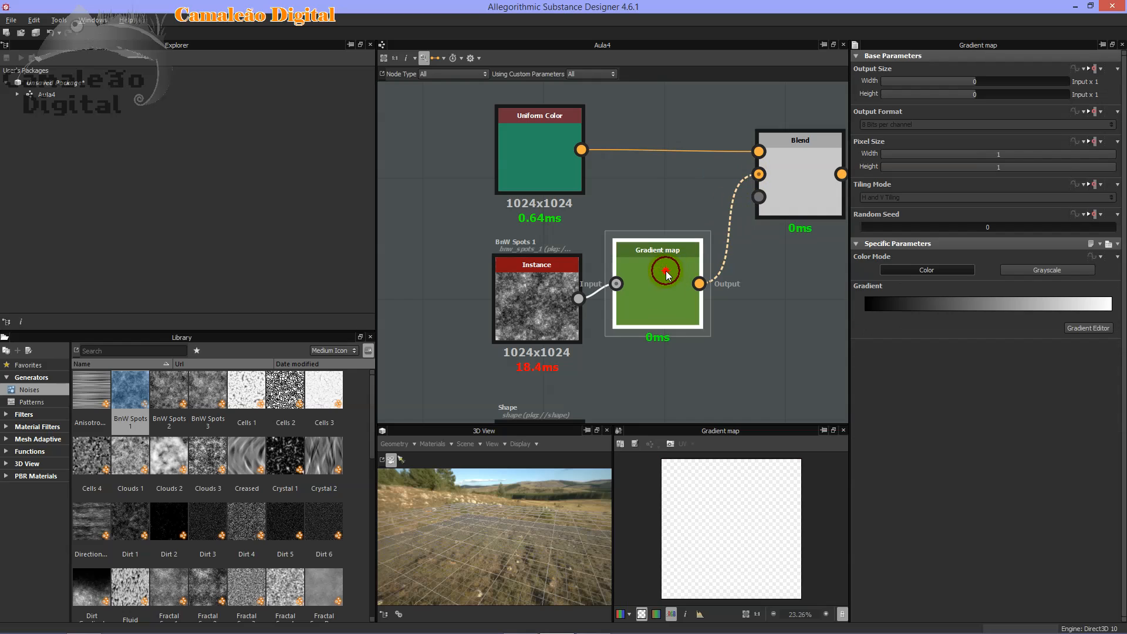
# Compare the BnW Spots 1 texture with the Gradient map's texture.
pyautogui.moveTo(676, 352); pyautogui.dragTo(672, 290, button='middle')
pyautogui.scroll(1, 653, 281)
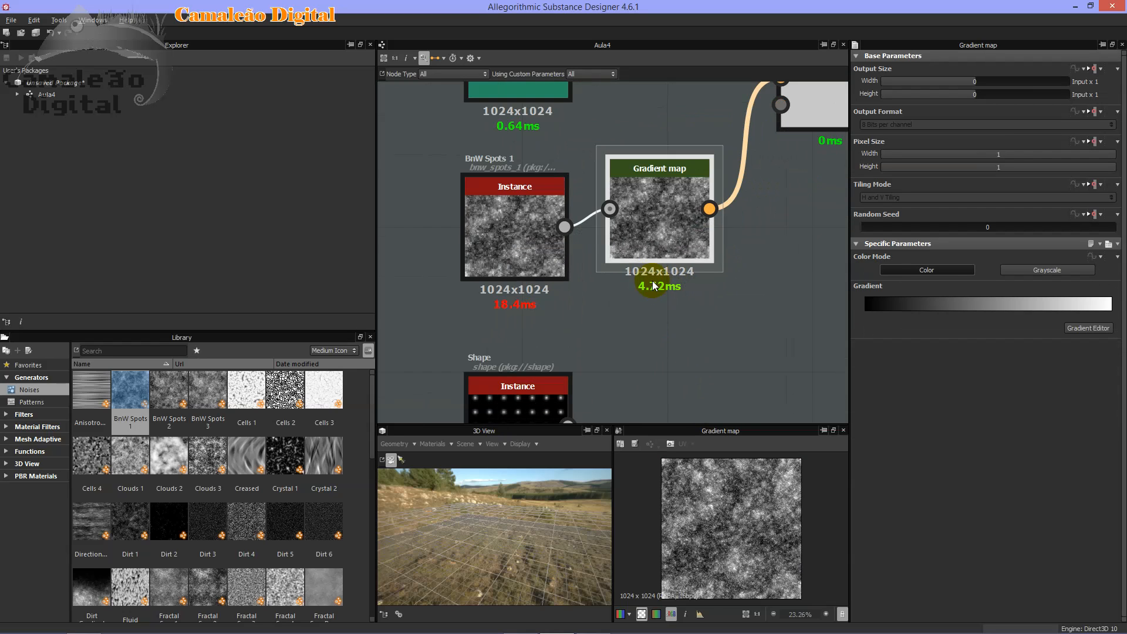
pyautogui.click(535, 217)
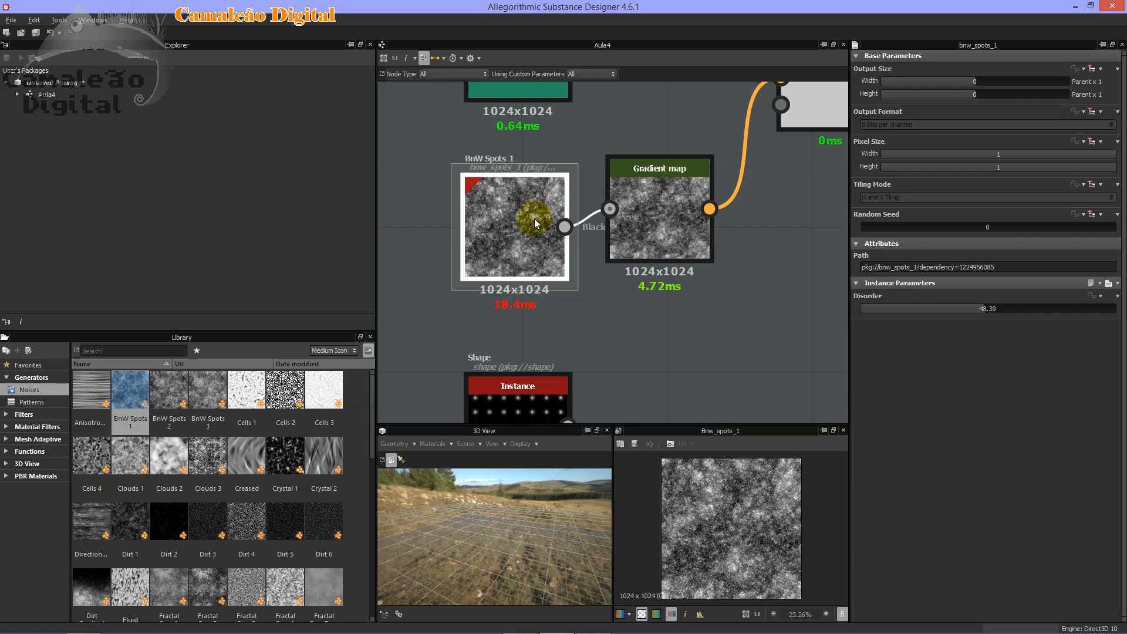
pyautogui.click(665, 197)
pyautogui.moveTo(652, 292); pyautogui.dragTo(718, 302, button='middle')
pyautogui.click(540, 206)
pyautogui.click(611, 250)
pyautogui.scroll(4, 611, 247)
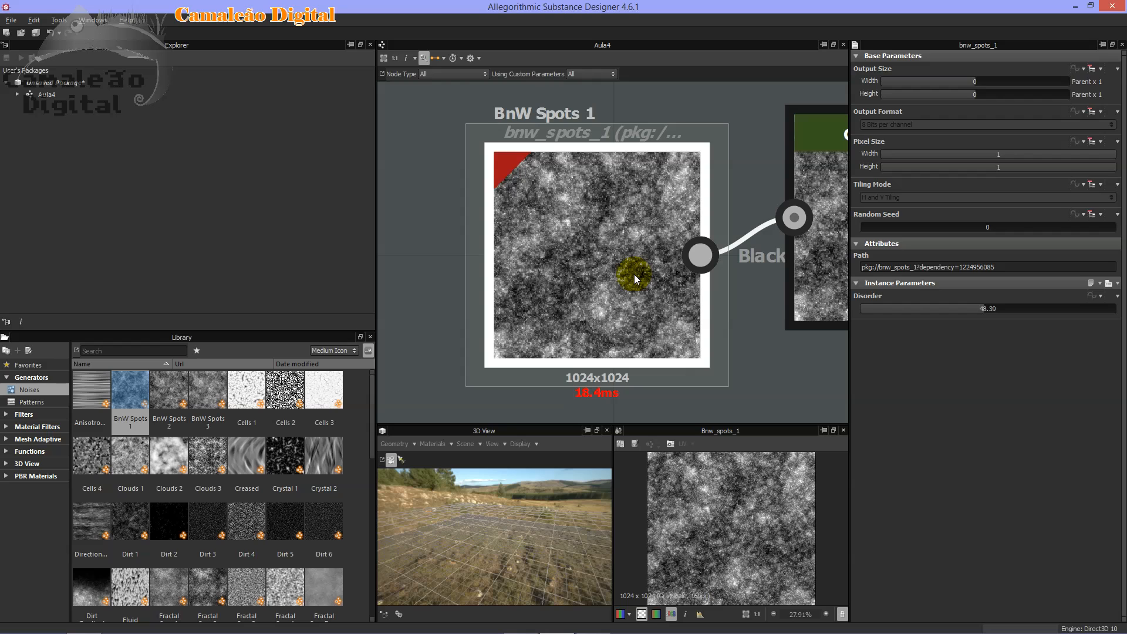
pyautogui.scroll(-3, 635, 280)
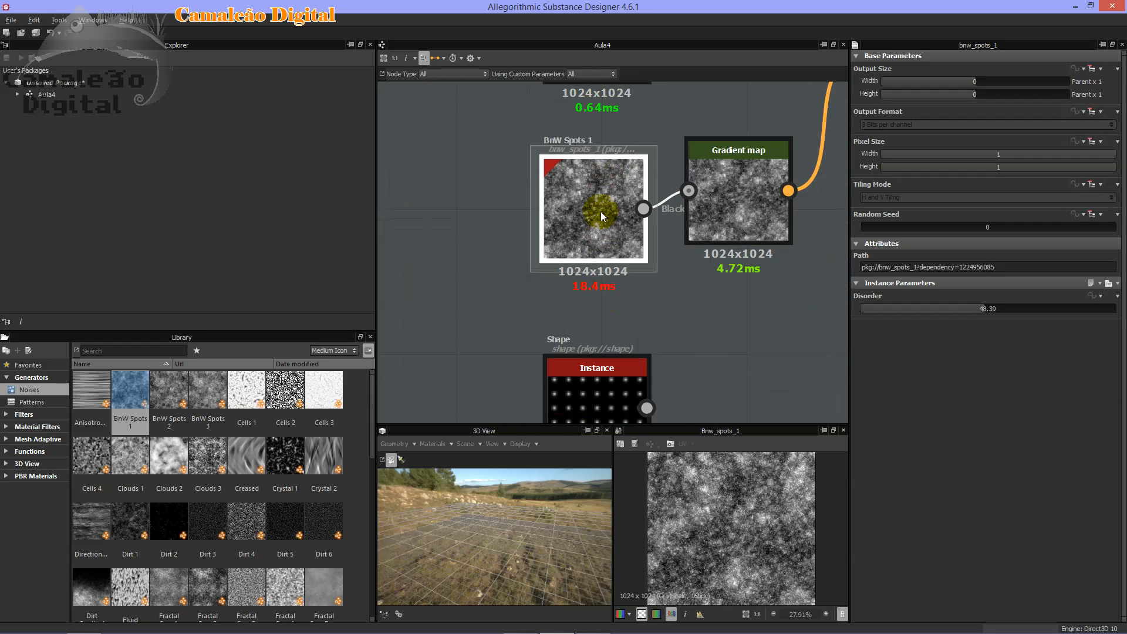
pyautogui.scroll(-1, 600, 212)
# Examine the grayscale link entering the Gradient map and the color link running from it to the Blend node.
pyautogui.scroll(4, 649, 280)
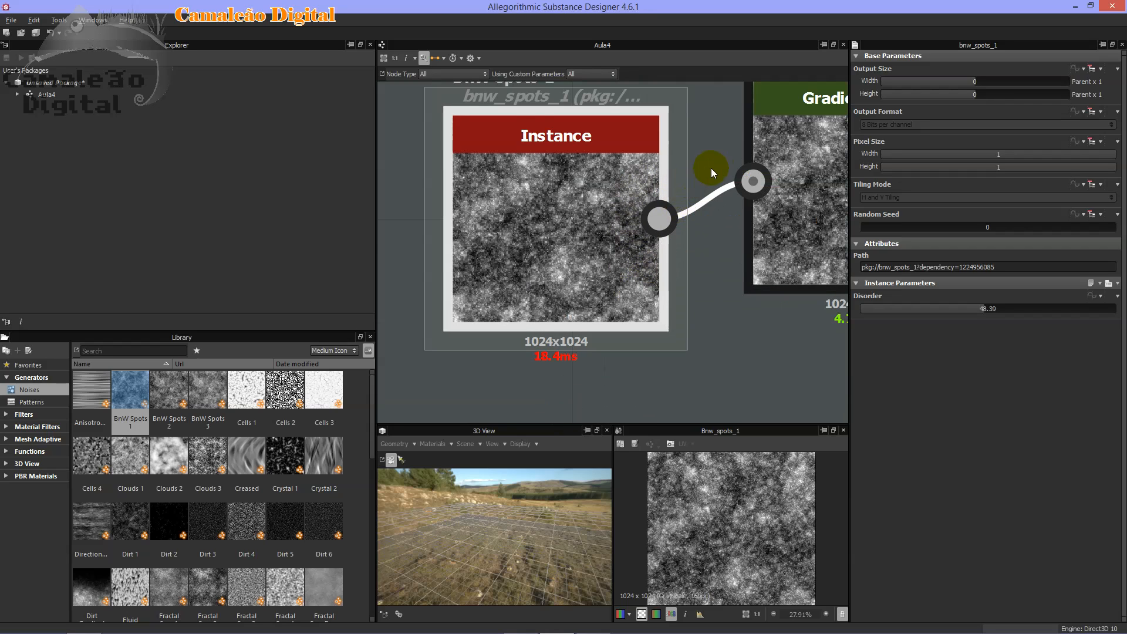
pyautogui.moveTo(711, 170); pyautogui.dragTo(697, 219, button='middle')
pyautogui.moveTo(765, 284); pyautogui.dragTo(679, 287, button='middle')
pyautogui.scroll(-3, 678, 288)
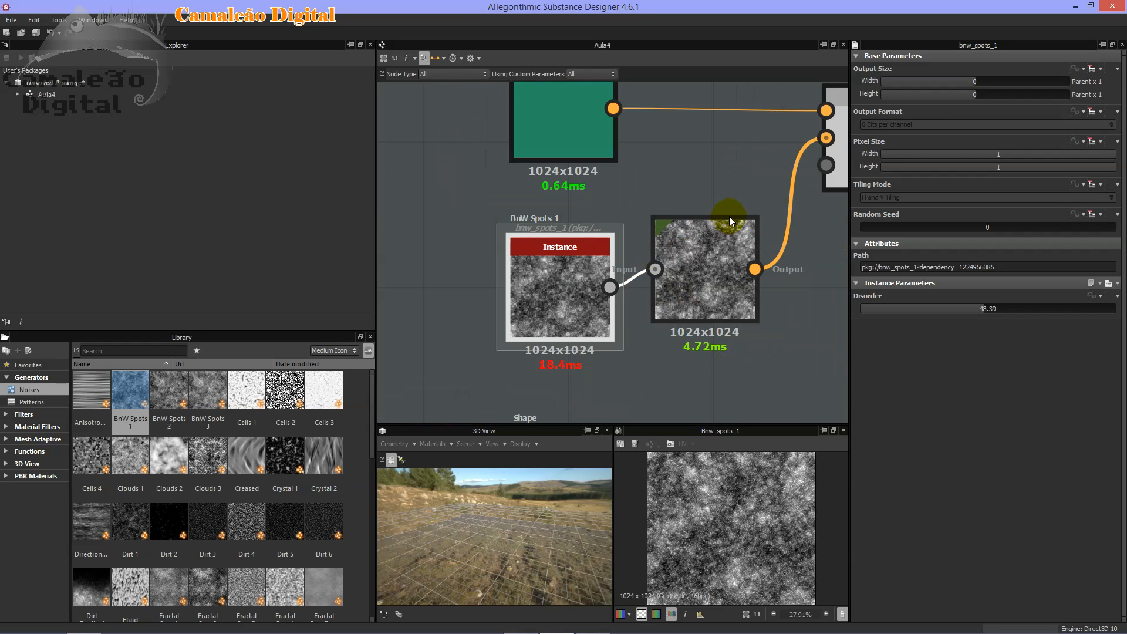
pyautogui.scroll(3, 719, 240)
pyautogui.click(717, 253)
pyautogui.moveTo(586, 251); pyautogui.dragTo(724, 163, button='middle')
pyautogui.moveTo(700, 146); pyautogui.dragTo(629, 277)
pyautogui.moveTo(785, 209); pyautogui.dragTo(523, 206, button='middle')
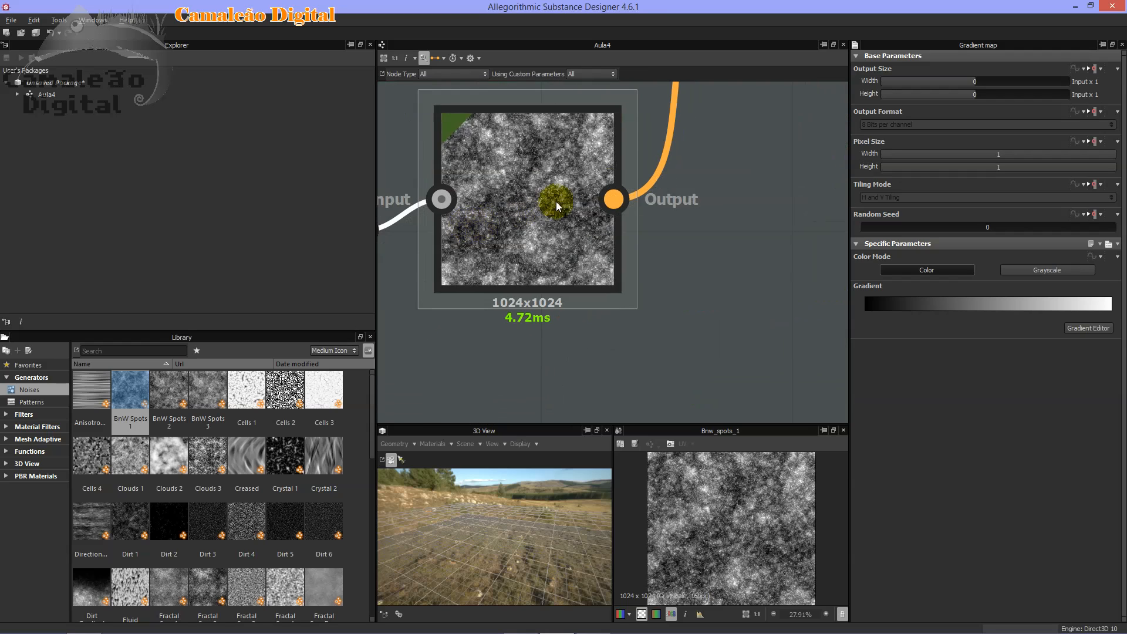
pyautogui.moveTo(589, 268); pyautogui.dragTo(590, 265)
pyautogui.moveTo(731, 196); pyautogui.dragTo(880, 164, button='middle')
pyautogui.scroll(-3, 711, 167)
pyautogui.moveTo(667, 174); pyautogui.dragTo(583, 325, button='middle')
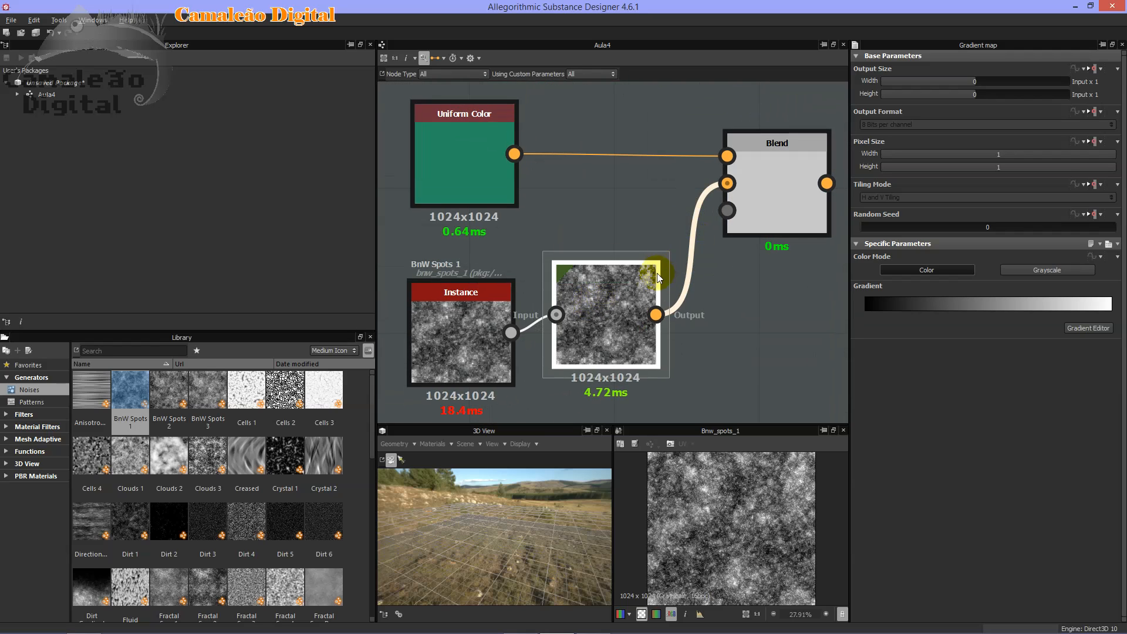
# Move the Gradient map node slightly up and show the Blend node's result in the 2D preview.
pyautogui.moveTo(659, 270); pyautogui.dragTo(643, 246)
pyautogui.click(776, 172)
pyautogui.doubleClick(773, 179)
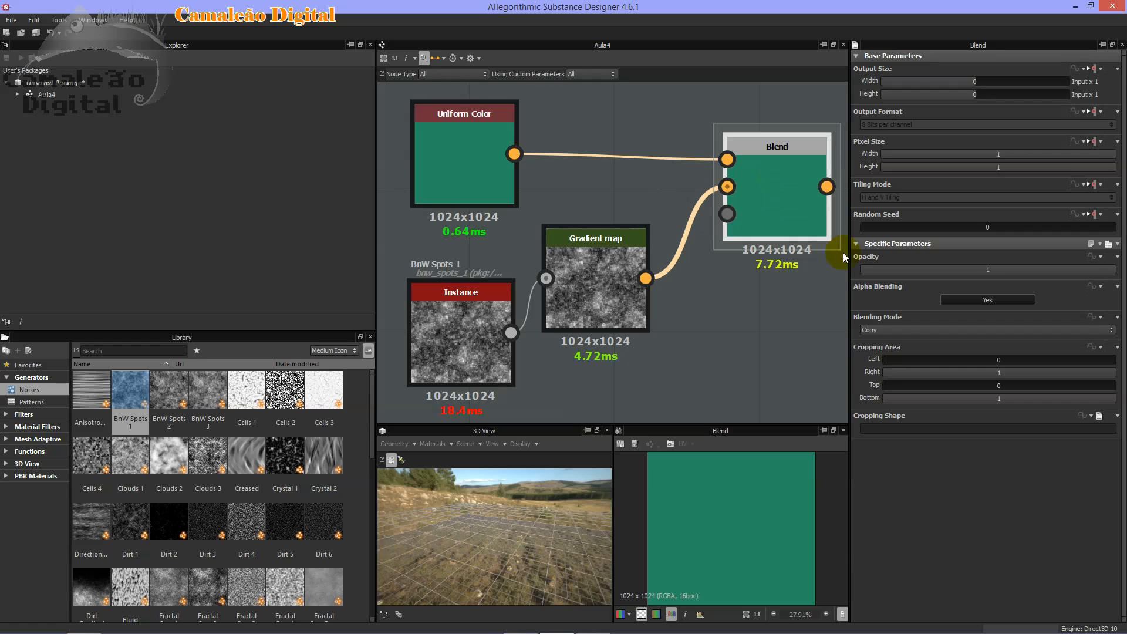
pyautogui.moveTo(777, 228); pyautogui.dragTo(657, 206, button='middle')
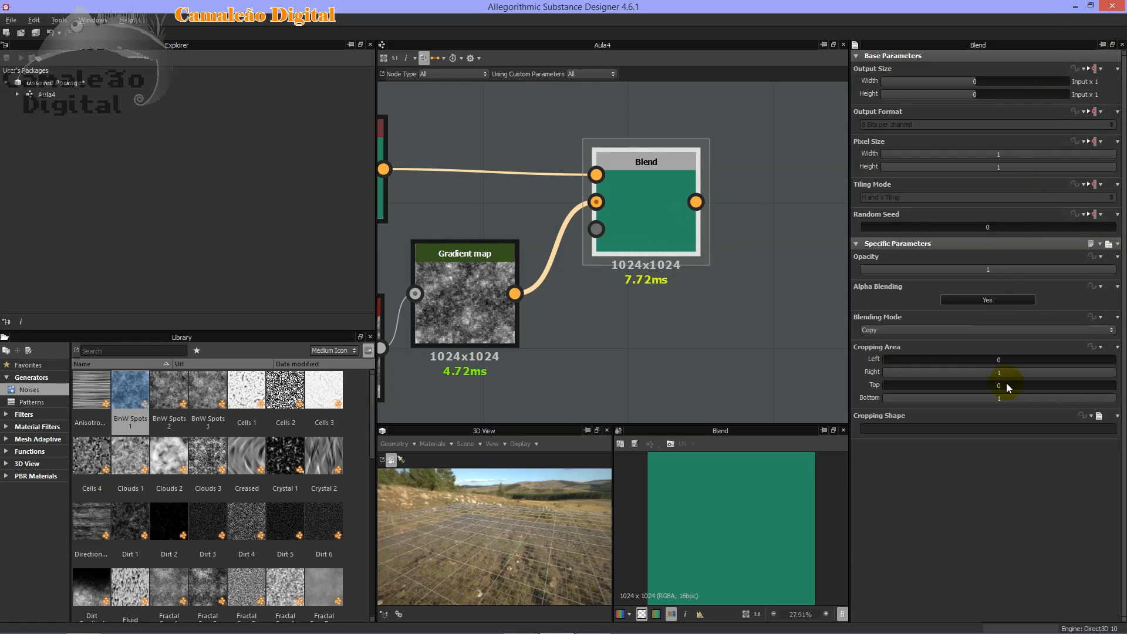
pyautogui.scroll(1, 751, 253)
pyautogui.scroll(1, 745, 245)
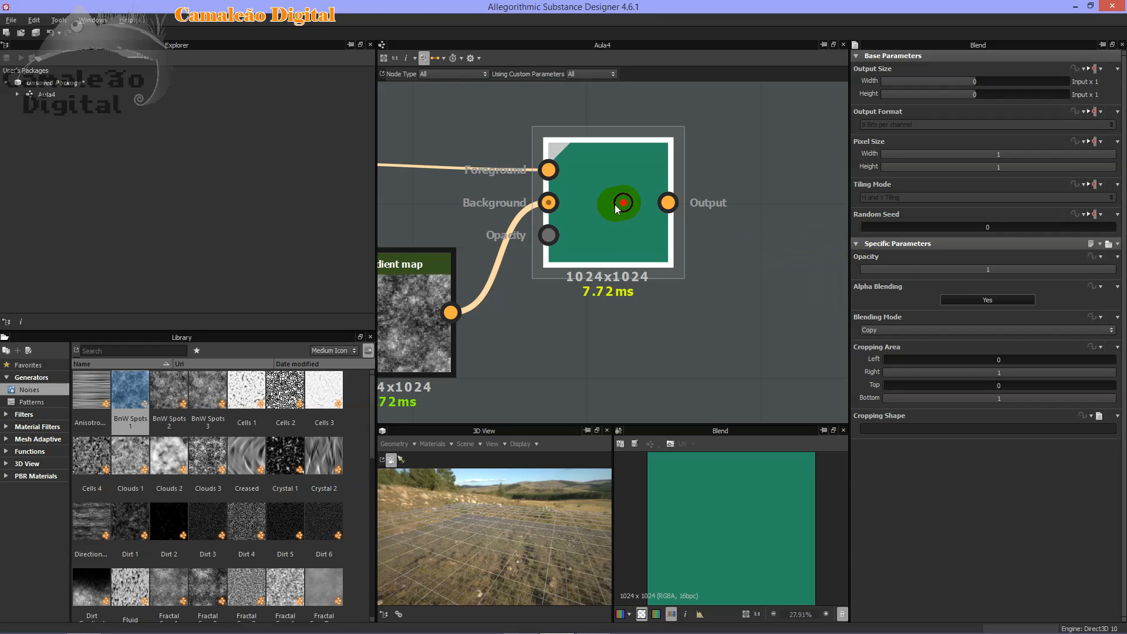
# Try the Blend node's Opacity at 0.22, 0.64 and 0 to compare the mix of color and spots.
pyautogui.moveTo(1112, 276); pyautogui.dragTo(917, 269)
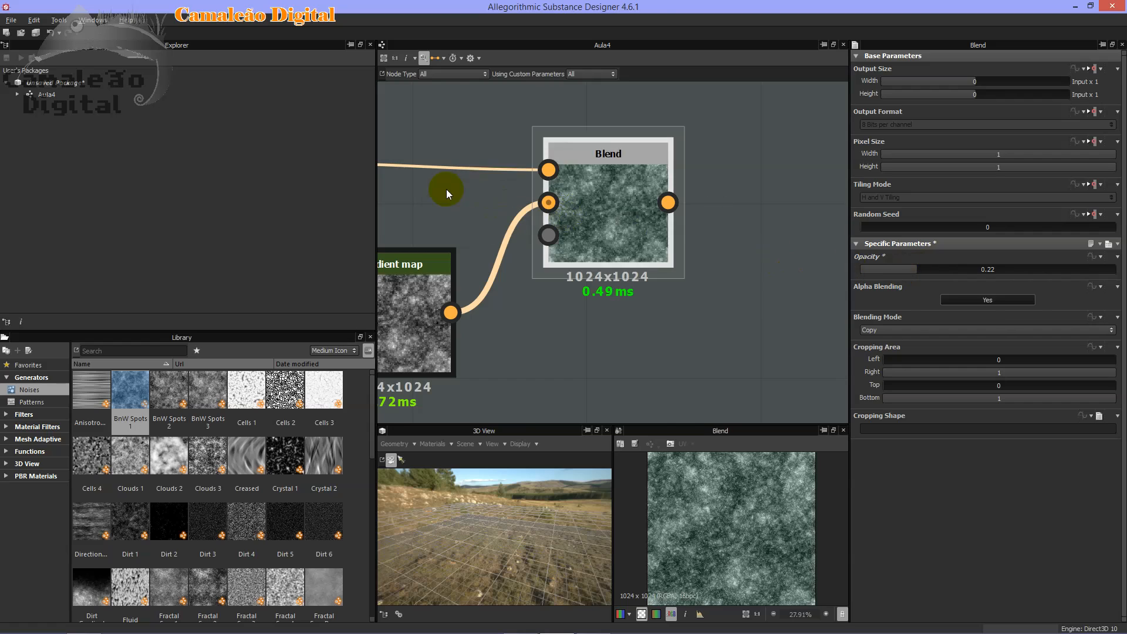
pyautogui.moveTo(444, 189); pyautogui.dragTo(729, 229, button='middle')
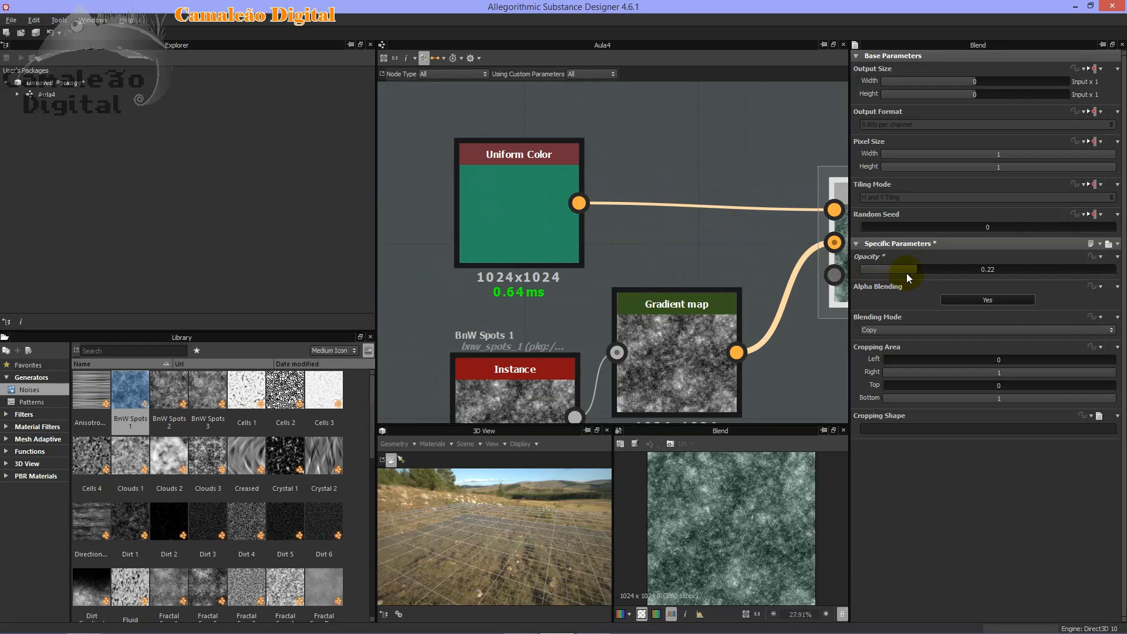
pyautogui.moveTo(906, 274); pyautogui.dragTo(1001, 268)
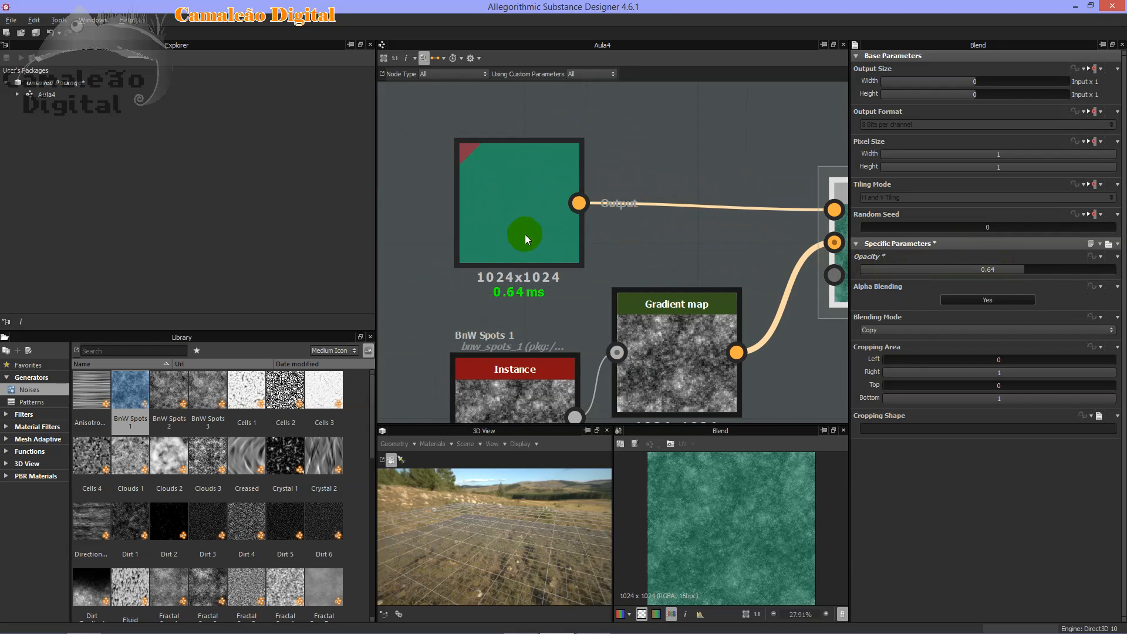
pyautogui.moveTo(846, 223); pyautogui.dragTo(772, 216, button='middle')
pyautogui.moveTo(1020, 269); pyautogui.dragTo(837, 271)
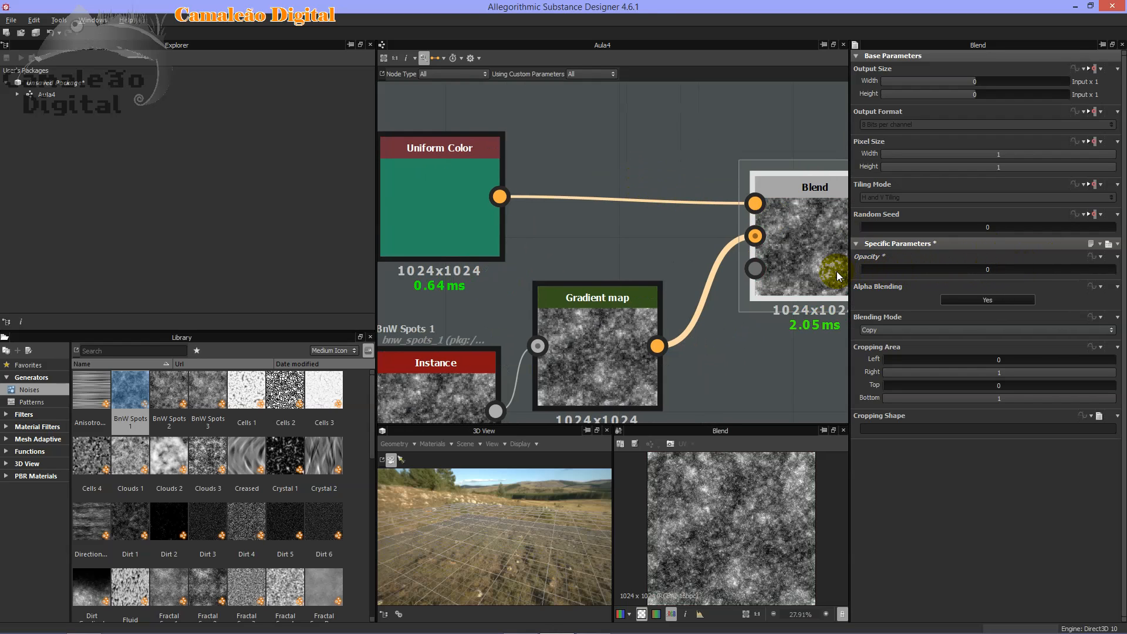
pyautogui.moveTo(668, 289); pyautogui.dragTo(612, 229, button='middle')
pyautogui.moveTo(515, 312); pyautogui.dragTo(714, 234, button='middle')
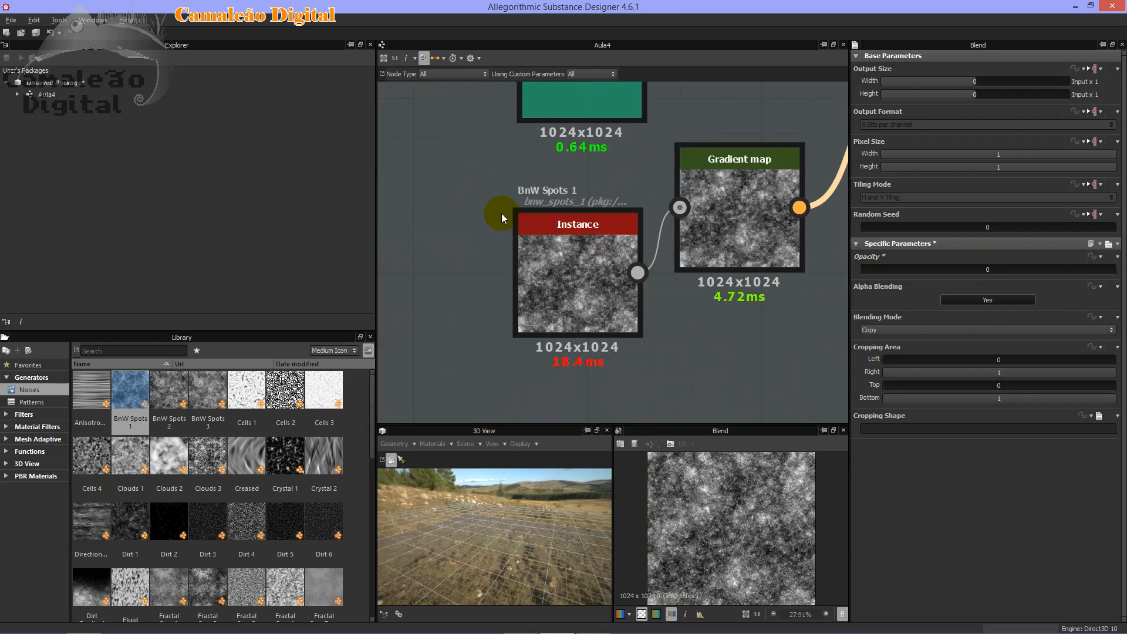
# Widen the graph area and set the Blend node's Opacity to 1.
pyautogui.scroll(-5, 673, 277)
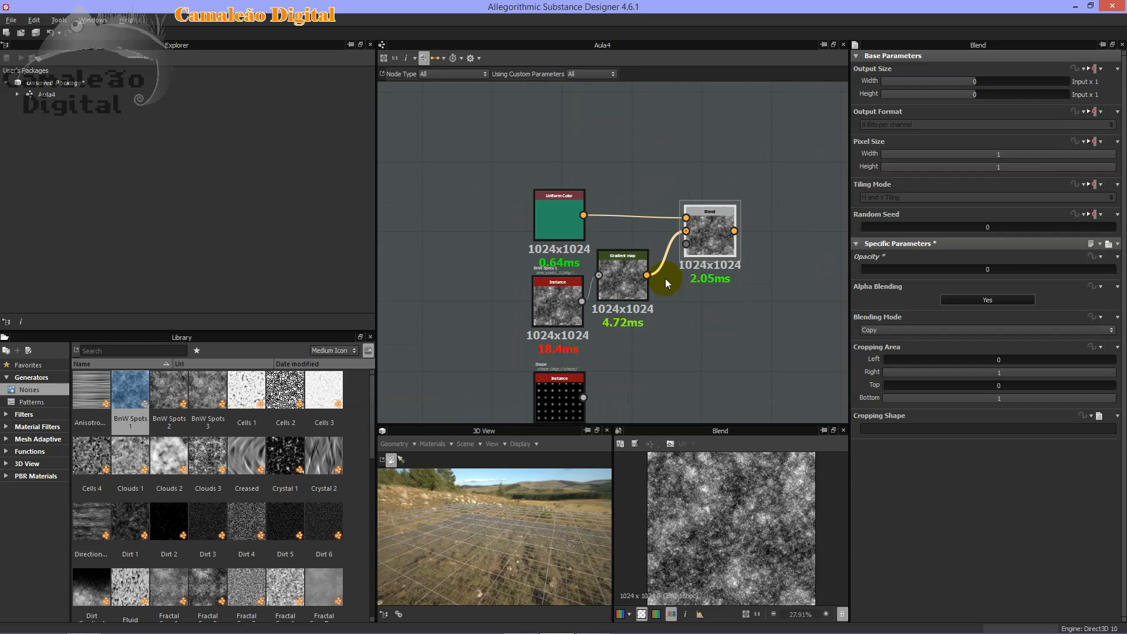
pyautogui.scroll(2, 667, 280)
pyautogui.moveTo(378, 300); pyautogui.dragTo(234, 290)
pyautogui.scroll(2, 664, 336)
pyautogui.moveTo(540, 272); pyautogui.dragTo(780, 320, button='middle')
pyautogui.moveTo(868, 269); pyautogui.dragTo(1110, 282)
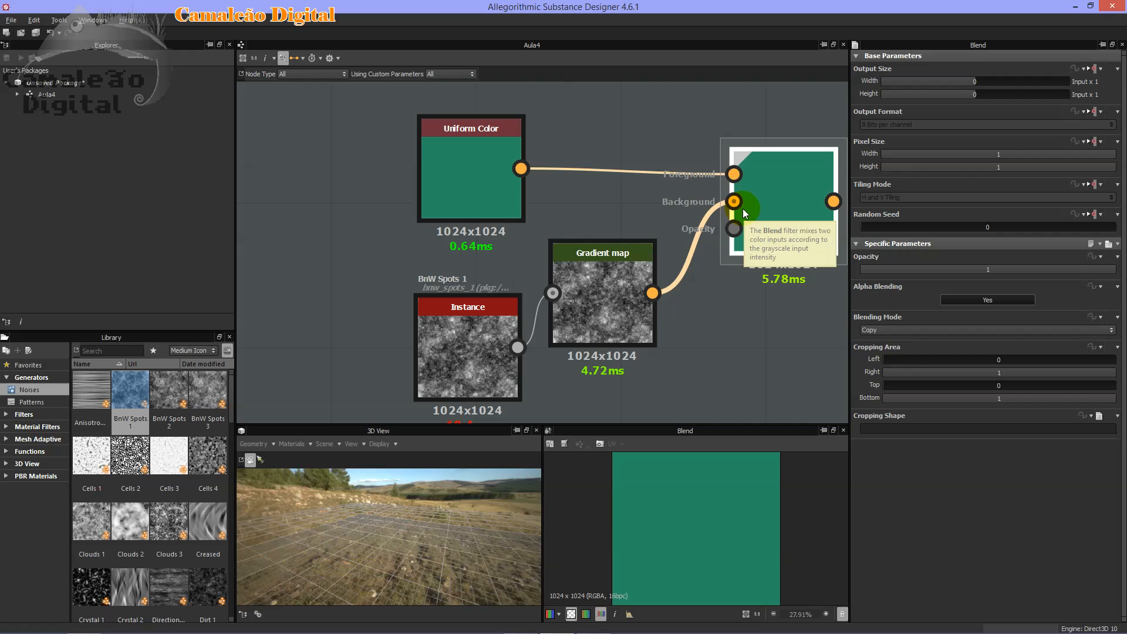
# Set the Blend node's Blending Mode to Multiply.
pyautogui.click(960, 330)
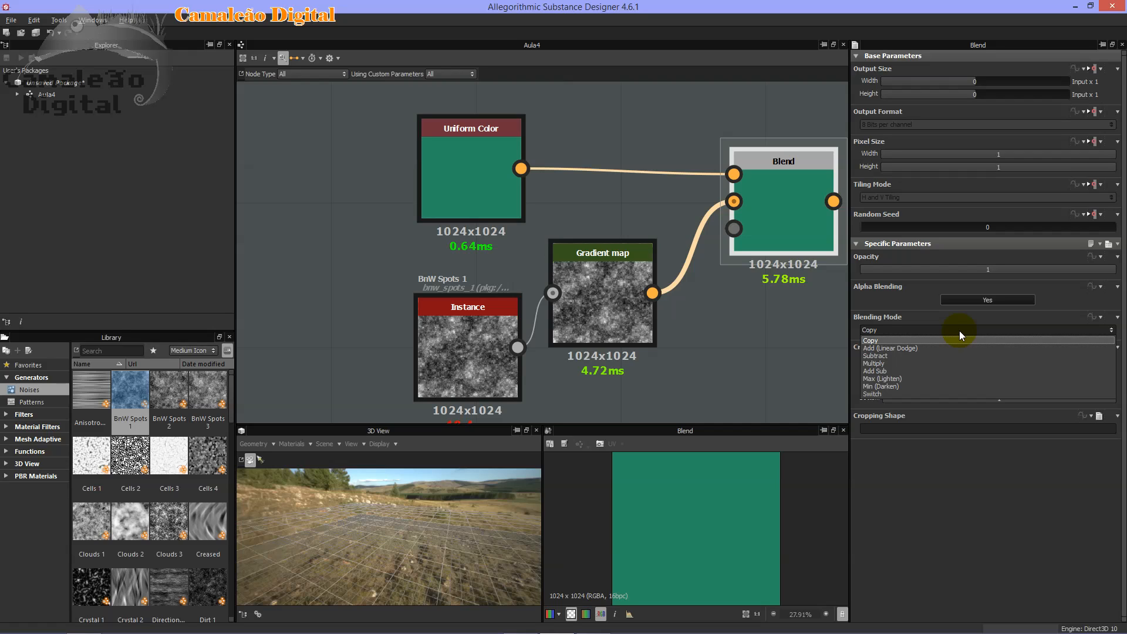
pyautogui.click(942, 362)
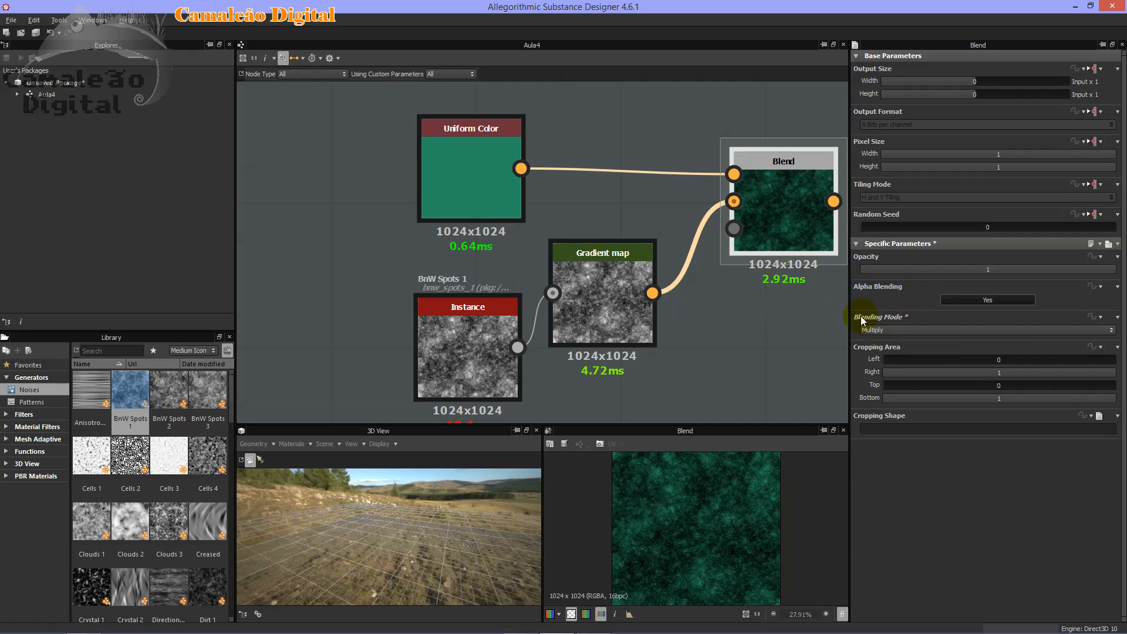
# Check the Gradient map and Blend nodes and inspect the multiplied texture up close in the 2D preview.
pyautogui.moveTo(576, 178); pyautogui.dragTo(617, 177, button='middle')
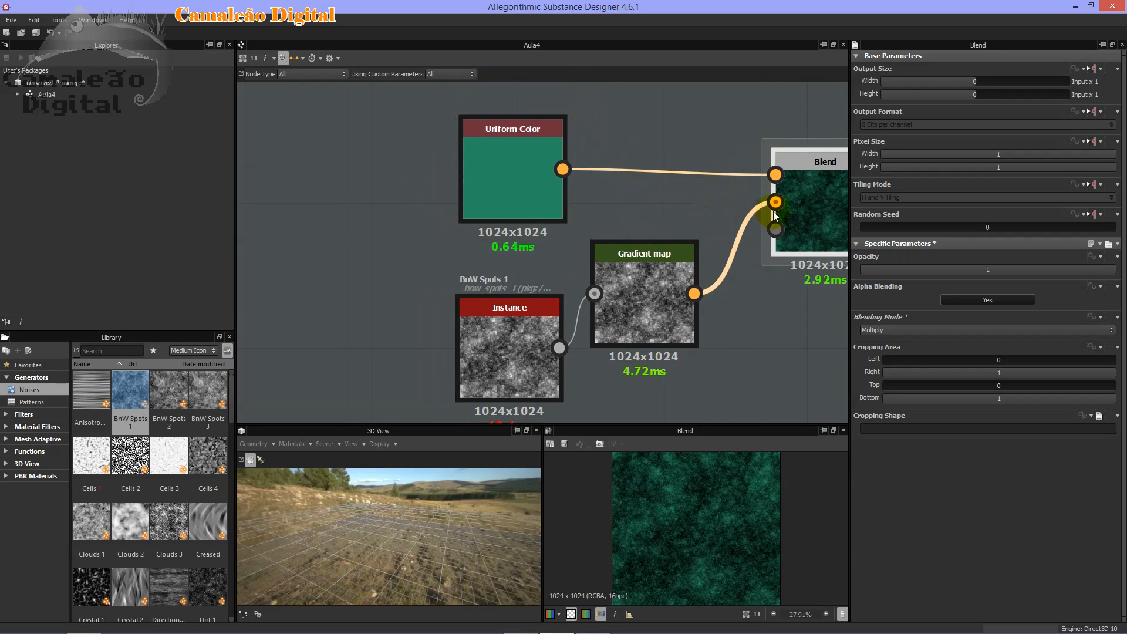
pyautogui.click(612, 305)
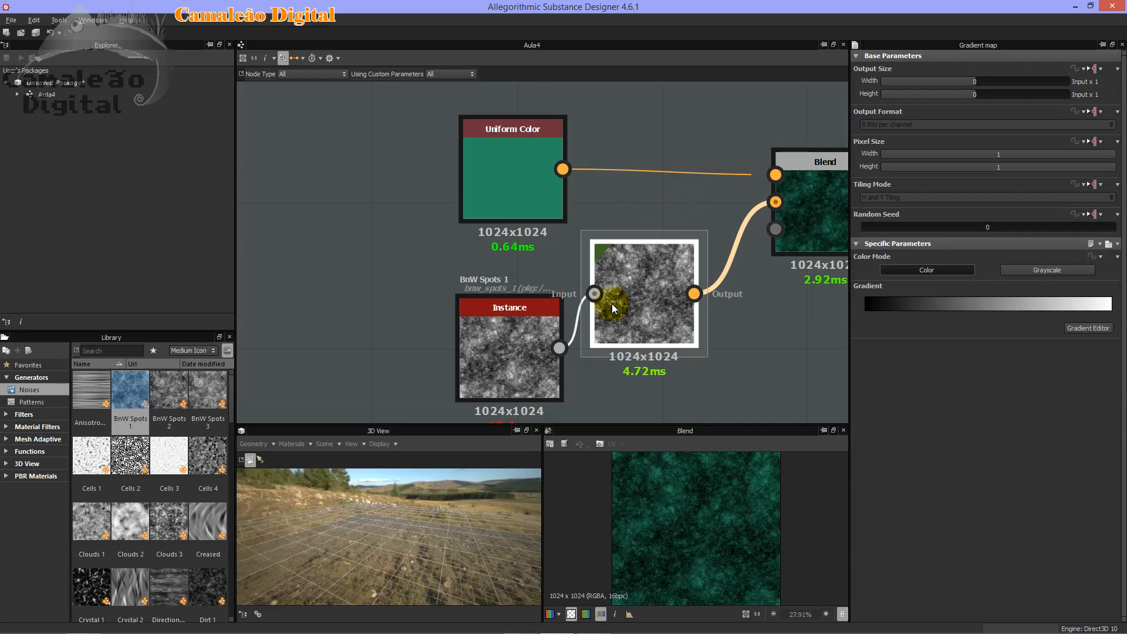
pyautogui.click(811, 206)
pyautogui.moveTo(796, 285); pyautogui.dragTo(640, 320, button='middle')
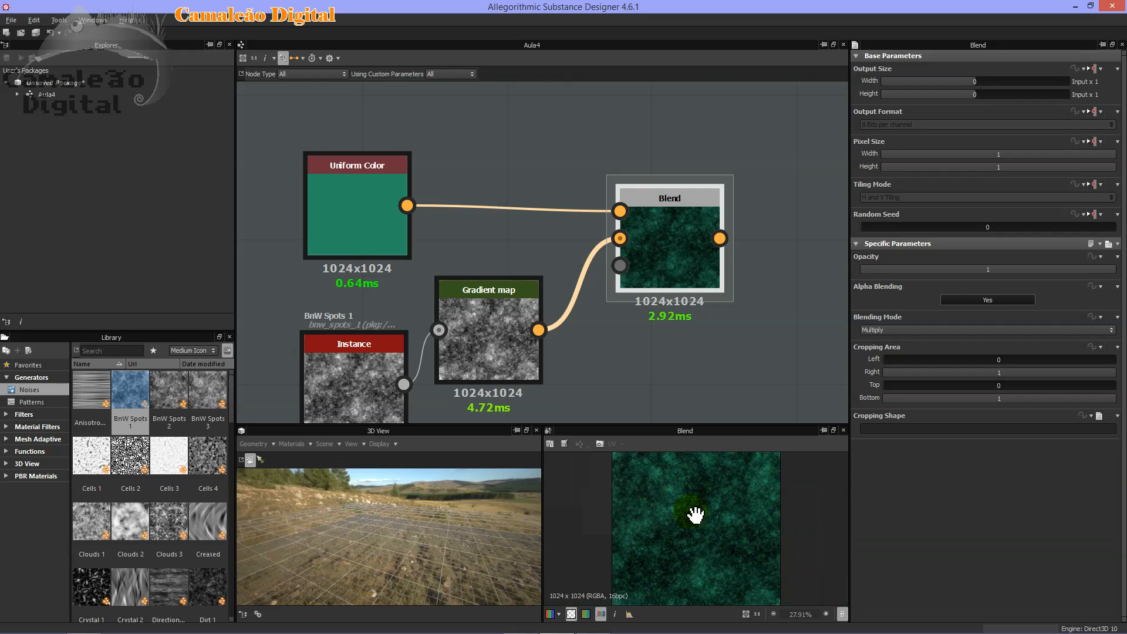
pyautogui.scroll(5, 708, 474)
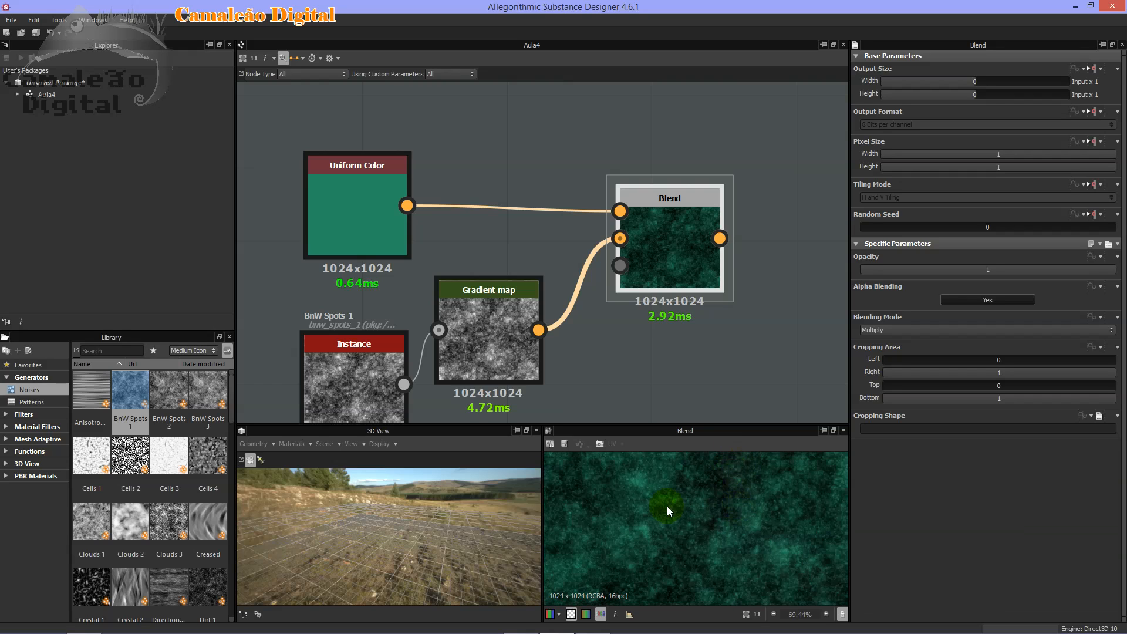
pyautogui.scroll(-6, 722, 265)
pyautogui.scroll(5, 716, 298)
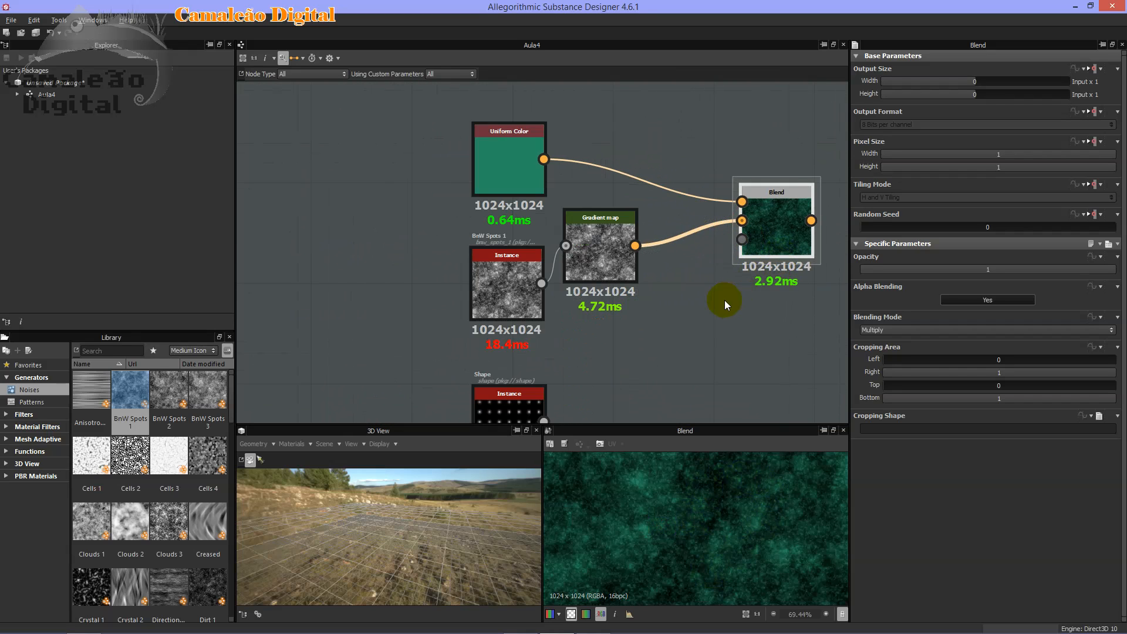
# Examine the Blend node's unconnected Opacity input and locate the Shape node below BnW Spots 1.
pyautogui.scroll(5, 707, 238)
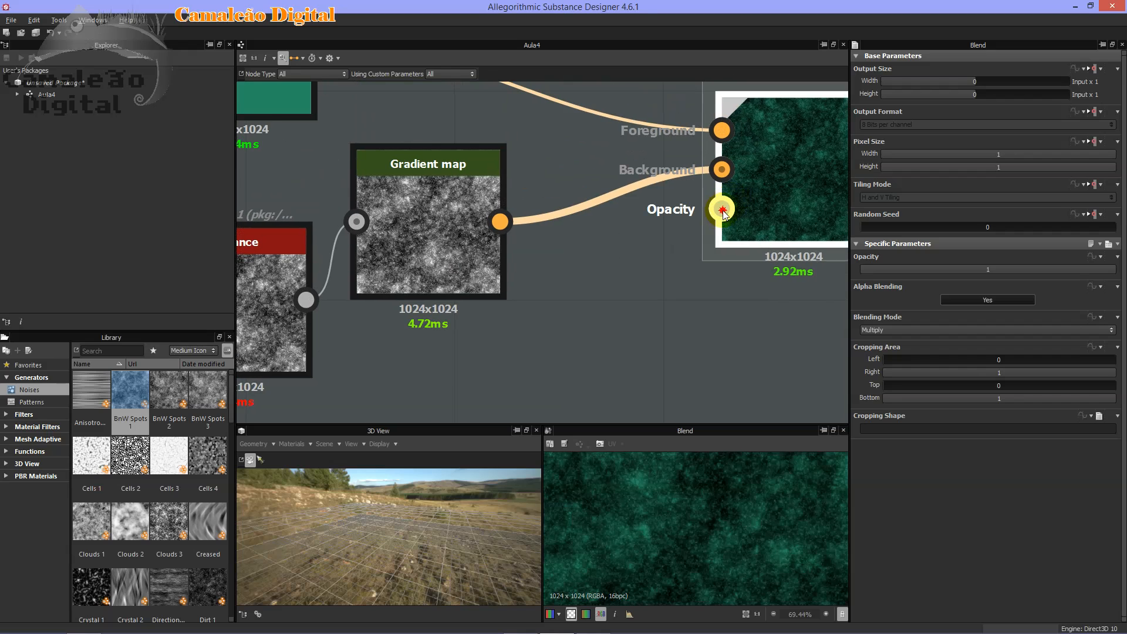
pyautogui.scroll(-2, 705, 237)
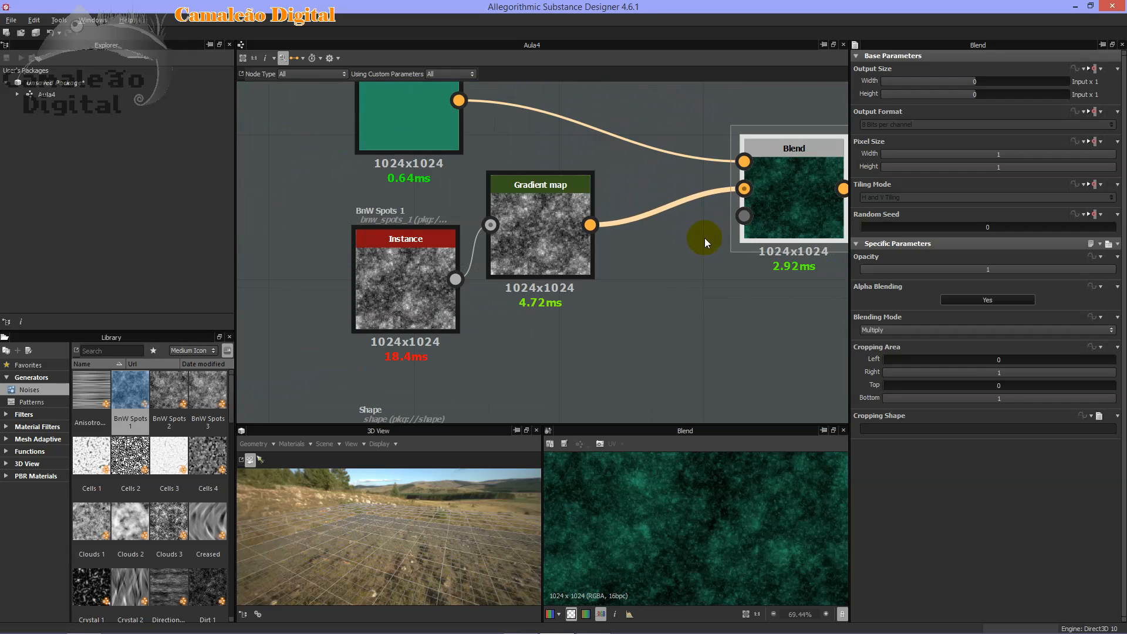
pyautogui.moveTo(674, 292); pyautogui.dragTo(621, 265, button='middle')
pyautogui.scroll(-1, 689, 238)
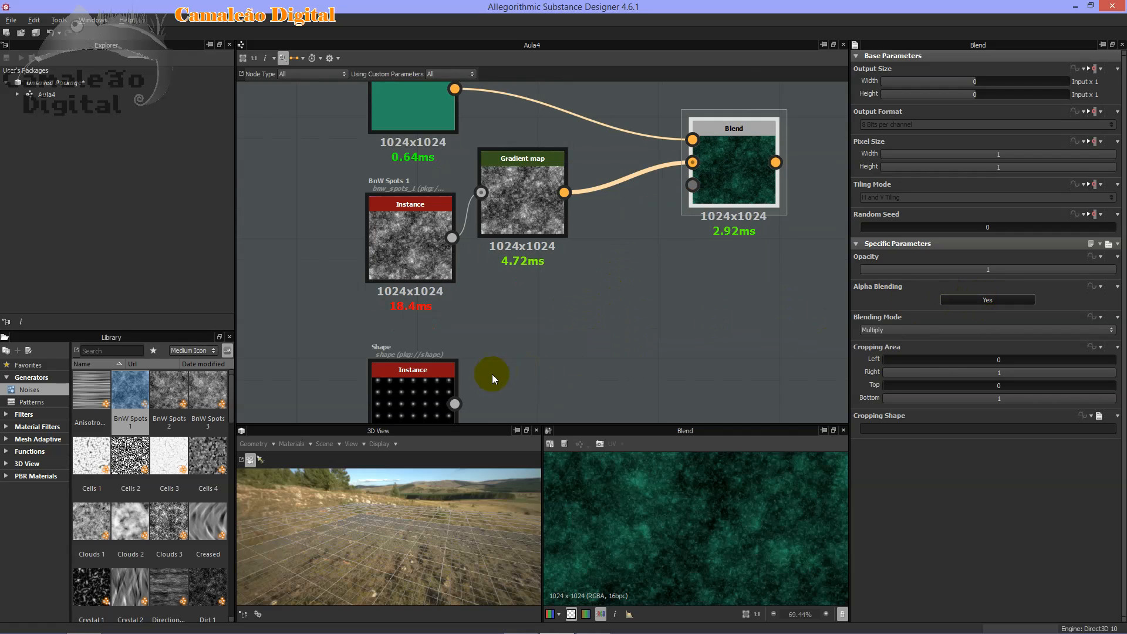
# Connect the Shape node's output to the Blend node's Opacity input.
pyautogui.moveTo(524, 358); pyautogui.dragTo(580, 306, button='middle')
pyautogui.moveTo(511, 350); pyautogui.dragTo(750, 135)
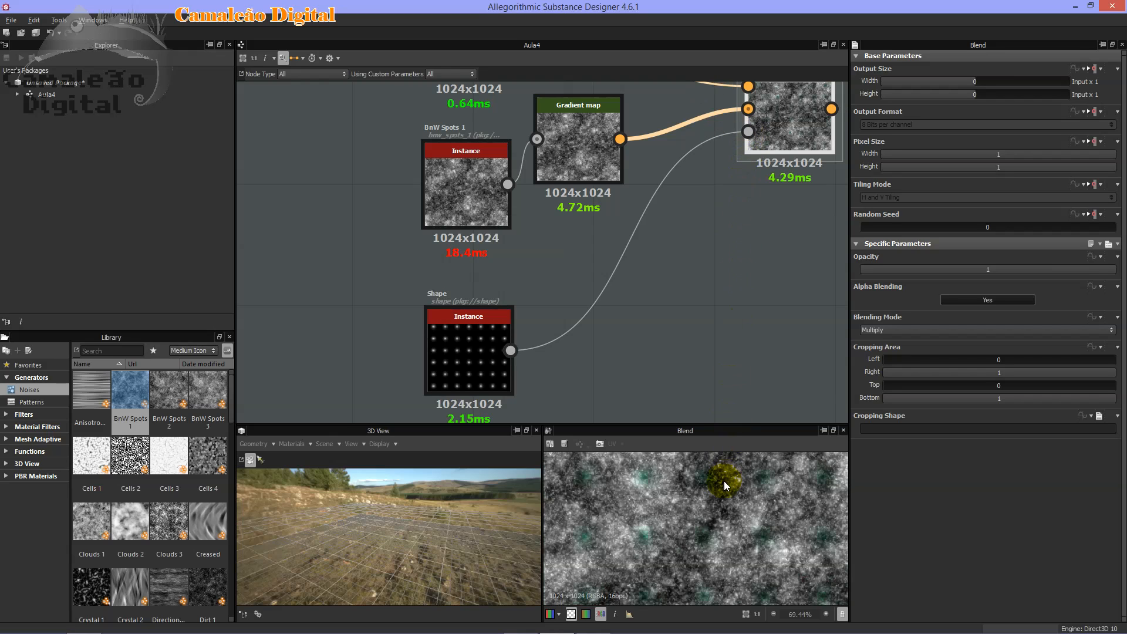
pyautogui.moveTo(735, 253); pyautogui.dragTo(707, 254, button='middle')
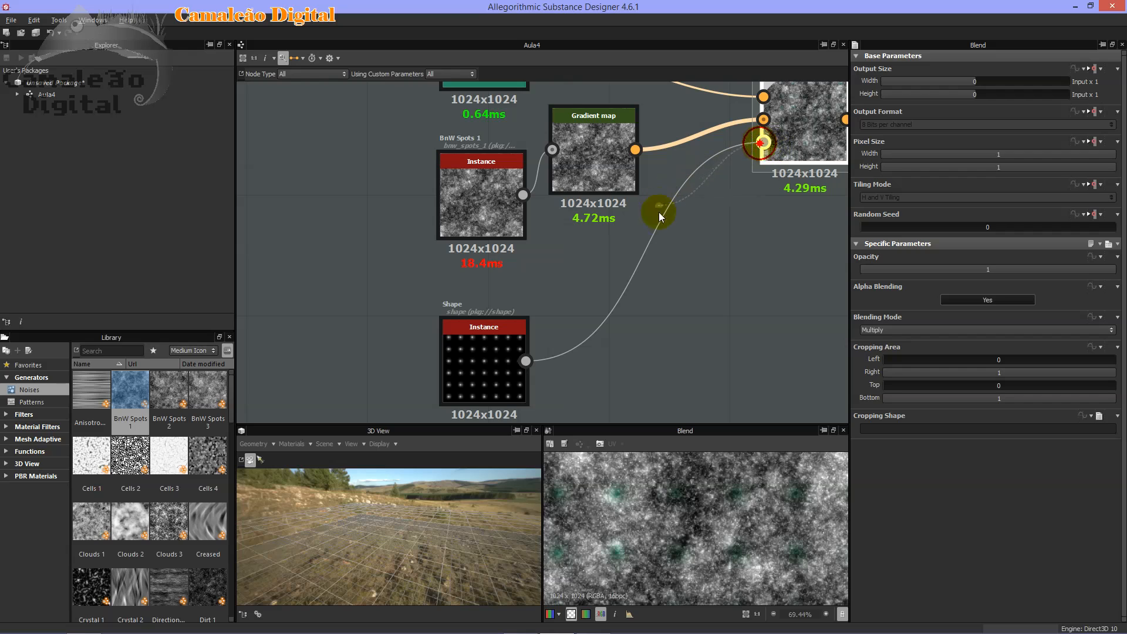
# Connect the Shape node to the Blend node's Background input and insert a Gradient map after the Shape.
pyautogui.moveTo(525, 361); pyautogui.dragTo(765, 123)
pyautogui.click(748, 244)
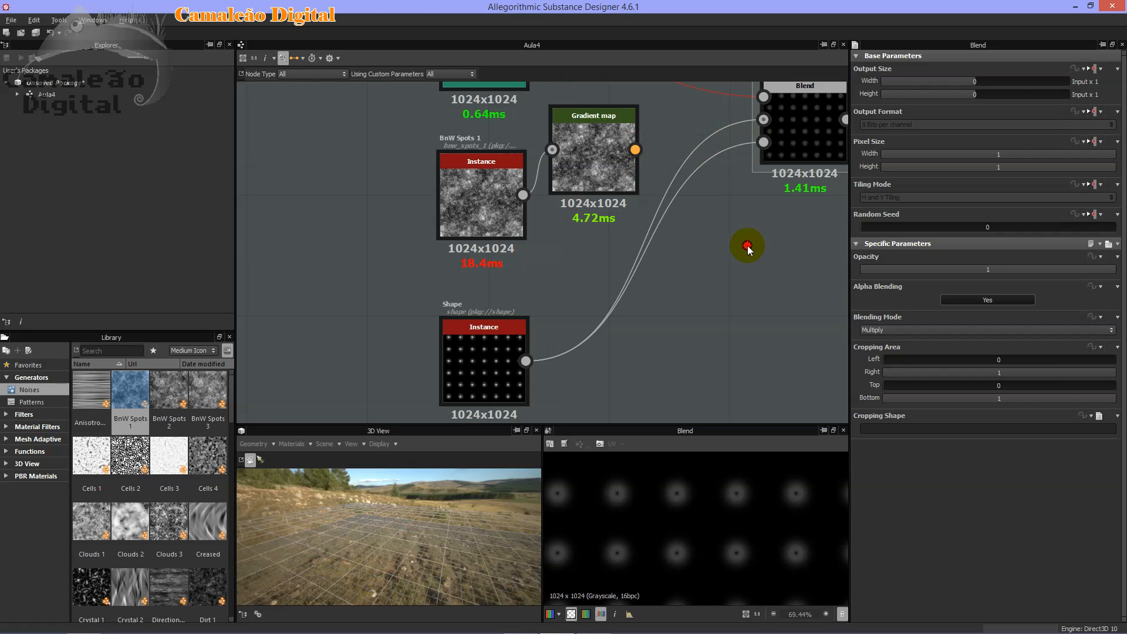
pyautogui.click(493, 359)
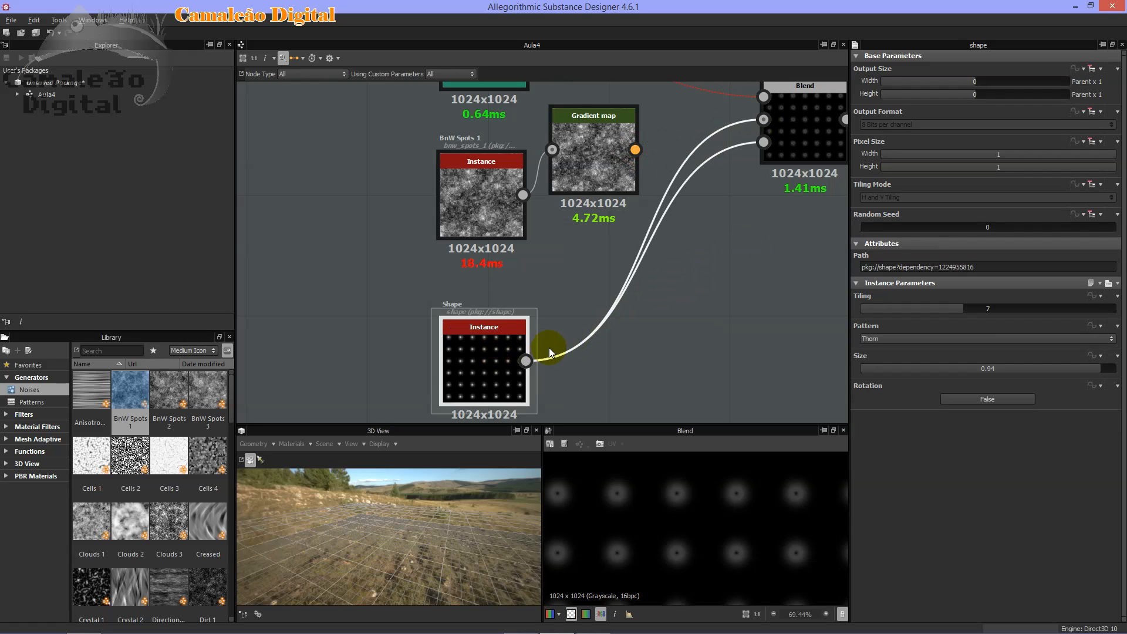
pyautogui.rightClick(518, 355)
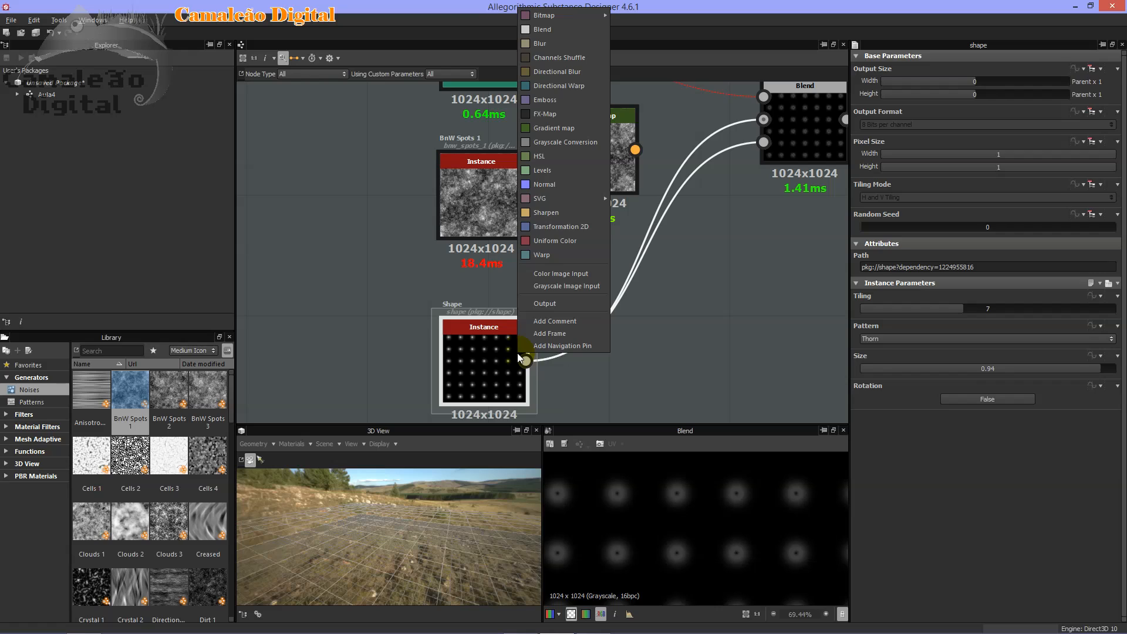
pyautogui.click(585, 129)
pyautogui.moveTo(597, 375); pyautogui.dragTo(624, 270)
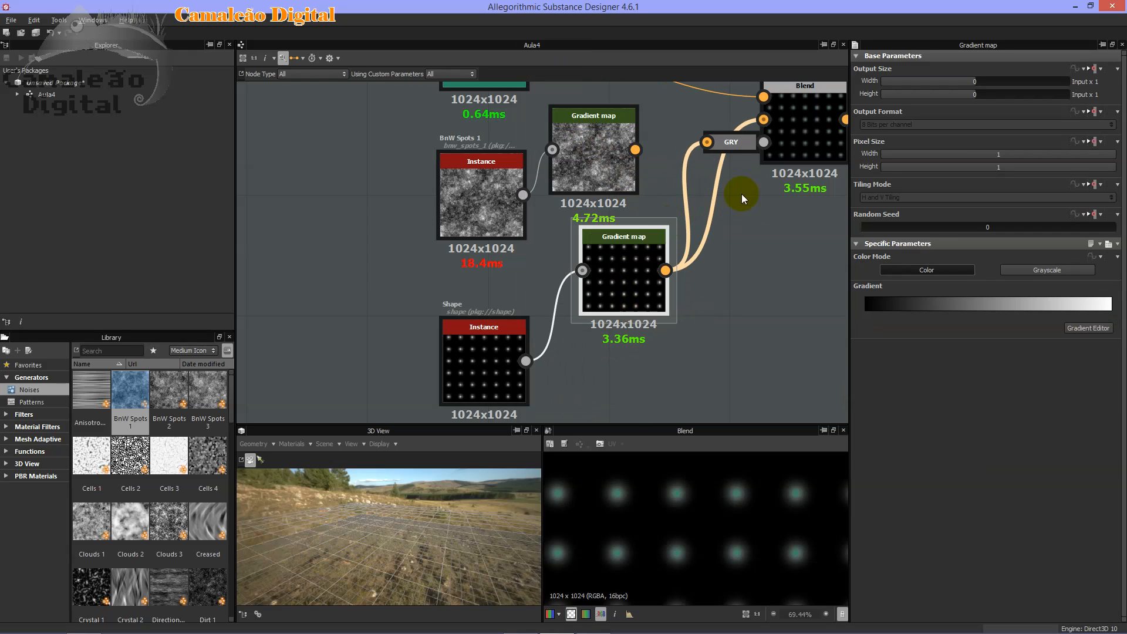
# Delete the GRY conversion node feeding the Blend's Opacity input and shift the Shape's Gradient map slightly down.
pyautogui.click(730, 143)
pyautogui.press('Delete')
pyautogui.moveTo(702, 241); pyautogui.dragTo(707, 285, button='middle')
pyautogui.moveTo(629, 292); pyautogui.dragTo(629, 302)
# Connect the BnW Spots 1 output directly to the Blend node's Opacity input and check the dots in the 2D preview.
pyautogui.click(607, 193)
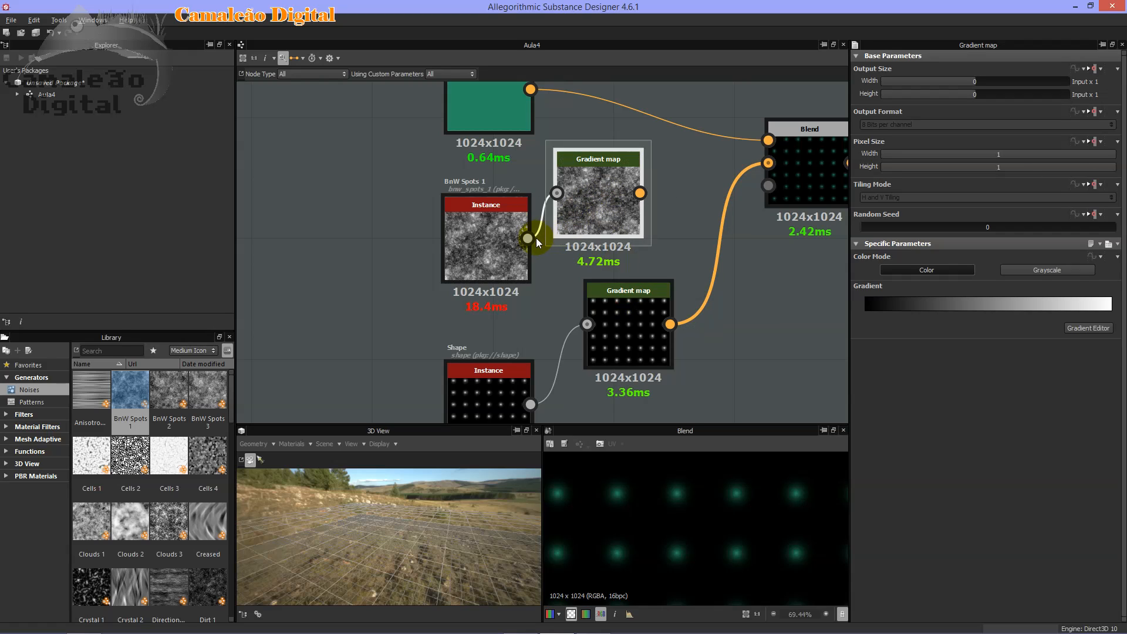
pyautogui.moveTo(640, 193); pyautogui.dragTo(764, 192)
pyautogui.scroll(3, 749, 514)
pyautogui.scroll(-5, 742, 507)
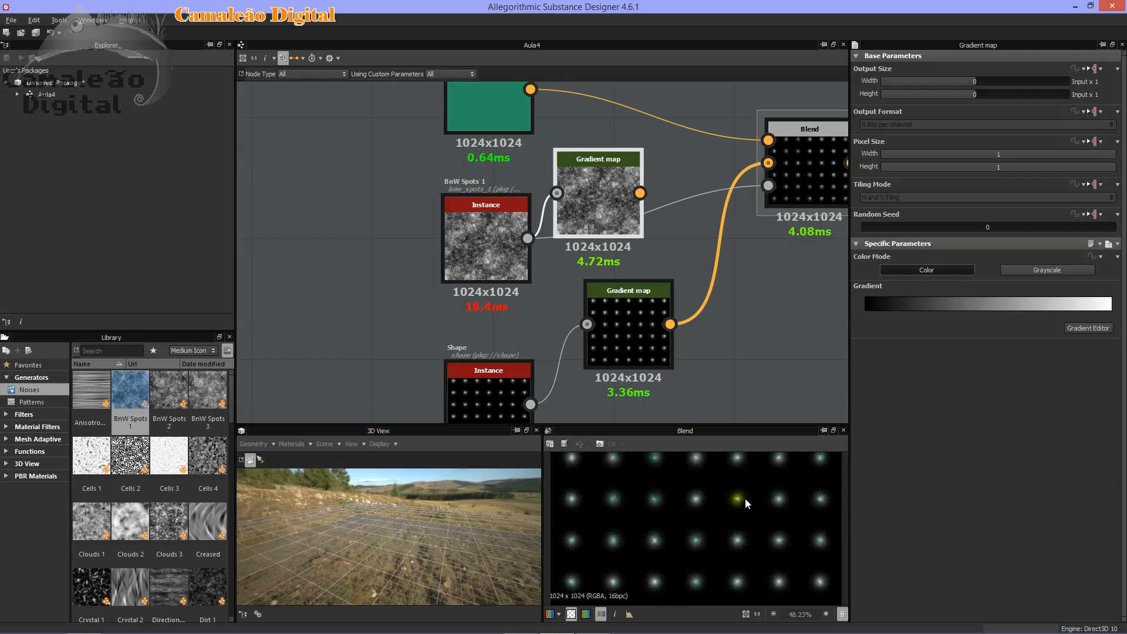
pyautogui.scroll(4, 734, 235)
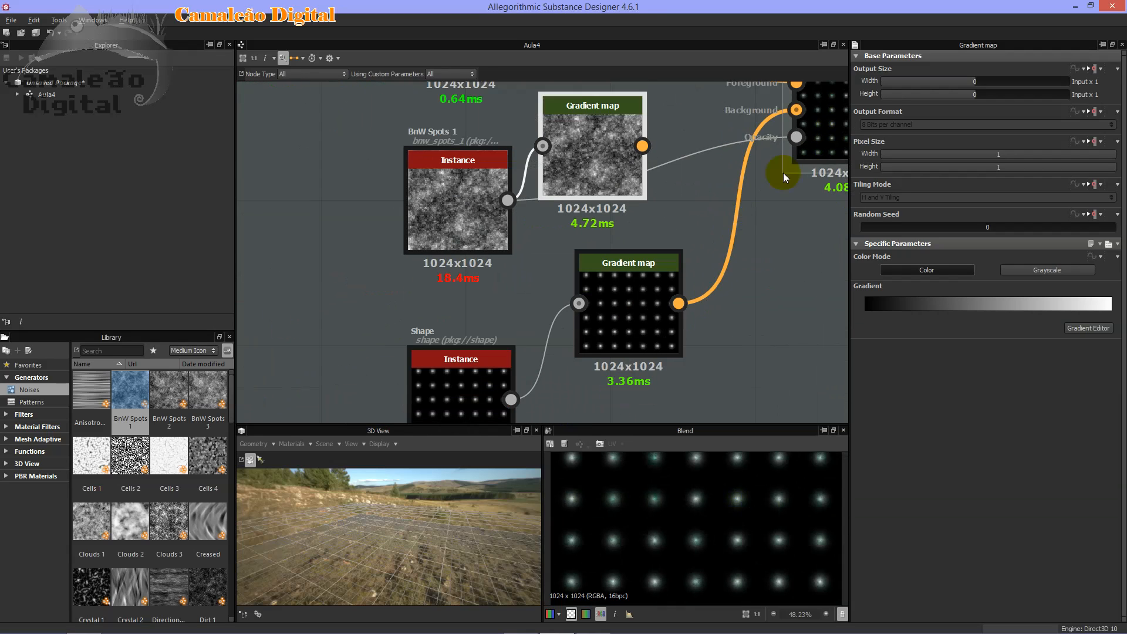
# Examine the blended dots up close in the 2D preview and trace the Uniform Color, Gradient map and Opacity links into the Blend.
pyautogui.scroll(4, 730, 491)
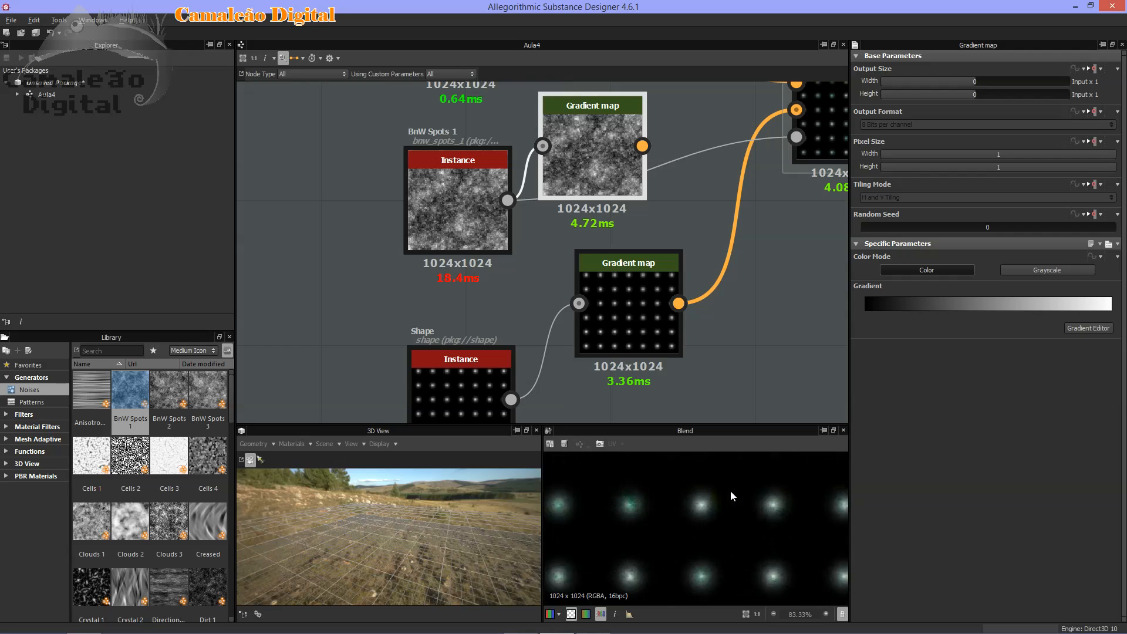
pyautogui.moveTo(685, 112); pyautogui.dragTo(683, 383, button='middle')
pyautogui.scroll(-1, 683, 383)
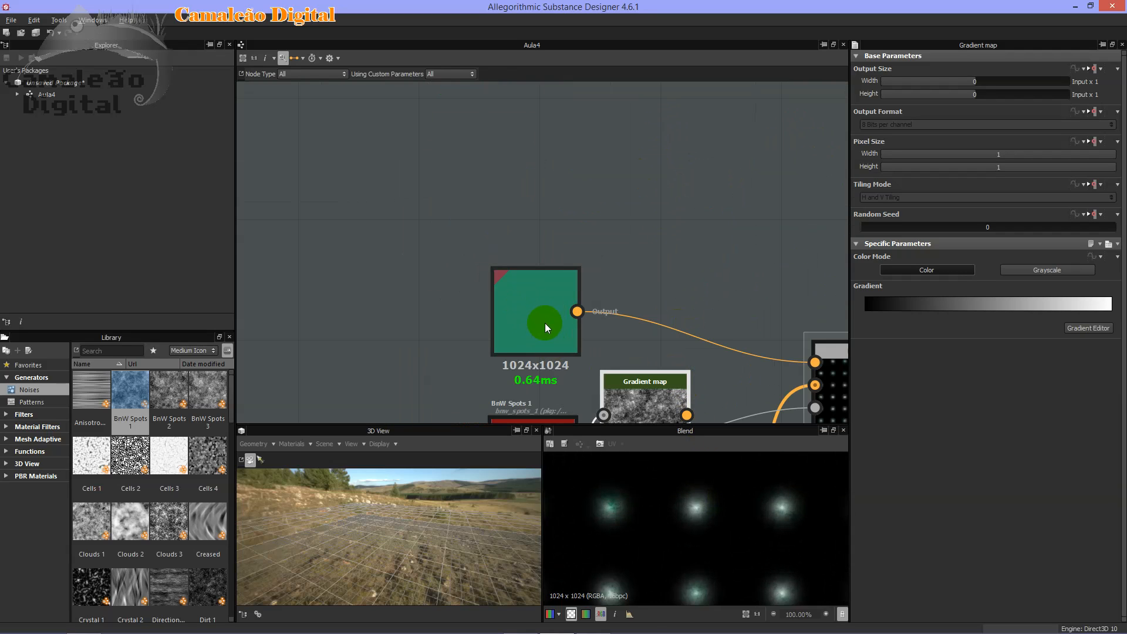
pyautogui.moveTo(541, 329); pyautogui.dragTo(547, 289, button='middle')
pyautogui.moveTo(595, 346); pyautogui.dragTo(564, 203, button='middle')
pyautogui.scroll(3, 709, 353)
pyautogui.moveTo(734, 263); pyautogui.dragTo(759, 136, button='middle')
pyautogui.moveTo(687, 162); pyautogui.dragTo(617, 362, button='middle')
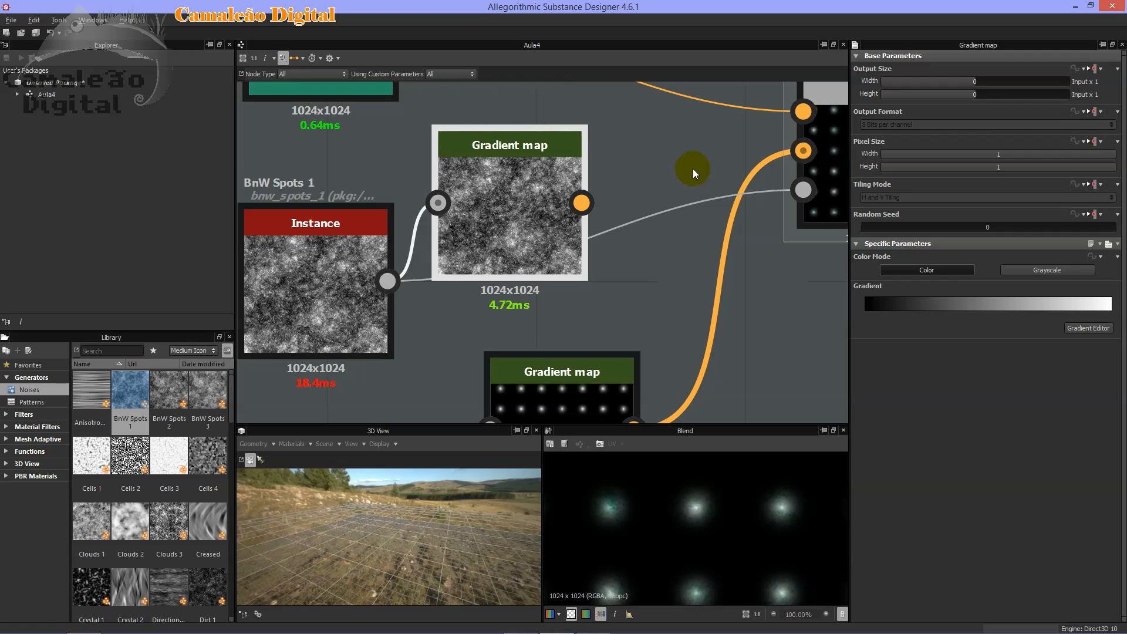
pyautogui.moveTo(697, 221); pyautogui.dragTo(642, 247, button='middle')
pyautogui.scroll(2, 734, 538)
pyautogui.scroll(2, 735, 538)
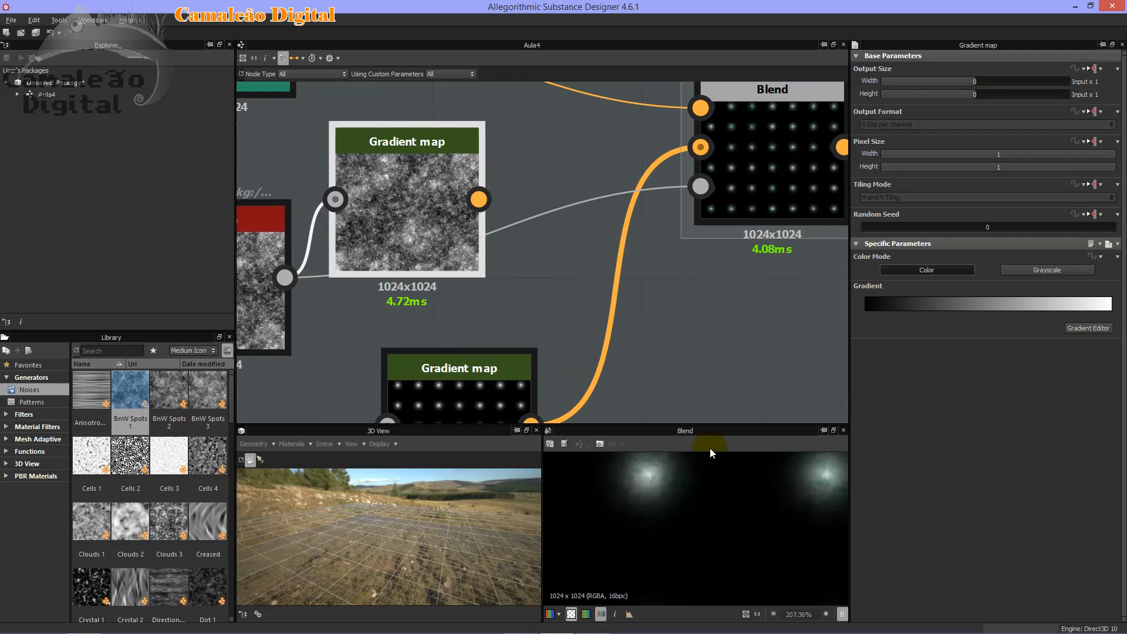
# Delete the link between BnW Spots 1 and the Blend's Opacity input and compare the dots in the 2D preview.
pyautogui.moveTo(582, 161); pyautogui.dragTo(590, 255)
pyautogui.press('Delete')
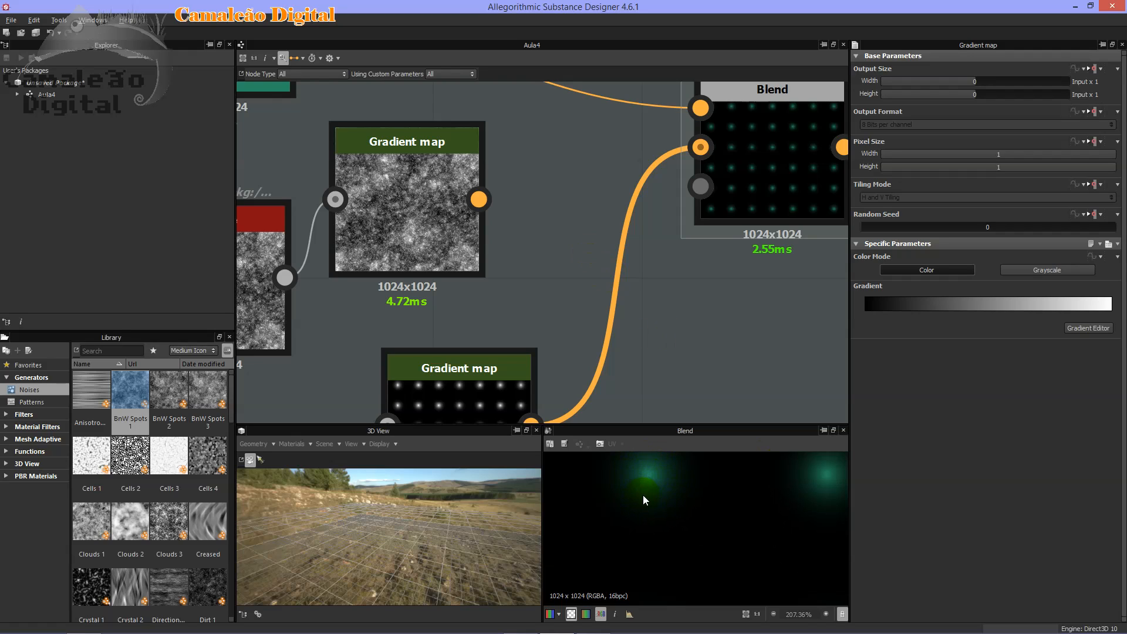
pyautogui.scroll(-10, 710, 529)
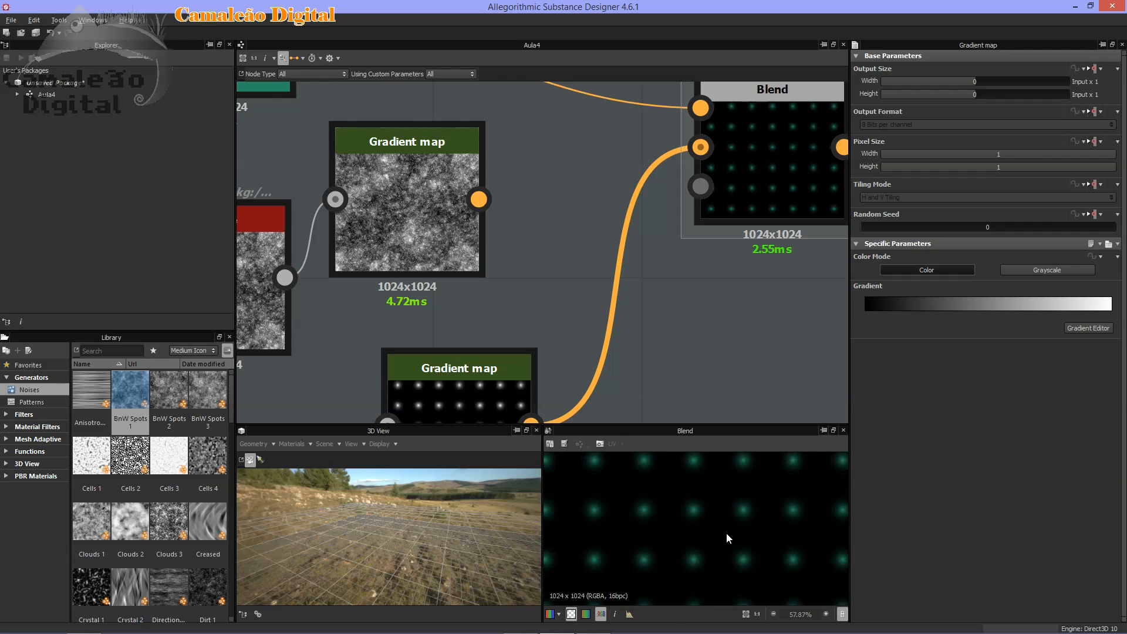
pyautogui.scroll(1, 726, 507)
pyautogui.moveTo(588, 291); pyautogui.dragTo(713, 179, button='middle')
pyautogui.moveTo(479, 290); pyautogui.dragTo(613, 186, button='middle')
pyautogui.scroll(-6, 584, 223)
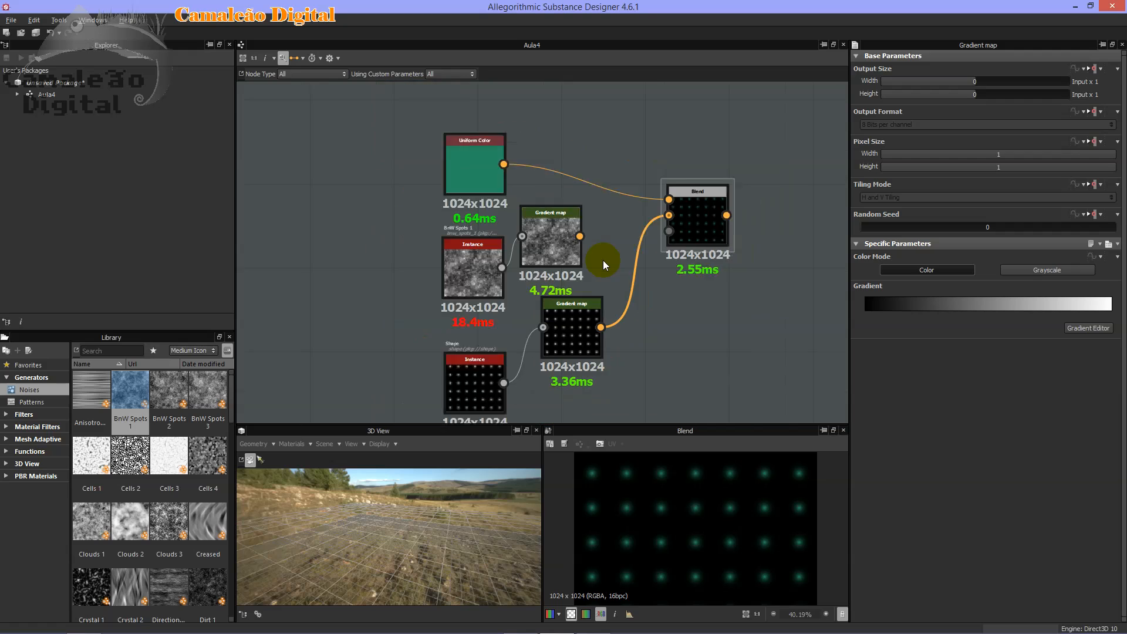
# Reconnect the BnW Spots 1 output to the Blend node's Opacity input and check the dots in the 2D preview.
pyautogui.click(506, 180)
pyautogui.click(681, 229)
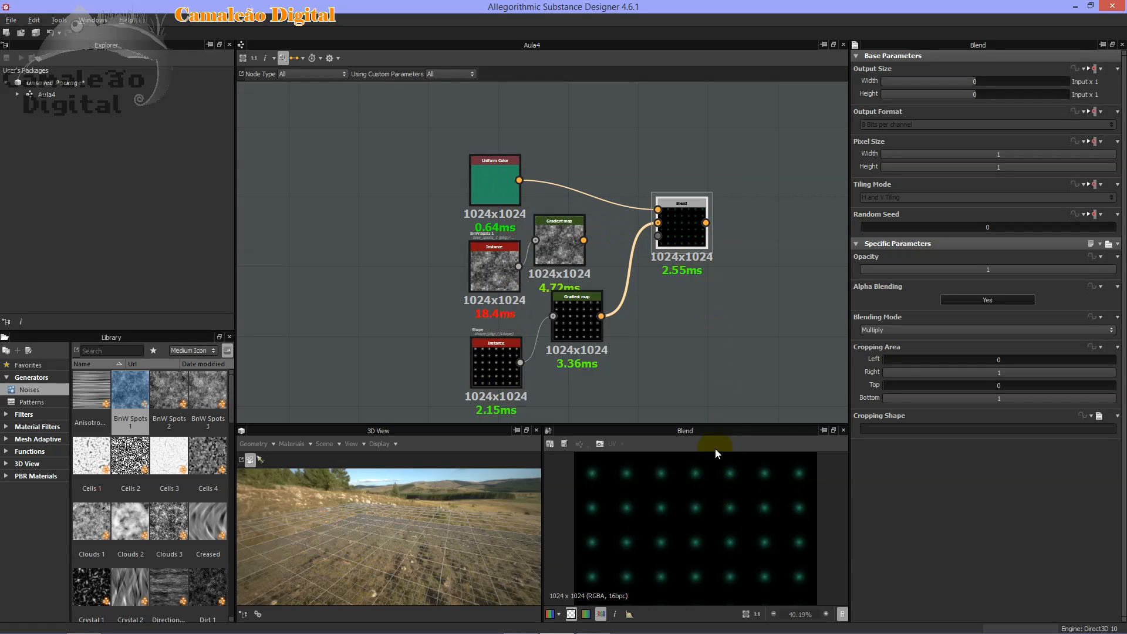
pyautogui.moveTo(518, 266); pyautogui.dragTo(657, 236)
pyautogui.scroll(8, 692, 530)
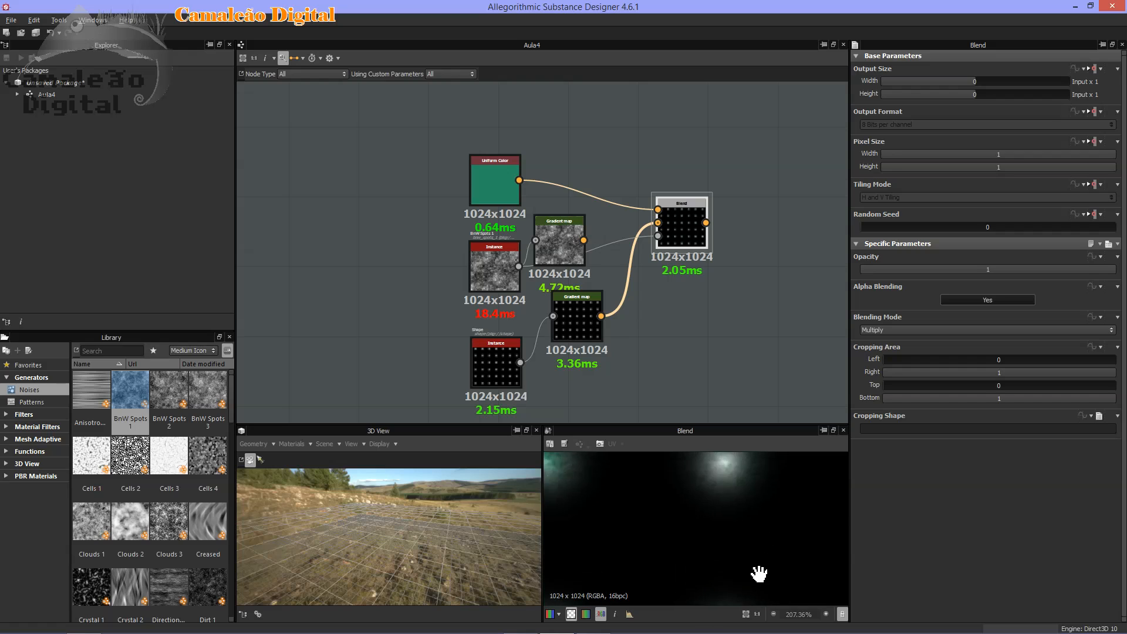
pyautogui.scroll(-6, 759, 571)
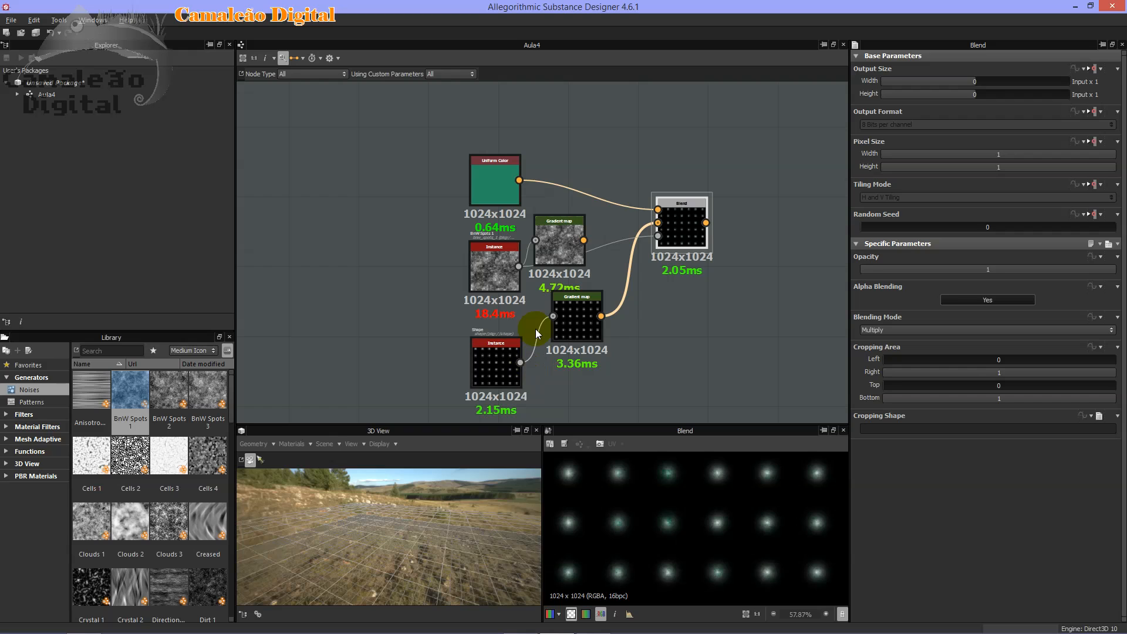
# Trace the Blend node's Opacity link from BnW Spots 1 and inspect how the noise masks the individual dots in the 2D preview.
pyautogui.scroll(4, 527, 263)
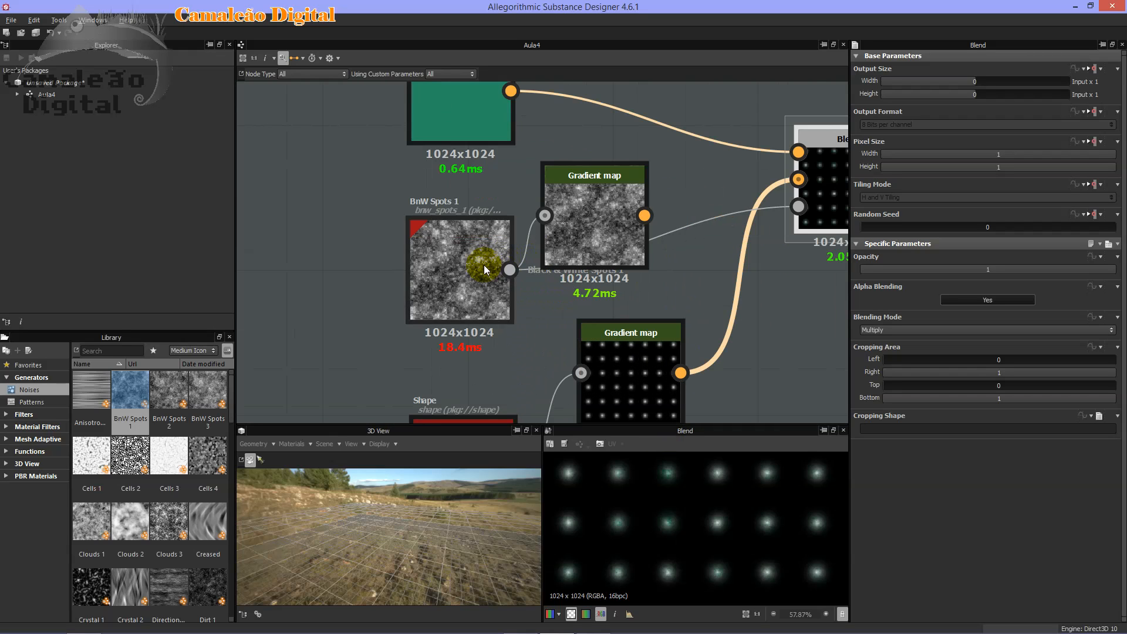
pyautogui.moveTo(786, 217); pyautogui.dragTo(696, 276, button='middle')
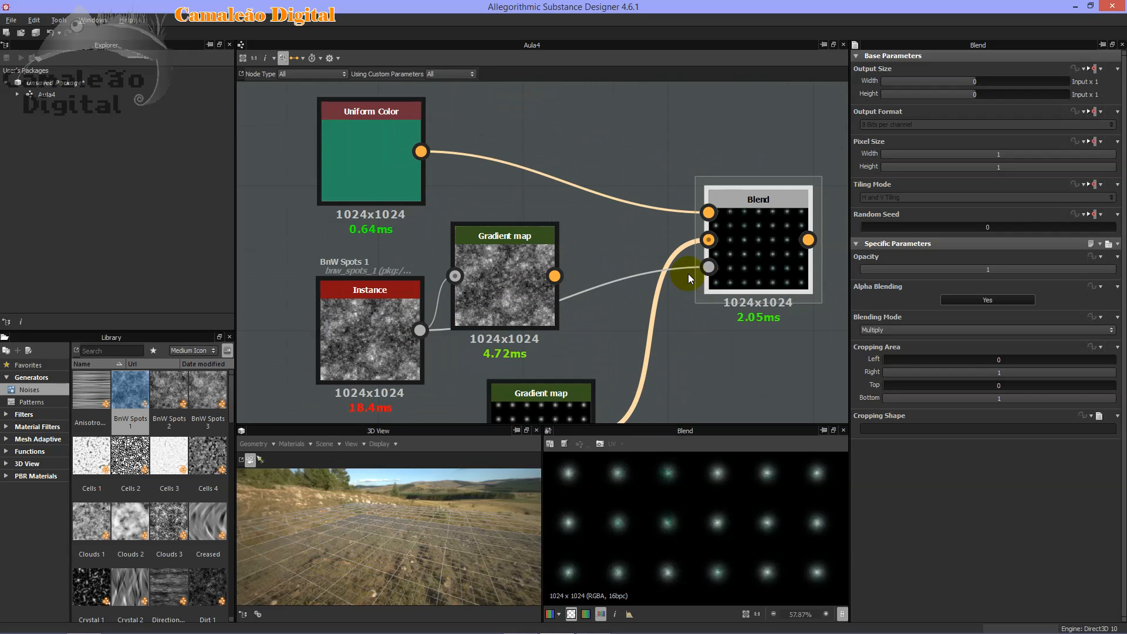
pyautogui.moveTo(688, 270); pyautogui.dragTo(704, 268)
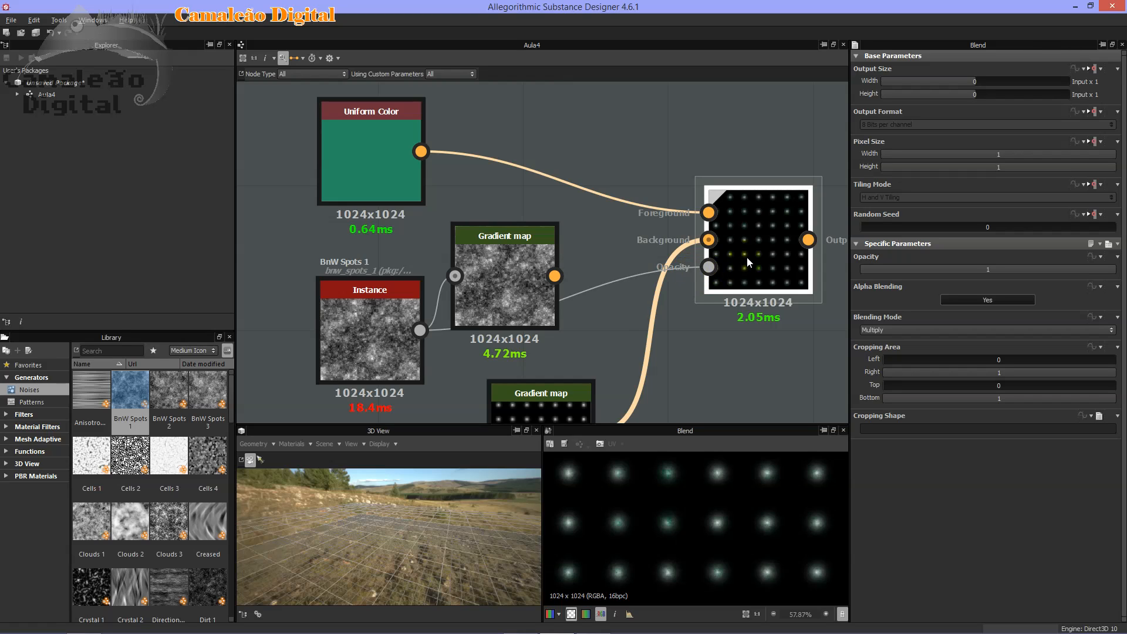
pyautogui.scroll(-4, 750, 269)
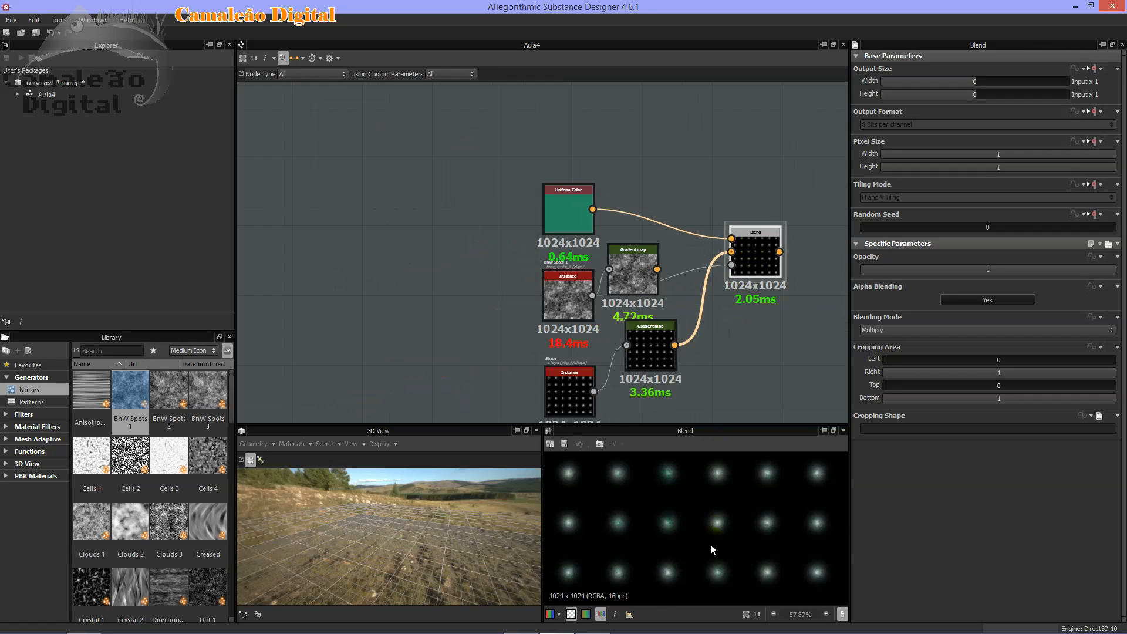
pyautogui.scroll(5, 722, 535)
pyautogui.moveTo(775, 516); pyautogui.dragTo(759, 556, button='middle')
pyautogui.scroll(-4, 767, 517)
pyautogui.moveTo(771, 491); pyautogui.dragTo(756, 552, button='middle')
pyautogui.scroll(4, 740, 522)
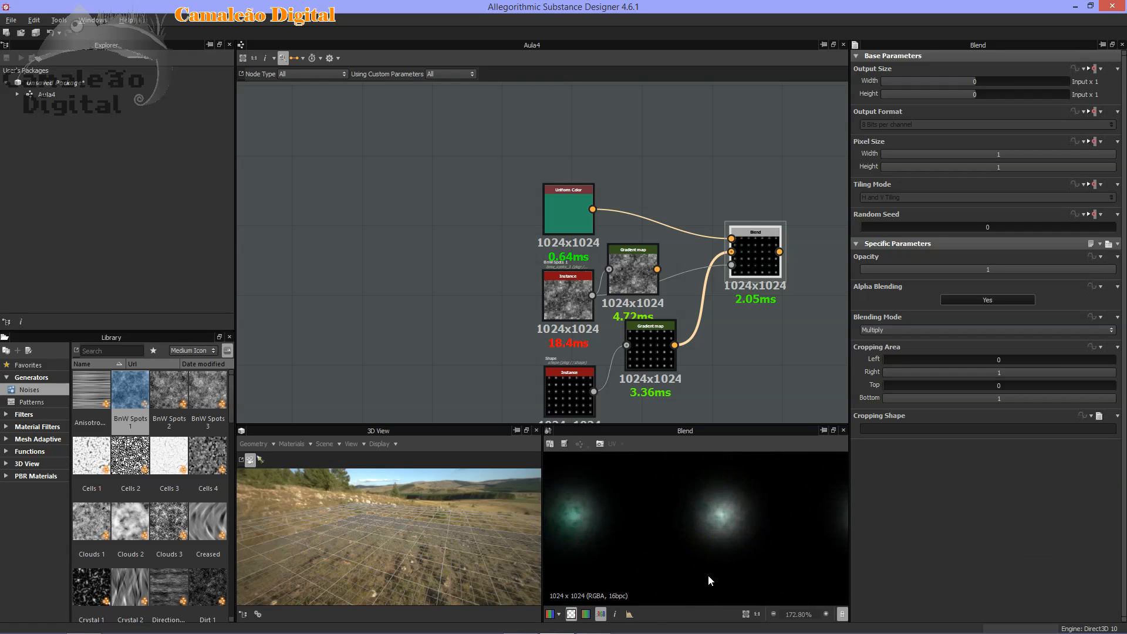
pyautogui.scroll(4, 740, 529)
pyautogui.scroll(-4, 742, 528)
pyautogui.moveTo(745, 493); pyautogui.dragTo(719, 512, button='middle')
pyautogui.click(781, 272)
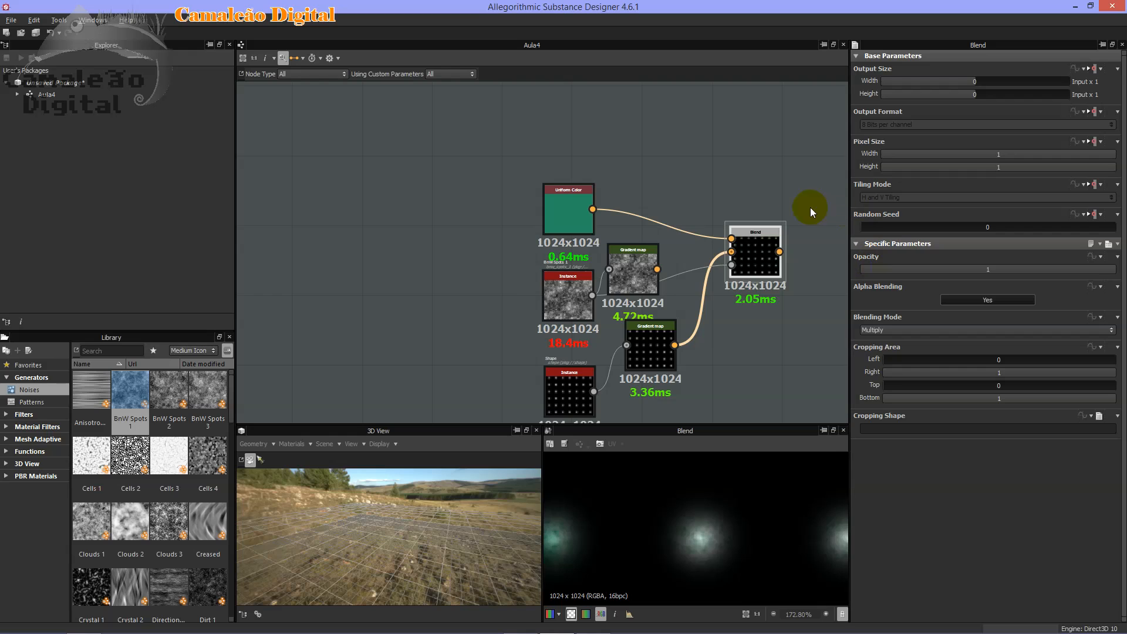
# Add a Transformation 2D node fed by the Blend node's output and show it in the 2D preview.
pyautogui.moveTo(770, 241); pyautogui.dragTo(672, 184, button='middle')
pyautogui.scroll(-5, 678, 237)
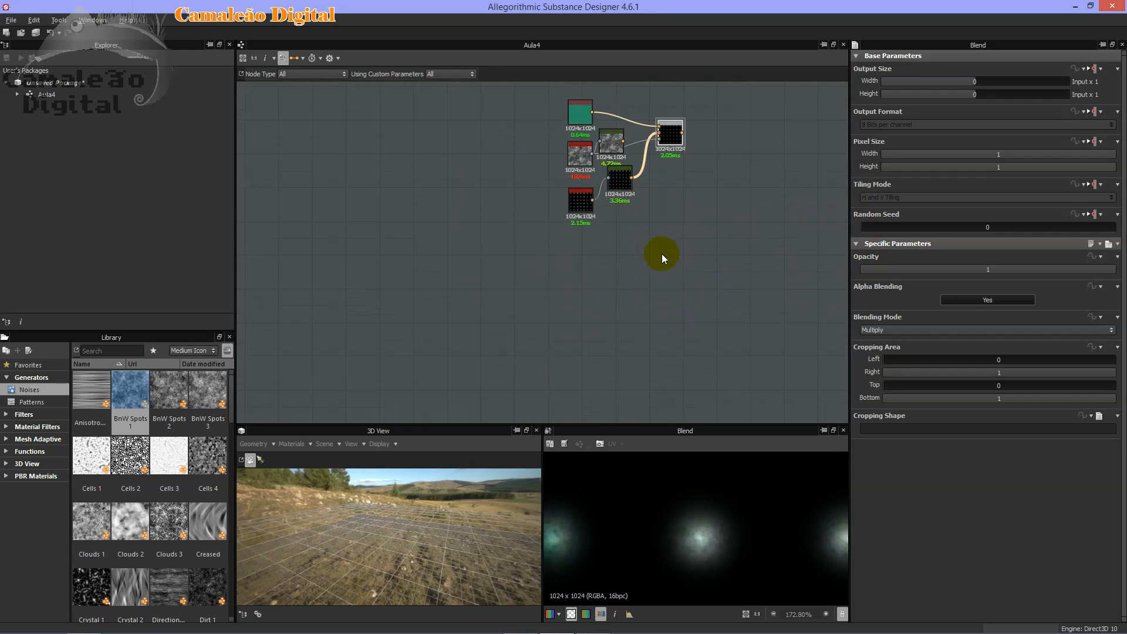
pyautogui.moveTo(656, 229); pyautogui.dragTo(622, 145, button='middle')
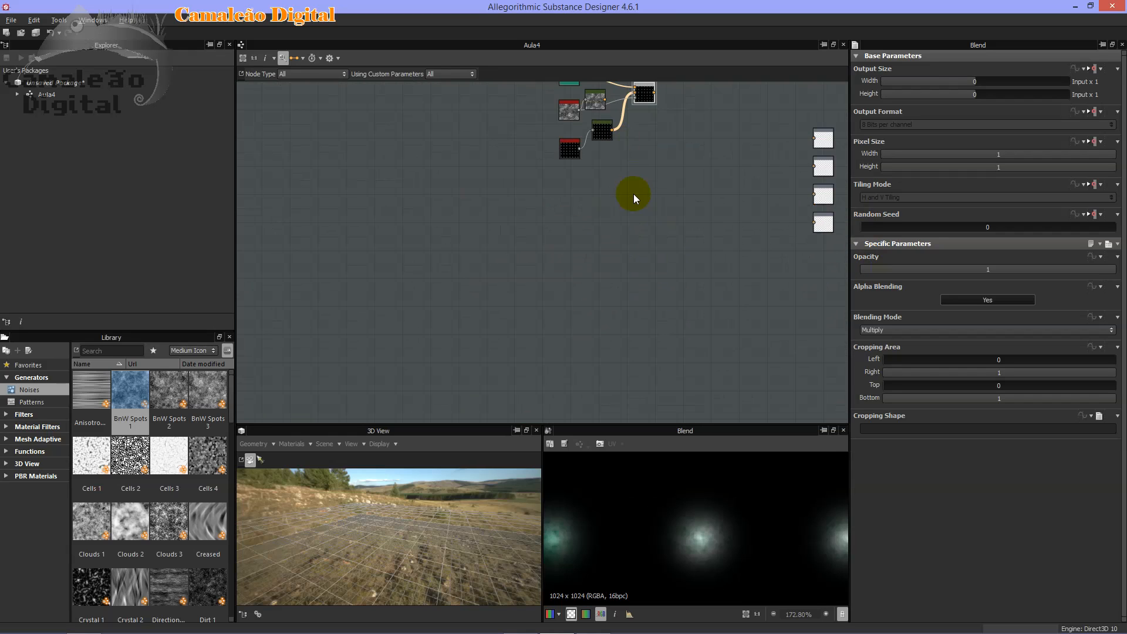
pyautogui.scroll(4, 633, 195)
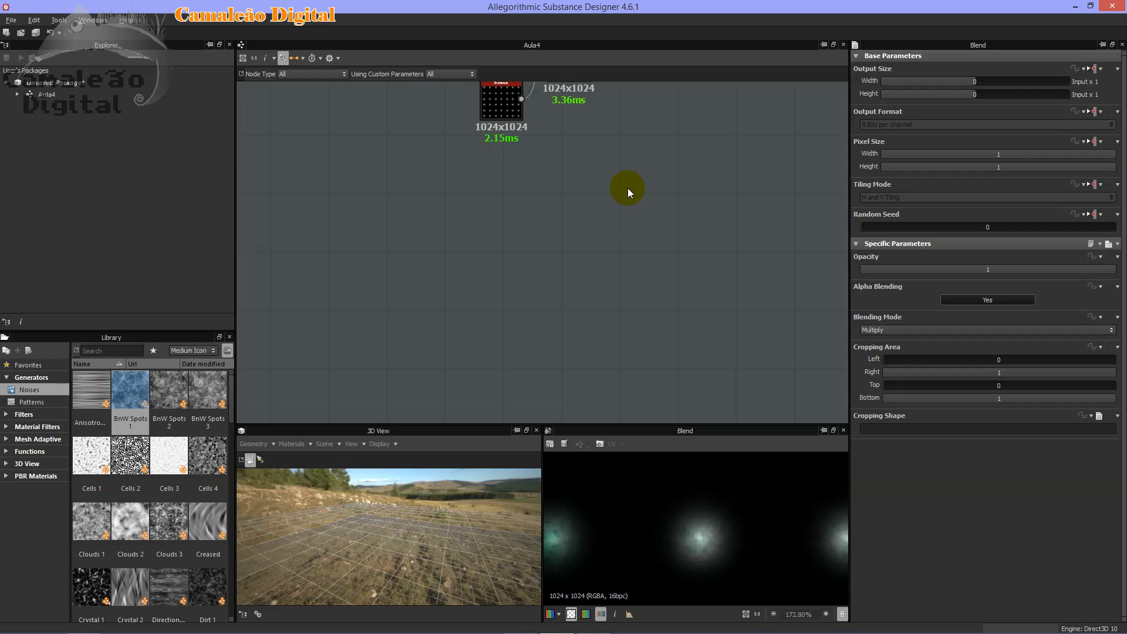
pyautogui.moveTo(623, 184); pyautogui.dragTo(674, 304, button='middle')
pyautogui.moveTo(641, 246); pyautogui.dragTo(472, 313, button='middle')
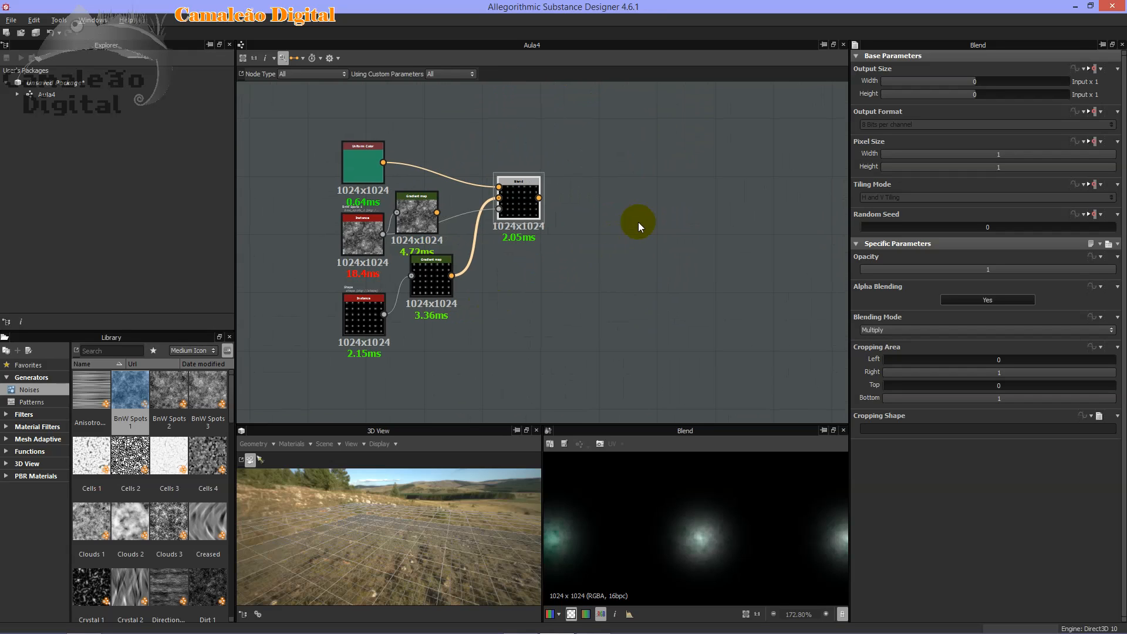
pyautogui.rightClick(597, 182)
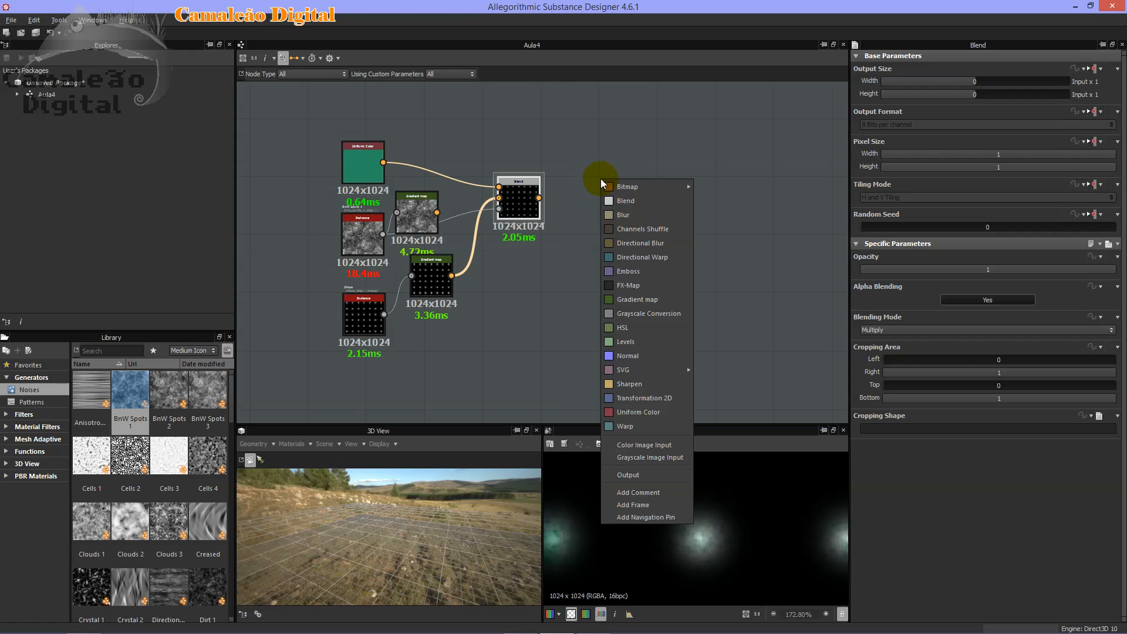
pyautogui.click(664, 400)
pyautogui.moveTo(578, 197); pyautogui.dragTo(623, 226)
pyautogui.doubleClick(623, 226)
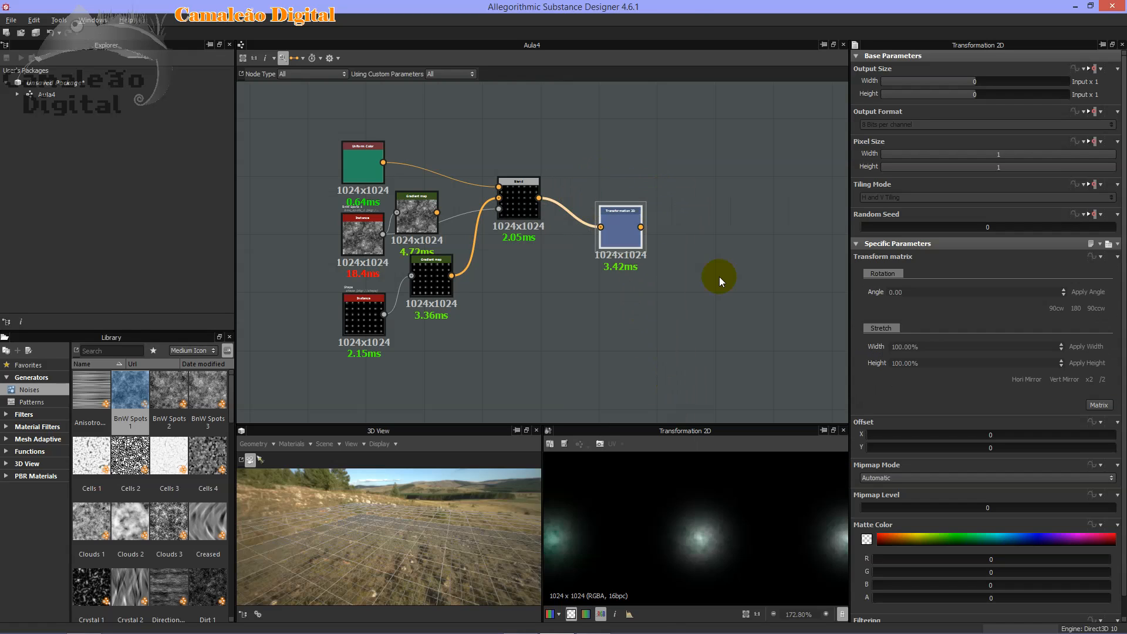
# Enlarge the 2D preview and shrink the Transformation 2D frame to about a quarter of its width and height at the texture's lower-left corner.
pyautogui.moveTo(723, 281); pyautogui.dragTo(710, 280, button='middle')
pyautogui.scroll(2, 602, 235)
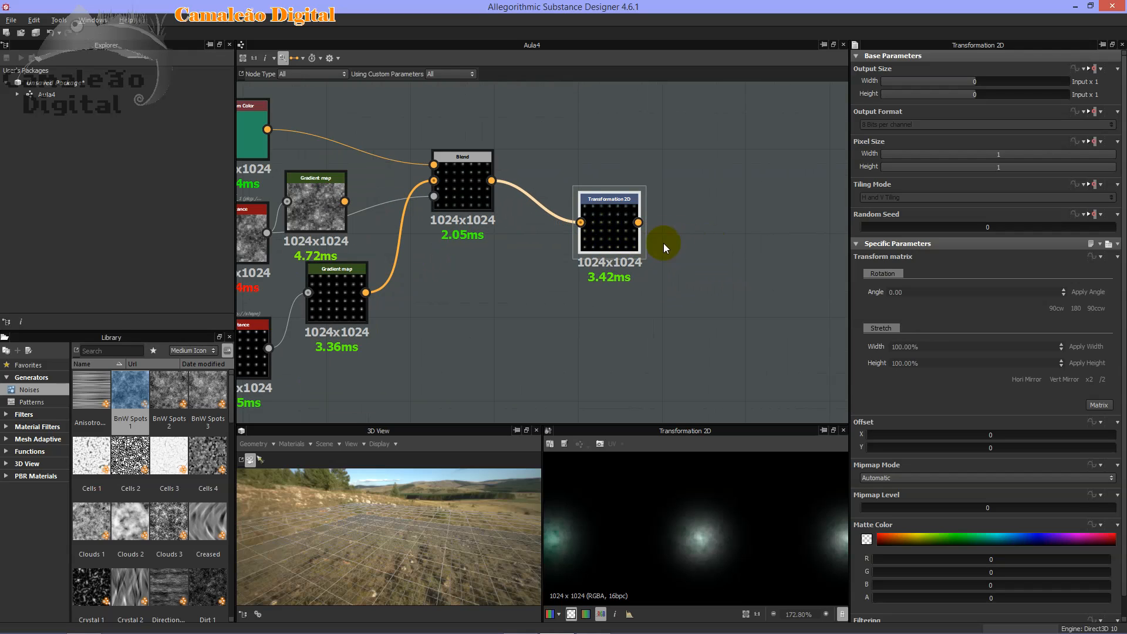
pyautogui.scroll(2, 611, 223)
pyautogui.scroll(-3, 611, 223)
pyautogui.moveTo(668, 422); pyautogui.dragTo(640, 352)
pyautogui.scroll(-6, 672, 418)
pyautogui.moveTo(685, 297); pyautogui.dragTo(653, 292, button='middle')
pyautogui.scroll(1, 688, 400)
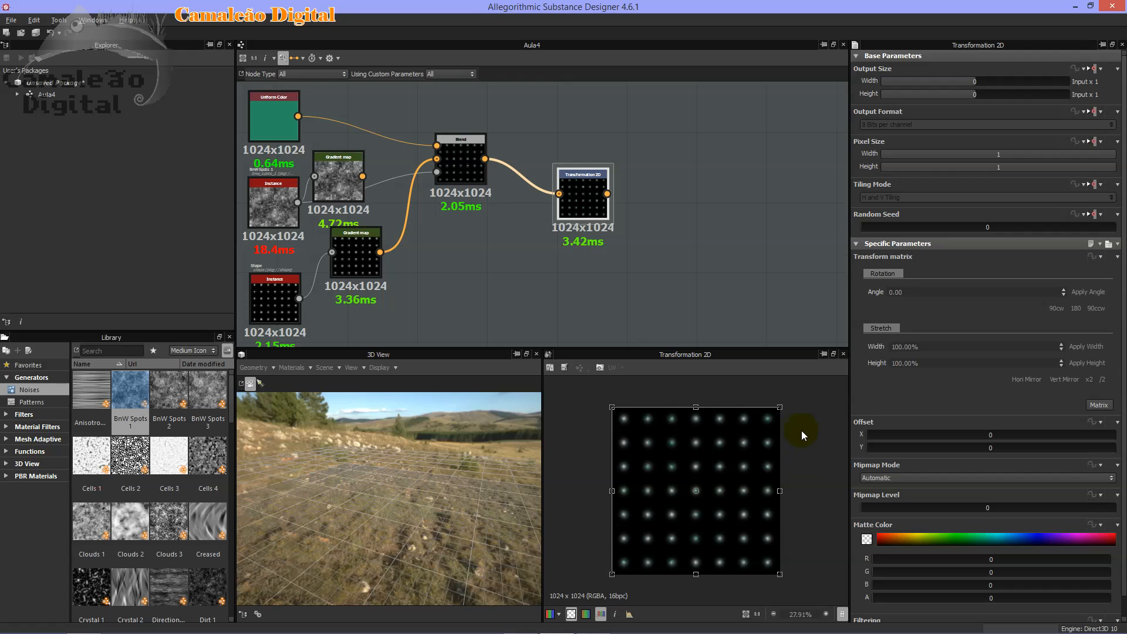
pyautogui.moveTo(696, 408); pyautogui.dragTo(699, 495)
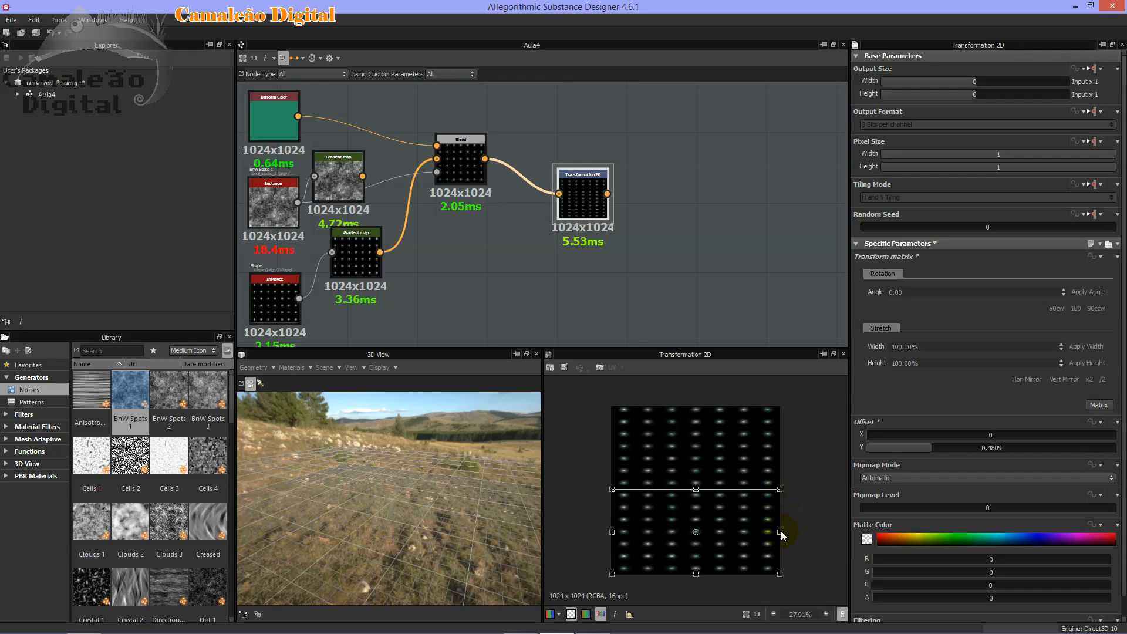
pyautogui.moveTo(780, 532); pyautogui.dragTo(654, 540)
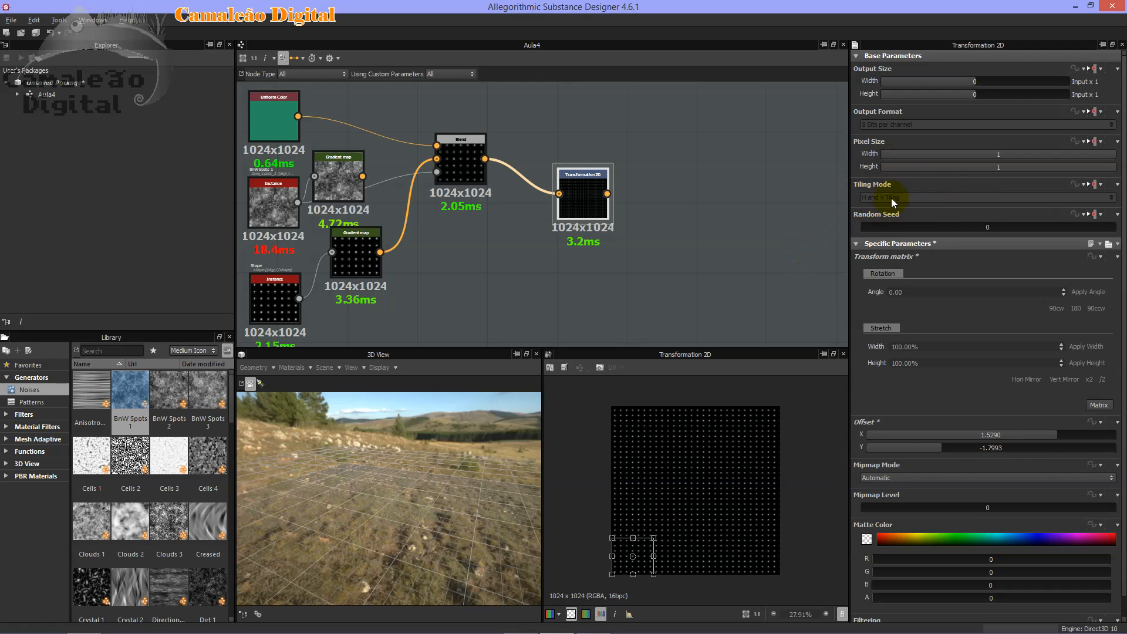
# Check the tiled dots in the 2D preview and undo all resizing and moving of the Transformation 2D frame.
pyautogui.scroll(4, 746, 495)
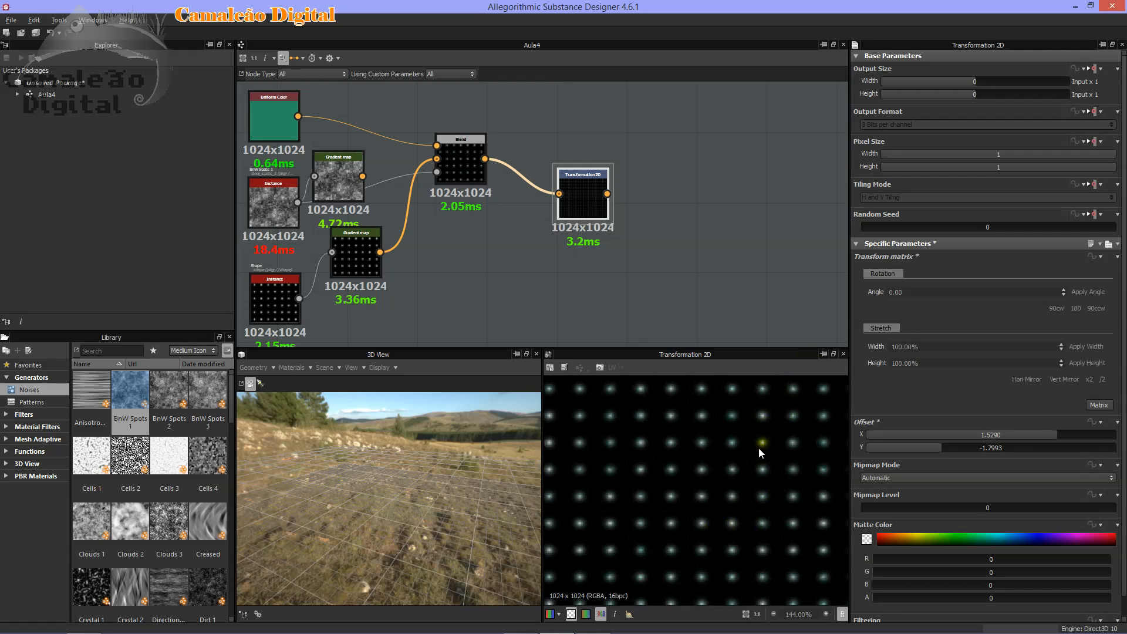
pyautogui.scroll(-4, 745, 470)
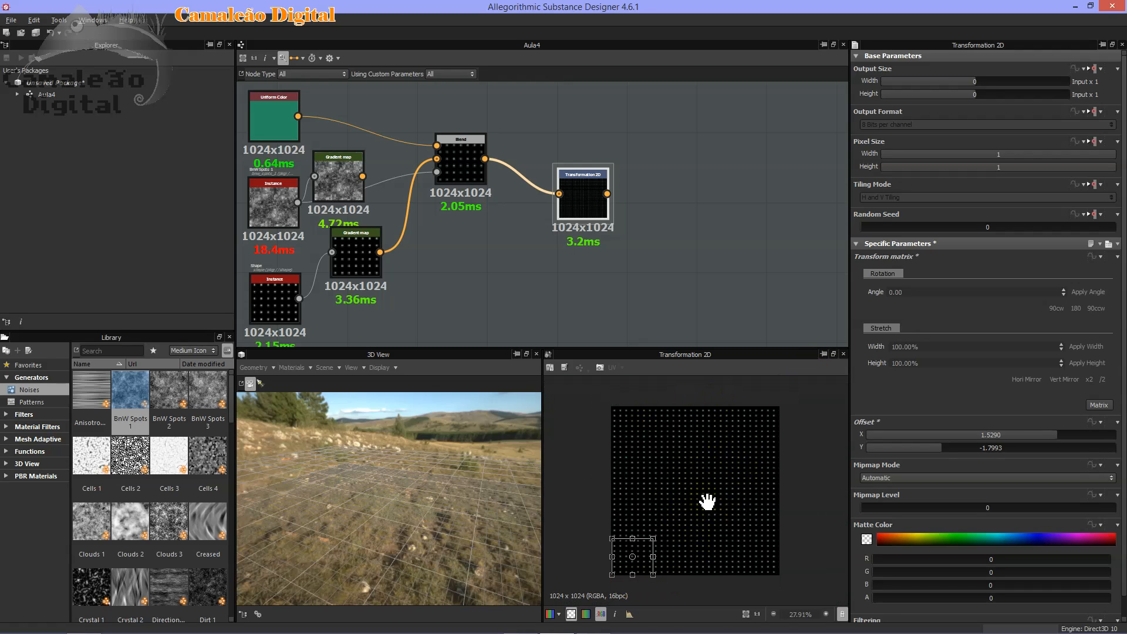
pyautogui.scroll(5, 701, 520)
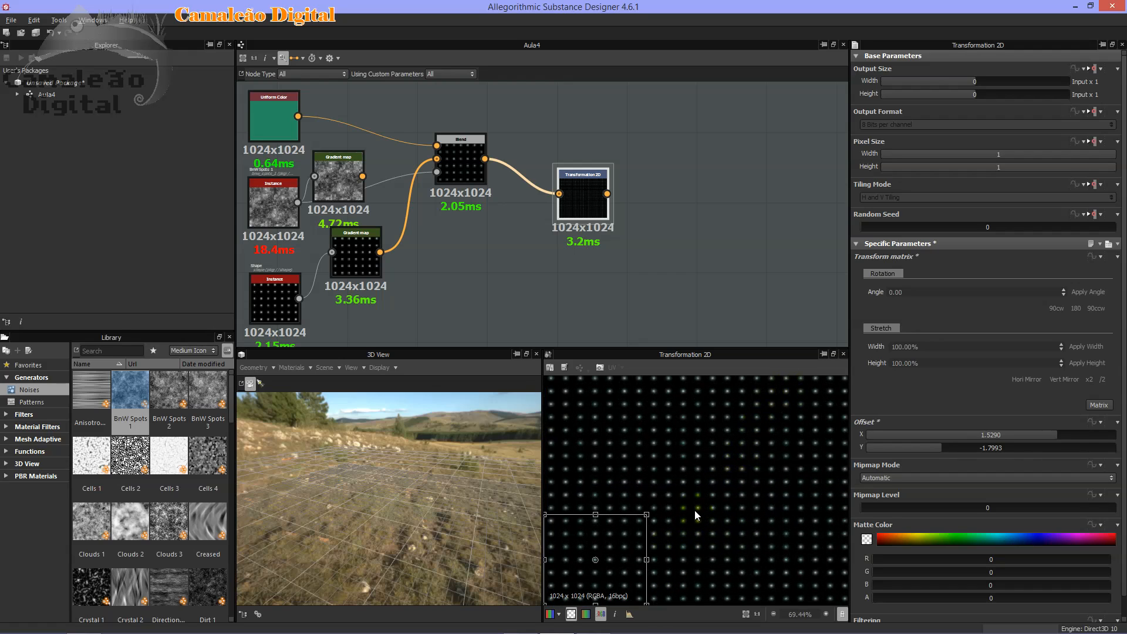
pyautogui.scroll(-7, 695, 510)
pyautogui.scroll(4, 711, 525)
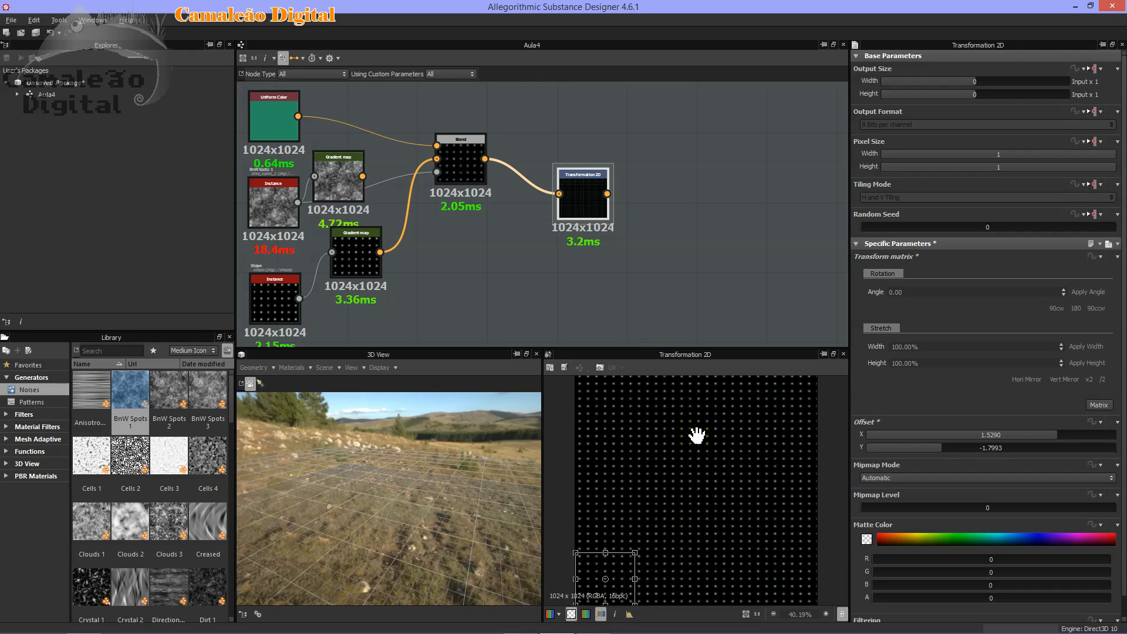
pyautogui.scroll(-6, 696, 443)
pyautogui.hotkey('ctrl', 'z')
pyautogui.hotkey('ctrl', 'z')
pyautogui.hotkey('ctrl', 'z')
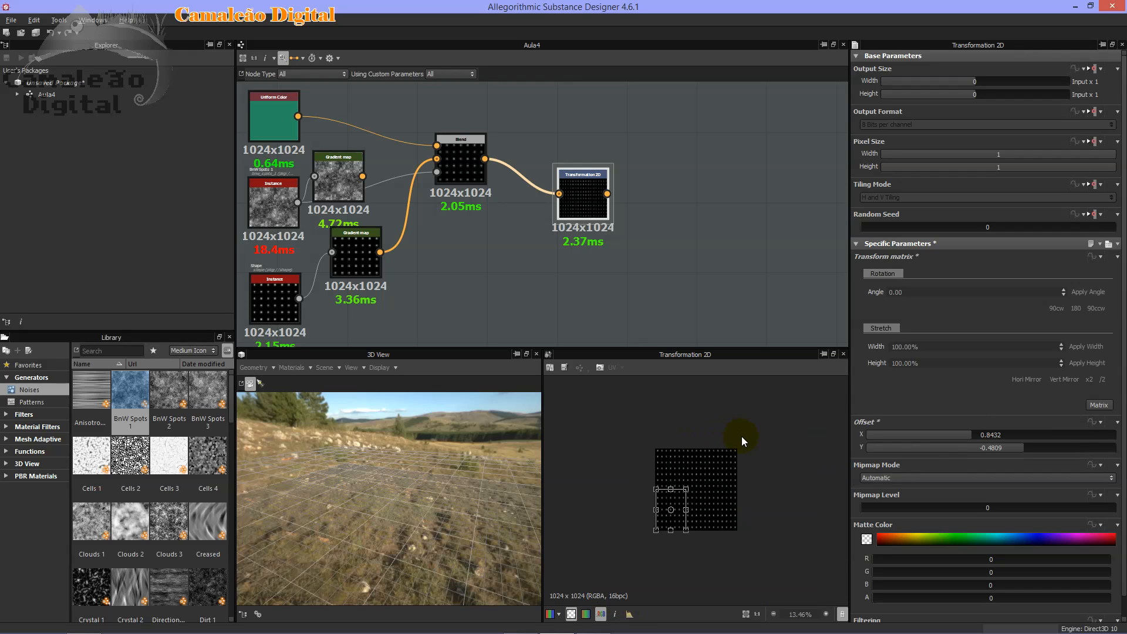
pyautogui.moveTo(735, 442); pyautogui.dragTo(738, 495)
pyautogui.hotkey('ctrl', 'z')
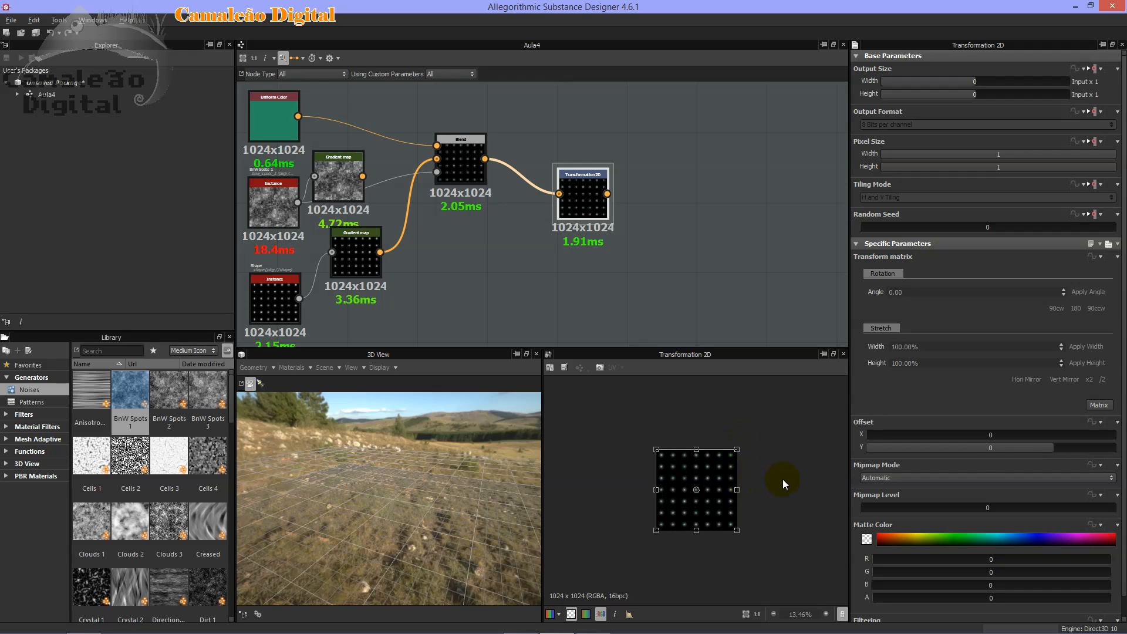
pyautogui.scroll(2, 776, 487)
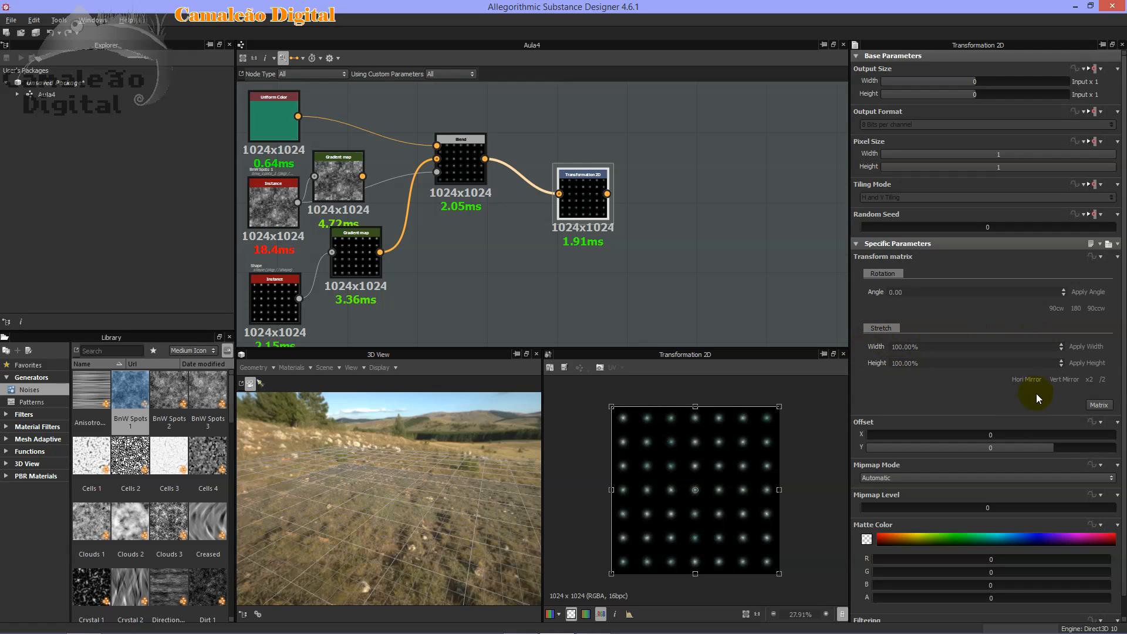
# Override the Transformation 2D node's inherited Tiling Mode with its own value and set it to No Tiling.
pyautogui.scroll(-1, 749, 418)
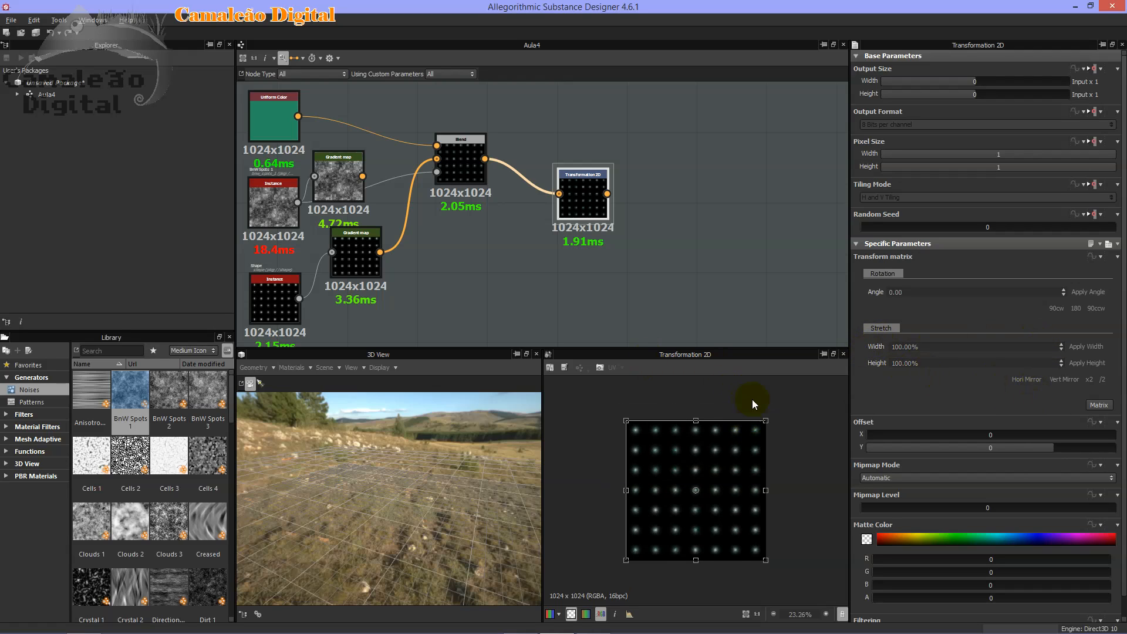
pyautogui.click(1098, 185)
pyautogui.click(1076, 227)
pyautogui.click(998, 197)
pyautogui.click(943, 208)
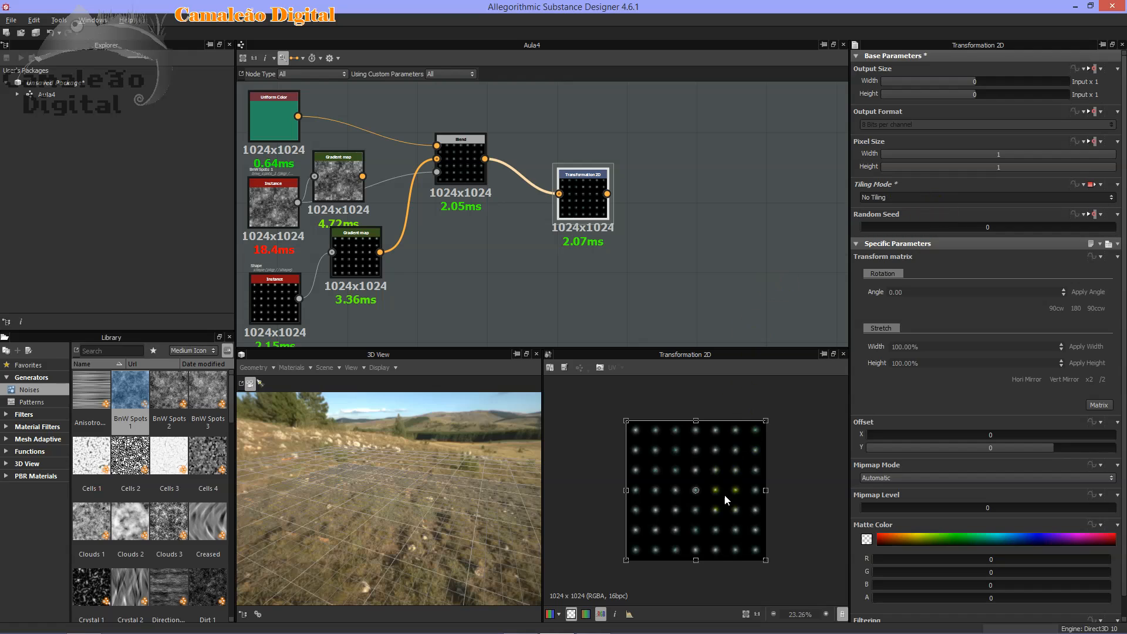
pyautogui.scroll(-1, 725, 464)
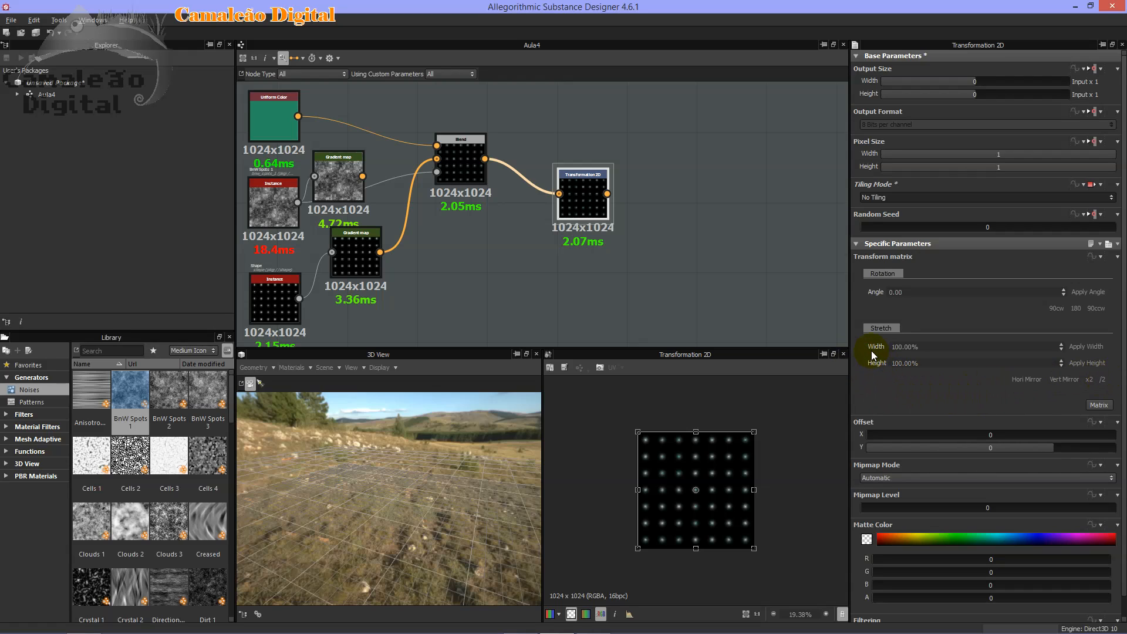
# Halve the transformed texture with the /2 stretch preset, check it in the 2D preview, and double it back with x2.
pyautogui.click(1103, 379)
pyautogui.scroll(8, 720, 515)
pyautogui.scroll(-7, 703, 520)
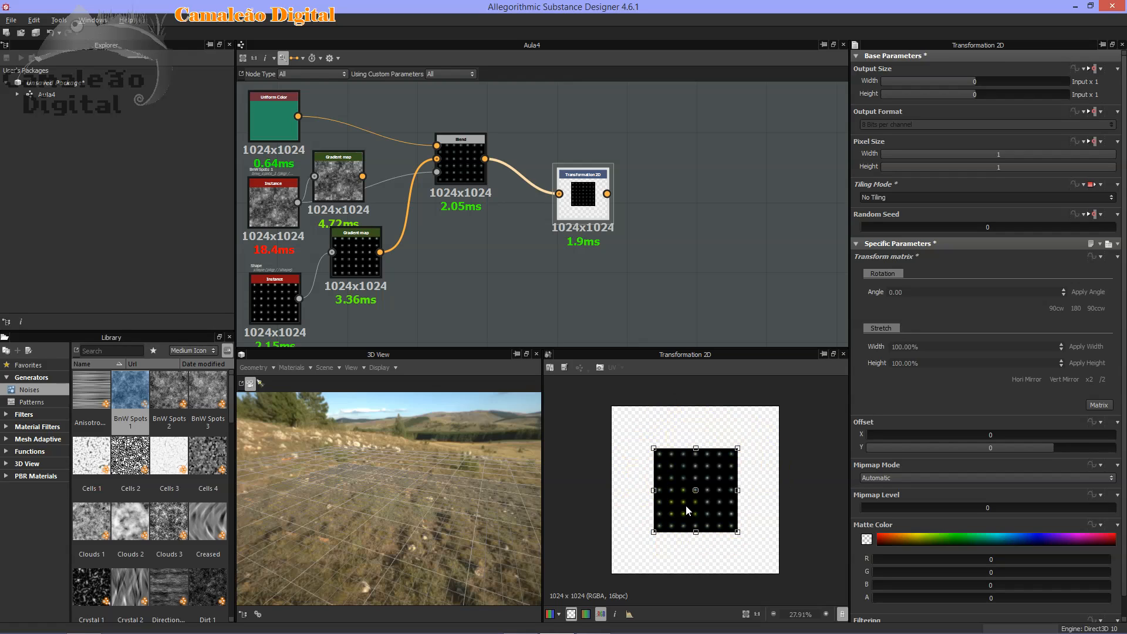
pyautogui.click(1090, 380)
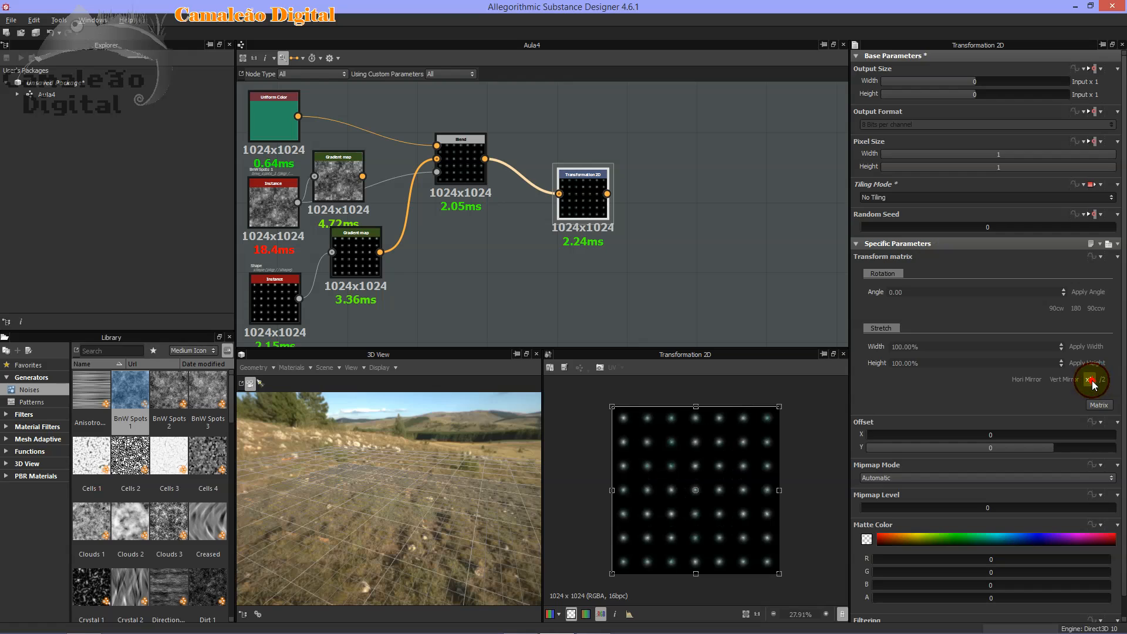
pyautogui.scroll(-4, 711, 449)
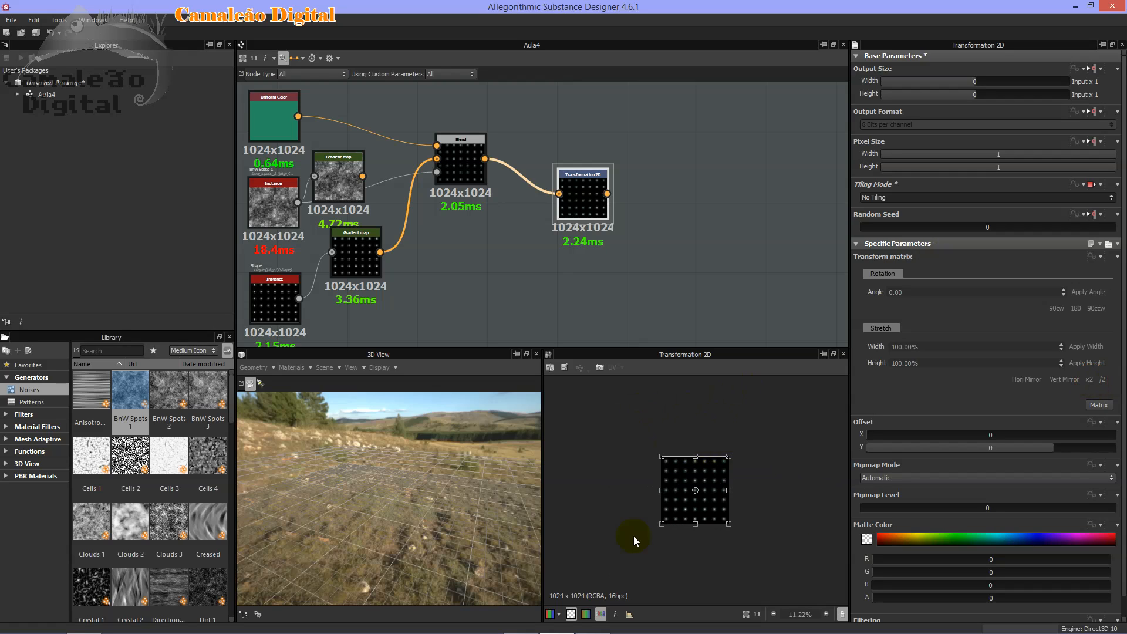
pyautogui.scroll(3, 722, 494)
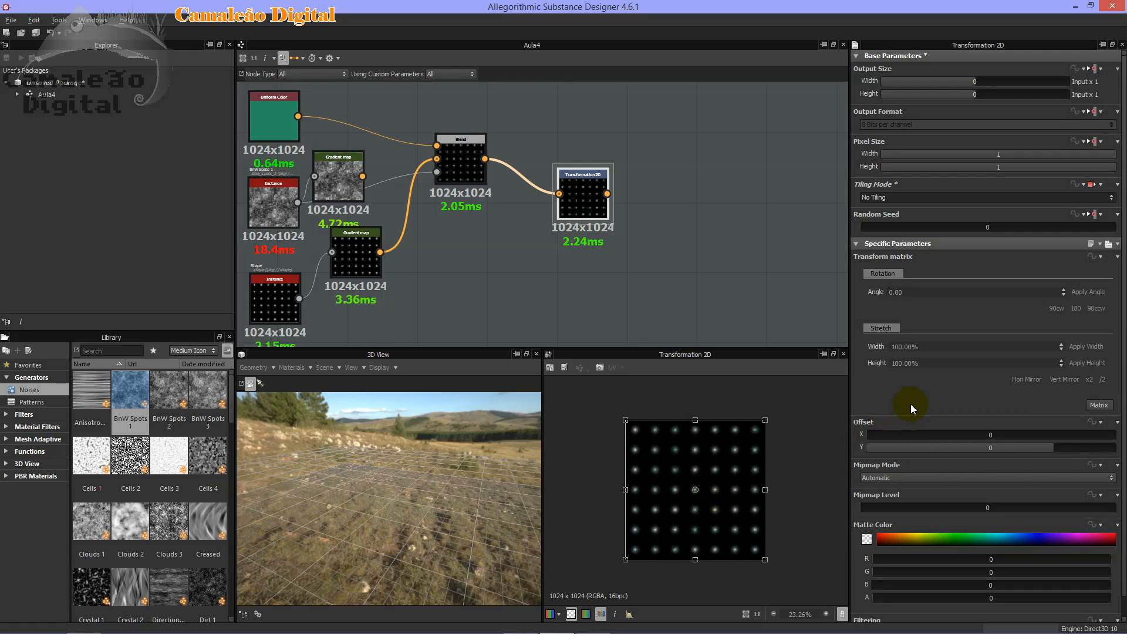
# Apply a Stretch Width of 80% to the Transformation 2D node and check the narrowed texture in the 2D preview.
pyautogui.click(939, 347)
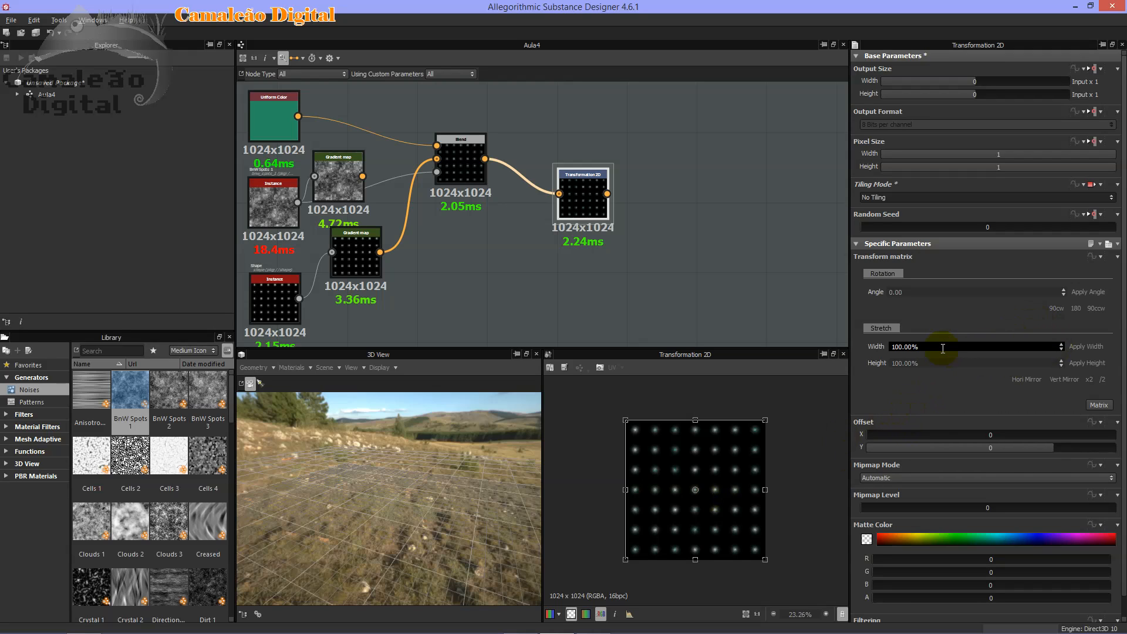
pyautogui.press('BackSpace')
pyautogui.press('BackSpace')
pyautogui.press('BackSpace')
pyautogui.press('BackSpace')
pyautogui.press('BackSpace')
pyautogui.press('BackSpace')
pyautogui.write('80')
pyautogui.press('Return')
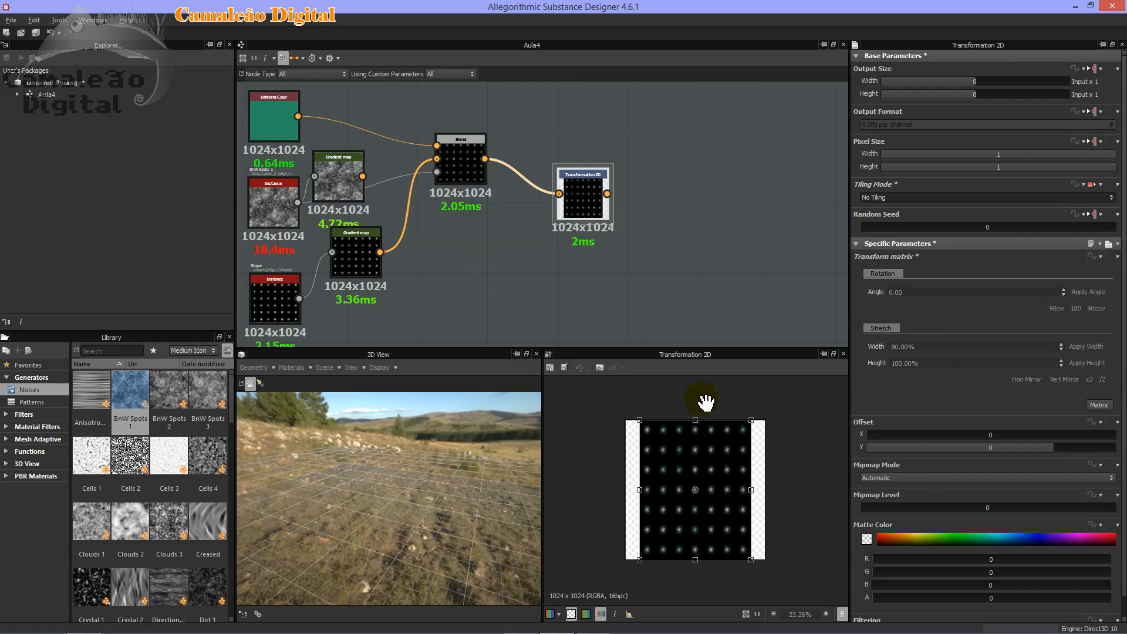
pyautogui.scroll(2, 737, 498)
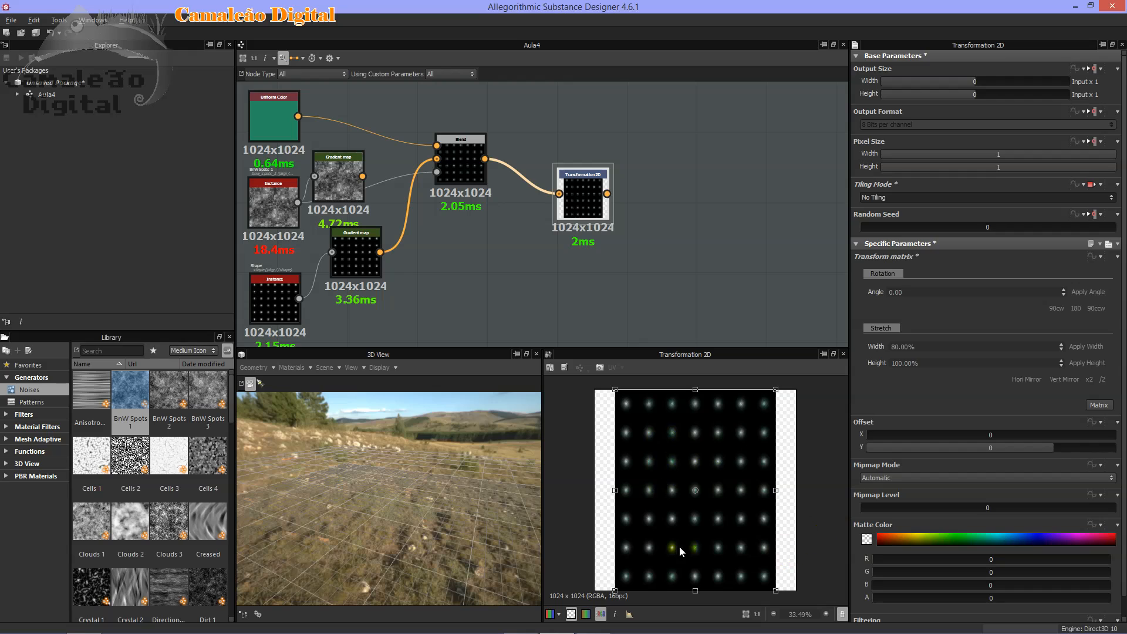
# Apply a 50% Stretch Width to the narrowed texture, undo the width changes, and try 50% on the full-size texture before undoing it.
pyautogui.moveTo(935, 346); pyautogui.dragTo(854, 346)
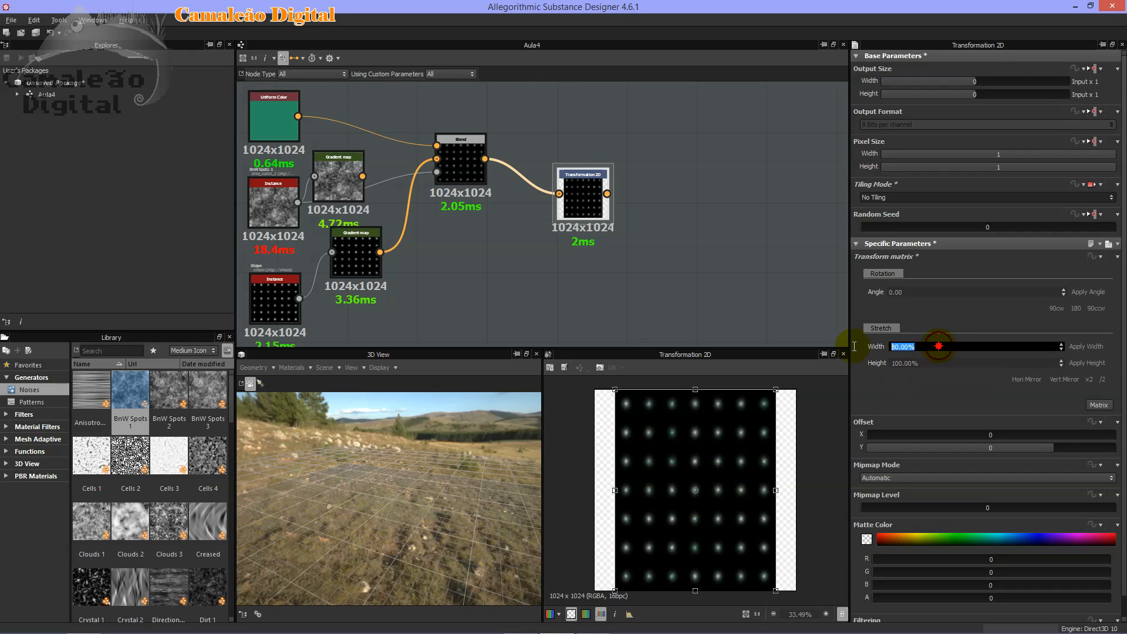
pyautogui.write('50')
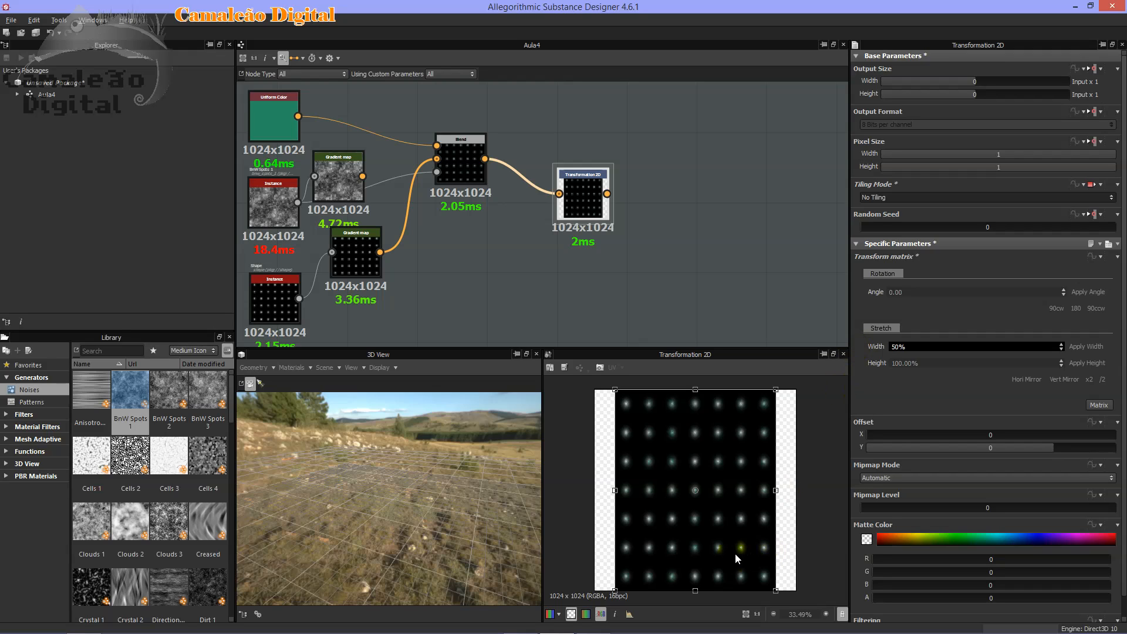
pyautogui.scroll(-3, 696, 469)
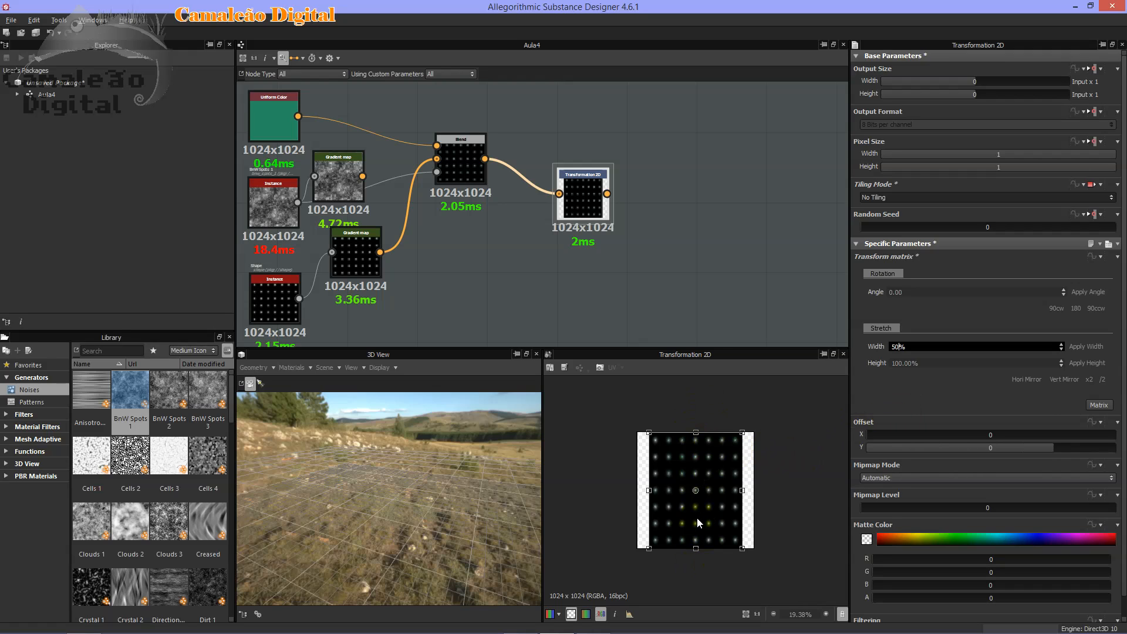
pyautogui.press('Return')
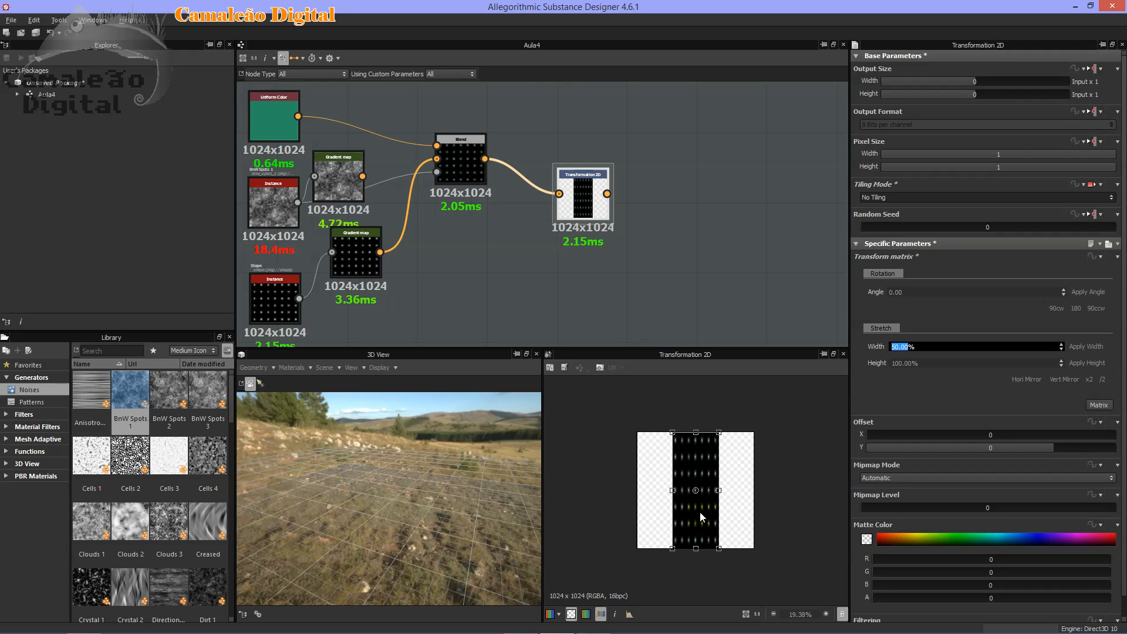
pyautogui.click(625, 452)
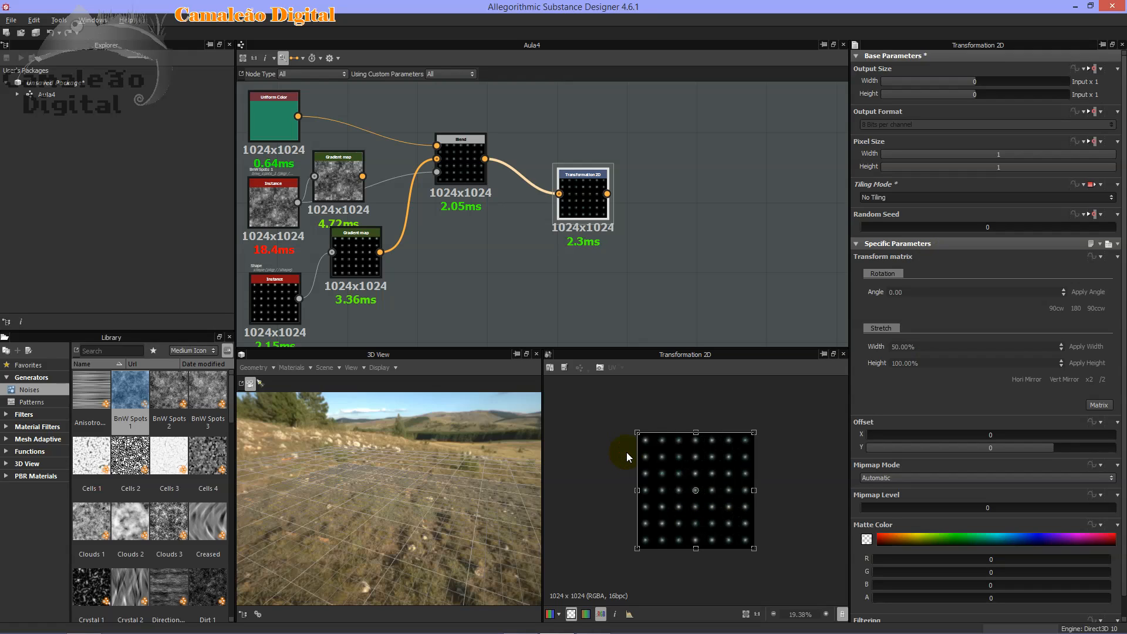
pyautogui.click(930, 346)
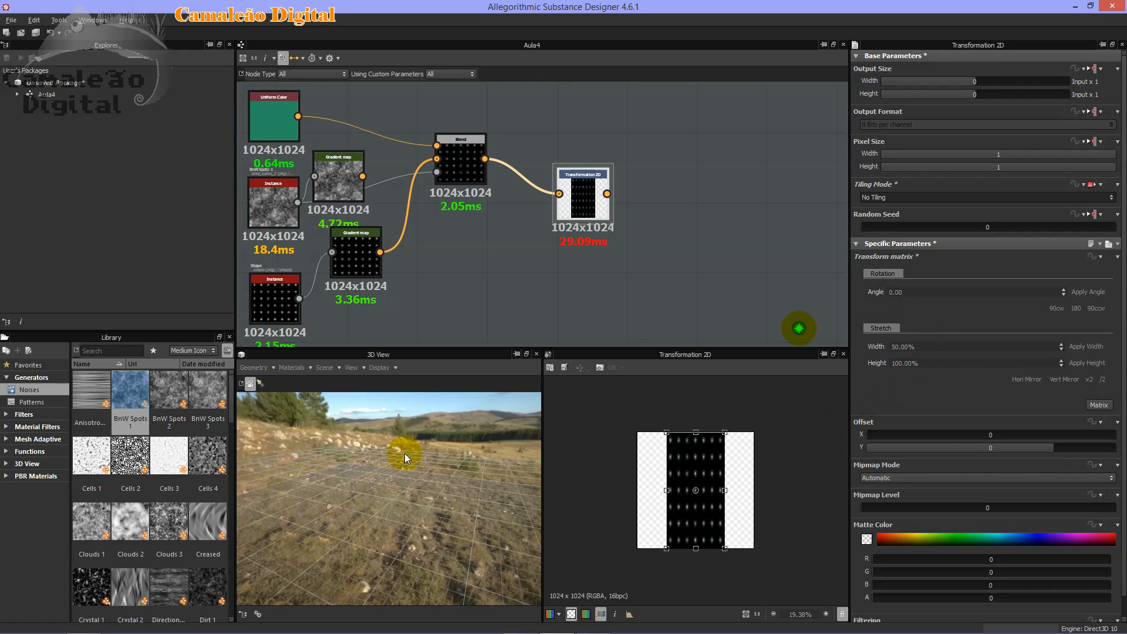
pyautogui.hotkey('ctrl', 'z')
# Apply a Stretch Width of 80% to the full-size texture, followed by a second Stretch Width of 50%.
pyautogui.click(919, 346)
pyautogui.write('80')
pyautogui.press('Return')
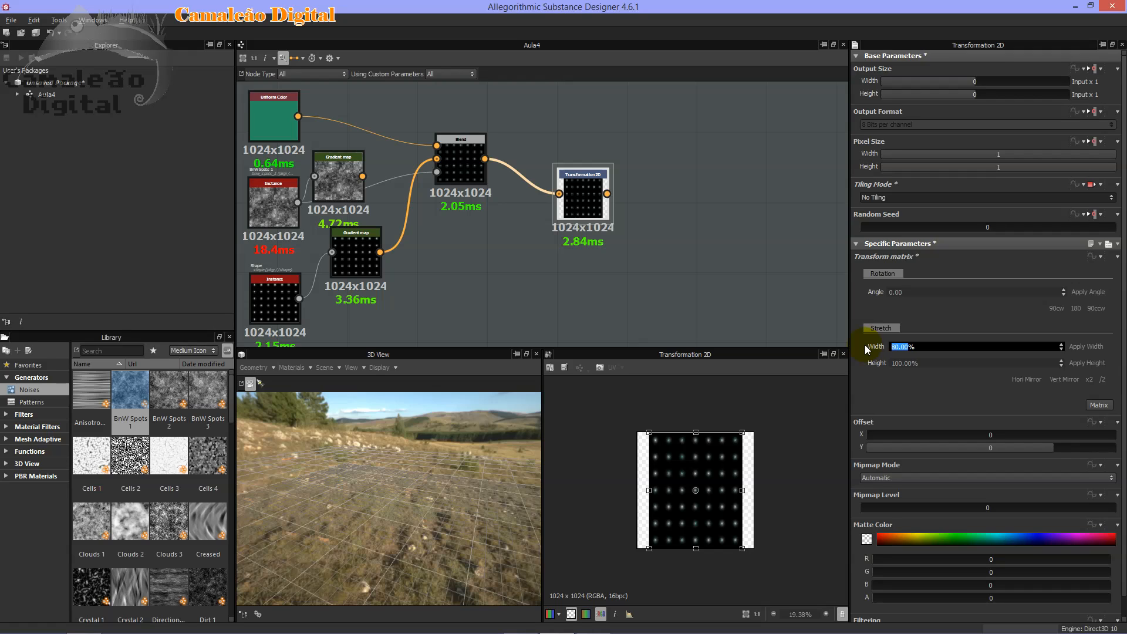
pyautogui.write('50')
pyautogui.press('Return')
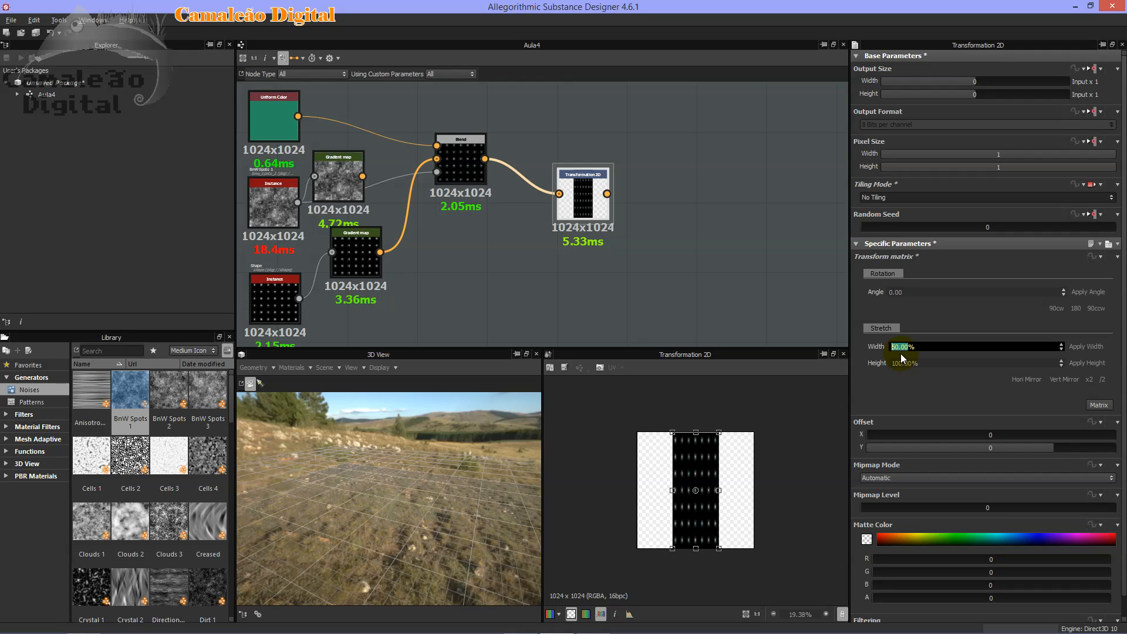
# Rotate the narrowed texture with the presets 90° clockwise, 180° and 90° counterclockwise.
pyautogui.click(988, 308)
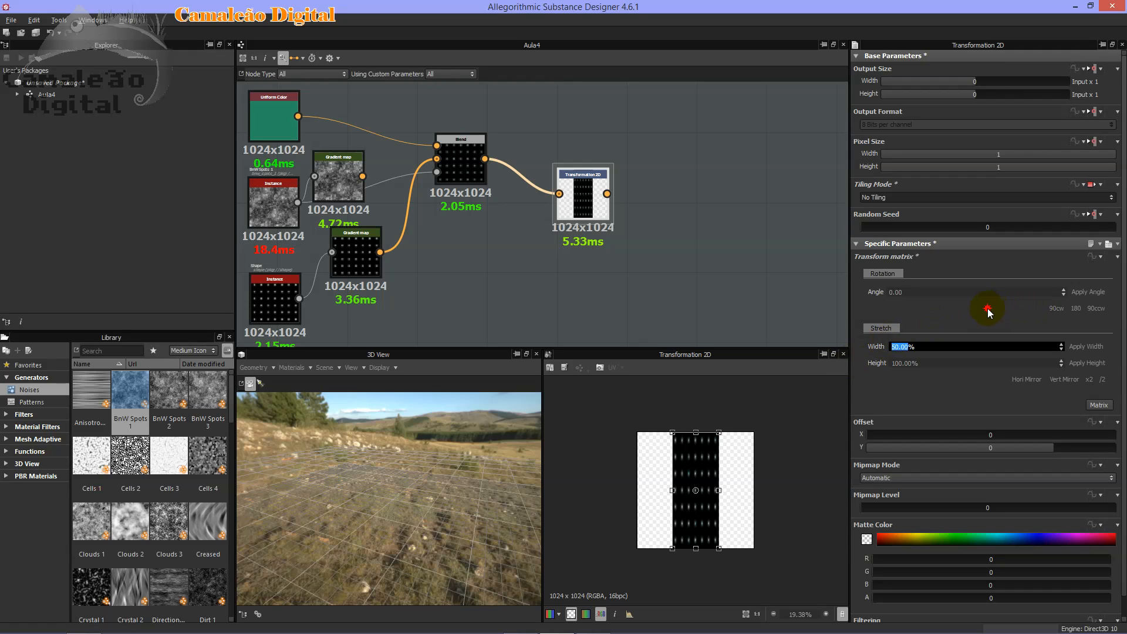
pyautogui.click(1058, 312)
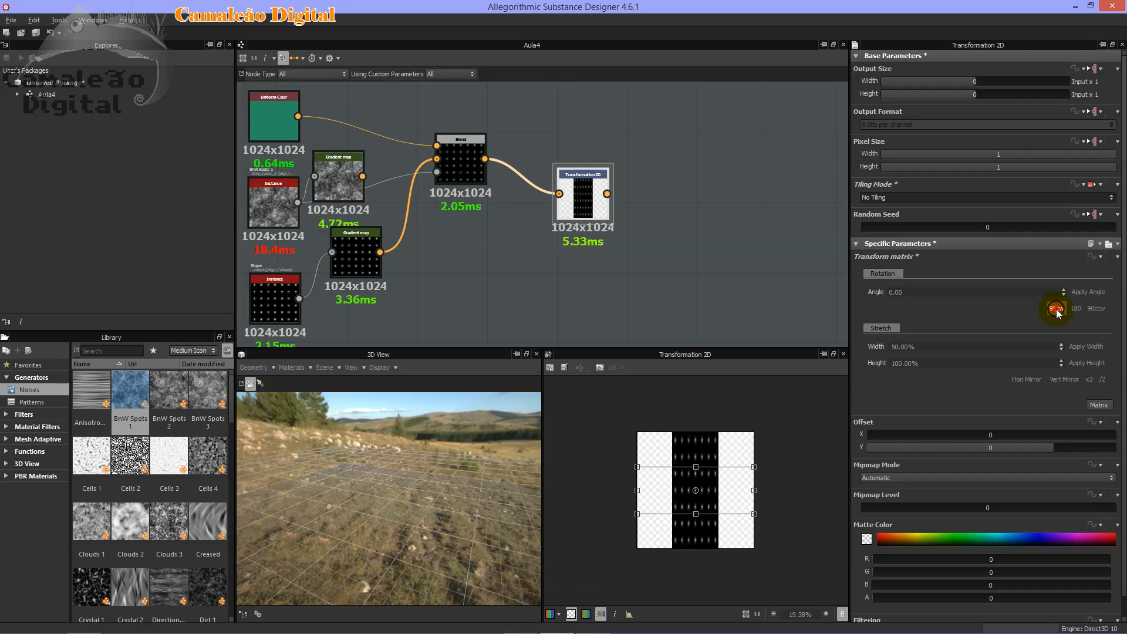
pyautogui.click(1078, 308)
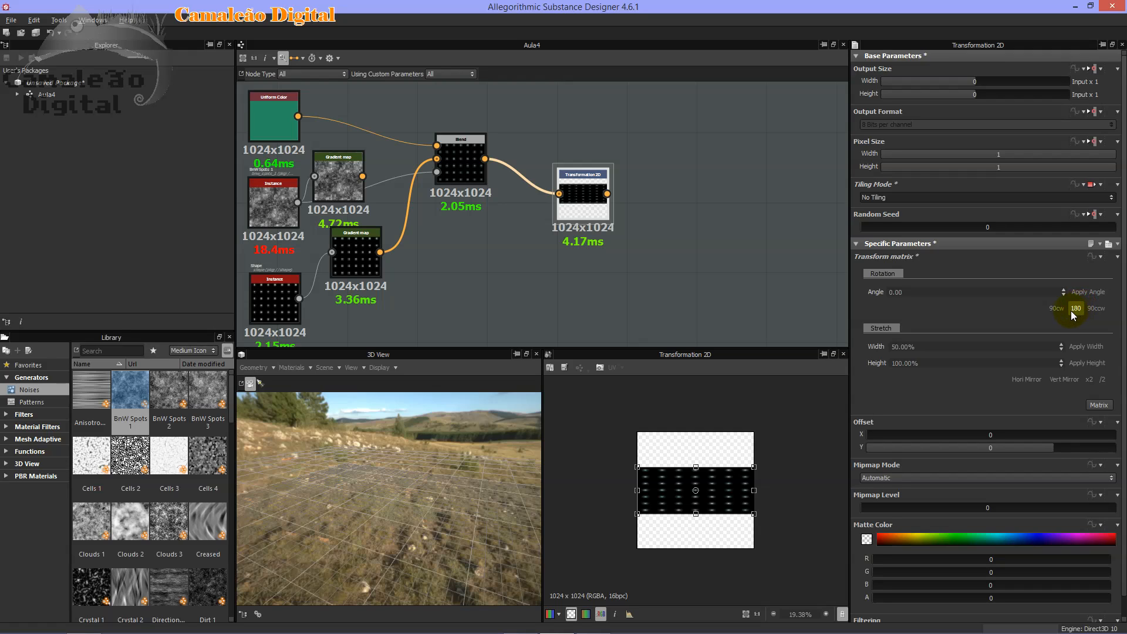
pyautogui.click(1098, 309)
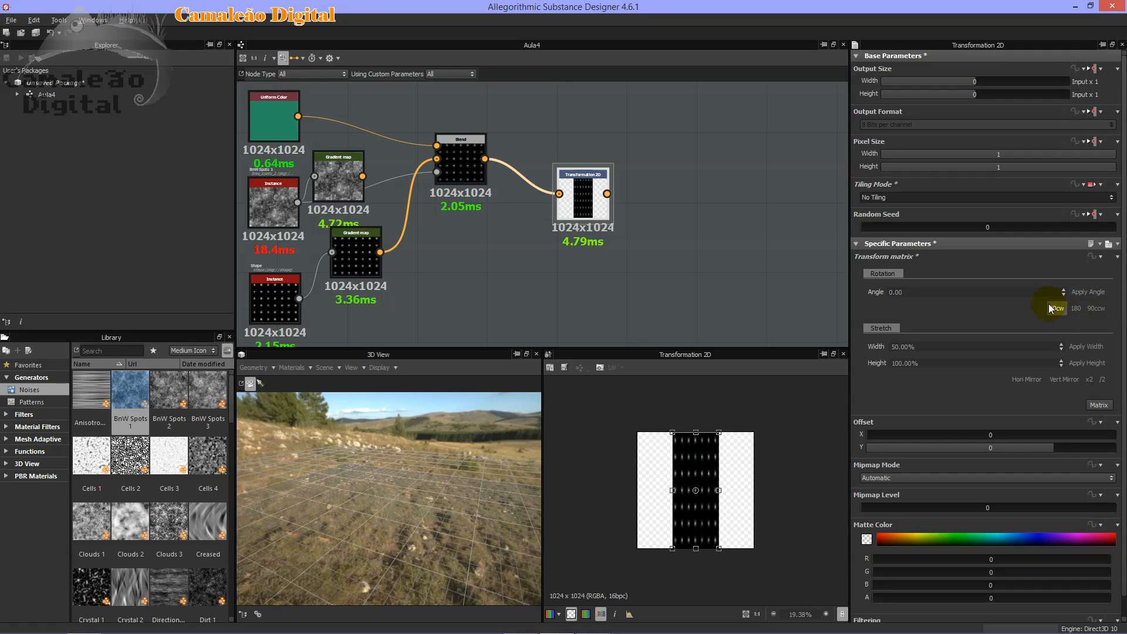
# Rotate the Transformation 2D texture by a custom angle of 30°.
pyautogui.doubleClick(918, 292)
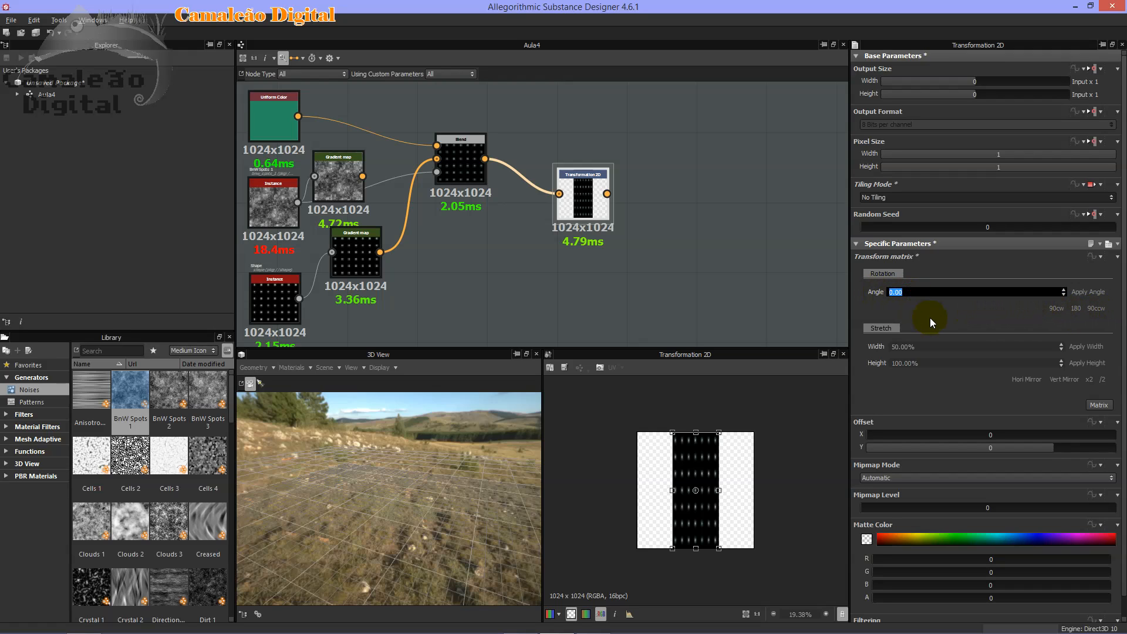
pyautogui.write('30')
pyautogui.press('Return')
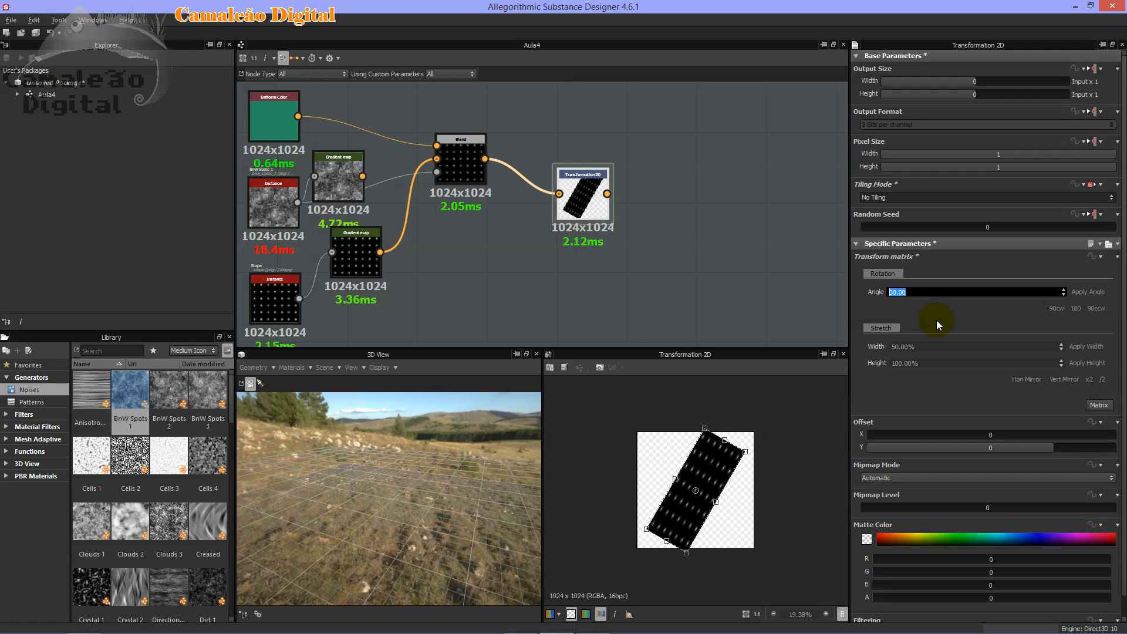
# Try a rotation angle of 0 to straighten the texture, and rotate it back with an angle of -30.
pyautogui.write('0')
pyautogui.press('Return')
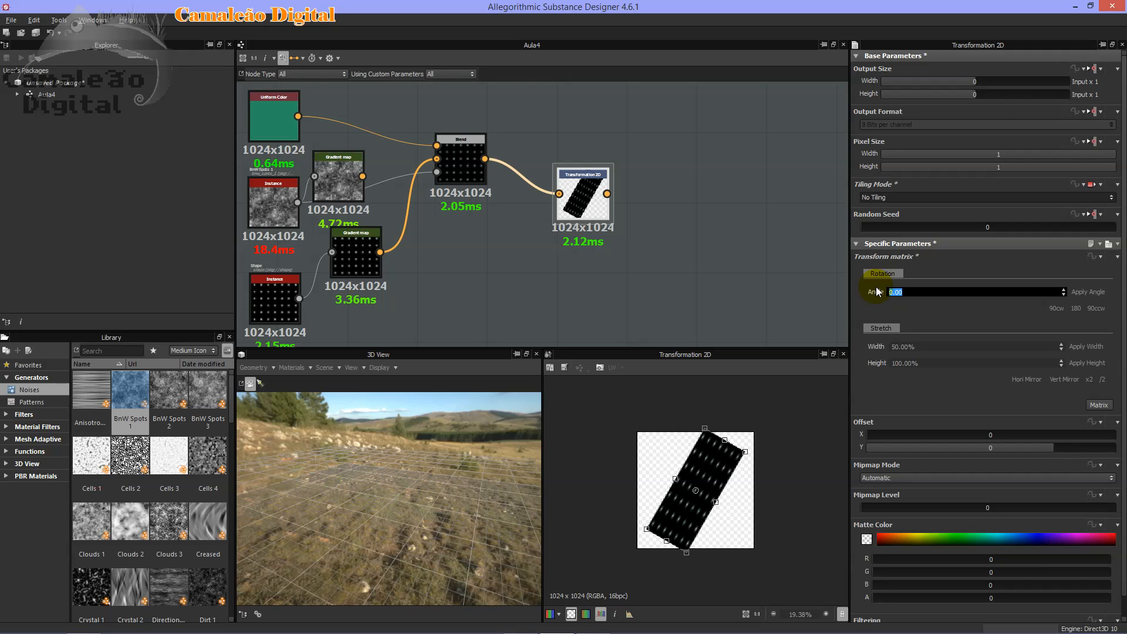
pyautogui.write('-30')
pyautogui.press('Return')
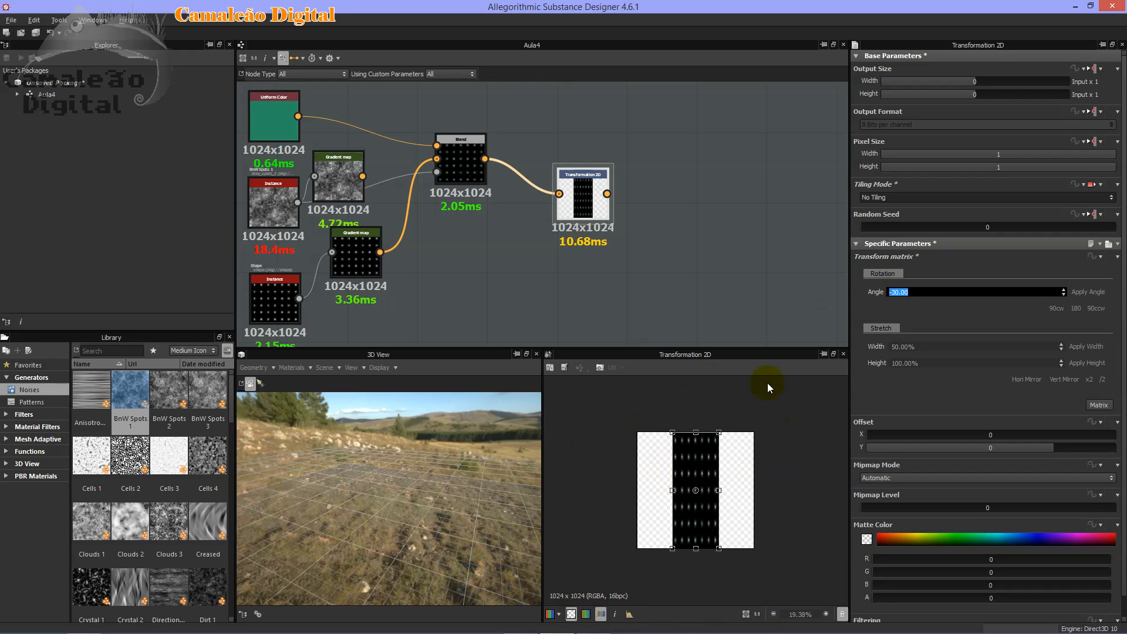
# Try to restore the texture's full width by applying a Stretch Width of 100%.
pyautogui.click(910, 347)
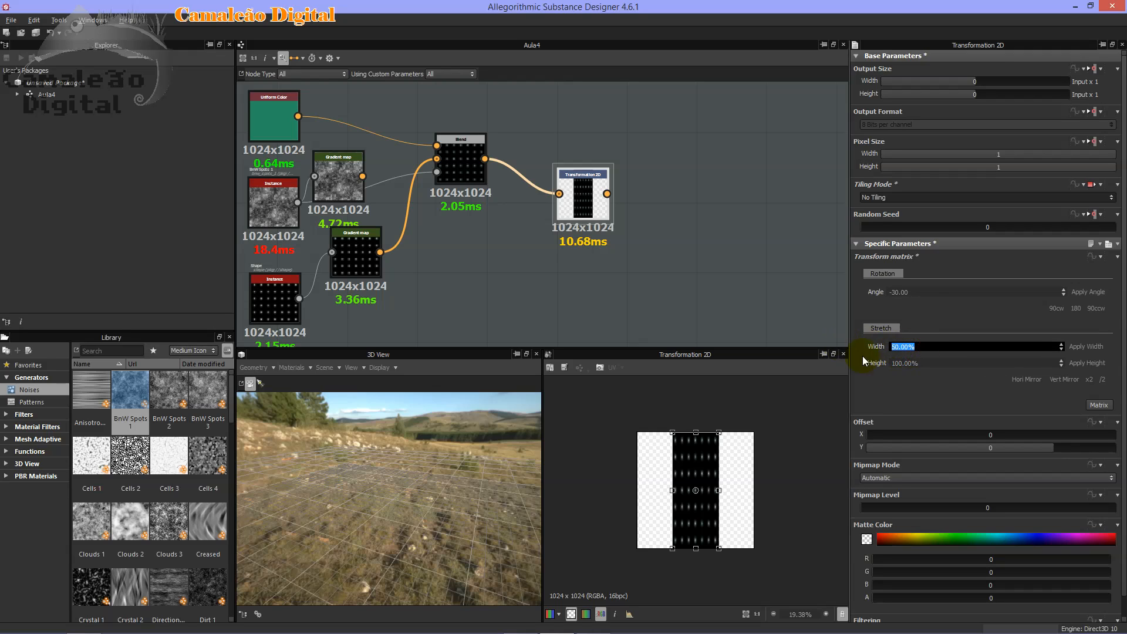
pyautogui.write('100')
pyautogui.press('Return')
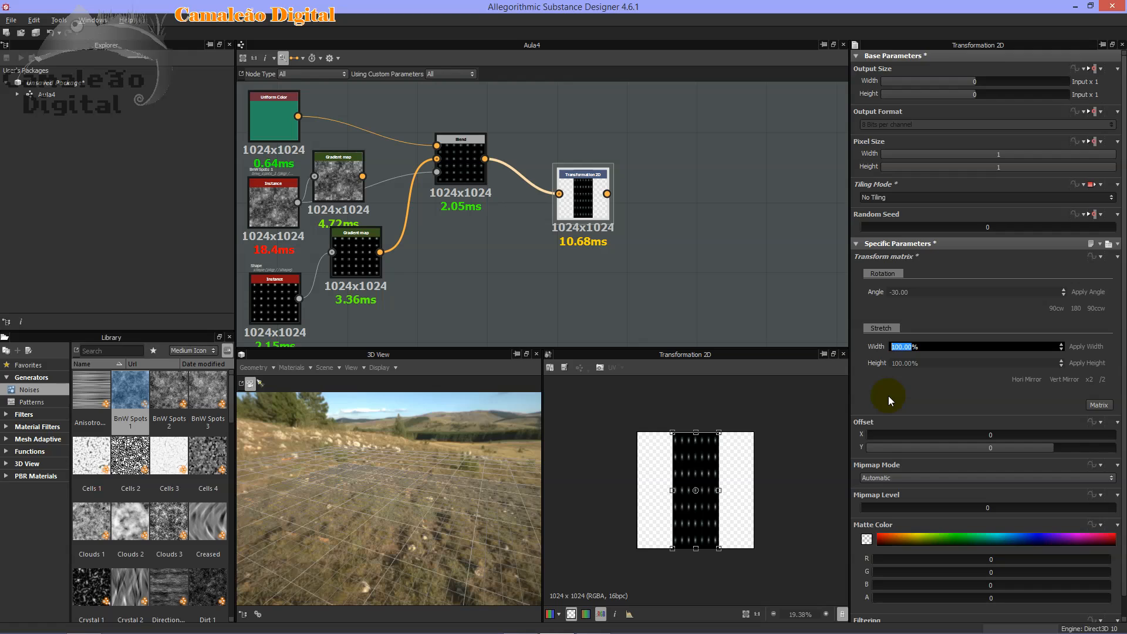
# Widen the narrowed Transformation 2D texture by applying a Stretch Width of 180%.
pyautogui.click(888, 397)
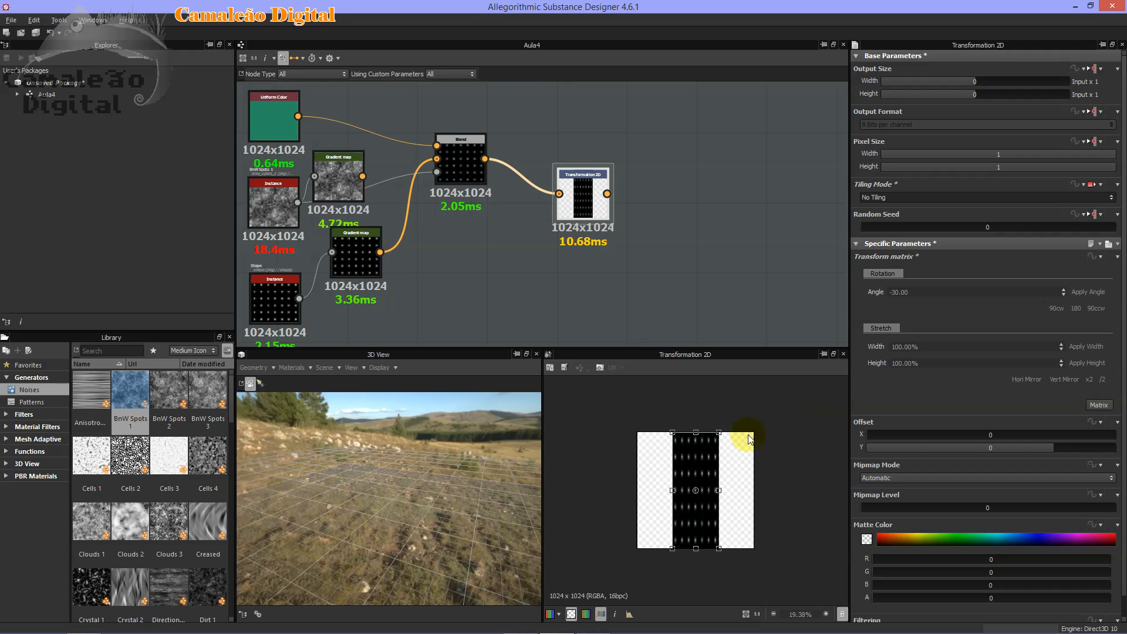
pyautogui.scroll(2, 745, 457)
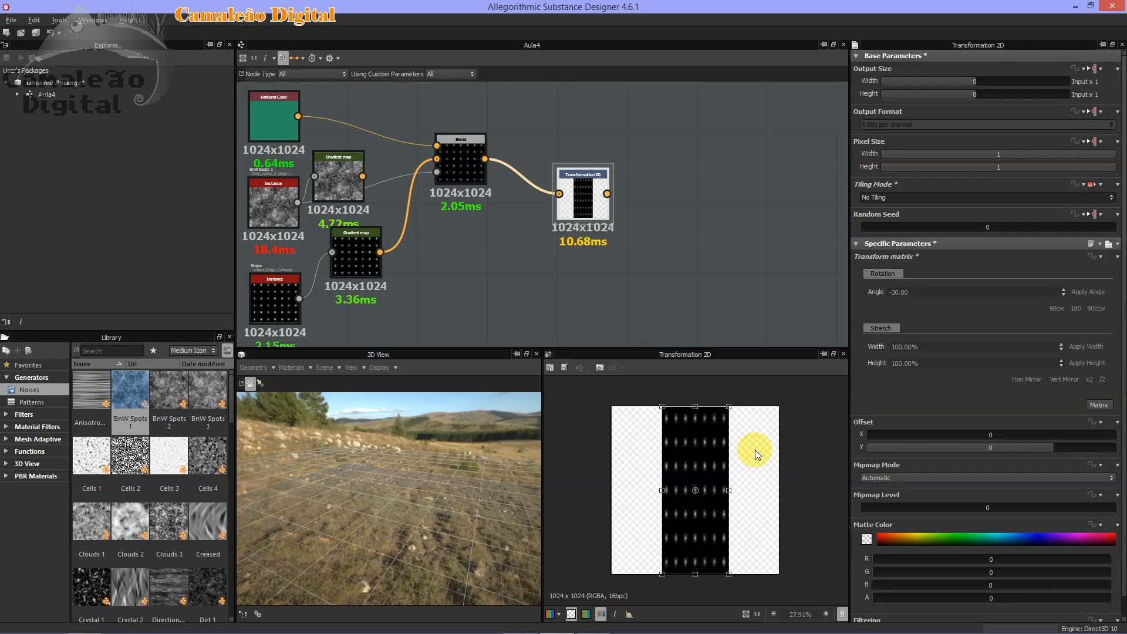
pyautogui.click(918, 347)
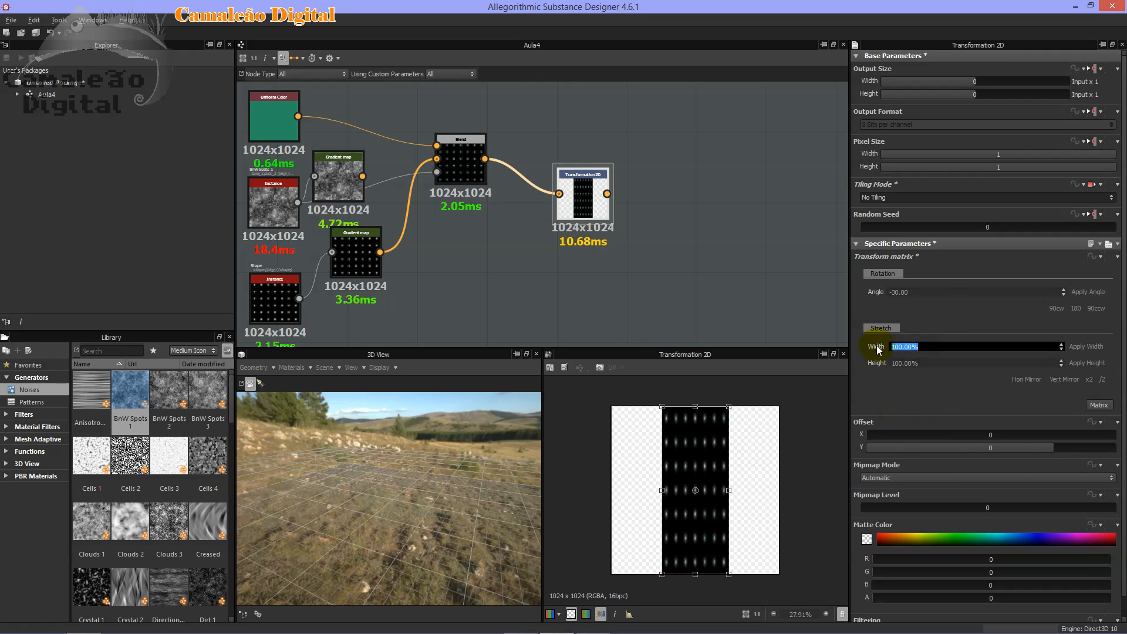
pyautogui.write('180')
pyautogui.press('Return')
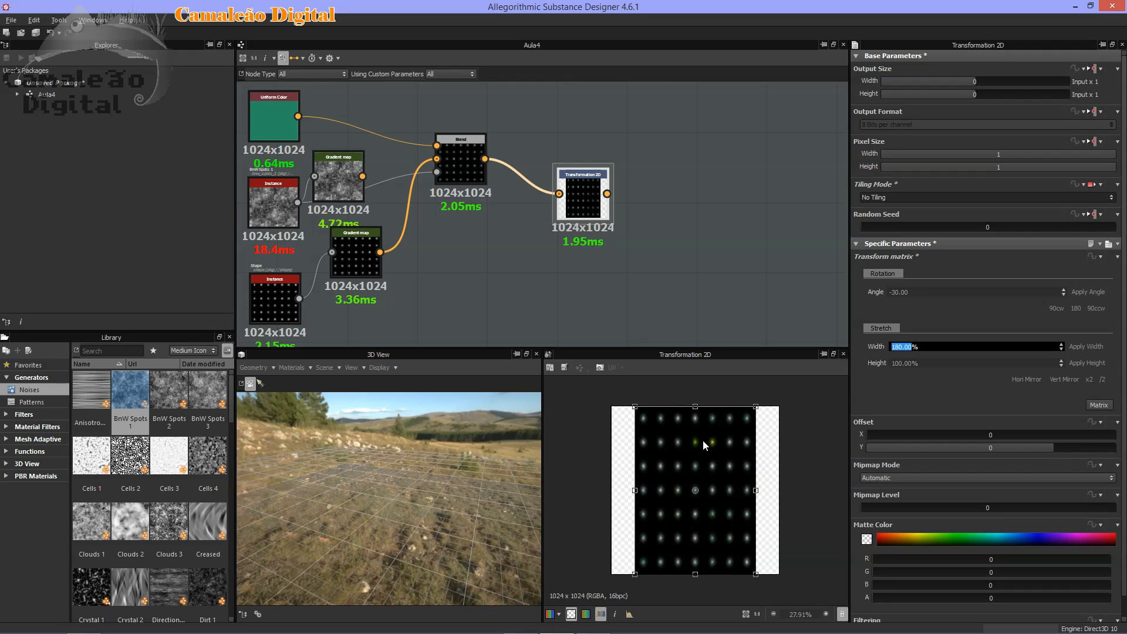
# Replace the Transformation 2D node with a new one and connect the Blend output to its input.
pyautogui.click(578, 199)
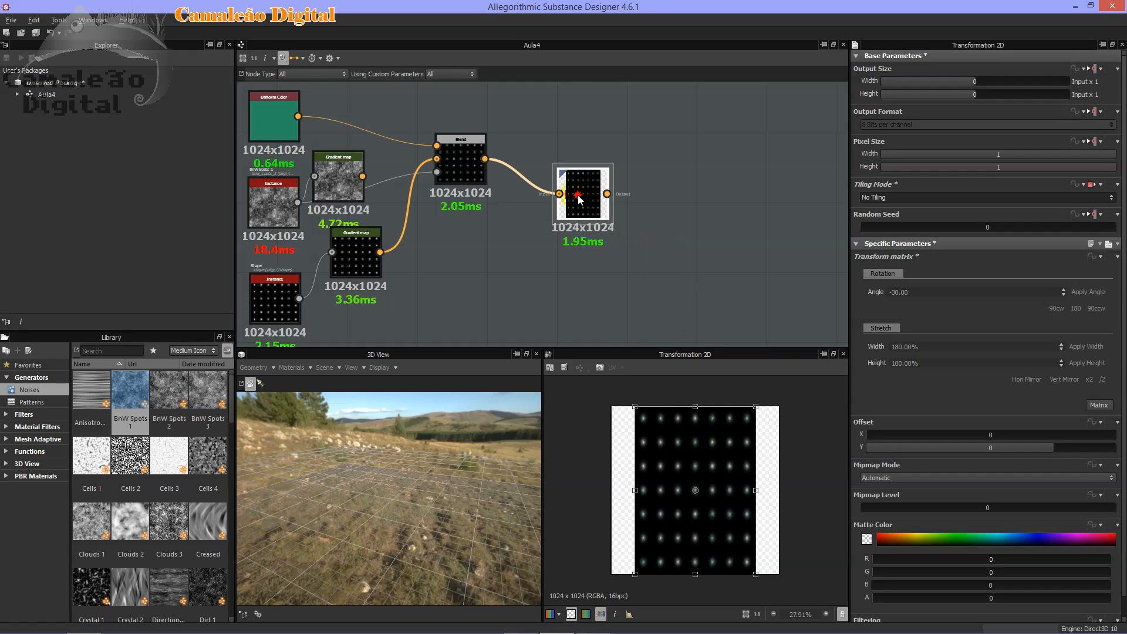
pyautogui.press('Delete')
pyautogui.rightClick(594, 178)
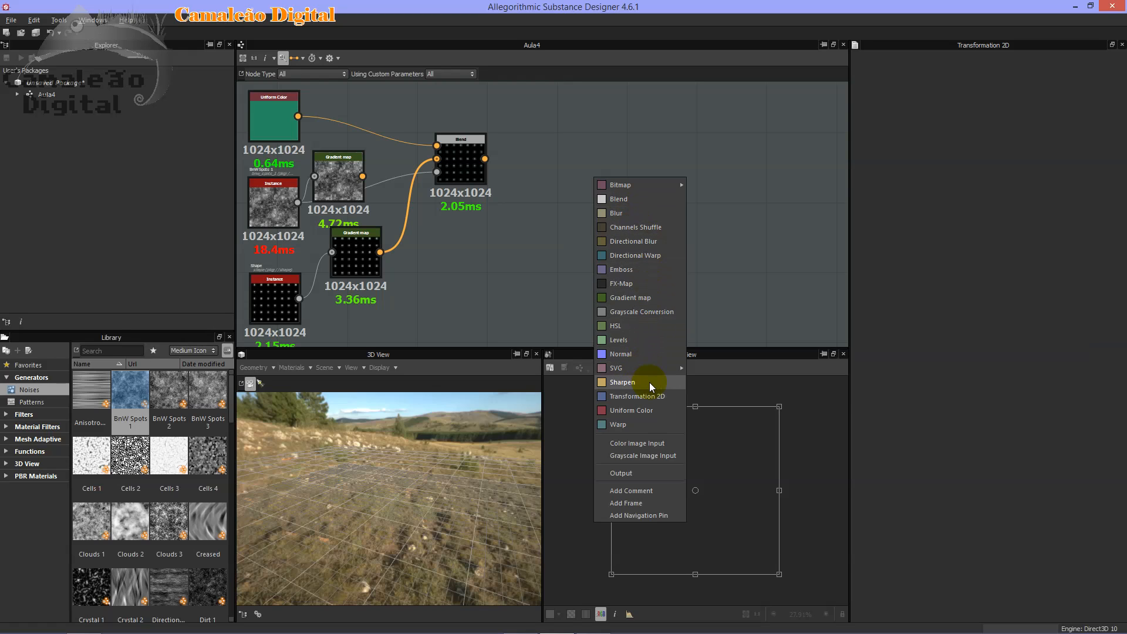
pyautogui.click(648, 397)
pyautogui.moveTo(485, 159); pyautogui.dragTo(569, 177)
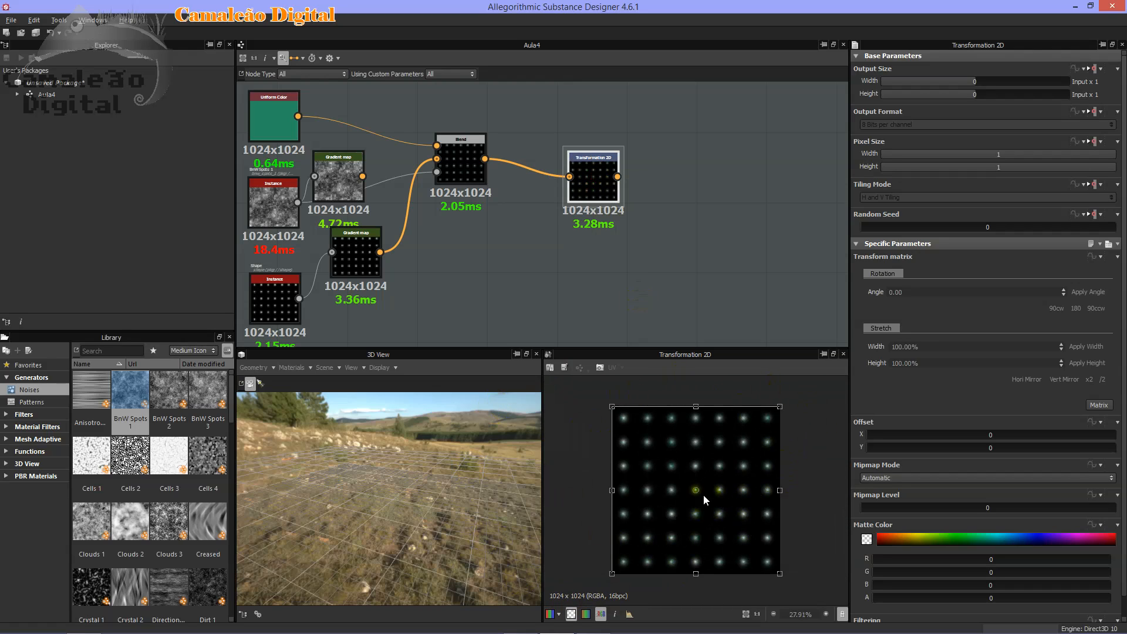
# Squeeze the new Transformation 2D texture horizontally with a Stretch Width of 50%.
pyautogui.click(907, 346)
pyautogui.write('50')
pyautogui.press('Return')
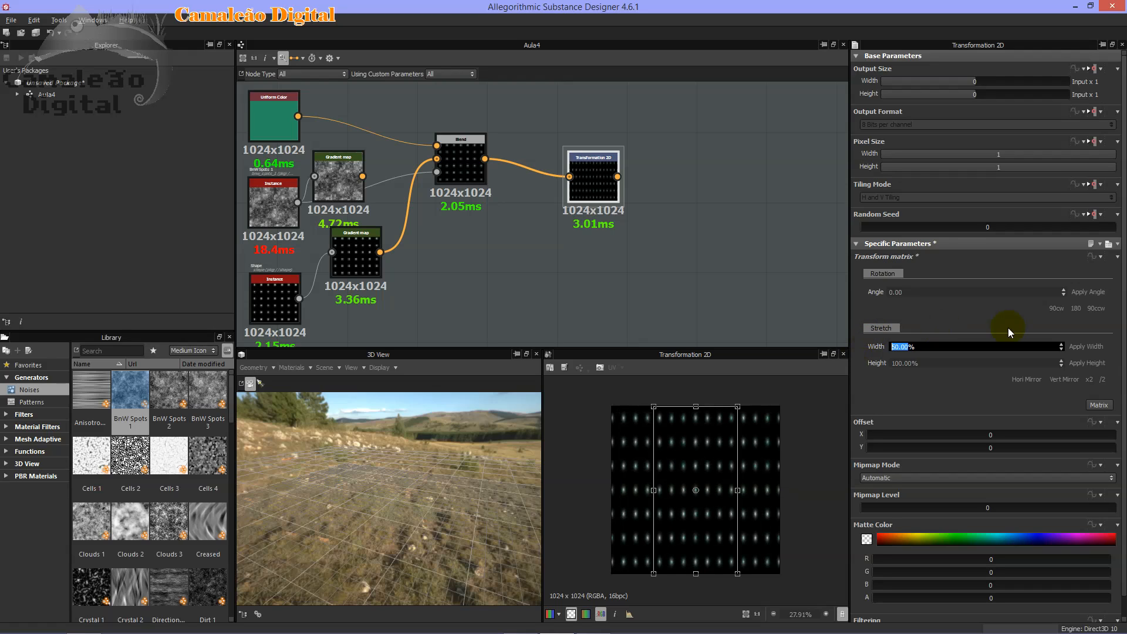
# Set the Transformation 2D node's Tiling Mode inheritance to Absolute and its Pixel Size inheritance to Relative to Parent.
pyautogui.click(1106, 142)
pyautogui.click(1105, 142)
pyautogui.click(1087, 180)
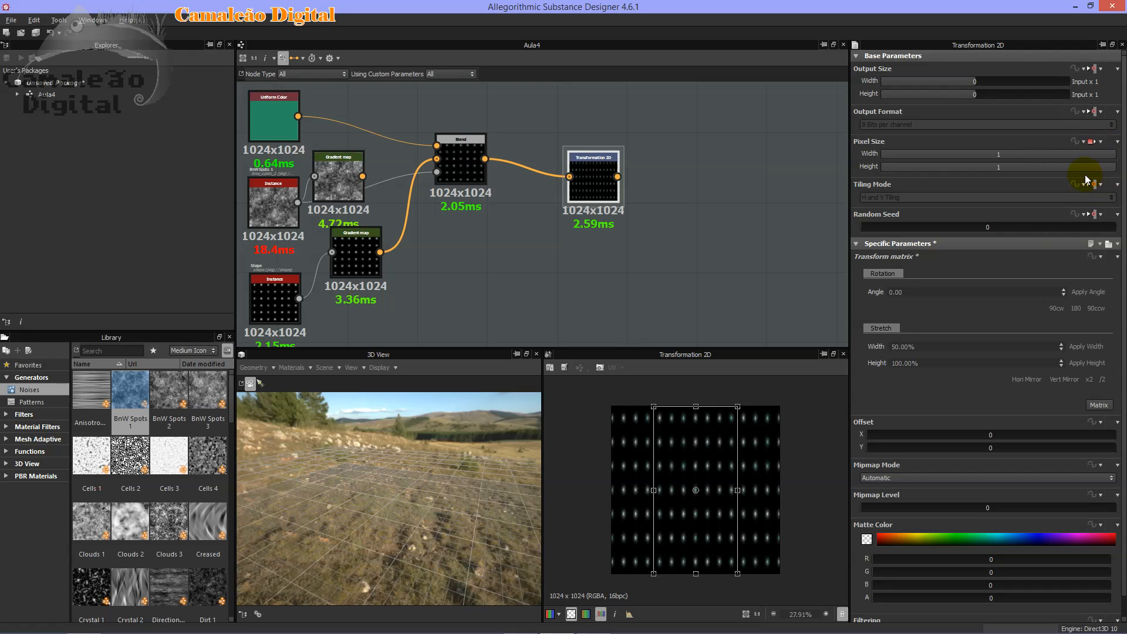
pyautogui.click(1096, 184)
pyautogui.click(1090, 229)
pyautogui.click(1092, 142)
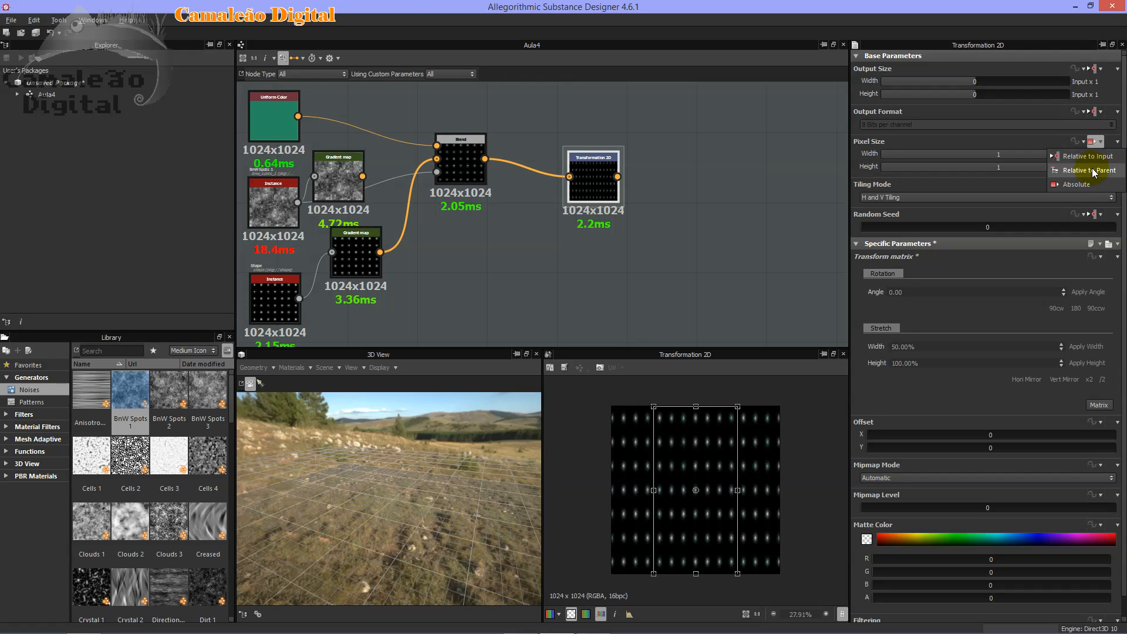
pyautogui.click(1090, 170)
# Set the Tiling Mode to No Tiling and reset the Transform matrix to its default value.
pyautogui.click(958, 198)
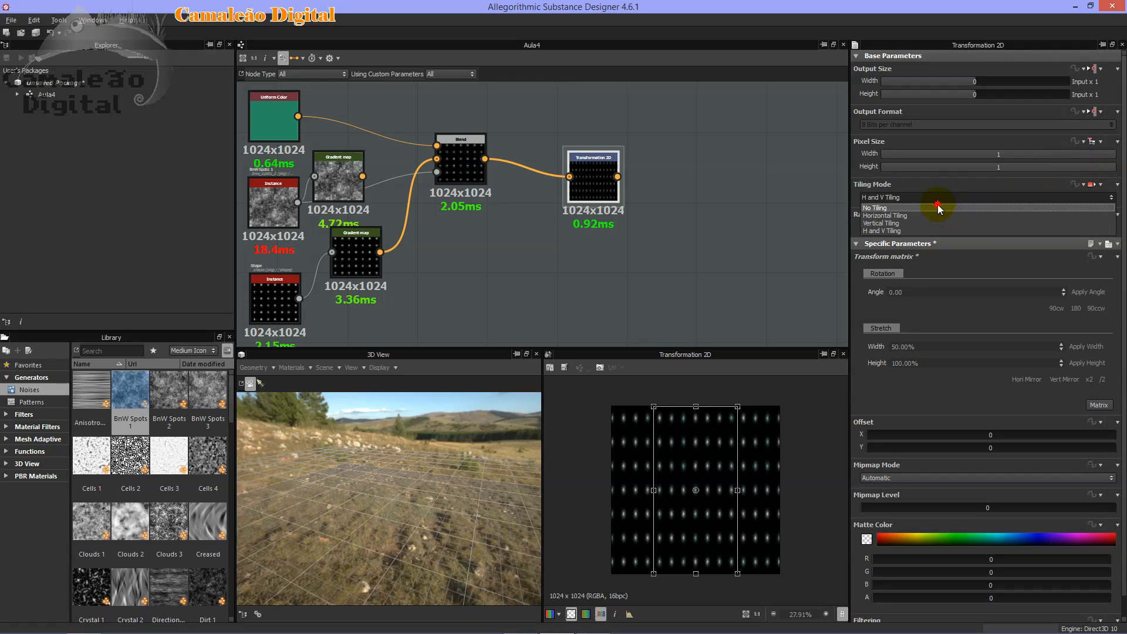
pyautogui.click(938, 209)
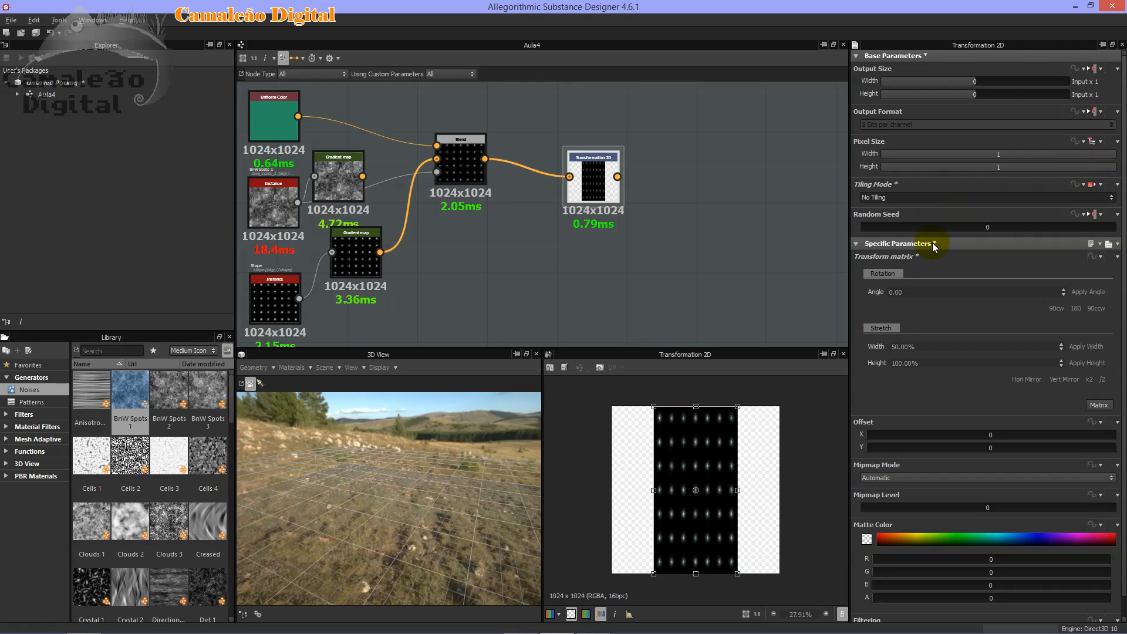
pyautogui.click(1113, 257)
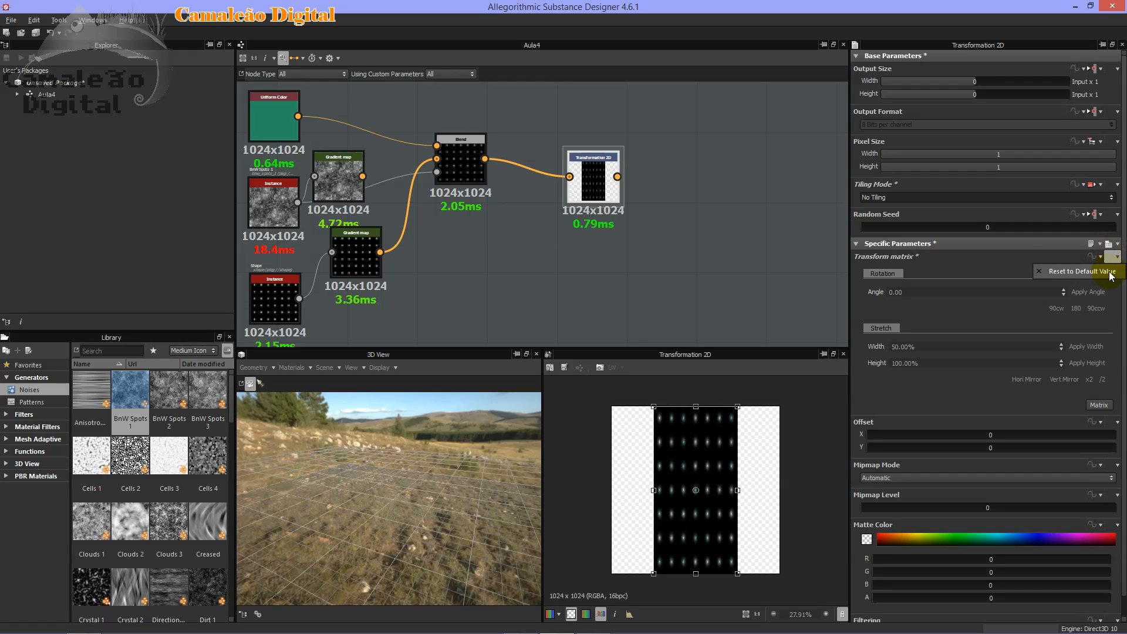
pyautogui.click(1111, 276)
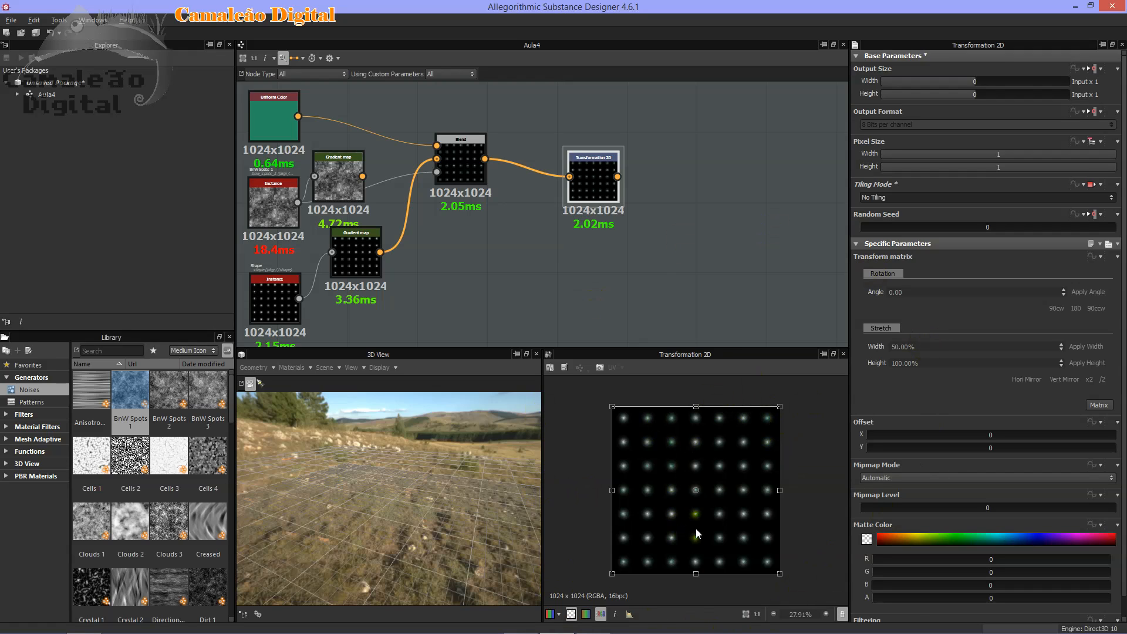
# Rearrange the graph, shifting the Transformation 2D node slightly upward and placing the noise Gradient map beside the dots' Gradient map.
pyautogui.moveTo(656, 226); pyautogui.dragTo(679, 264, button='middle')
pyautogui.scroll(3, 679, 264)
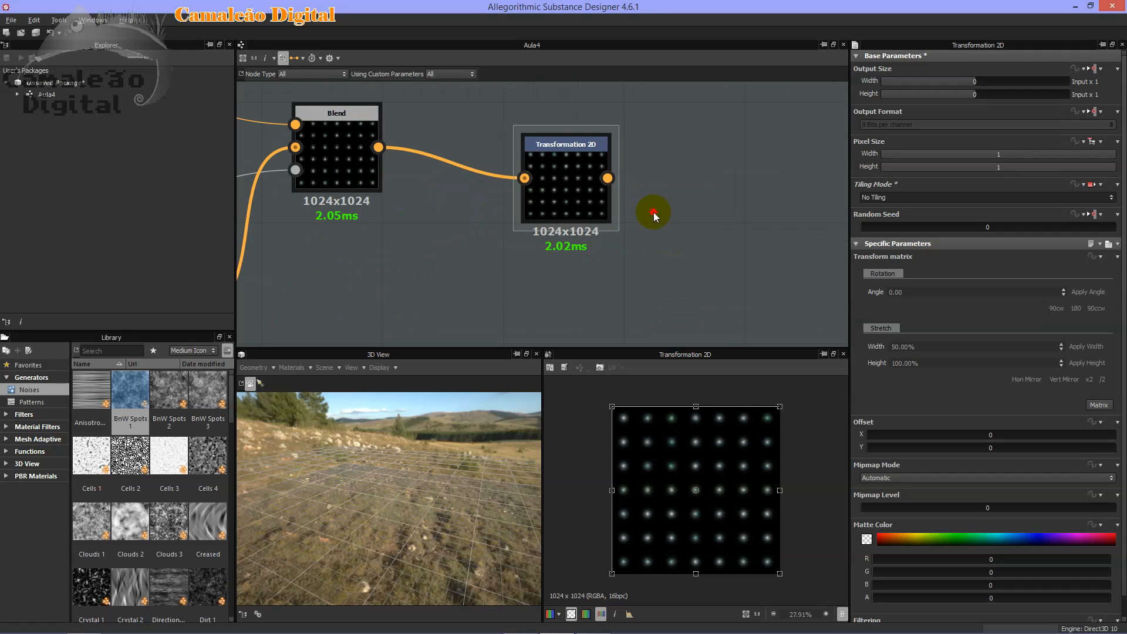
pyautogui.moveTo(658, 219); pyautogui.dragTo(730, 206, button='middle')
pyautogui.moveTo(668, 166); pyautogui.dragTo(699, 257, button='middle')
pyautogui.moveTo(708, 197); pyautogui.dragTo(707, 154, button='middle')
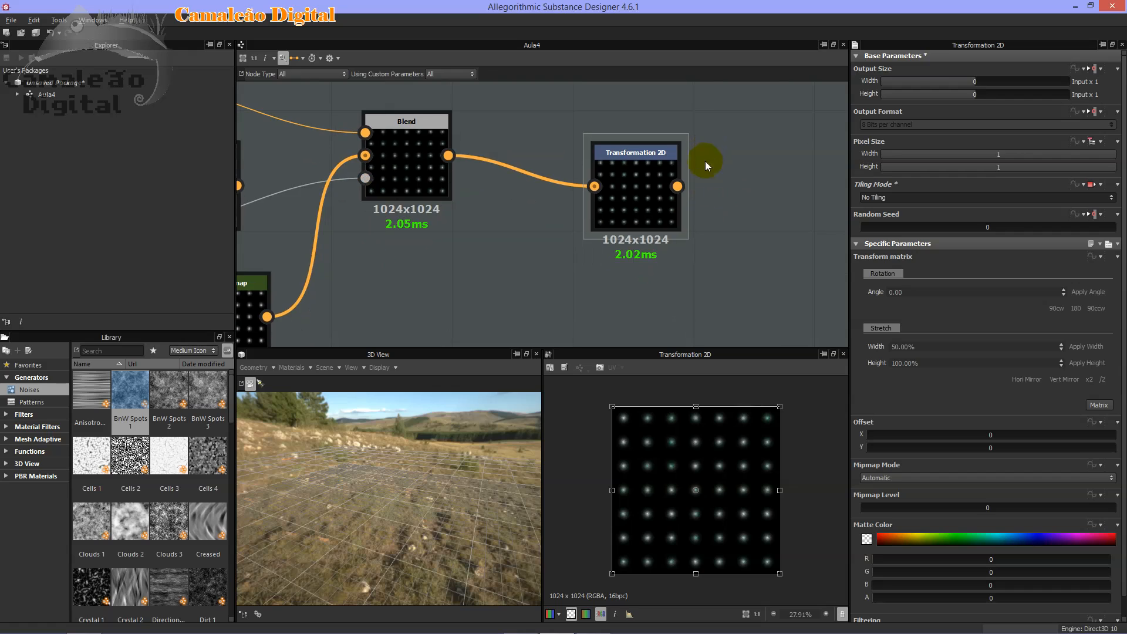
pyautogui.scroll(-2, 700, 202)
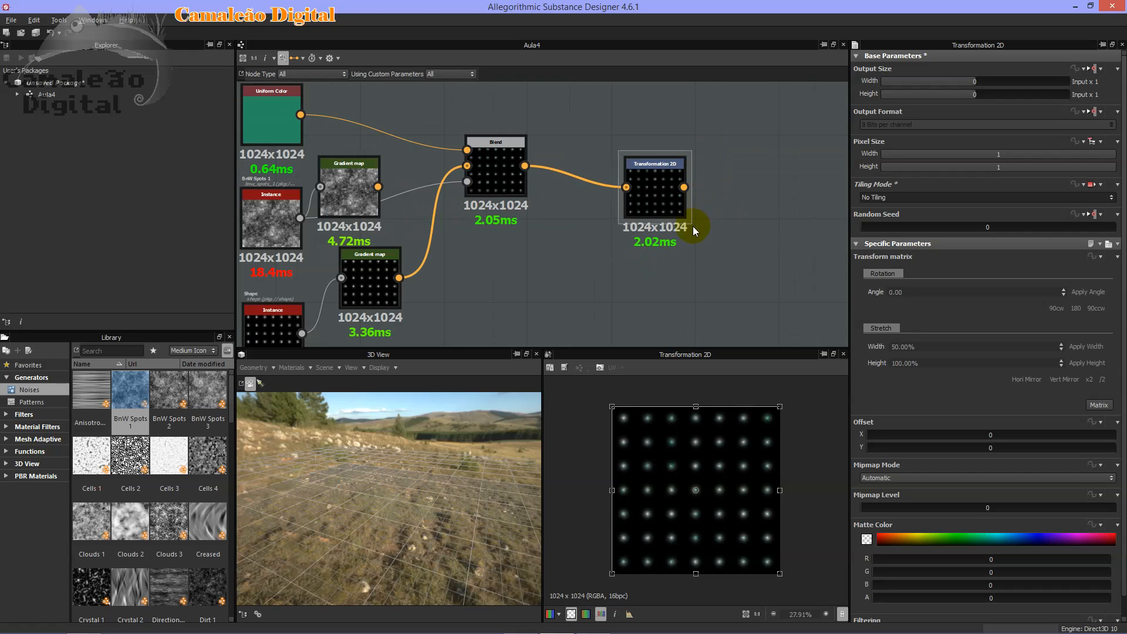
pyautogui.moveTo(667, 199); pyautogui.dragTo(668, 170)
pyautogui.moveTo(623, 221); pyautogui.dragTo(668, 216, button='middle')
pyautogui.click(563, 158)
pyautogui.moveTo(390, 176); pyautogui.dragTo(544, 277)
pyautogui.moveTo(611, 282); pyautogui.dragTo(608, 268, button='middle')
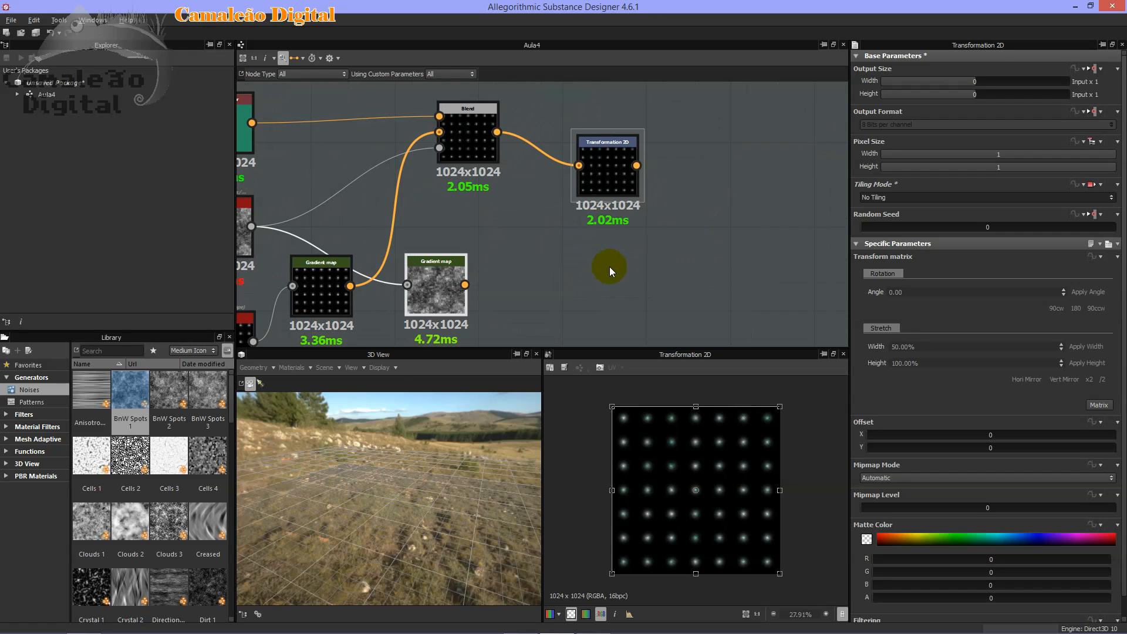
# Add a Blur node fed by the noise Gradient map and show its result in the 2D view.
pyautogui.rightClick(700, 204)
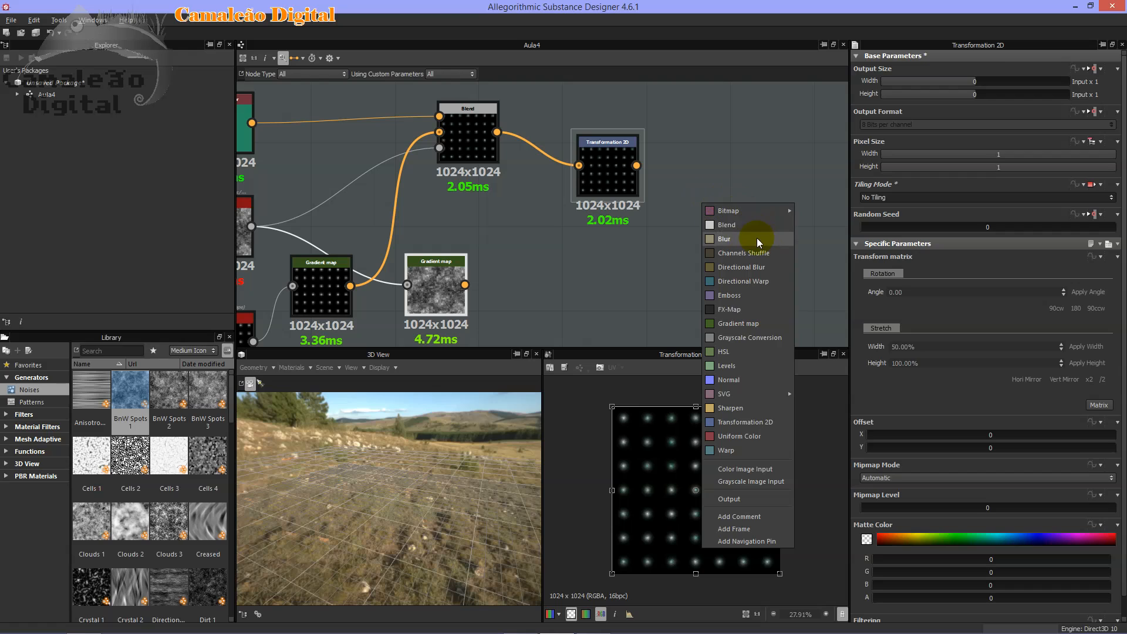
pyautogui.click(719, 239)
pyautogui.click(523, 286)
pyautogui.moveTo(524, 290); pyautogui.dragTo(610, 308)
pyautogui.doubleClick(609, 307)
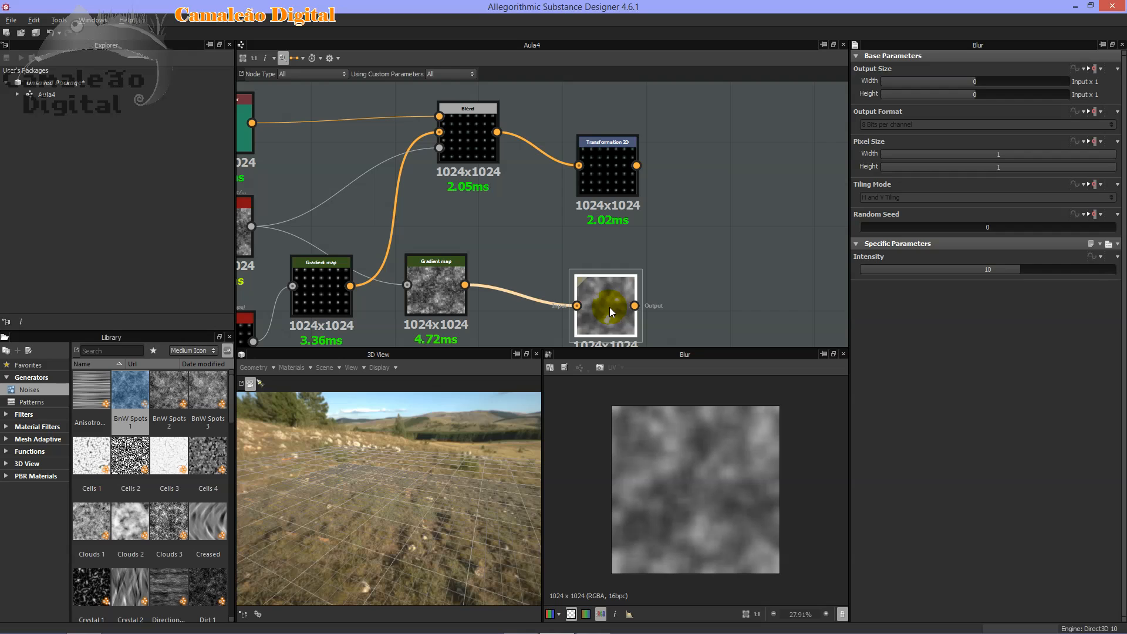
# Compare the noise Gradient map's fine detail at close range with the Blur node's result in the 2D view.
pyautogui.doubleClick(437, 290)
pyautogui.scroll(6, 449, 308)
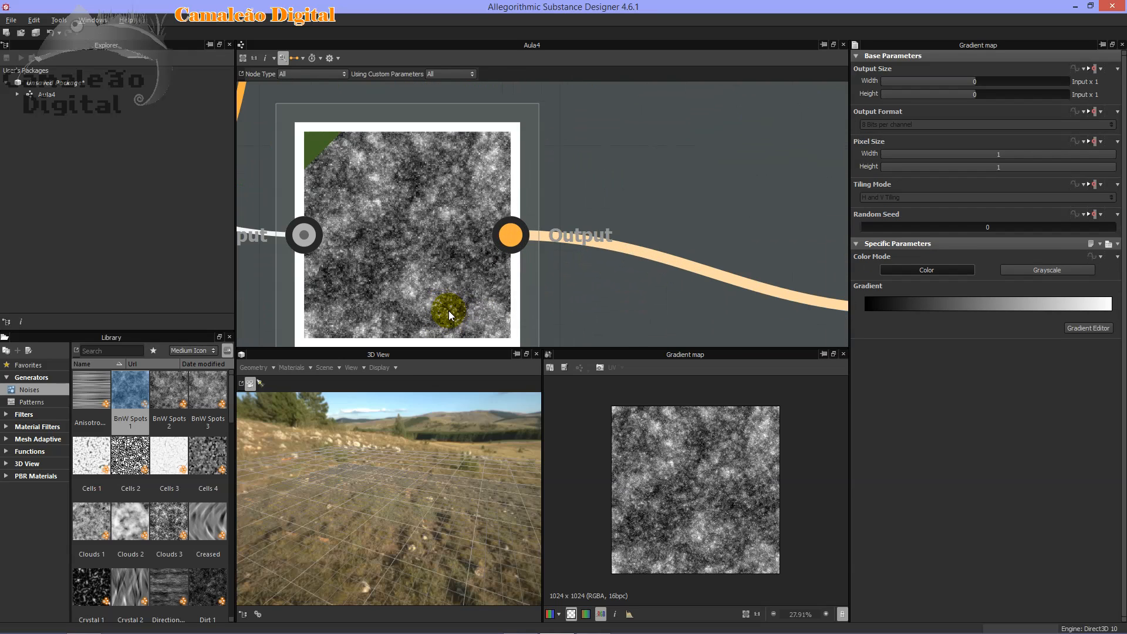
pyautogui.scroll(5, 734, 480)
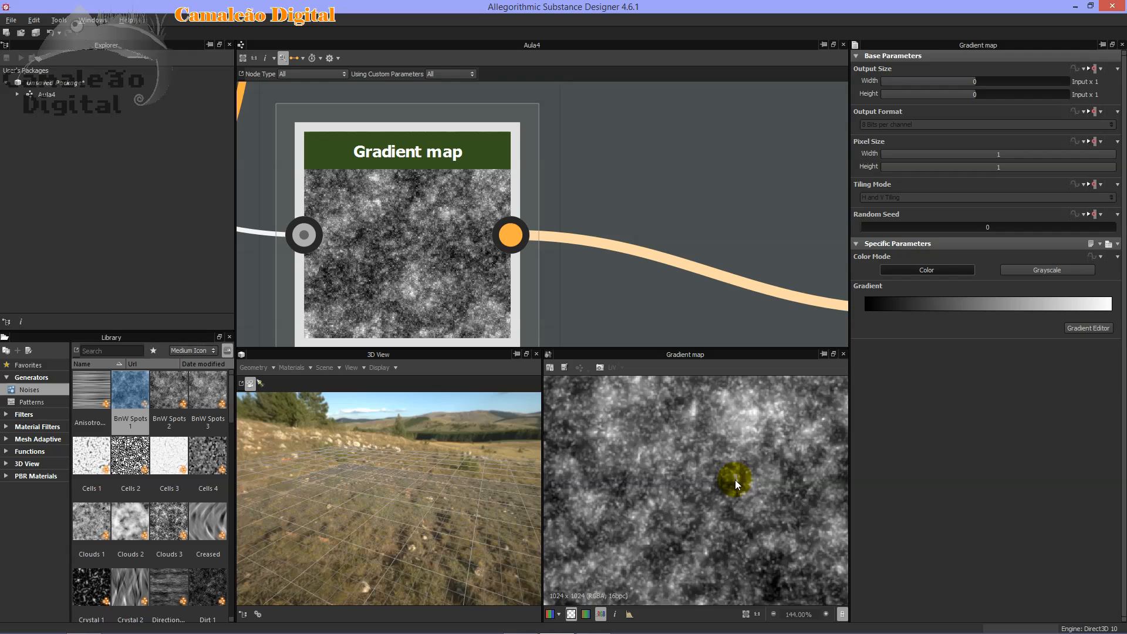
pyautogui.scroll(-5, 720, 475)
pyautogui.scroll(3, 720, 474)
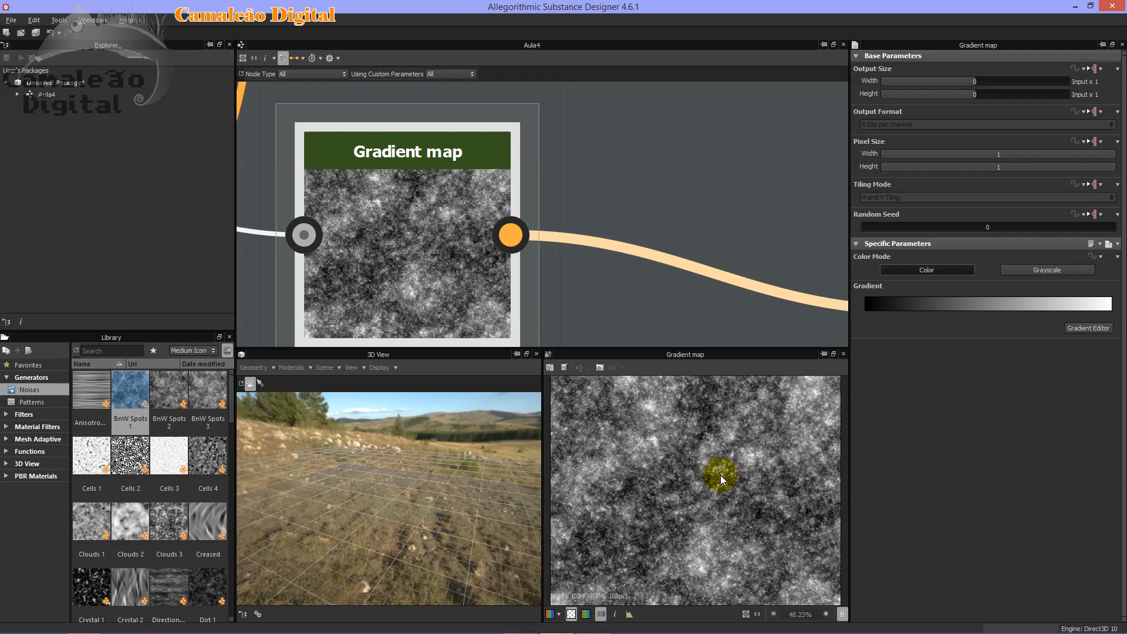
pyautogui.scroll(3, 720, 475)
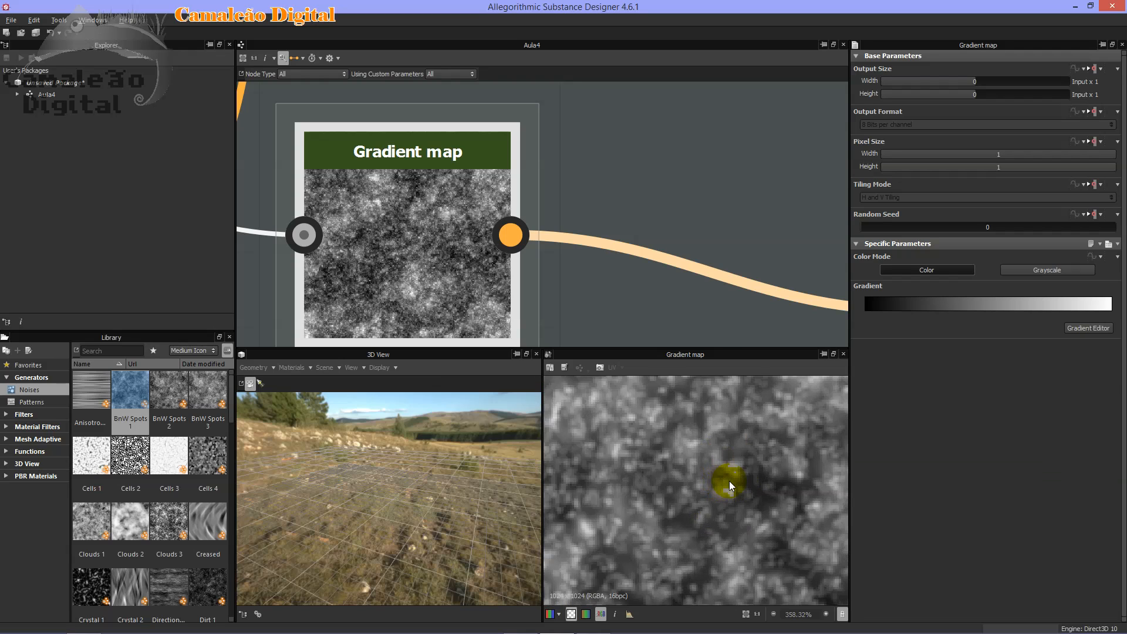
pyautogui.scroll(-3, 731, 480)
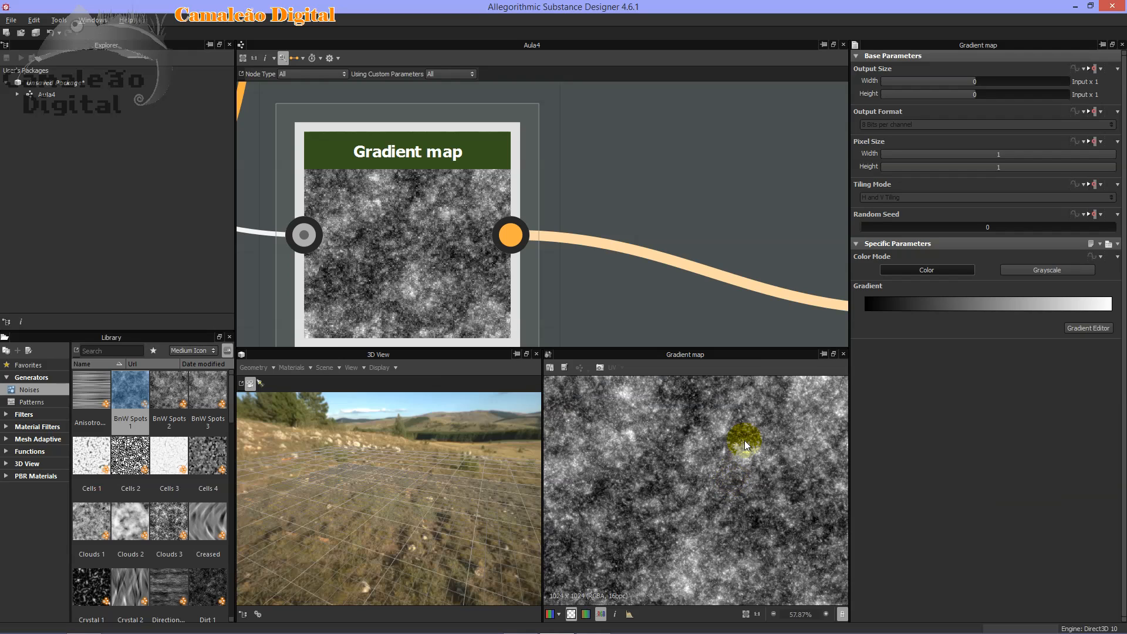
pyautogui.scroll(-5, 593, 179)
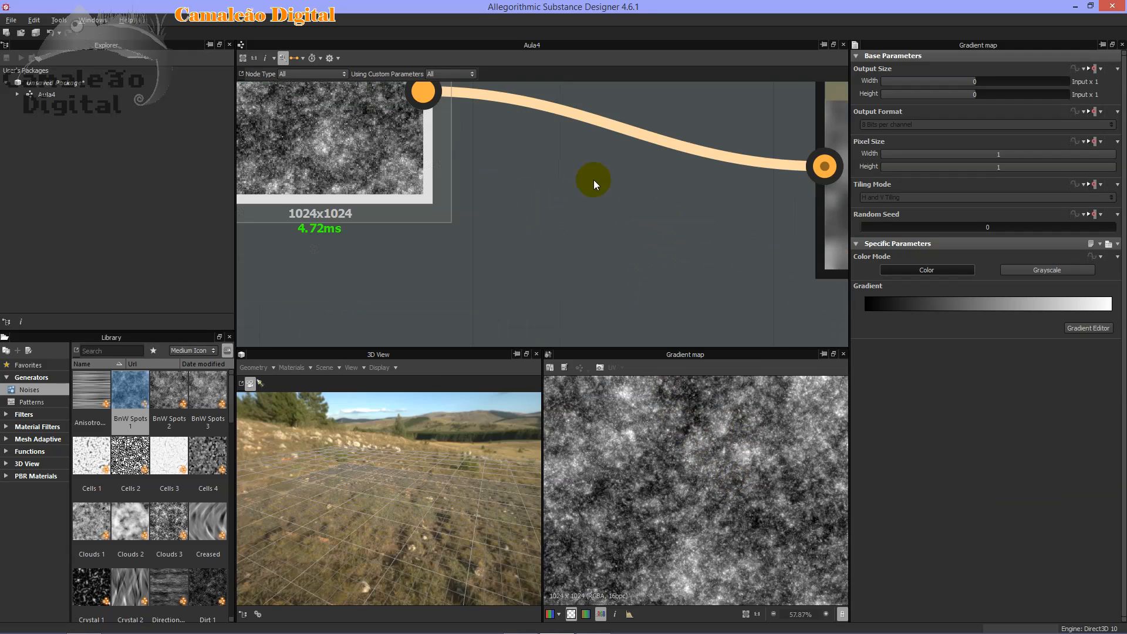
pyautogui.scroll(1, 600, 251)
pyautogui.click(685, 230)
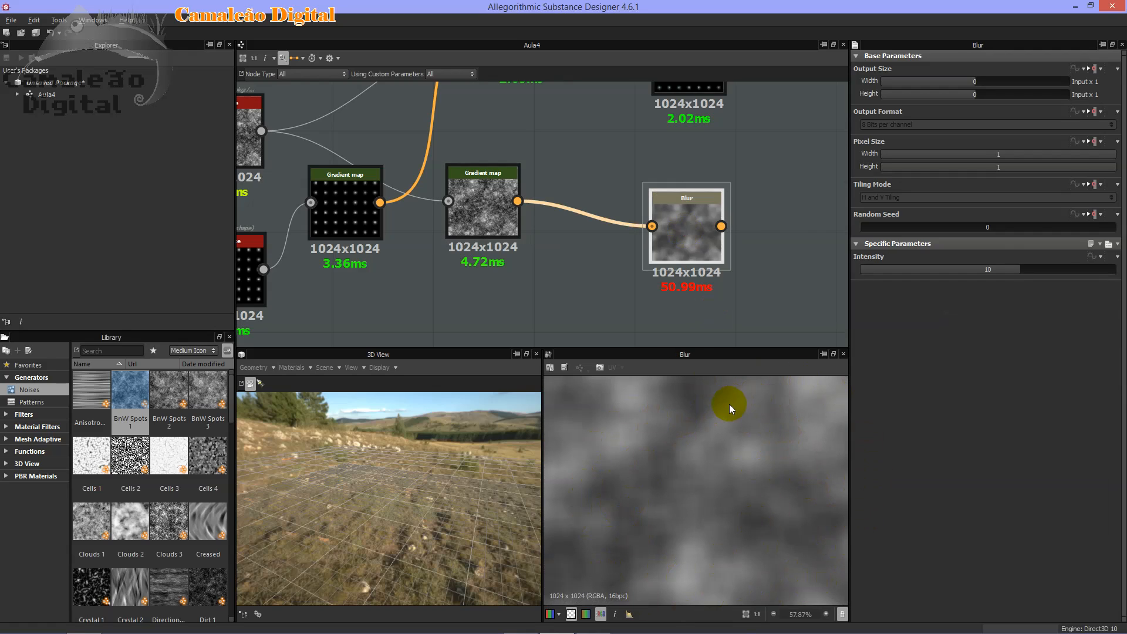
# Lower the Blur node's Intensity to 0, raise it to 16, and inspect the blurred noise.
pyautogui.moveTo(1015, 270); pyautogui.dragTo(852, 274)
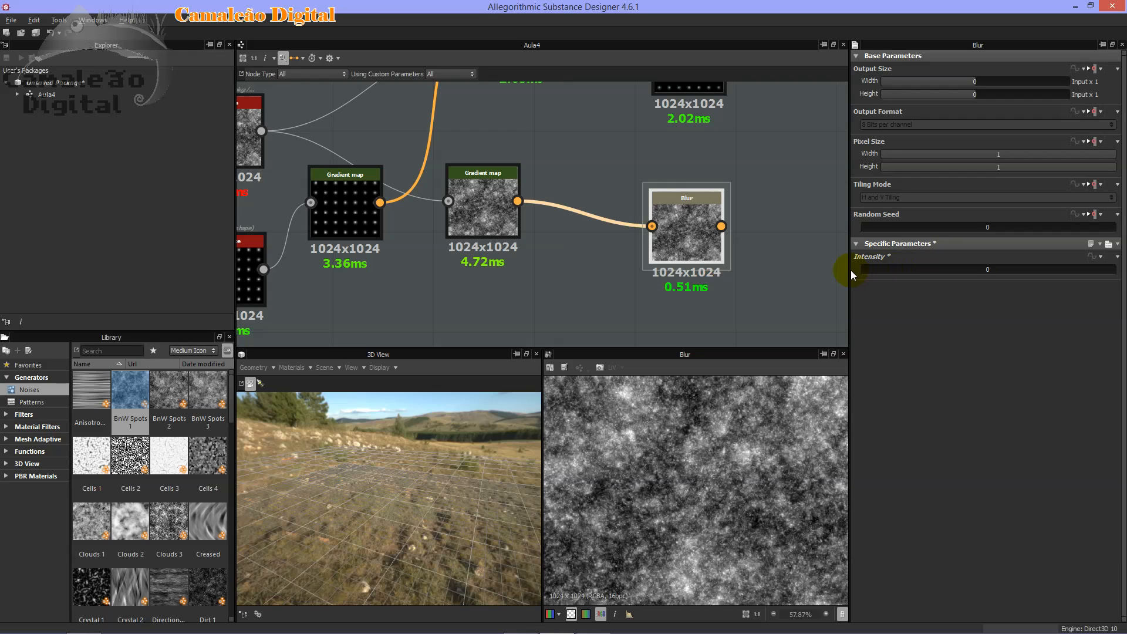
pyautogui.moveTo(851, 270); pyautogui.dragTo(1114, 269)
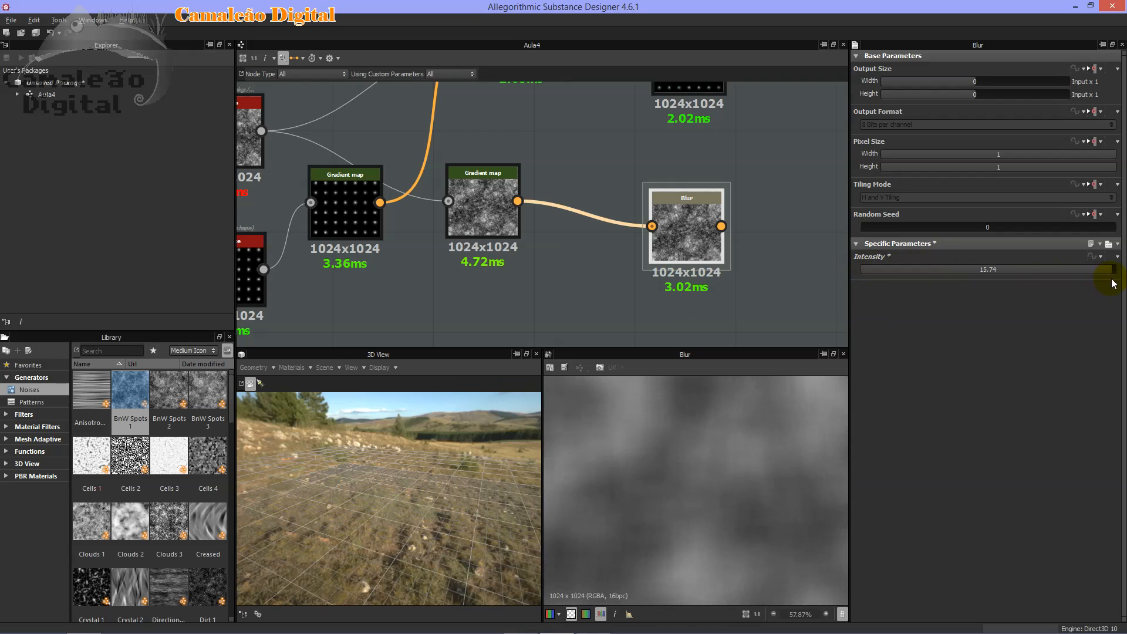
pyautogui.scroll(-10, 688, 499)
pyautogui.scroll(8, 691, 506)
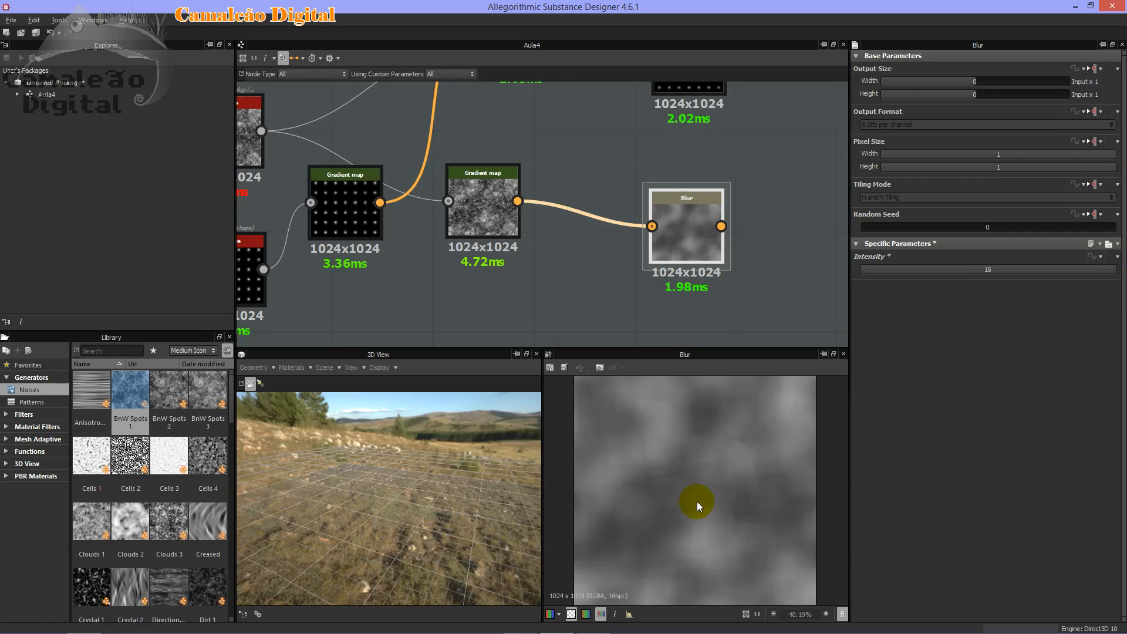
pyautogui.scroll(-4, 696, 501)
pyautogui.scroll(1, 697, 502)
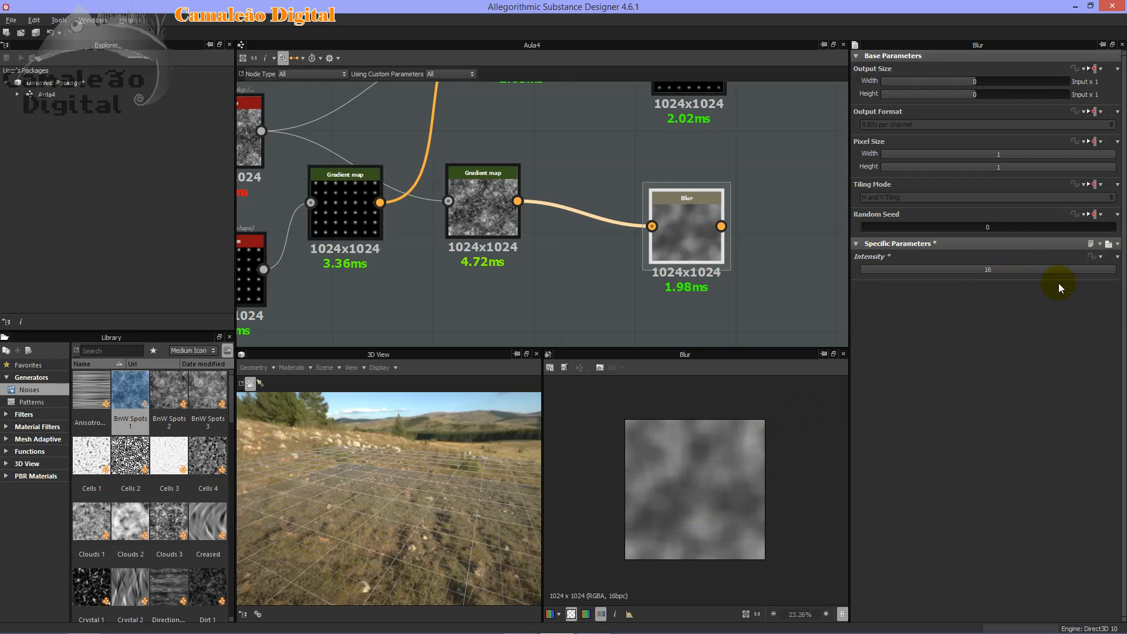
pyautogui.moveTo(1113, 270); pyautogui.dragTo(1120, 270)
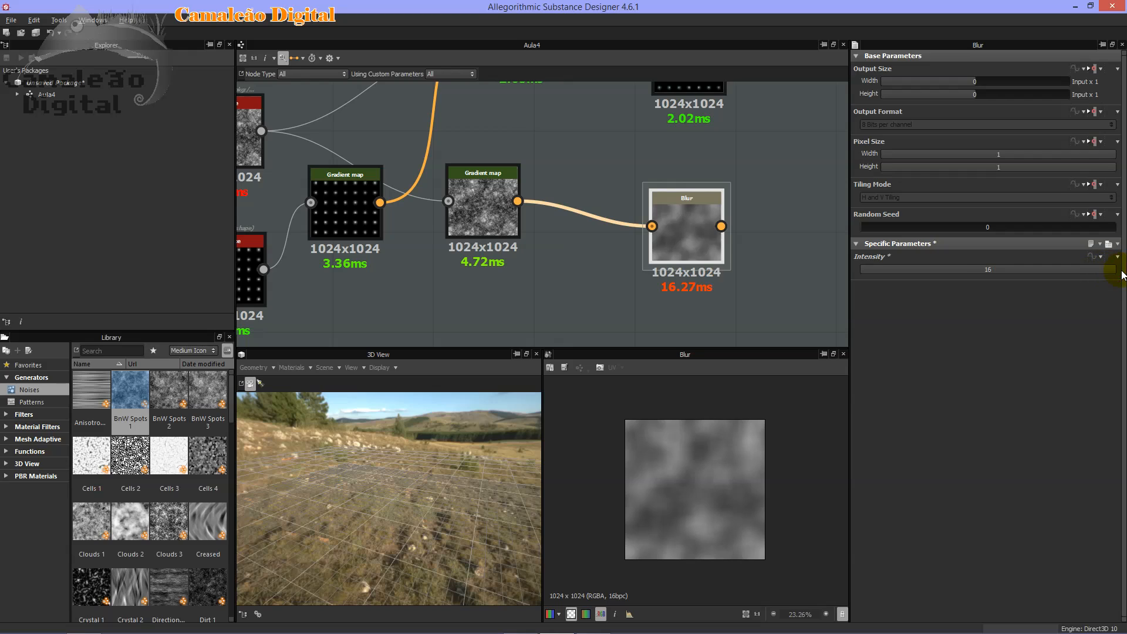
# Set the Blur node's Intensity to 1000.
pyautogui.doubleClick(991, 269)
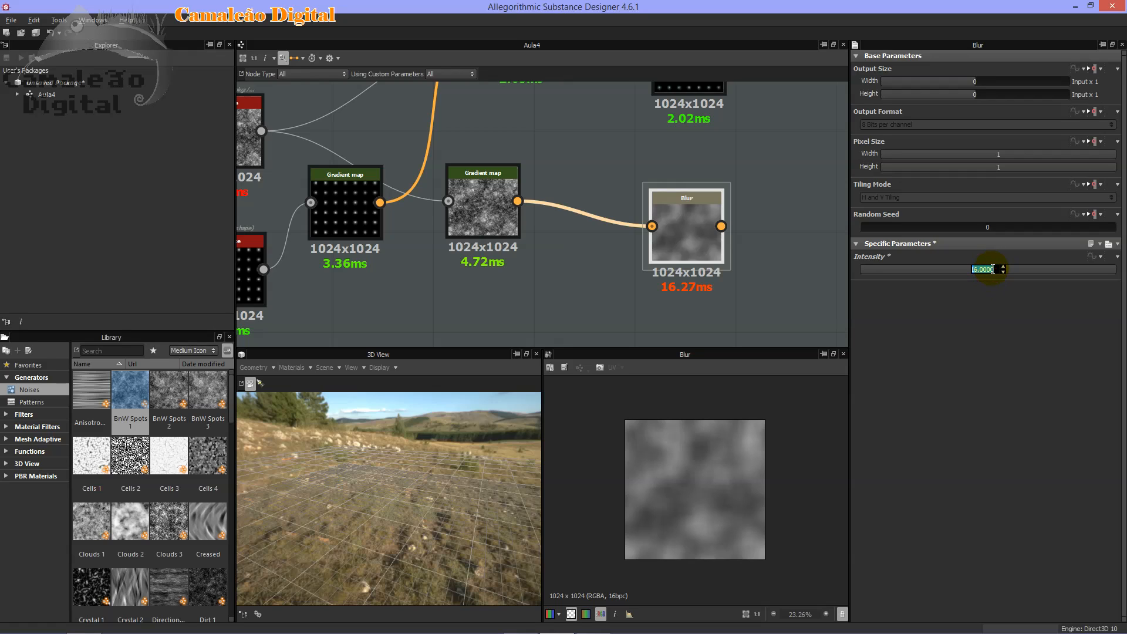
pyautogui.write('1000')
pyautogui.press('Return')
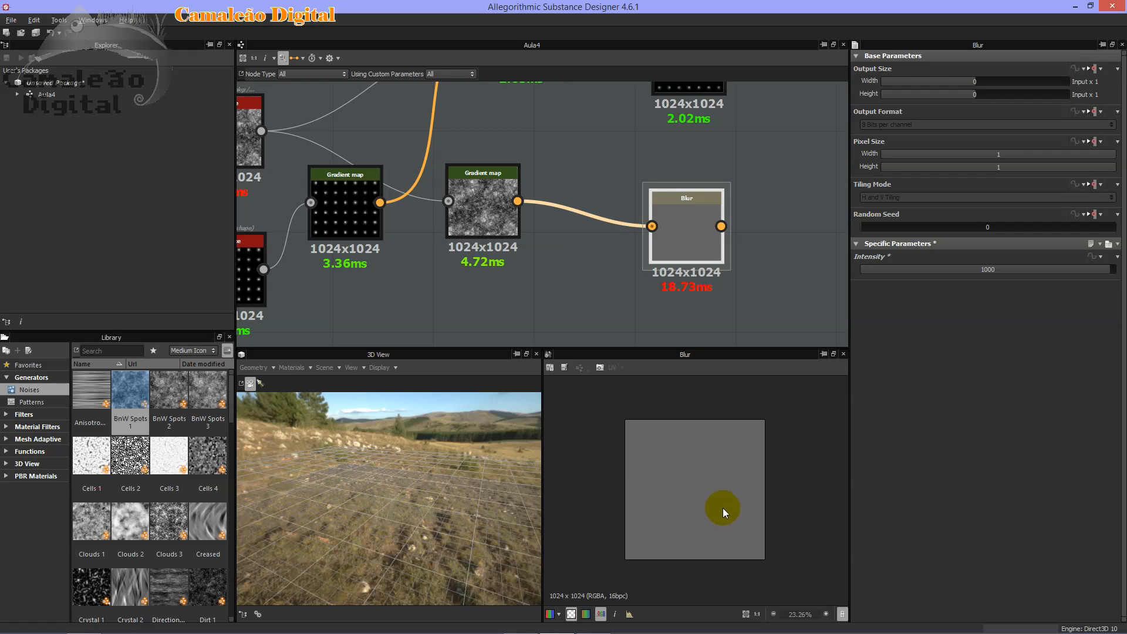
# Set the Blur node's Intensity to 1.
pyautogui.doubleClick(992, 270)
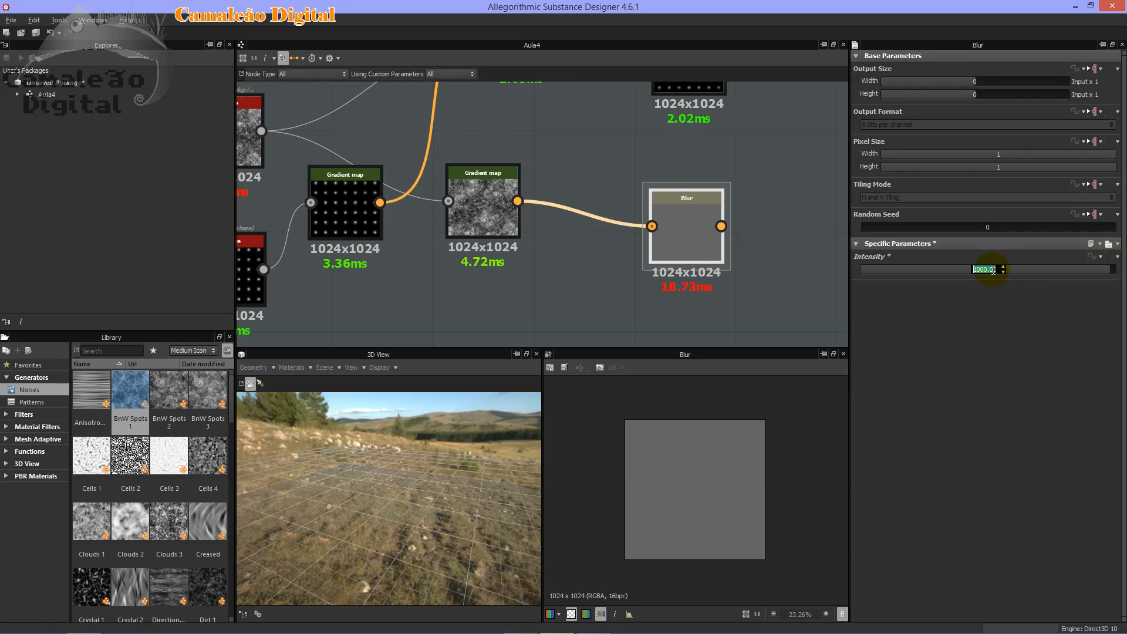
pyautogui.write('1')
pyautogui.press('Return')
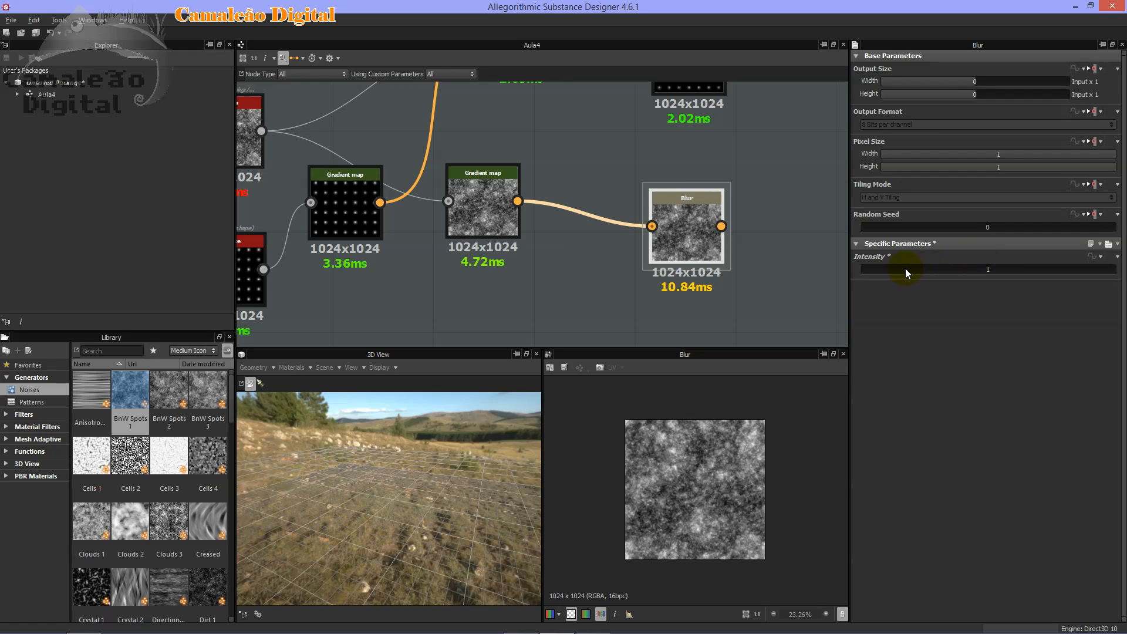
# Raise the Blur node's Intensity to about 804.57 and reset that parameter to its default value.
pyautogui.moveTo(862, 270); pyautogui.dragTo(1062, 272)
pyautogui.click(1115, 256)
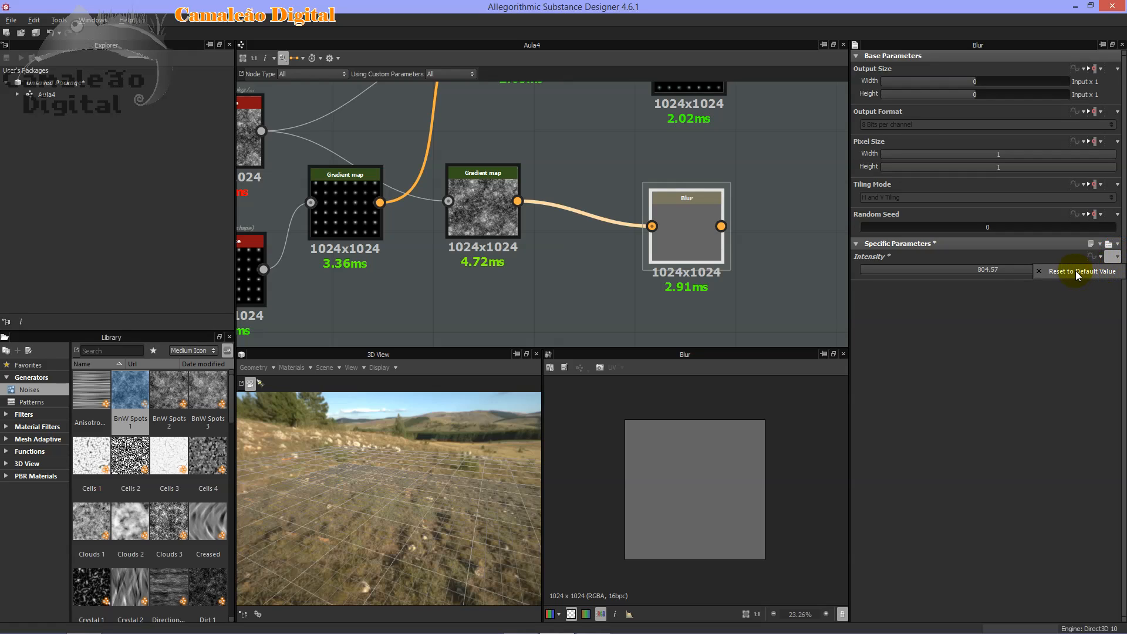
pyautogui.click(1105, 273)
# Change the Blur node's Intensity to 11.8 and reset all its specific parameters to their defaults.
pyautogui.moveTo(875, 270)
pyautogui.mouseDown()
pyautogui.moveTo(1082, 282)
pyautogui.moveTo(865, 281)
pyautogui.mouseUp()
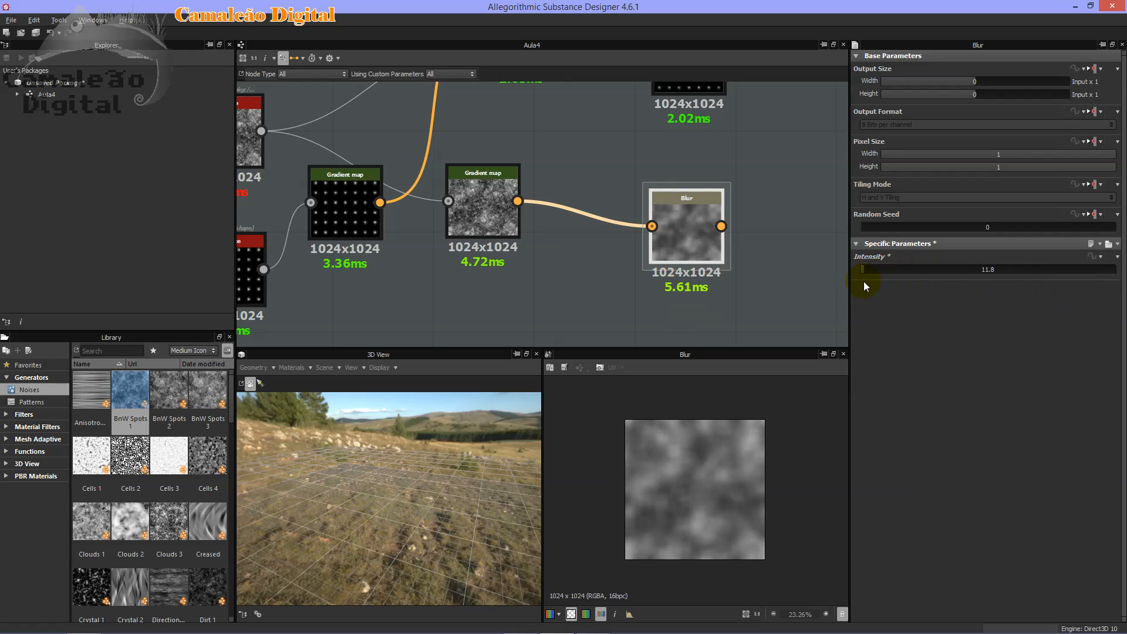
pyautogui.click(1110, 243)
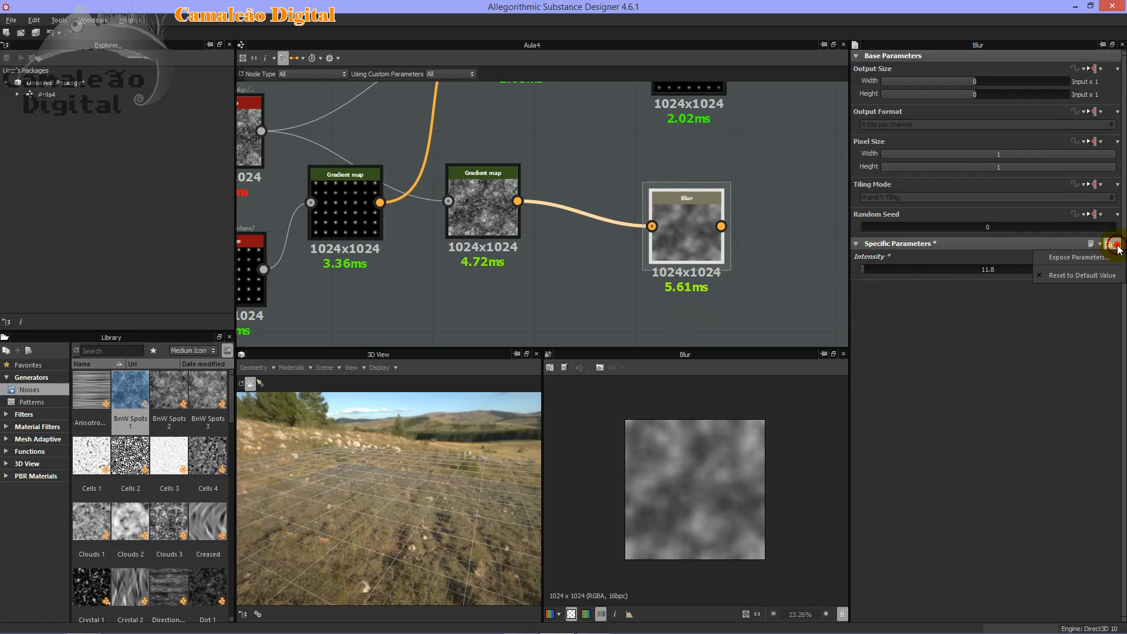
pyautogui.click(1101, 276)
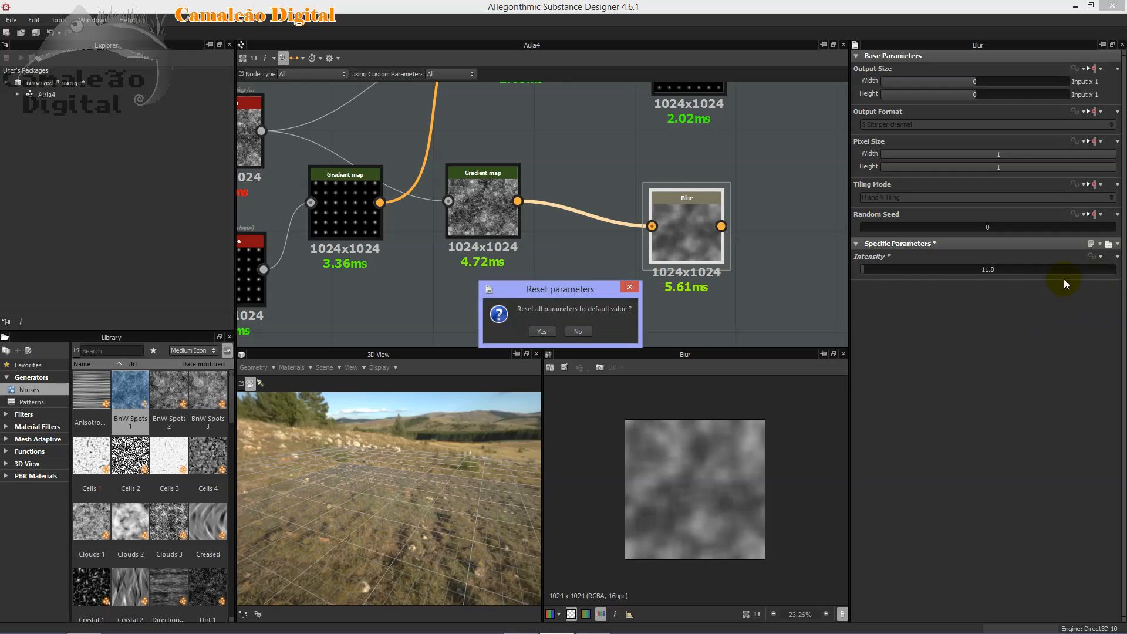
pyautogui.click(542, 332)
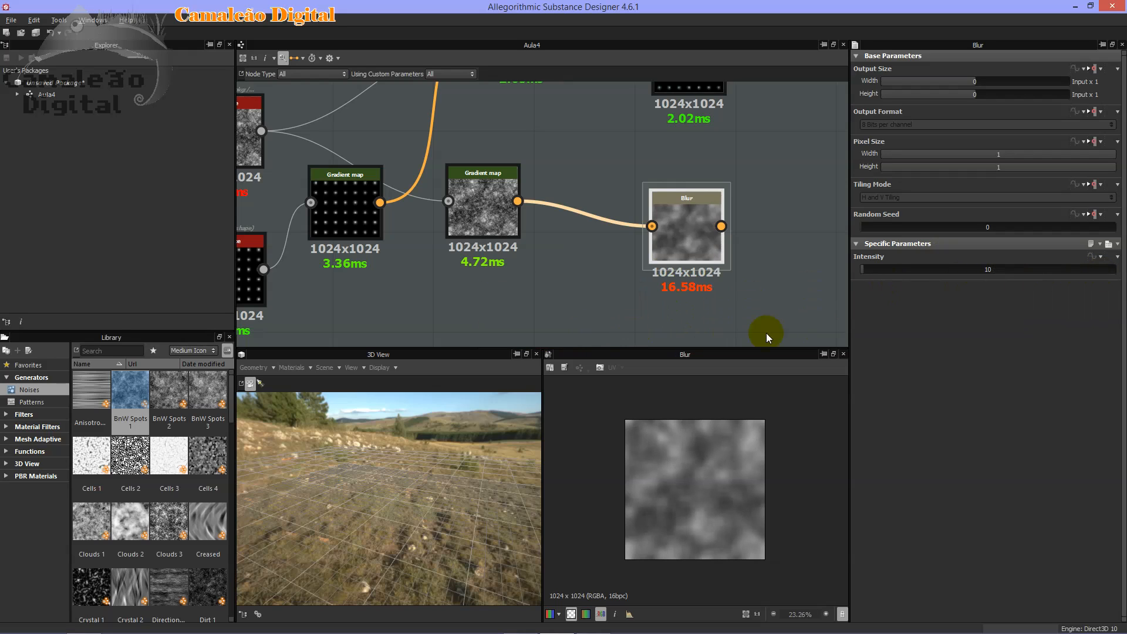
# Lower the Blur node's Intensity to 0 and move the node closer to the noise Gradient map.
pyautogui.moveTo(885, 266)
pyautogui.mouseDown()
pyautogui.moveTo(897, 271)
pyautogui.moveTo(869, 276)
pyautogui.mouseUp()
pyautogui.click(776, 287)
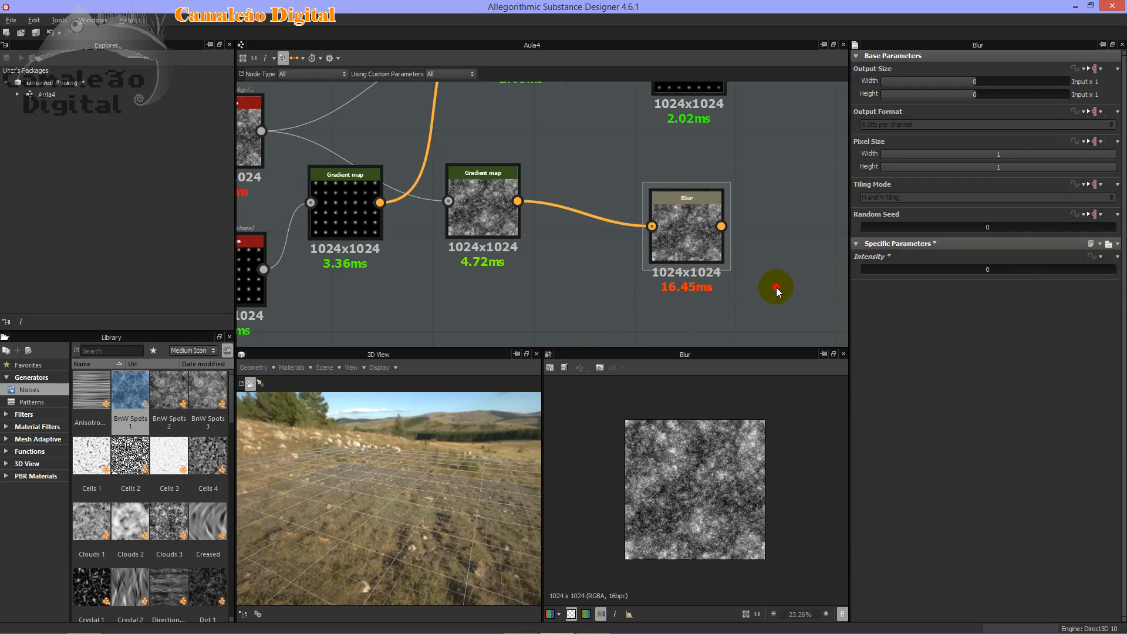
pyautogui.moveTo(692, 233); pyautogui.dragTo(607, 210)
pyautogui.scroll(3, 658, 230)
pyautogui.scroll(-4, 659, 234)
pyautogui.scroll(-1, 659, 233)
pyautogui.scroll(4, 663, 246)
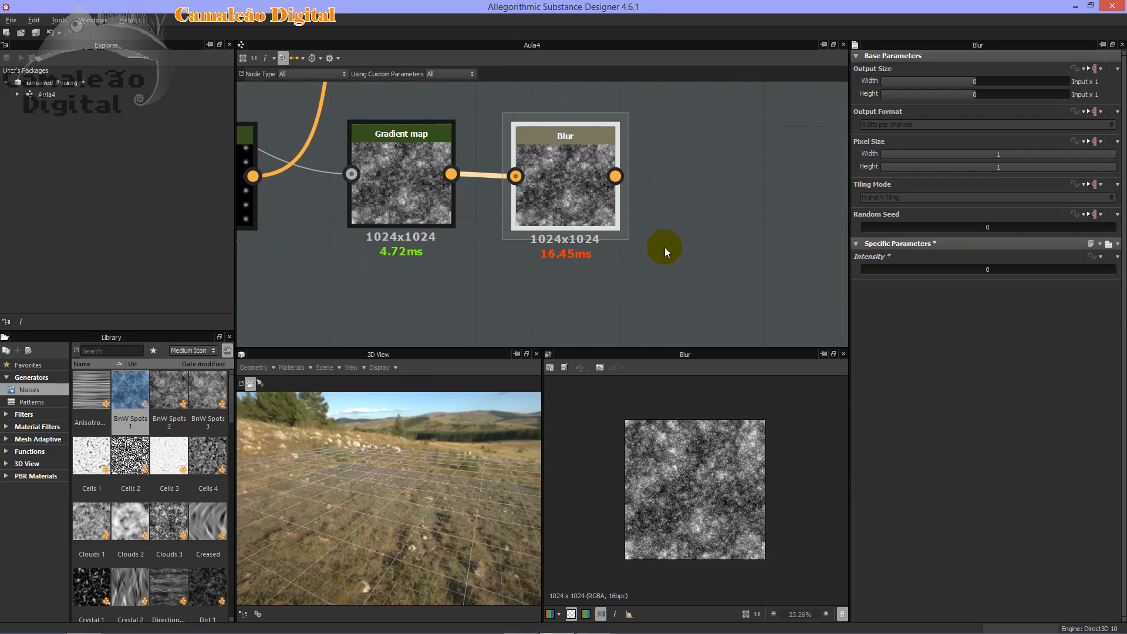
pyautogui.scroll(-2, 674, 230)
pyautogui.scroll(4, 703, 228)
pyautogui.scroll(-4, 696, 269)
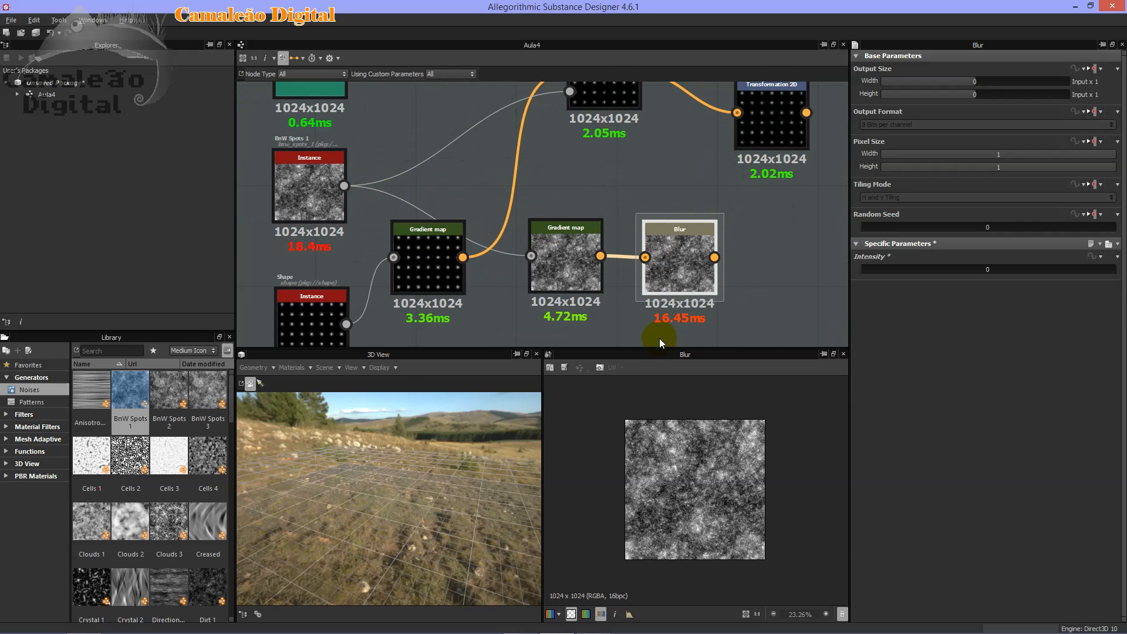
pyautogui.scroll(-2, 659, 338)
pyautogui.moveTo(770, 337); pyautogui.dragTo(680, 299, button='middle')
# Set the Blur node's Intensity to 10.
pyautogui.click(588, 245)
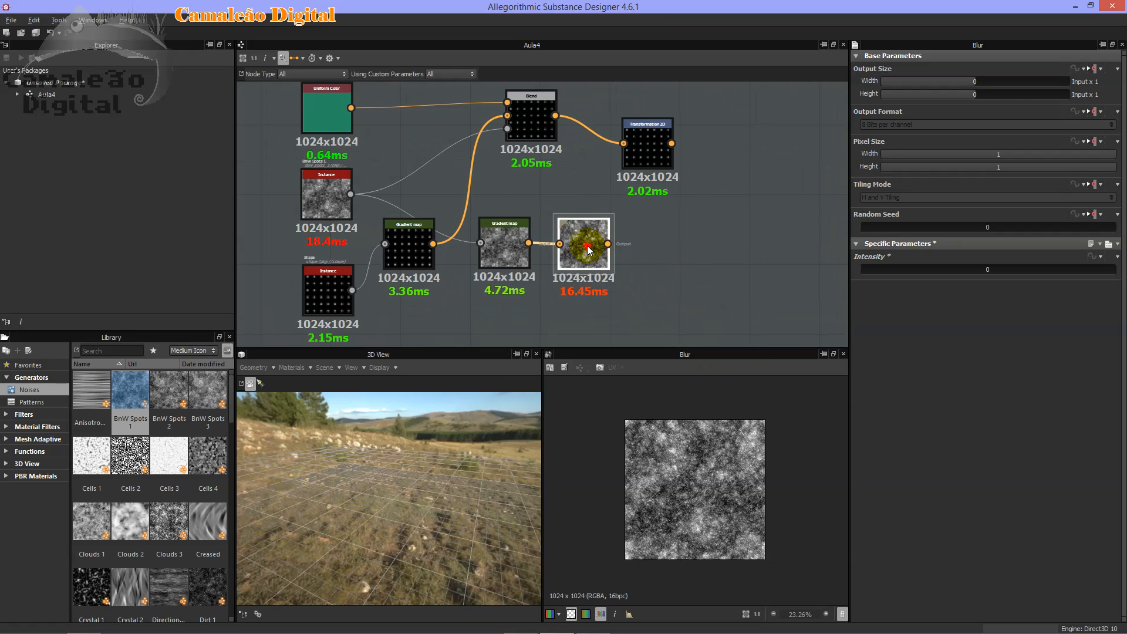
pyautogui.click(884, 270)
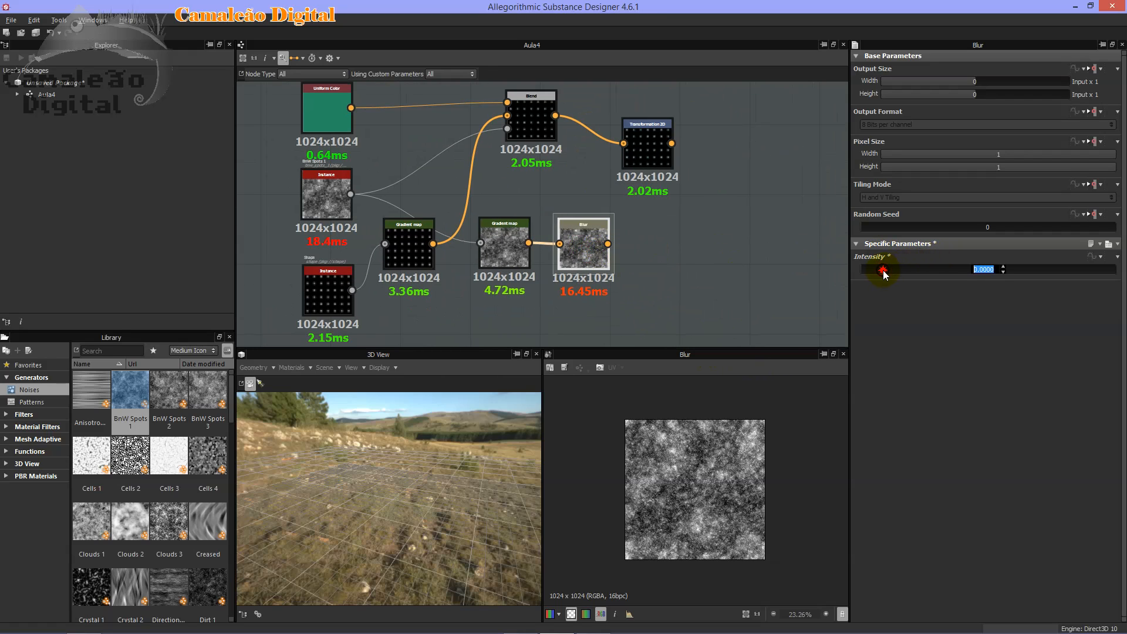
pyautogui.write('10')
pyautogui.press('Return')
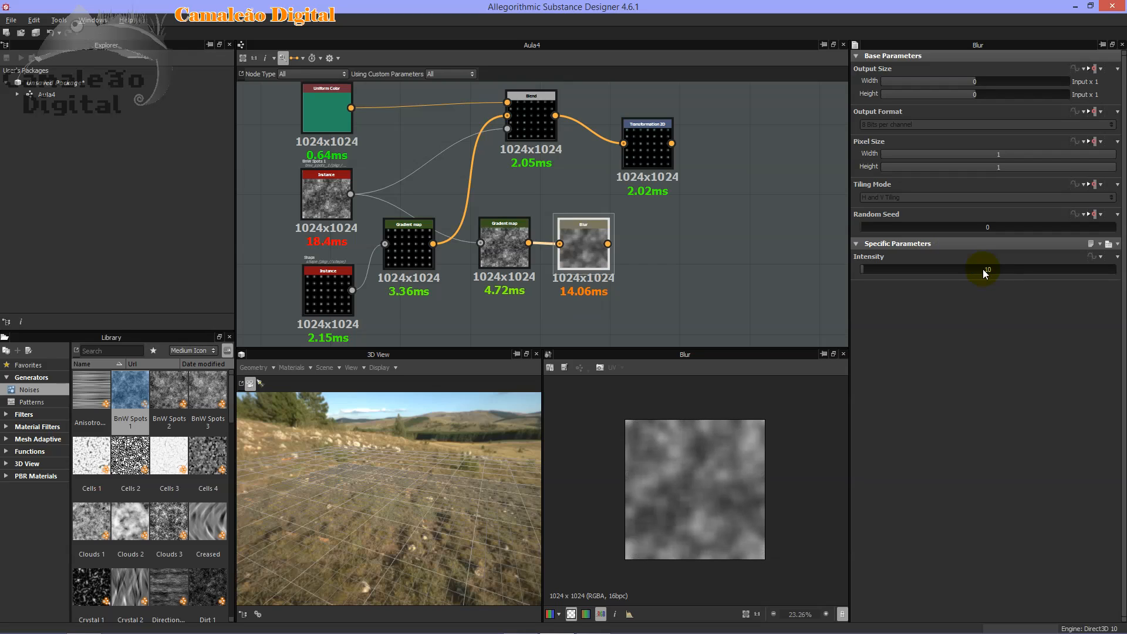
# Add a Levels node beside the Blur node and connect the Blur output to its input.
pyautogui.moveTo(706, 290); pyautogui.dragTo(641, 307, button='middle')
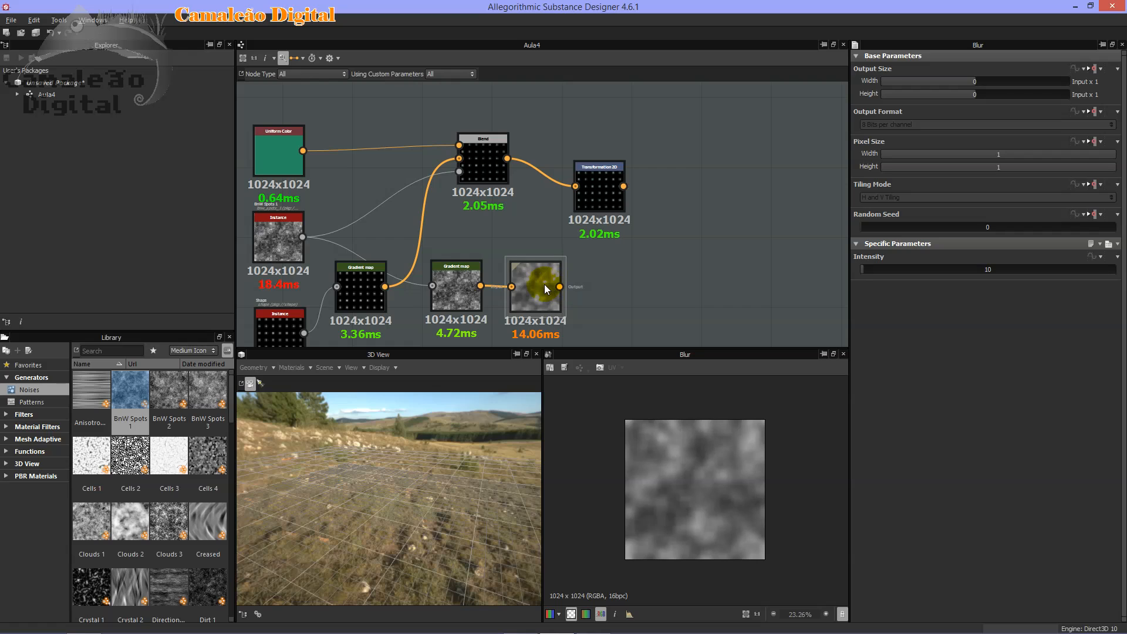
pyautogui.click(650, 280)
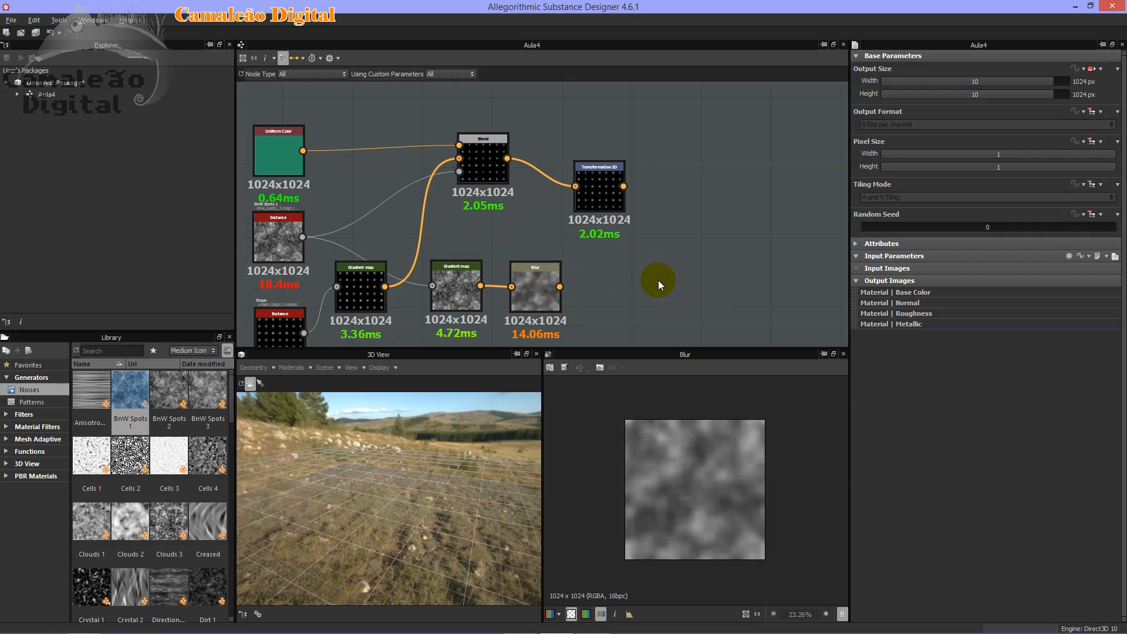
pyautogui.rightClick(657, 280)
pyautogui.click(726, 440)
pyautogui.moveTo(648, 310); pyautogui.dragTo(607, 238, button='middle')
pyautogui.scroll(3, 594, 250)
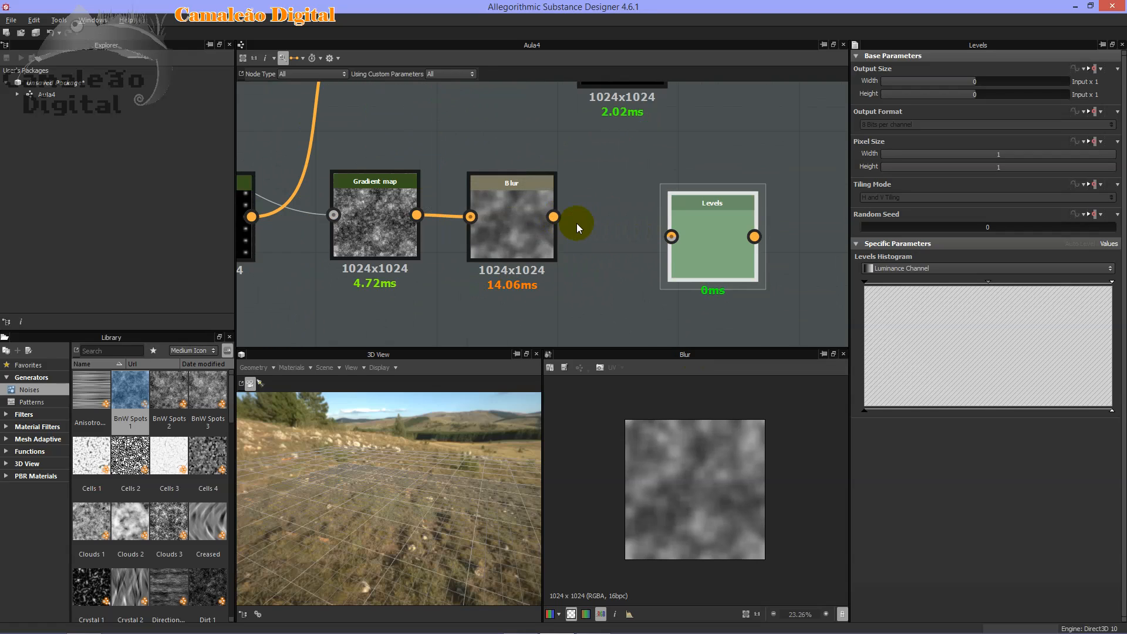
pyautogui.moveTo(553, 217); pyautogui.dragTo(673, 237)
pyautogui.moveTo(712, 199); pyautogui.dragTo(689, 176)
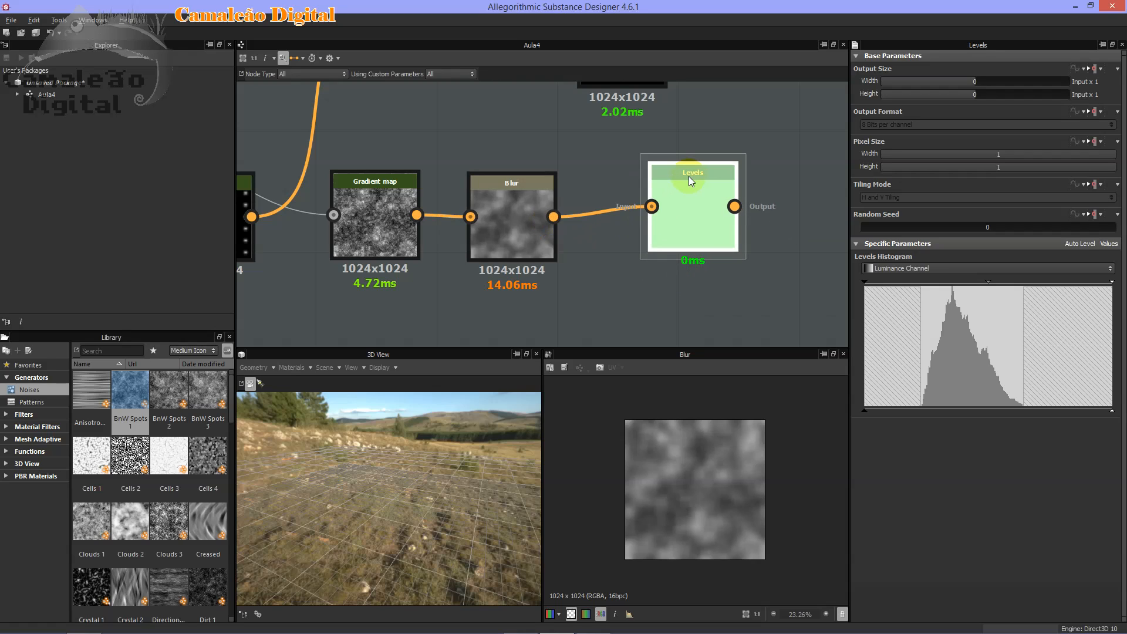
# Show the Levels result in the 2D view and vary the input midtone point to brighten and darken the noise.
pyautogui.click(980, 338)
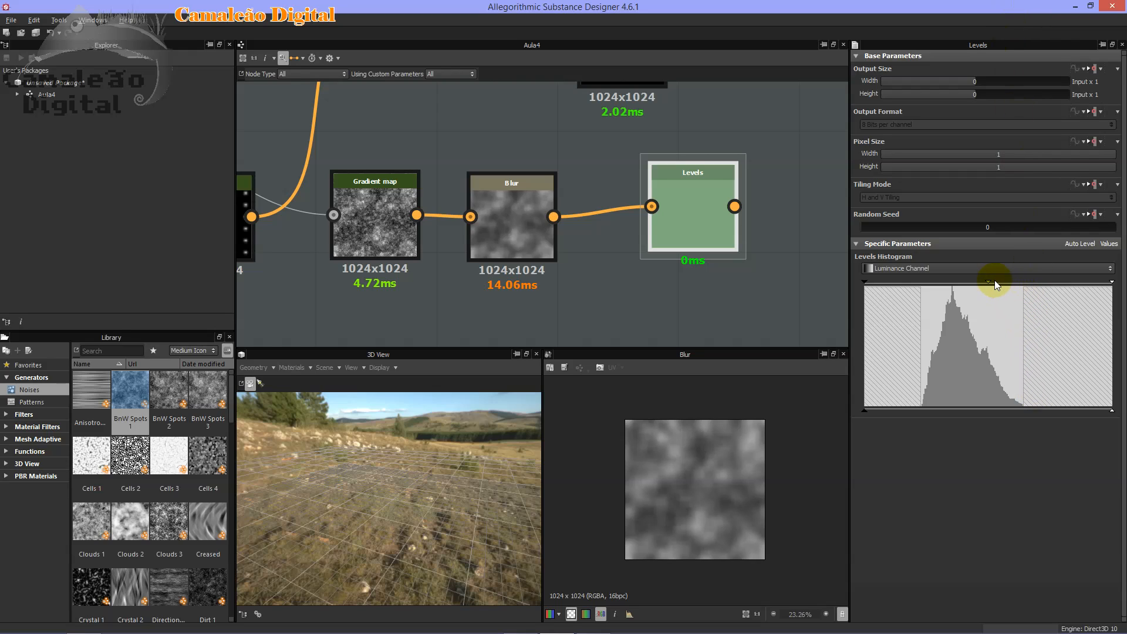
pyautogui.moveTo(988, 283); pyautogui.dragTo(948, 284)
pyautogui.doubleClick(682, 217)
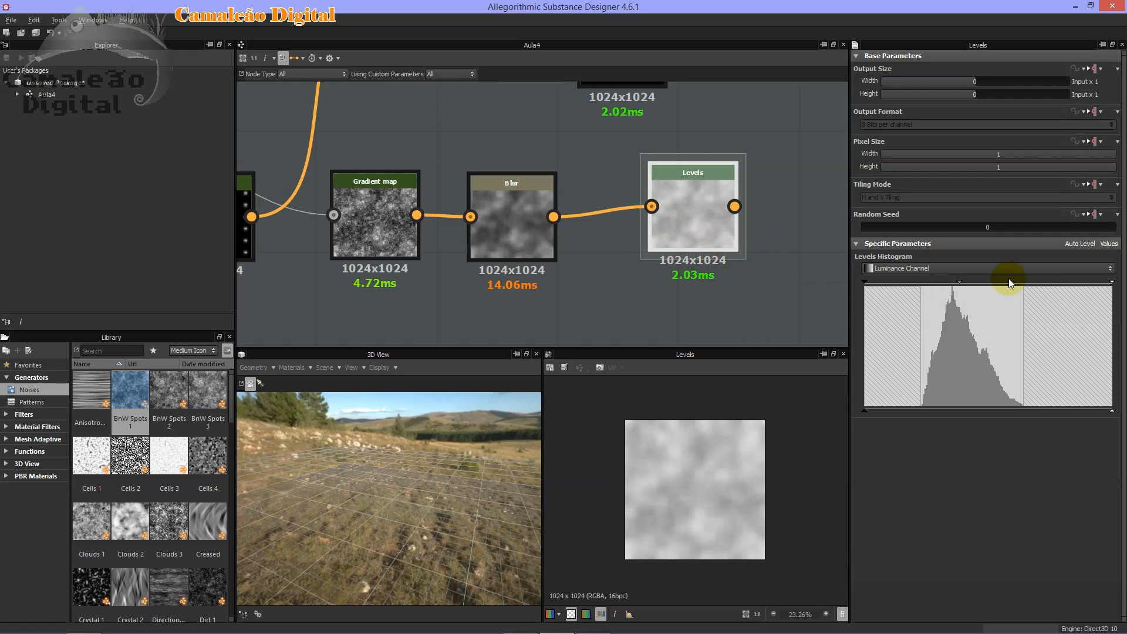
pyautogui.moveTo(959, 285); pyautogui.dragTo(894, 281)
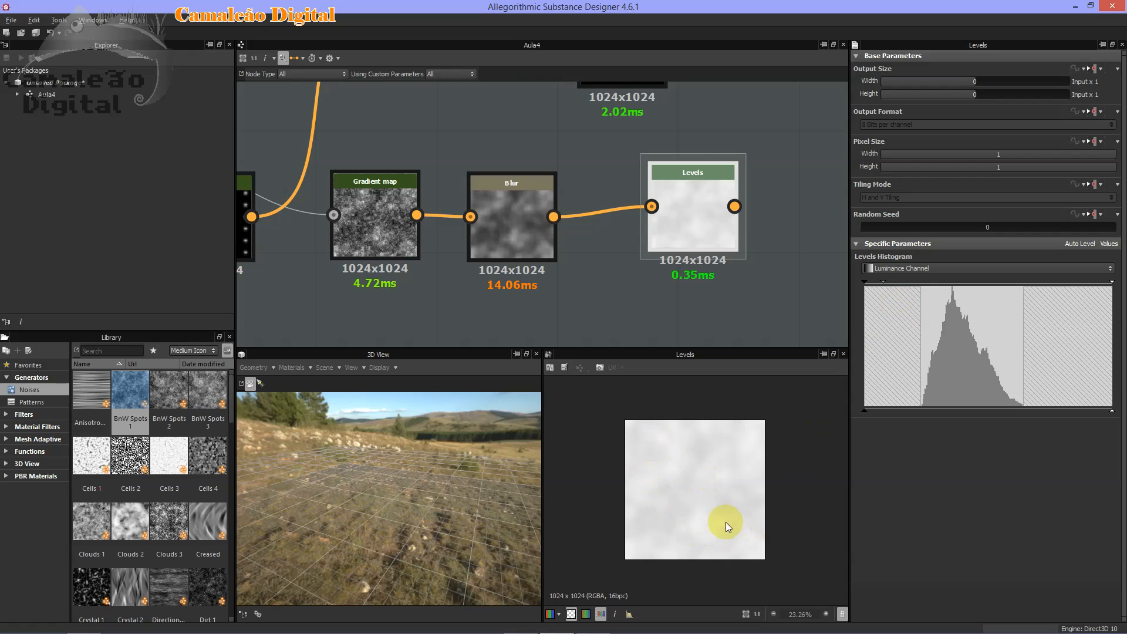
pyautogui.moveTo(883, 281); pyautogui.dragTo(1079, 297)
pyautogui.moveTo(1016, 297); pyautogui.dragTo(953, 303)
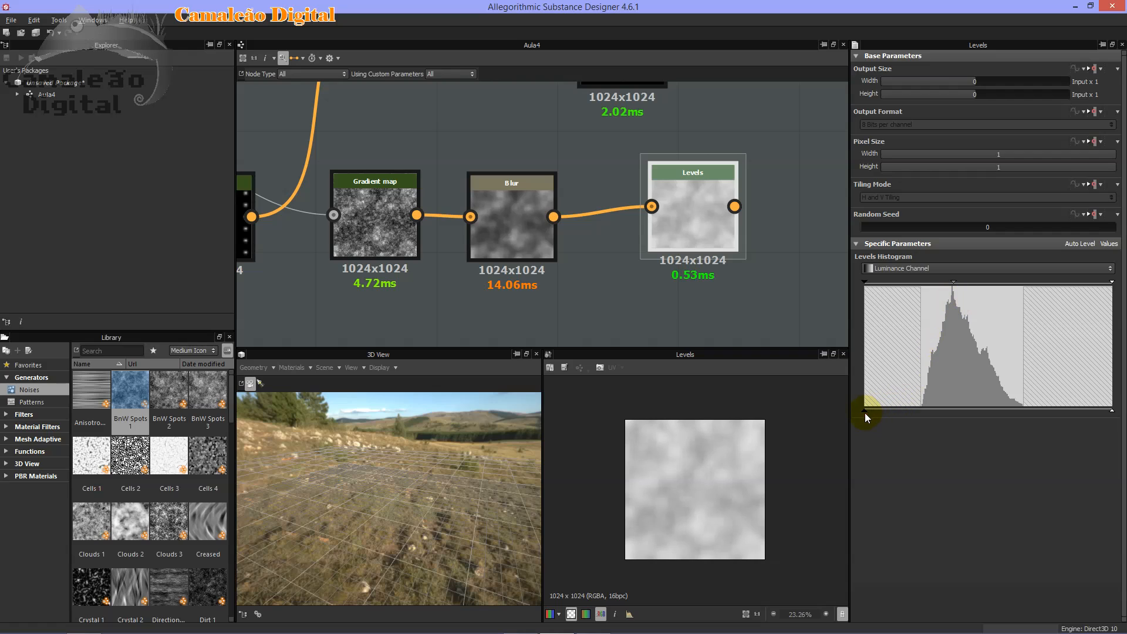
# Try the Levels node's output black and white points, return them to the histogram's ends, and place the midtone point near the centre.
pyautogui.moveTo(862, 411); pyautogui.dragTo(966, 411)
pyautogui.moveTo(1112, 411)
pyautogui.mouseDown()
pyautogui.moveTo(979, 406)
pyautogui.moveTo(1122, 405)
pyautogui.mouseUp()
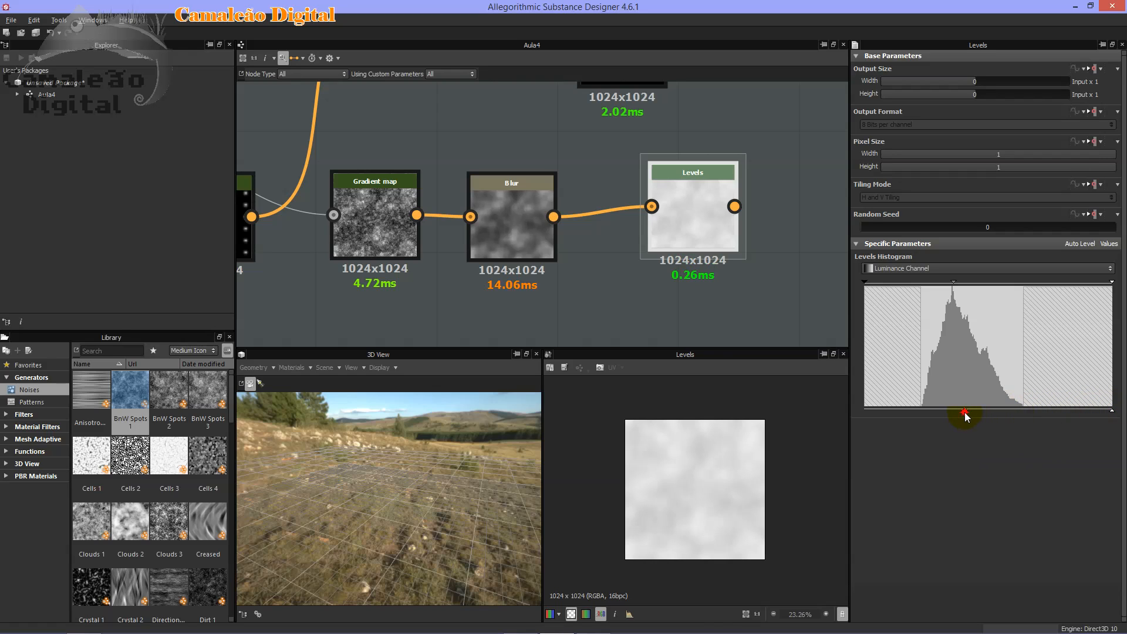
pyautogui.moveTo(966, 411); pyautogui.dragTo(840, 407)
pyautogui.moveTo(956, 283); pyautogui.dragTo(994, 281)
pyautogui.moveTo(1110, 409)
pyautogui.mouseDown()
pyautogui.moveTo(981, 411)
pyautogui.moveTo(1114, 410)
pyautogui.mouseUp()
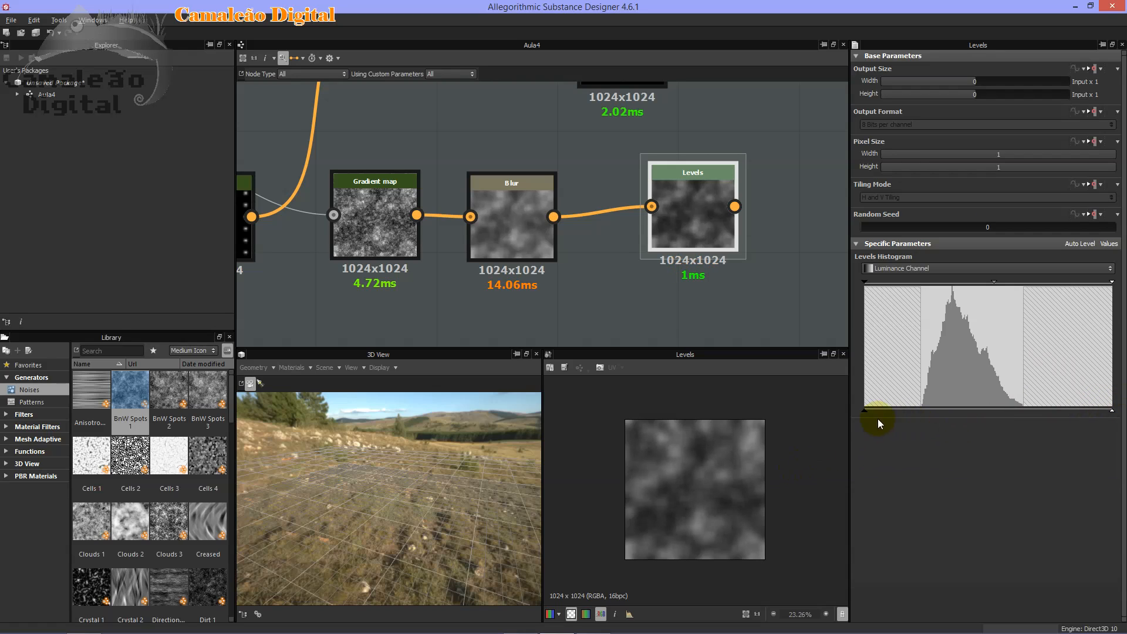
pyautogui.moveTo(863, 411)
pyautogui.mouseDown()
pyautogui.moveTo(968, 421)
pyautogui.moveTo(850, 422)
pyautogui.mouseUp()
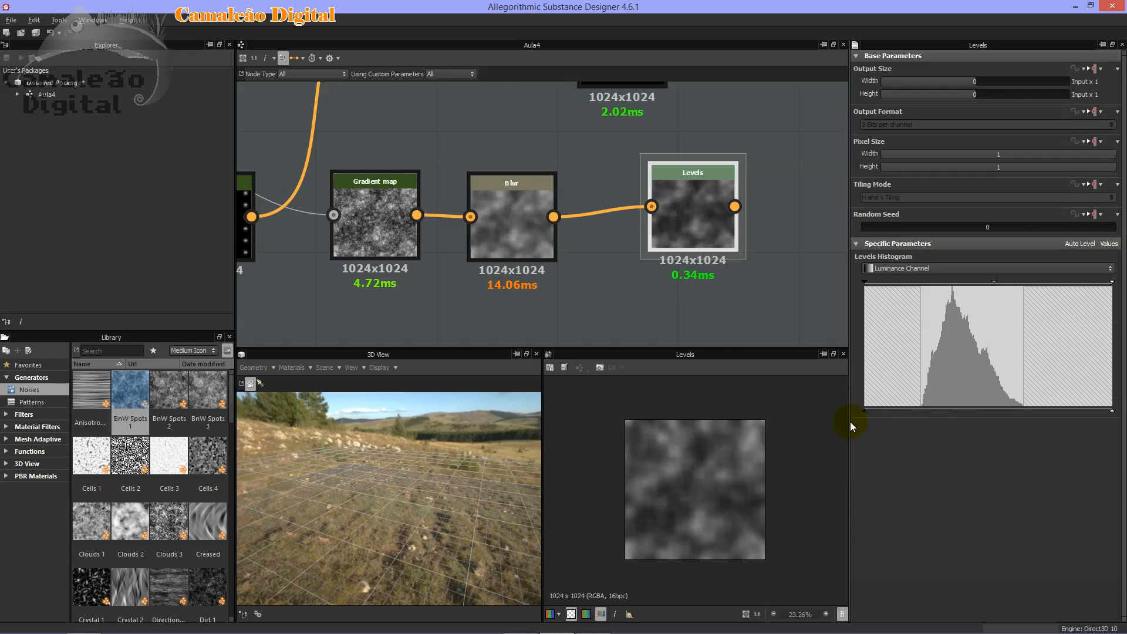
# Move the Levels node farther from the Blur node and feed it directly from the BnW Spots 1 noise.
pyautogui.scroll(-5, 646, 246)
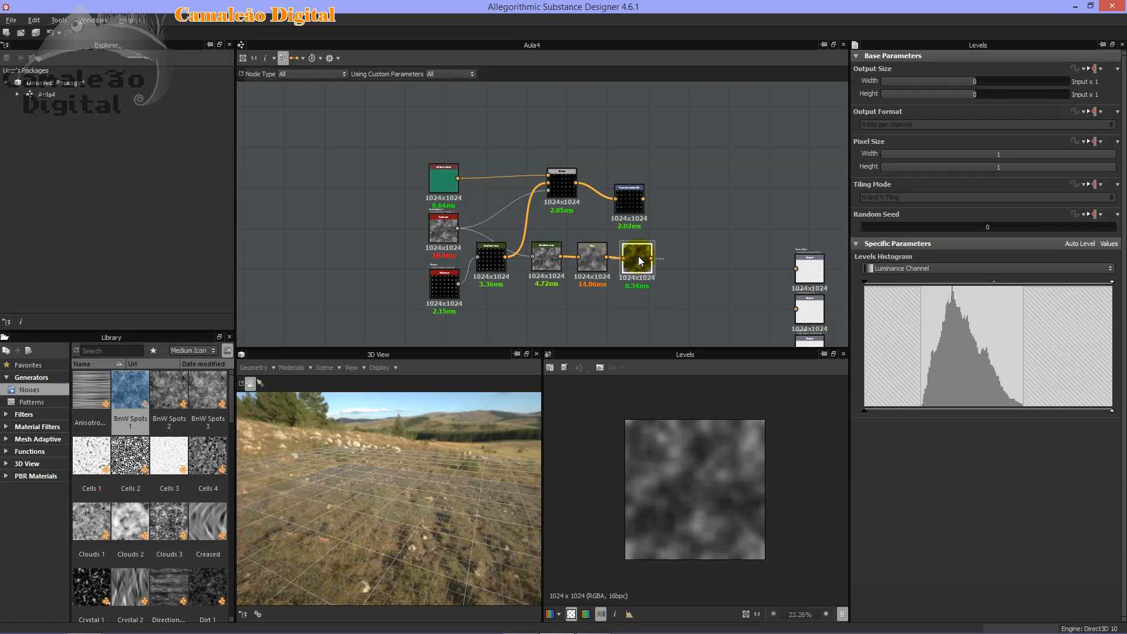
pyautogui.scroll(3, 642, 263)
pyautogui.moveTo(639, 259); pyautogui.dragTo(716, 261, button='middle')
pyautogui.scroll(2, 716, 262)
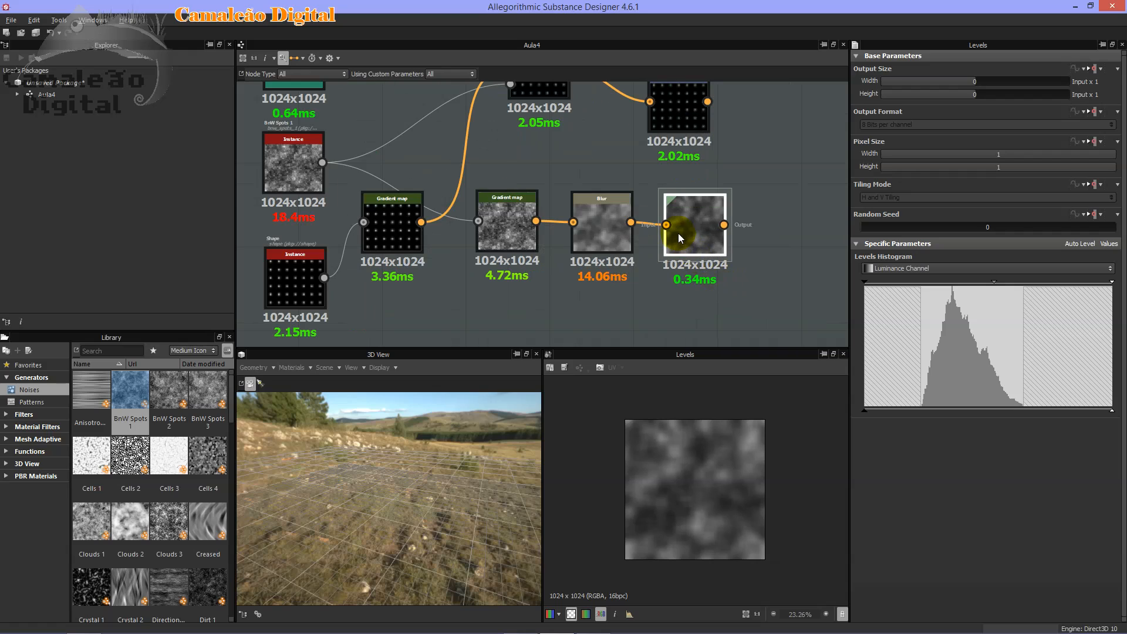
pyautogui.moveTo(696, 243); pyautogui.dragTo(762, 263)
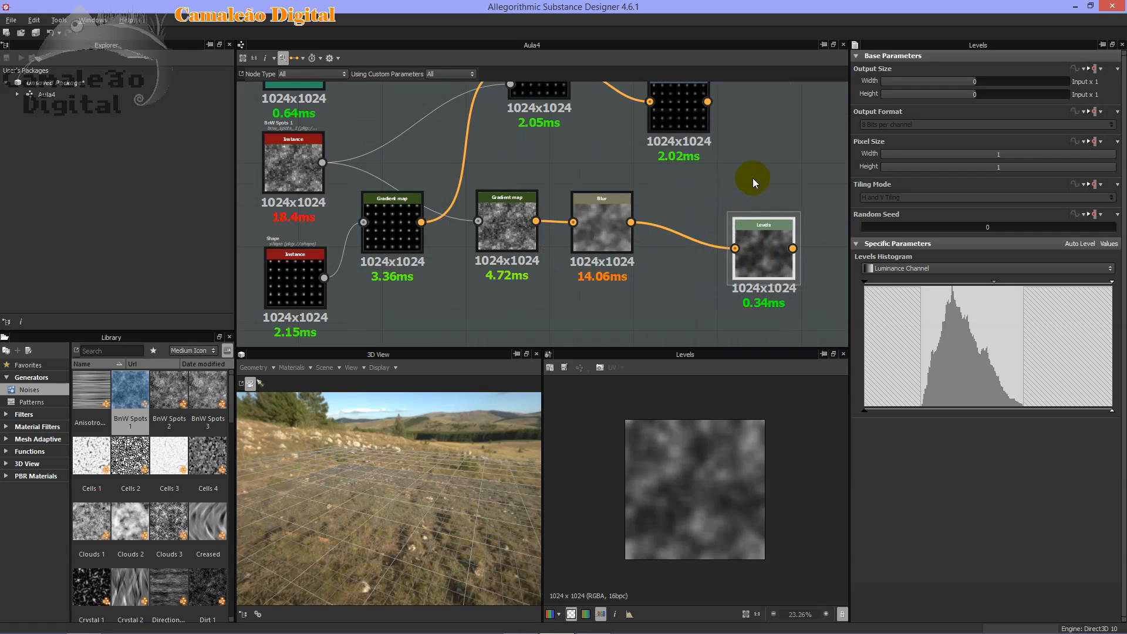
pyautogui.scroll(-3, 773, 236)
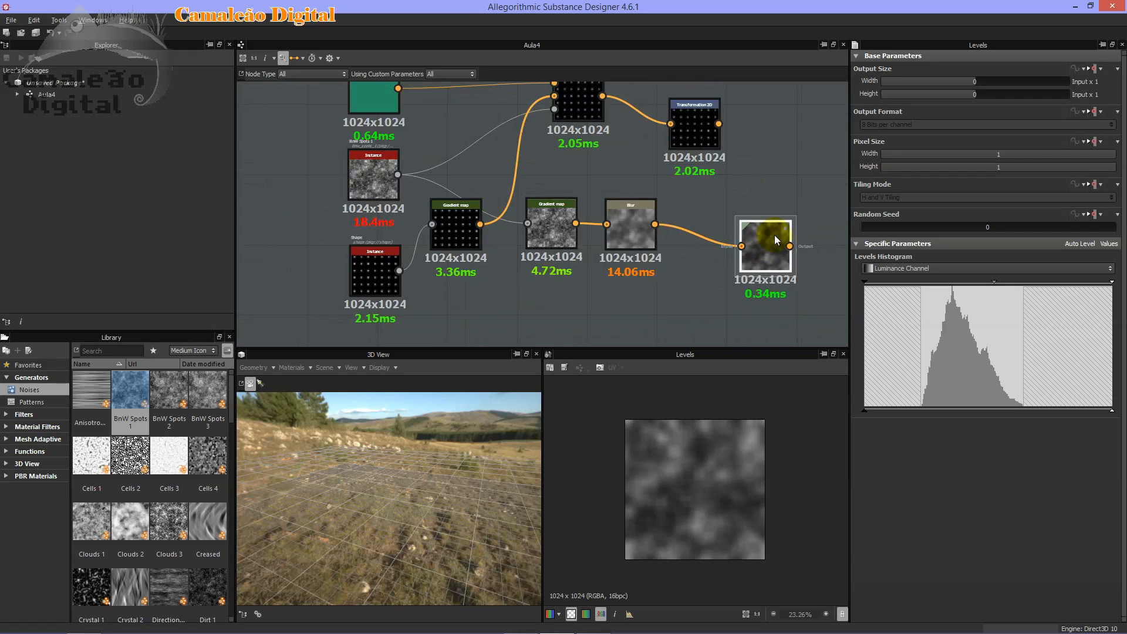
pyautogui.scroll(3, 773, 237)
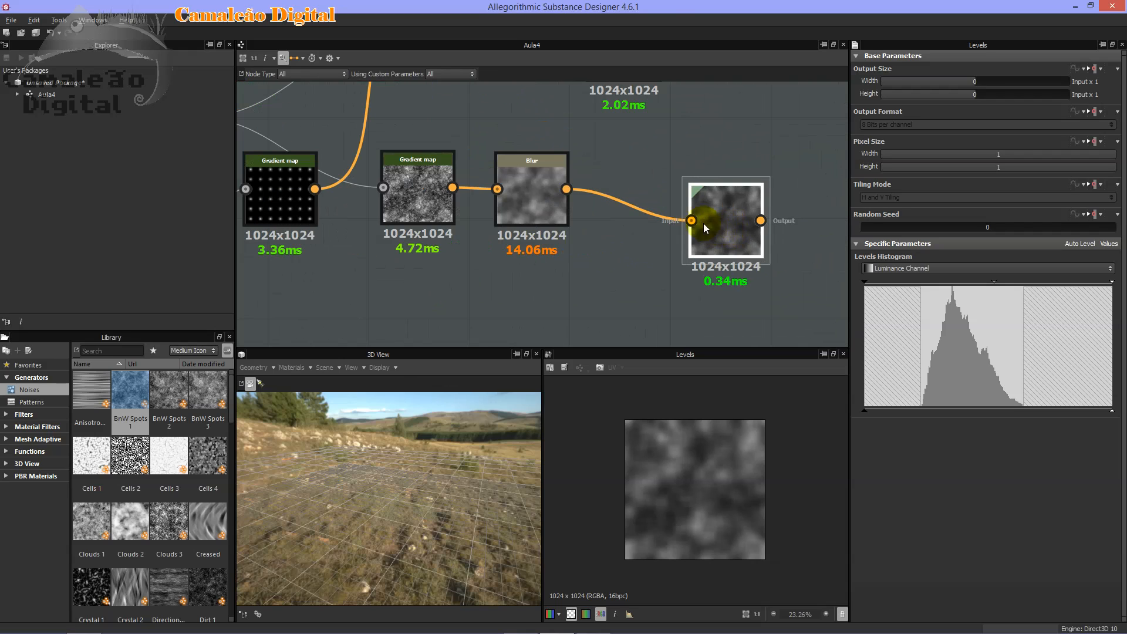
pyautogui.moveTo(728, 221); pyautogui.dragTo(724, 196)
pyautogui.scroll(-1, 649, 224)
pyautogui.moveTo(355, 157); pyautogui.dragTo(698, 214)
# Shift the Levels midtone point slightly toward white to darken the noise, keeping the output black point at its minimum.
pyautogui.click(992, 335)
pyautogui.moveTo(992, 282); pyautogui.dragTo(1007, 302)
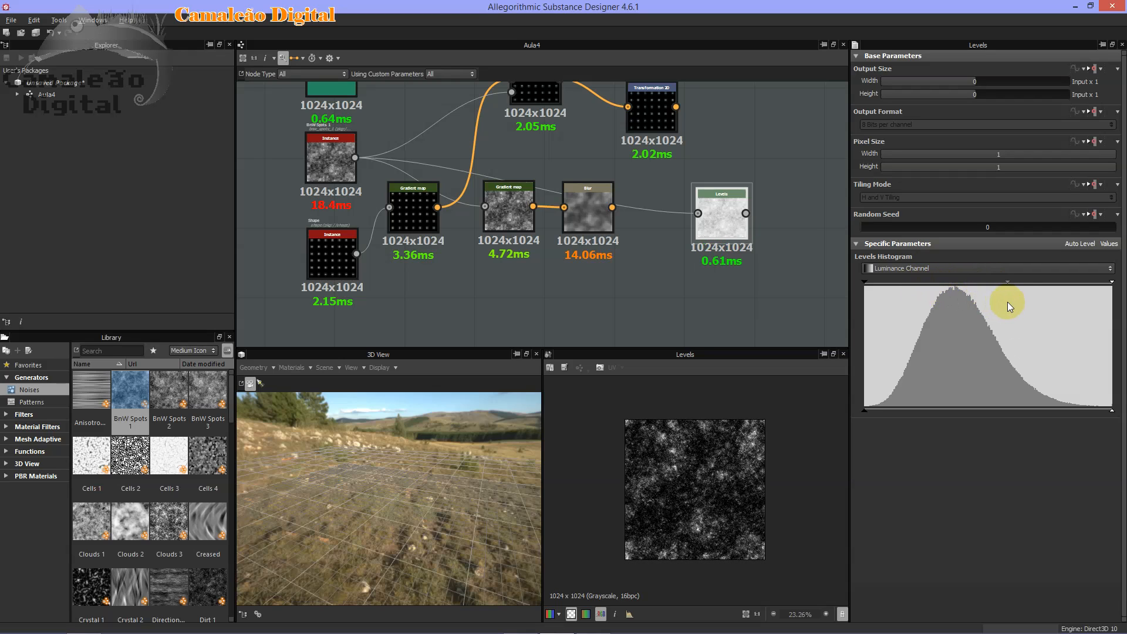
pyautogui.moveTo(864, 410); pyautogui.dragTo(839, 412)
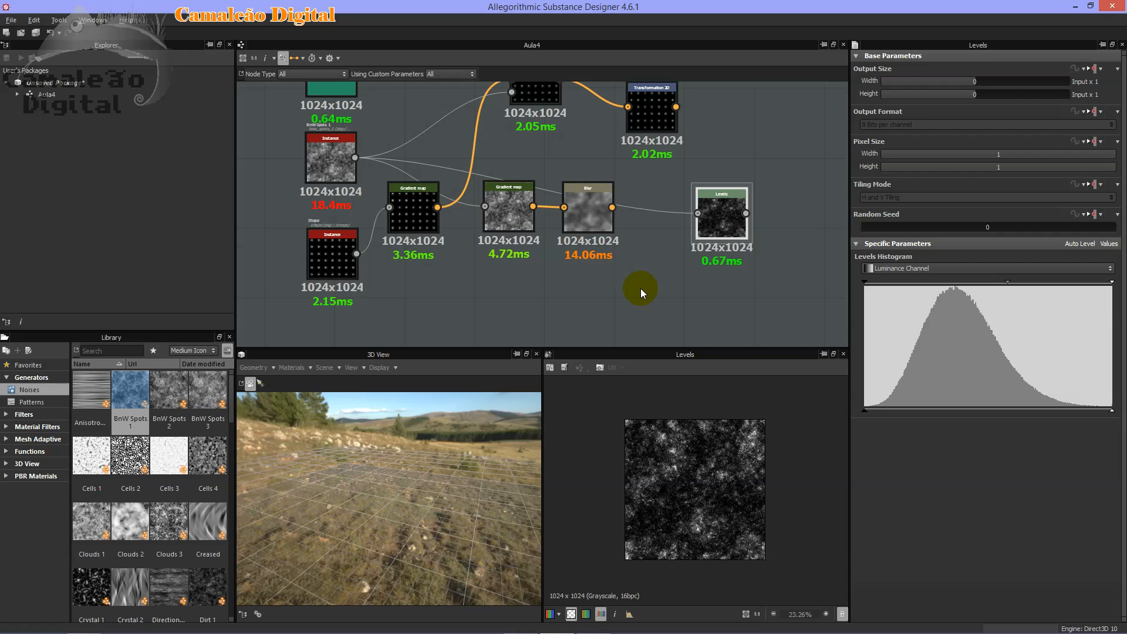
# Search the library for "inver" and add an Invert Grayscale node to the graph next to the Levels node.
pyautogui.moveTo(699, 271); pyautogui.dragTo(604, 271, button='middle')
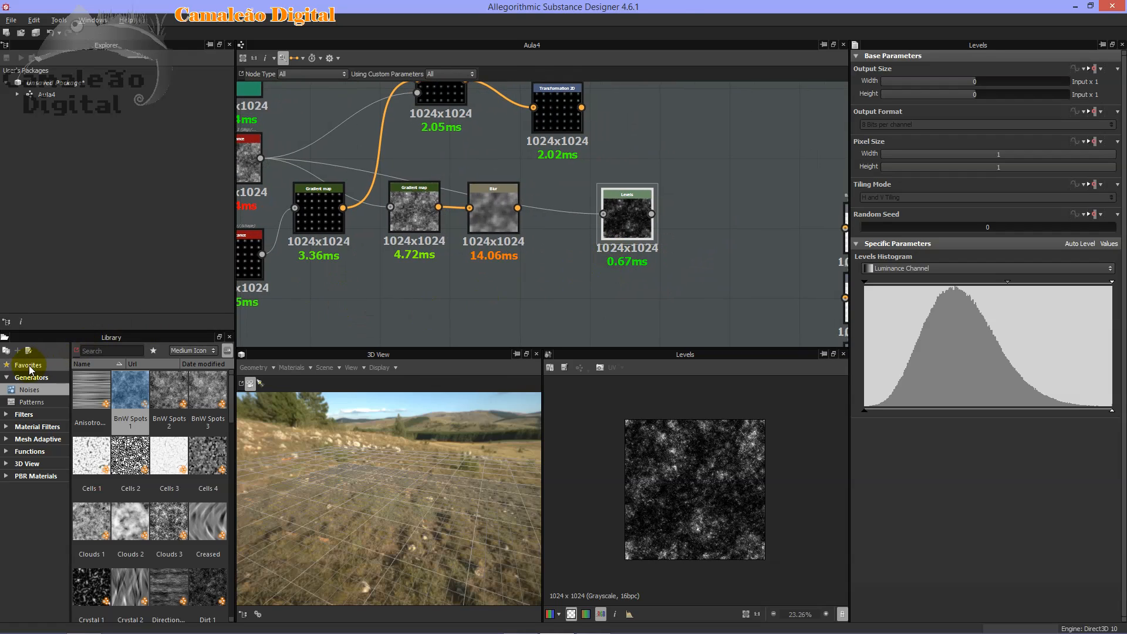
pyautogui.click(99, 351)
pyautogui.write('inver')
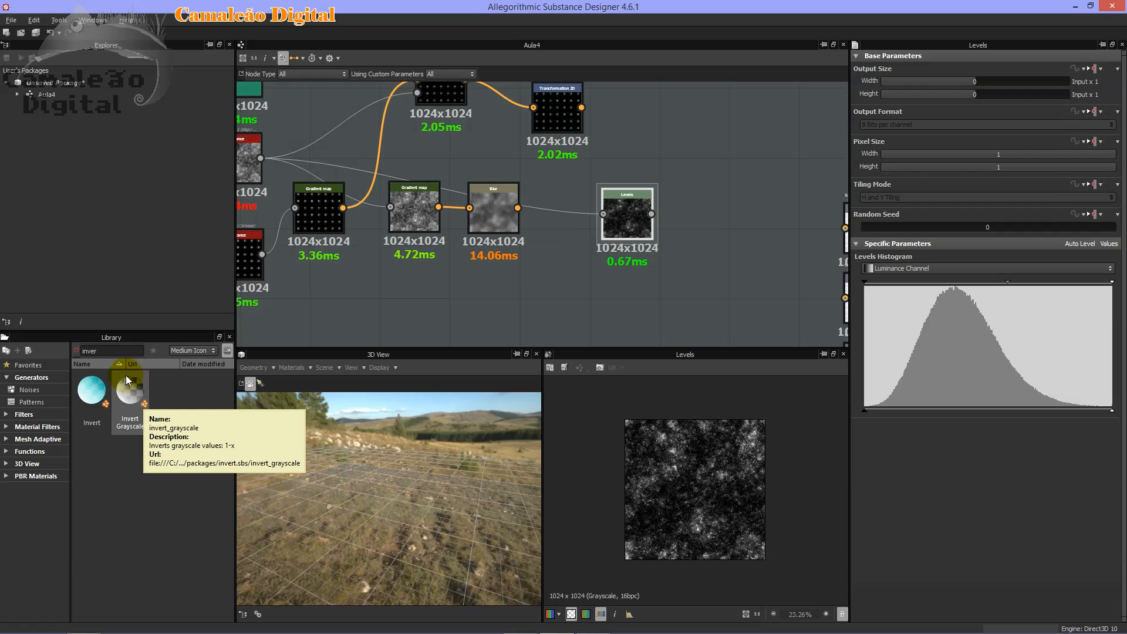
pyautogui.moveTo(134, 405); pyautogui.dragTo(736, 220)
pyautogui.moveTo(698, 246); pyautogui.dragTo(653, 256, button='middle')
pyautogui.scroll(3, 693, 223)
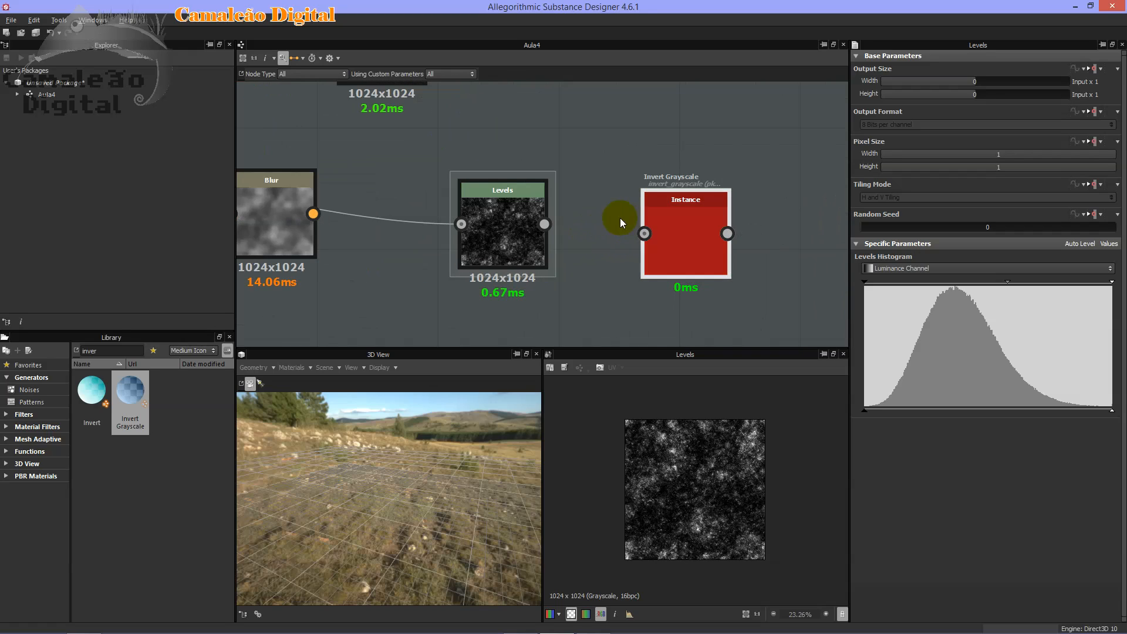
pyautogui.moveTo(682, 210); pyautogui.dragTo(646, 229)
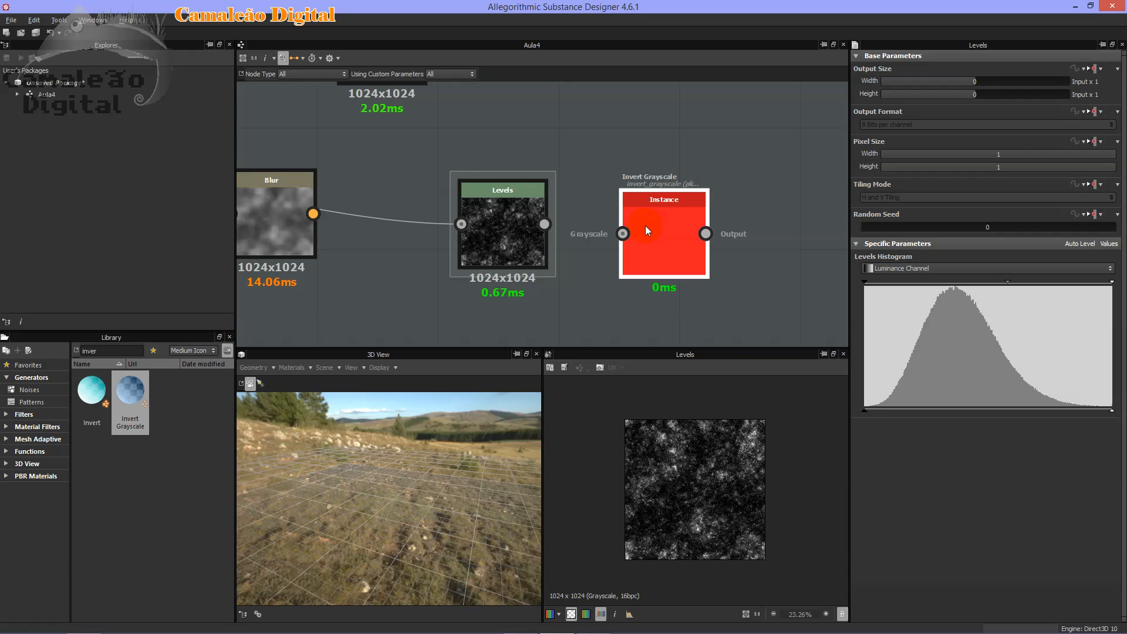
# Connect the Levels node's output to the Invert Grayscale node's Grayscale input.
pyautogui.moveTo(549, 223)
pyautogui.mouseDown()
pyautogui.moveTo(626, 234)
pyautogui.moveTo(540, 230)
pyautogui.mouseUp()
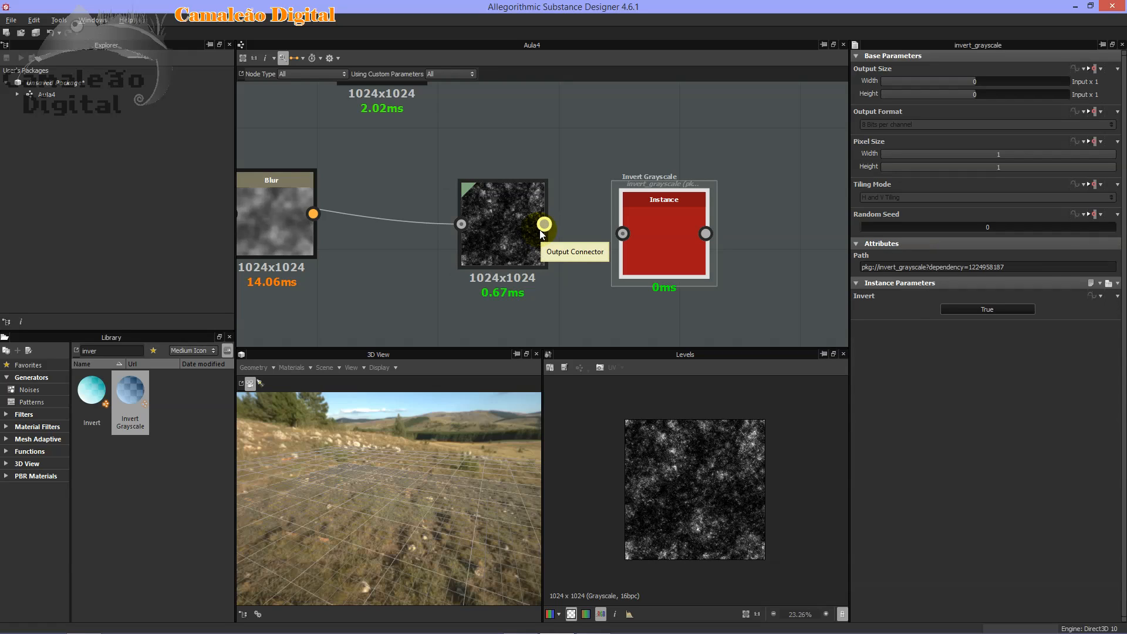
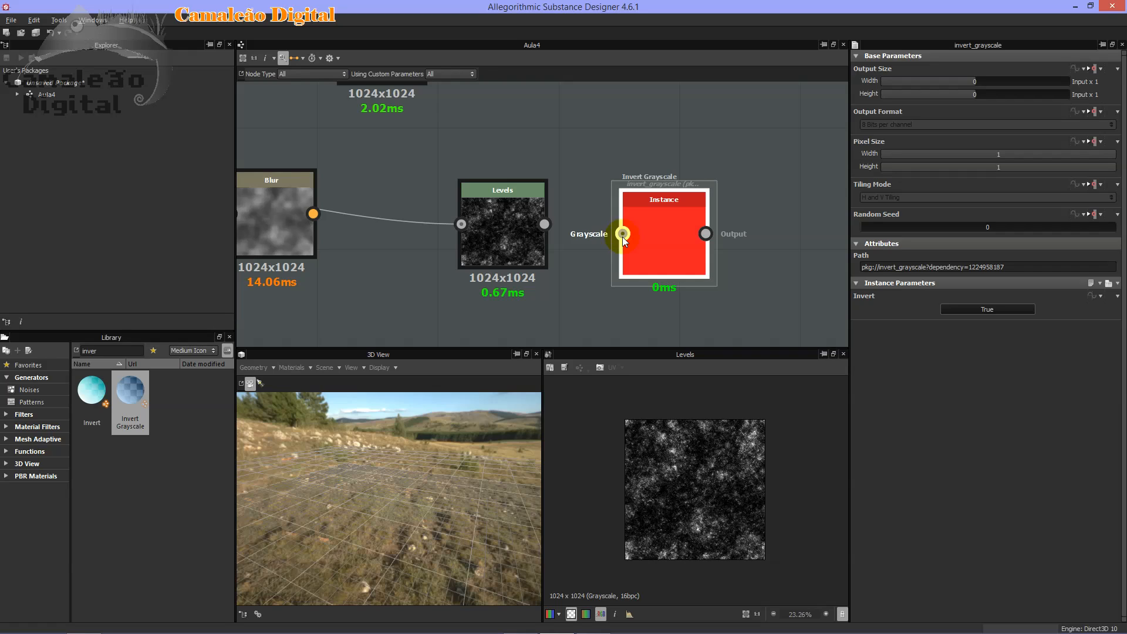
pyautogui.moveTo(547, 224)
pyautogui.mouseDown()
pyautogui.moveTo(576, 229)
pyautogui.moveTo(553, 224)
pyautogui.mouseUp()
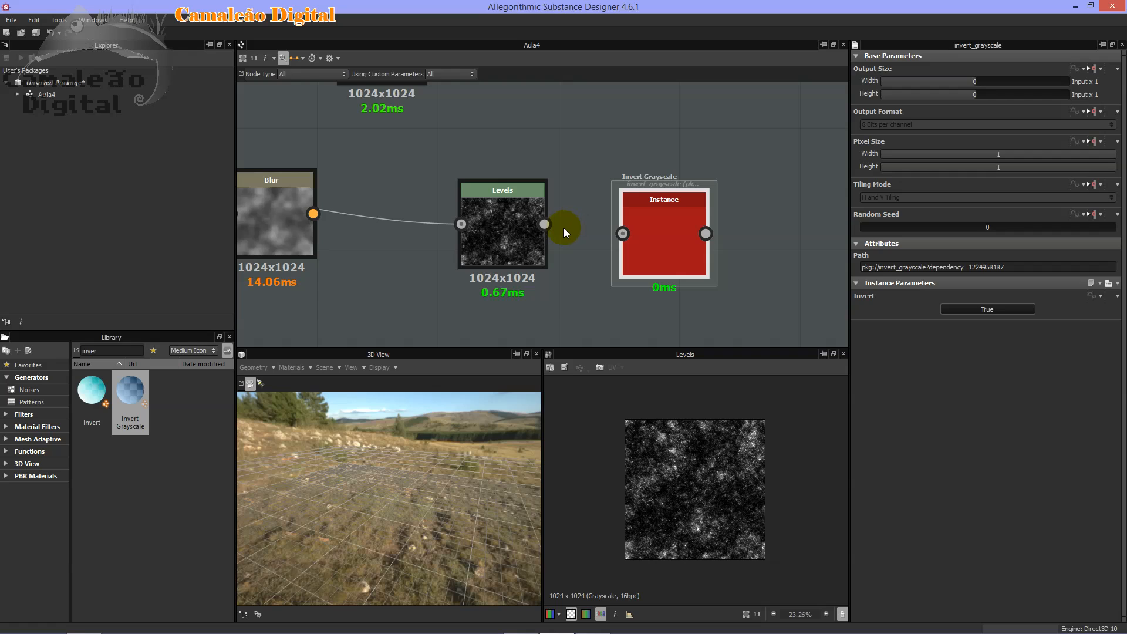
pyautogui.moveTo(554, 227)
pyautogui.mouseDown()
pyautogui.moveTo(623, 234)
pyautogui.moveTo(545, 224)
pyautogui.mouseUp()
pyautogui.click(506, 216)
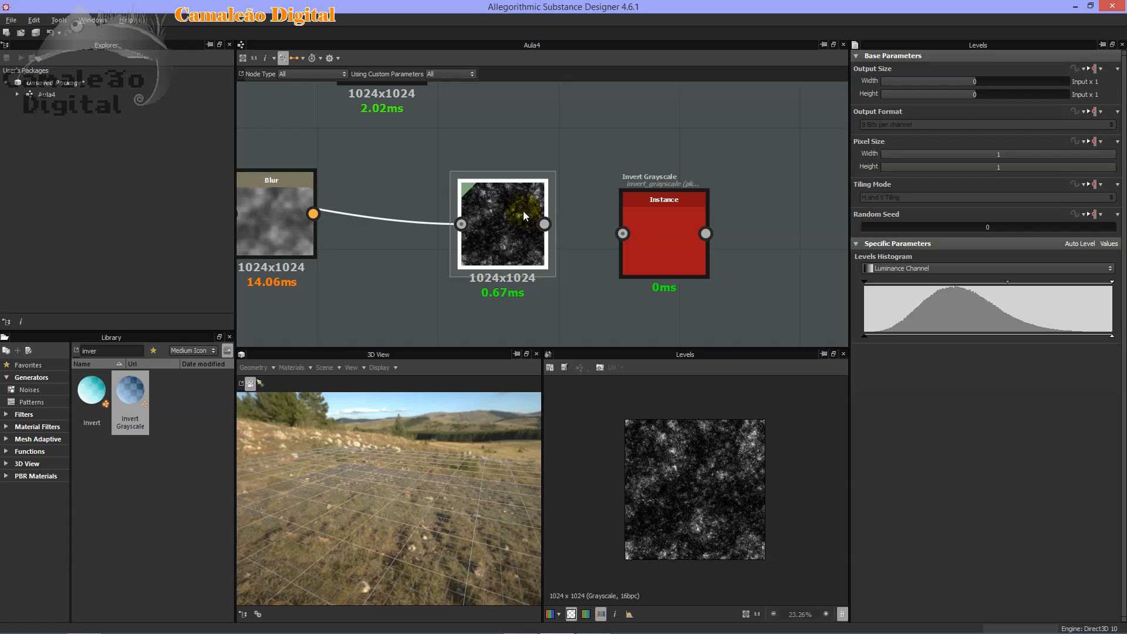
pyautogui.scroll(3, 496, 216)
pyautogui.scroll(-2, 505, 216)
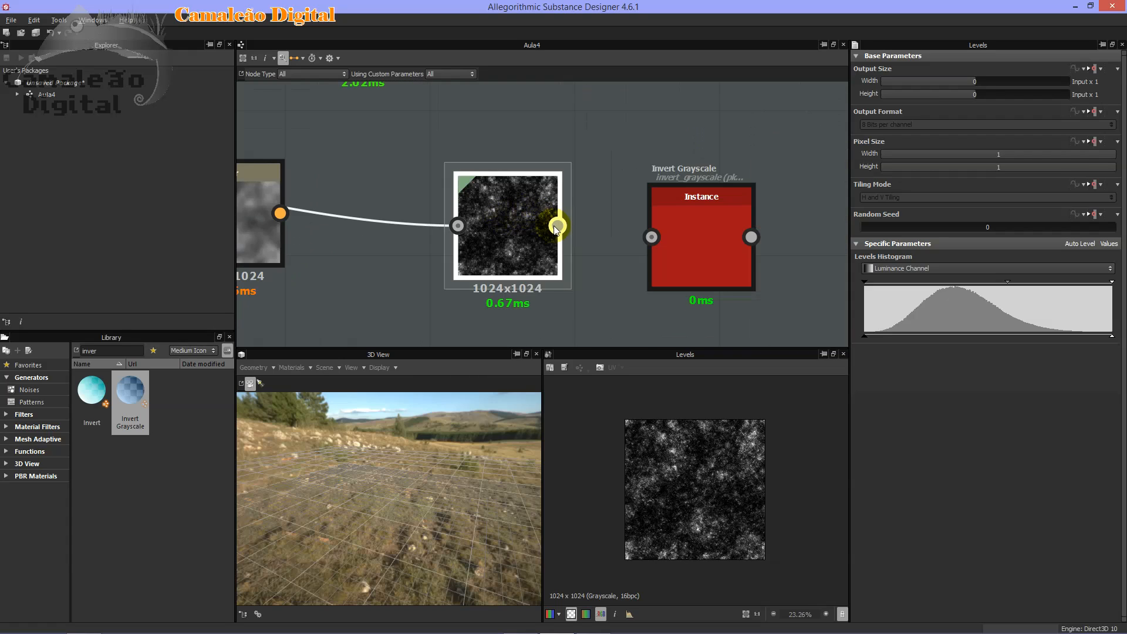
pyautogui.moveTo(556, 228); pyautogui.dragTo(651, 237)
# Compare the Invert Grayscale node's output with the Levels node's output in the 2D view.
pyautogui.click(720, 225)
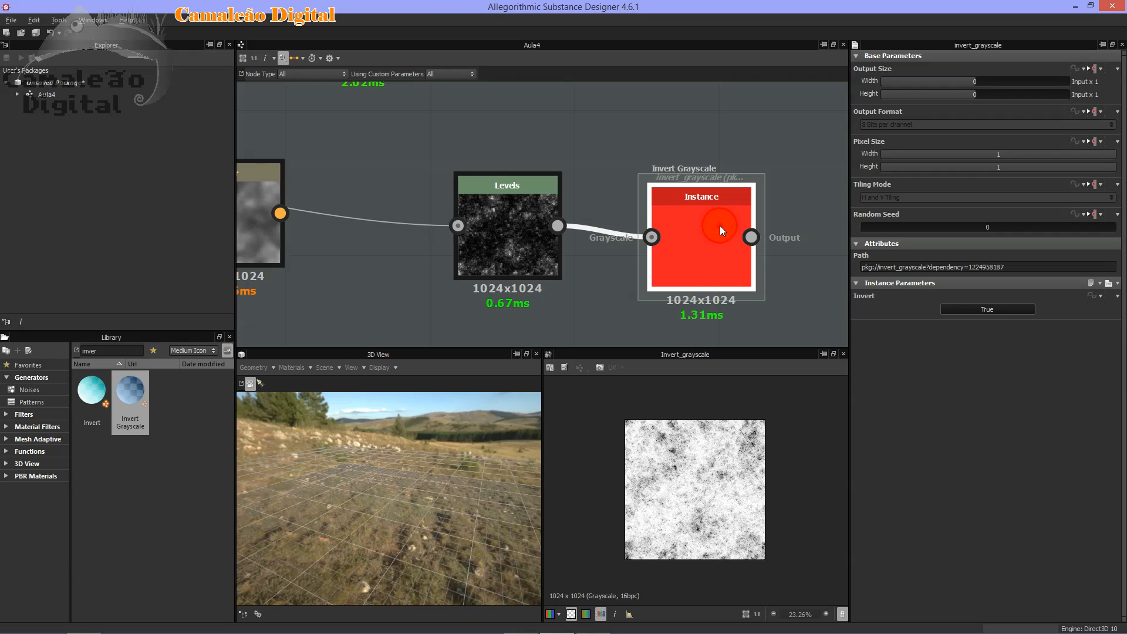
pyautogui.scroll(5, 705, 475)
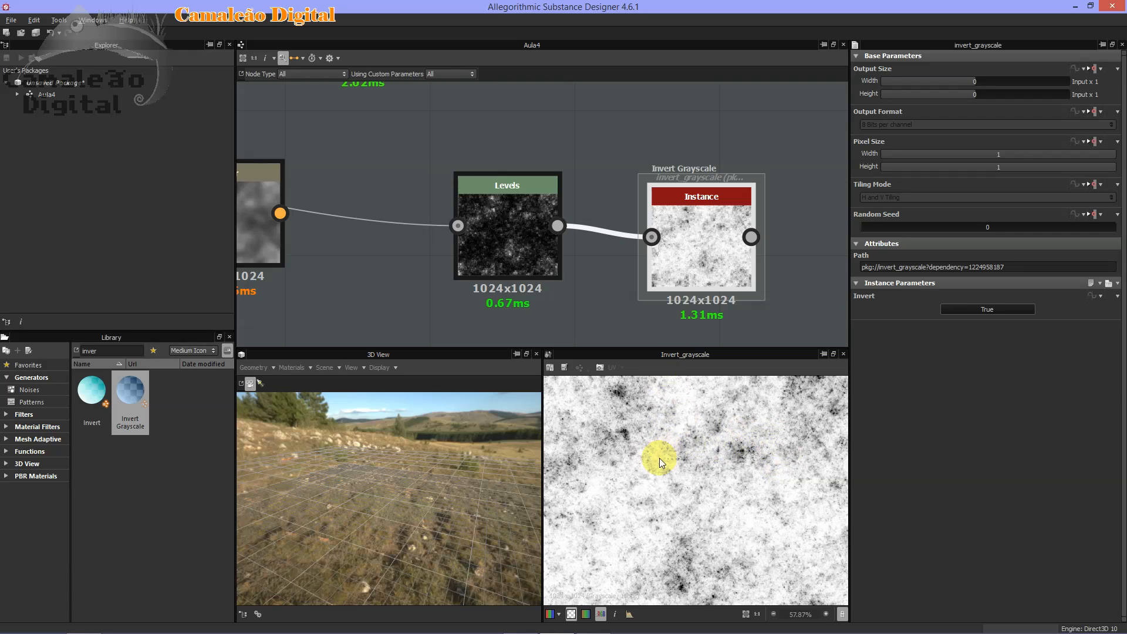
pyautogui.scroll(-5, 665, 453)
pyautogui.click(537, 244)
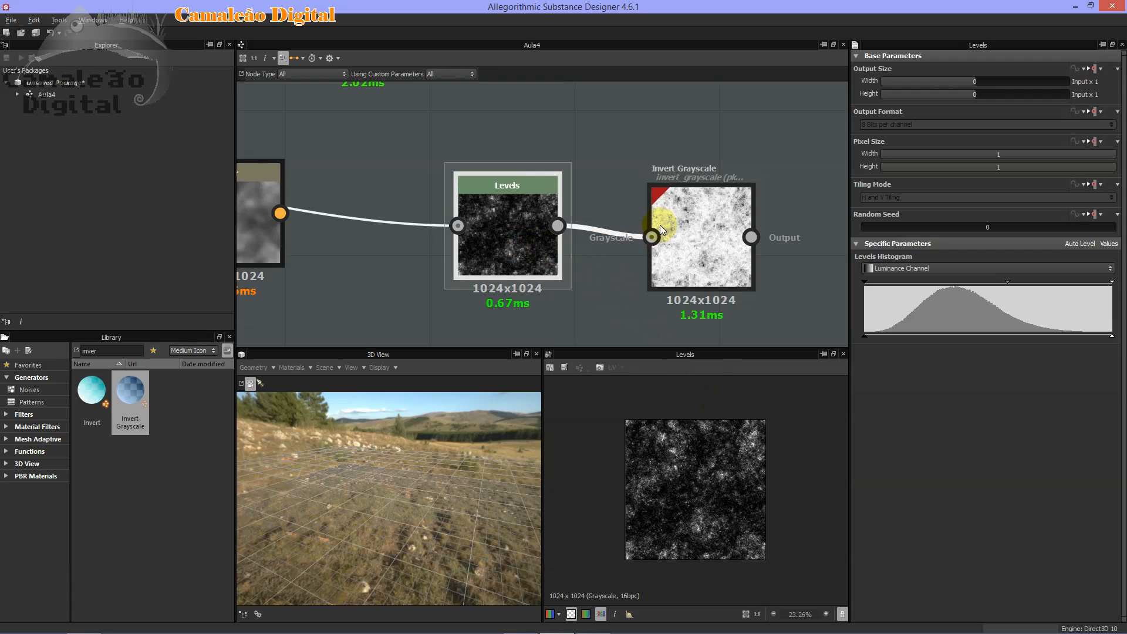
pyautogui.click(687, 212)
# Move the Levels and Invert Grayscale nodes below the Gradient Map and Blur row, aligned side by side.
pyautogui.moveTo(695, 234); pyautogui.dragTo(404, 310)
pyautogui.scroll(-5, 666, 222)
pyautogui.moveTo(670, 222); pyautogui.dragTo(476, 301)
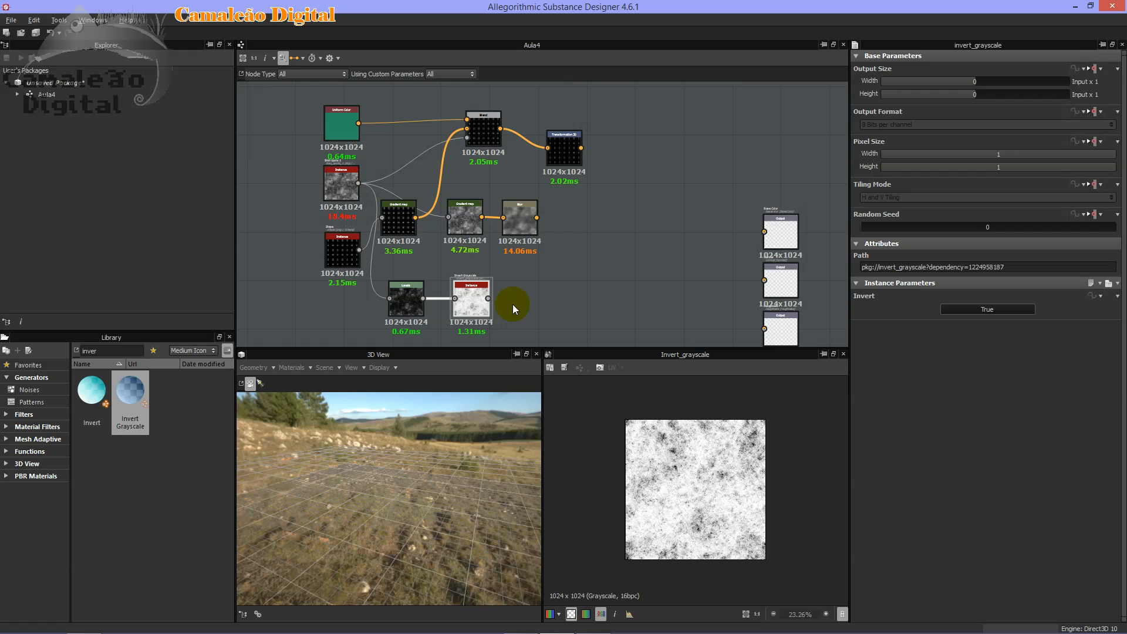
pyautogui.scroll(3, 516, 289)
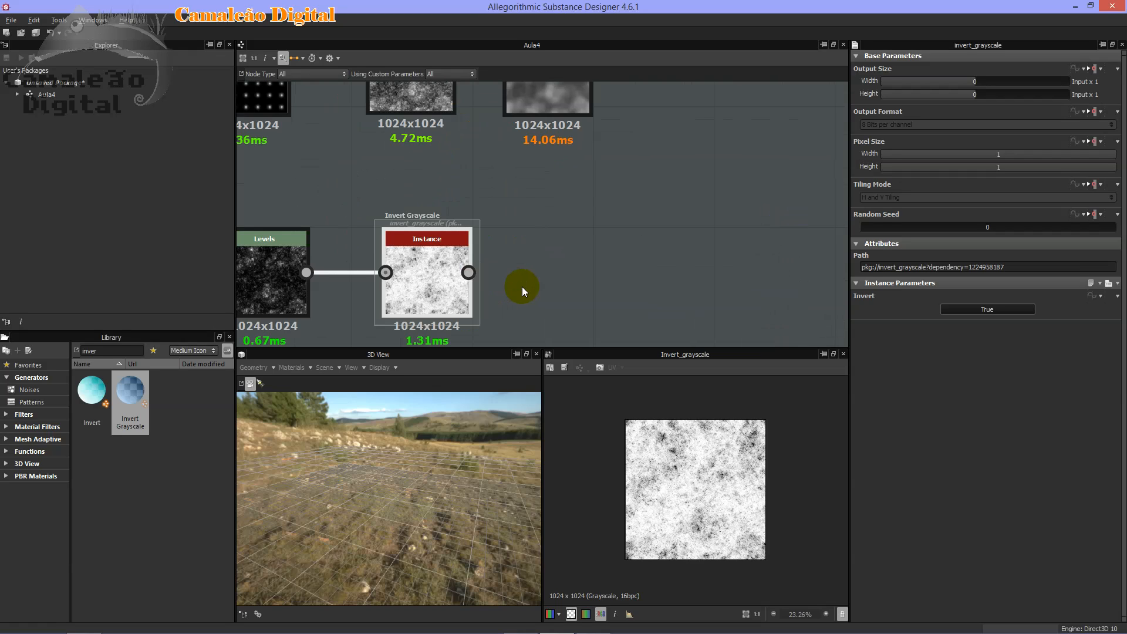
pyautogui.scroll(-2, 523, 287)
# Search the library for "hist" and add a Histogram Scan node beside the Invert Grayscale node, showing its output.
pyautogui.doubleClick(93, 350)
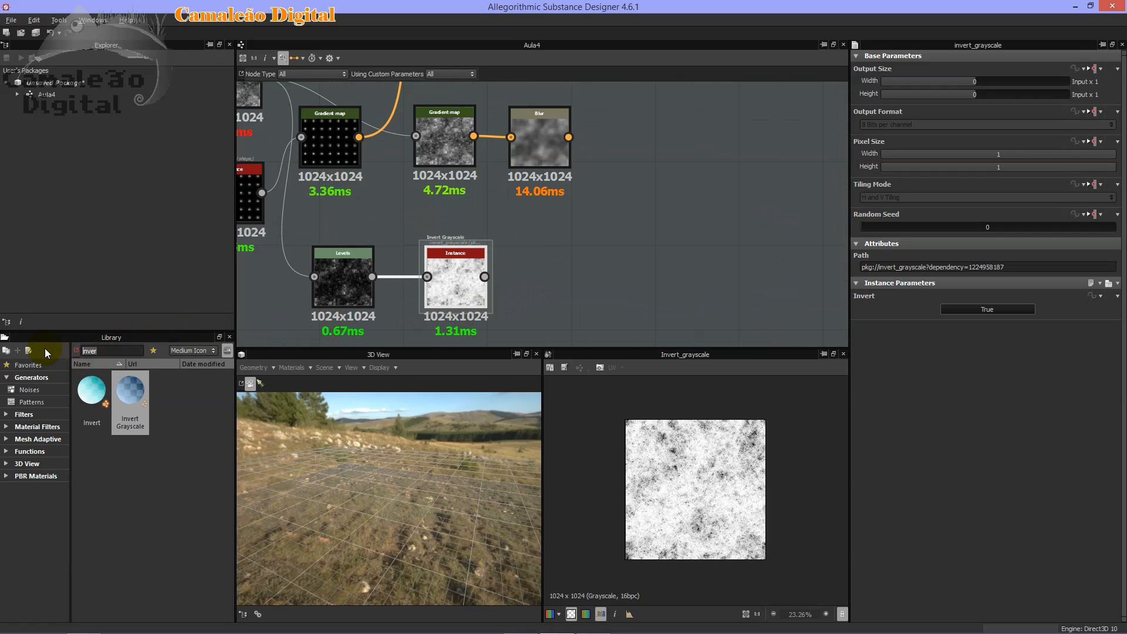
pyautogui.write('hi')
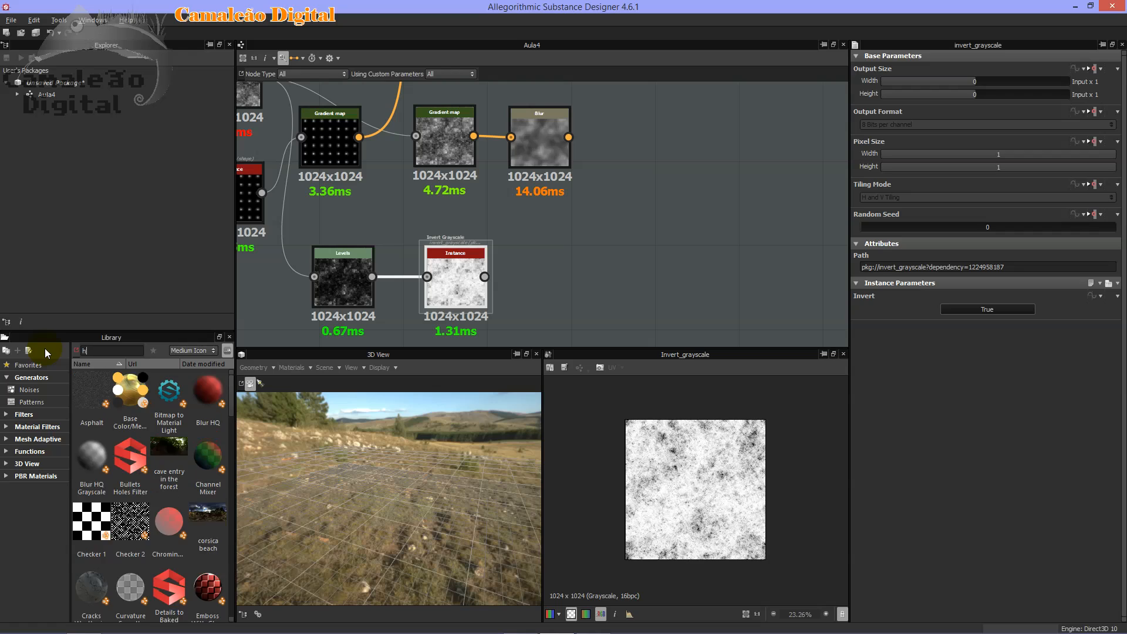
pyautogui.write('st')
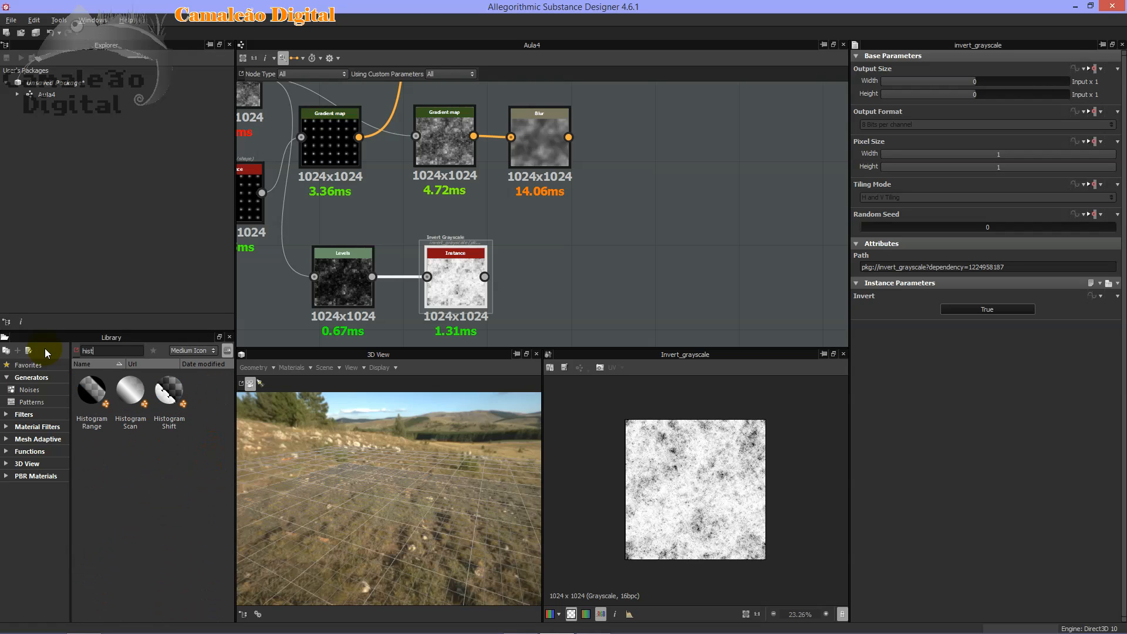
pyautogui.click(129, 404)
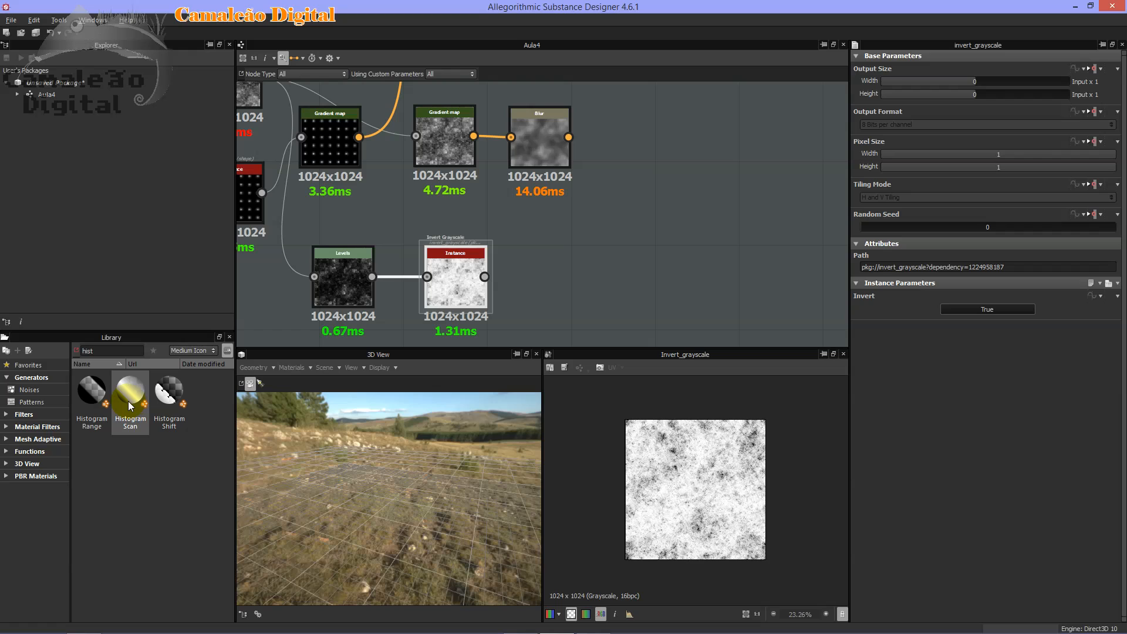
pyautogui.moveTo(129, 404); pyautogui.dragTo(596, 280)
pyautogui.scroll(3, 596, 281)
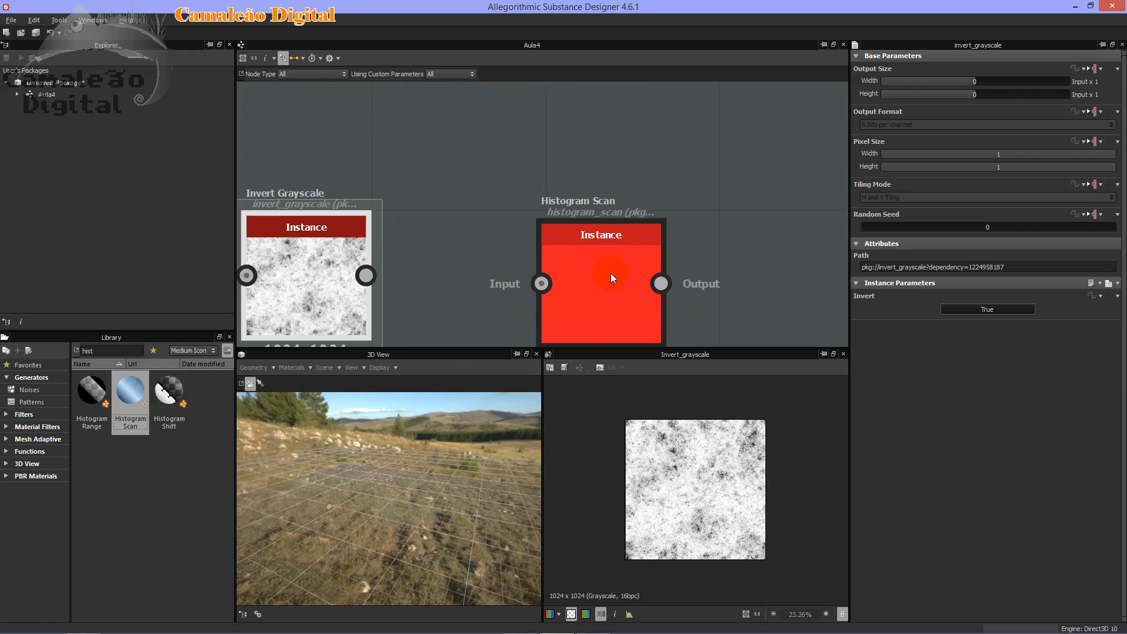
pyautogui.scroll(-4, 607, 283)
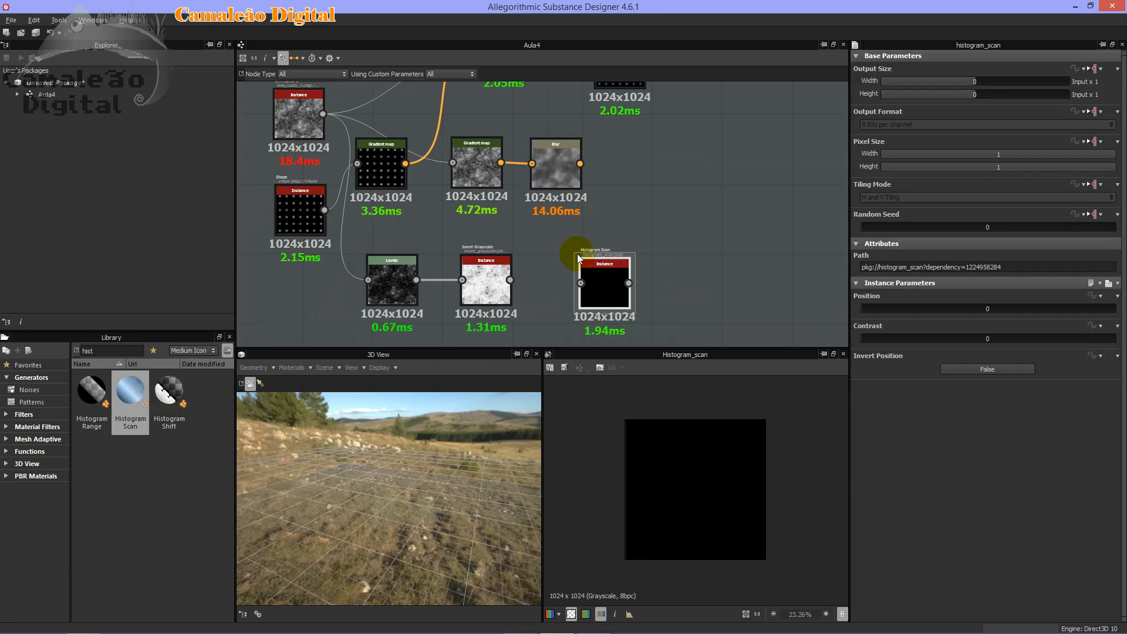
# Connect the Invert Grayscale output to the Histogram Scan input and align the Histogram Scan node with Invert Grayscale.
pyautogui.scroll(4, 581, 253)
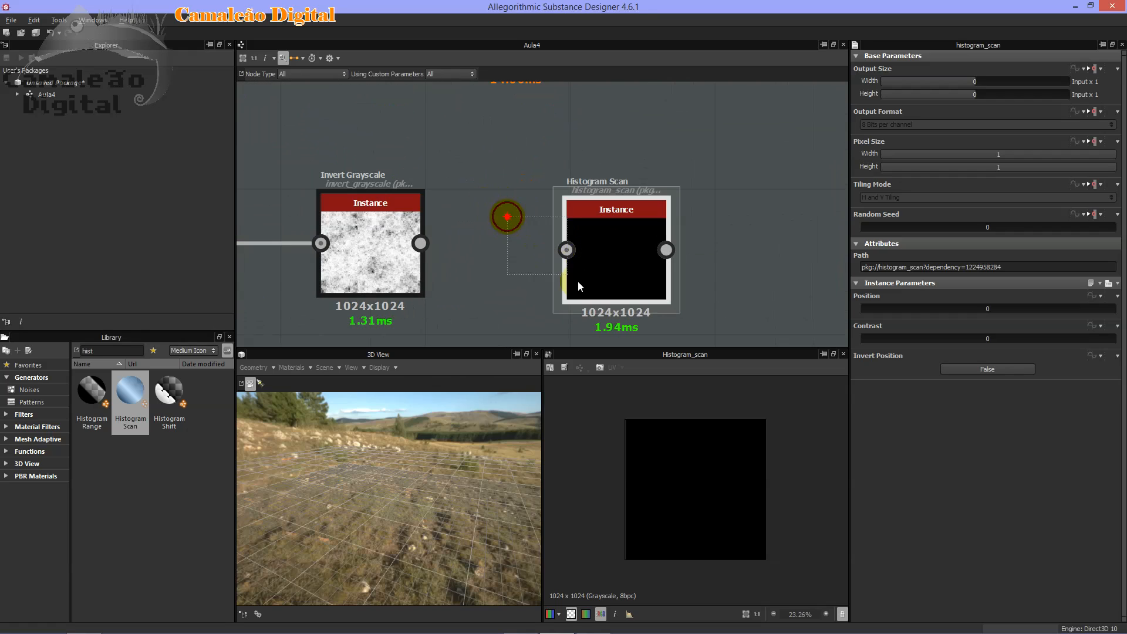
pyautogui.moveTo(520, 217); pyautogui.dragTo(587, 265)
pyautogui.scroll(3, 586, 266)
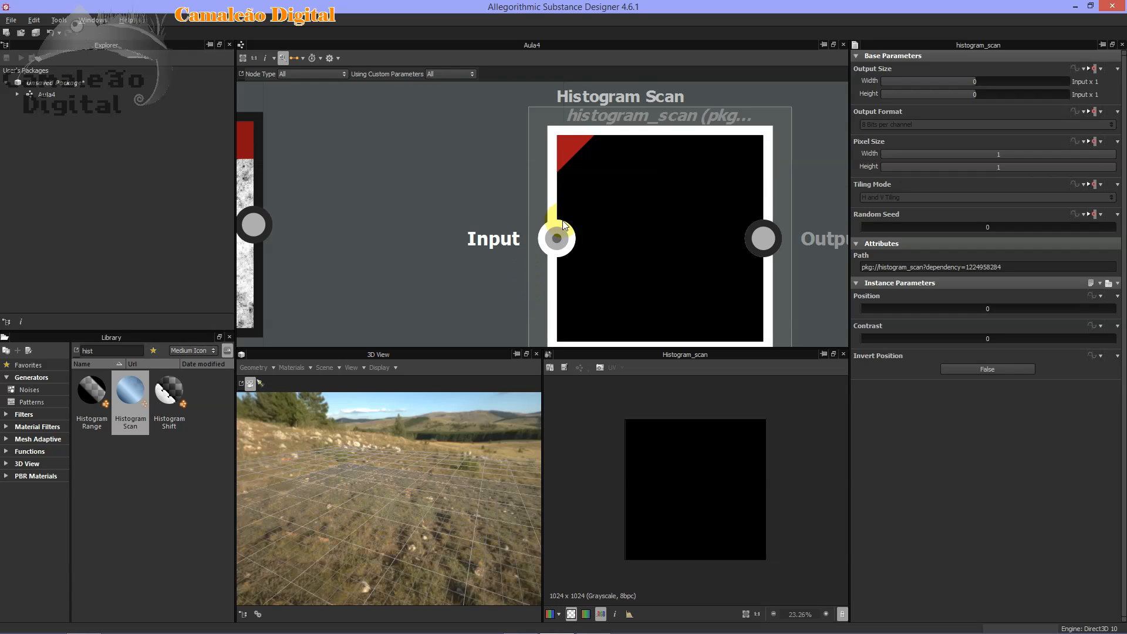
pyautogui.moveTo(582, 263); pyautogui.dragTo(627, 244, button='middle')
pyautogui.scroll(-4, 628, 235)
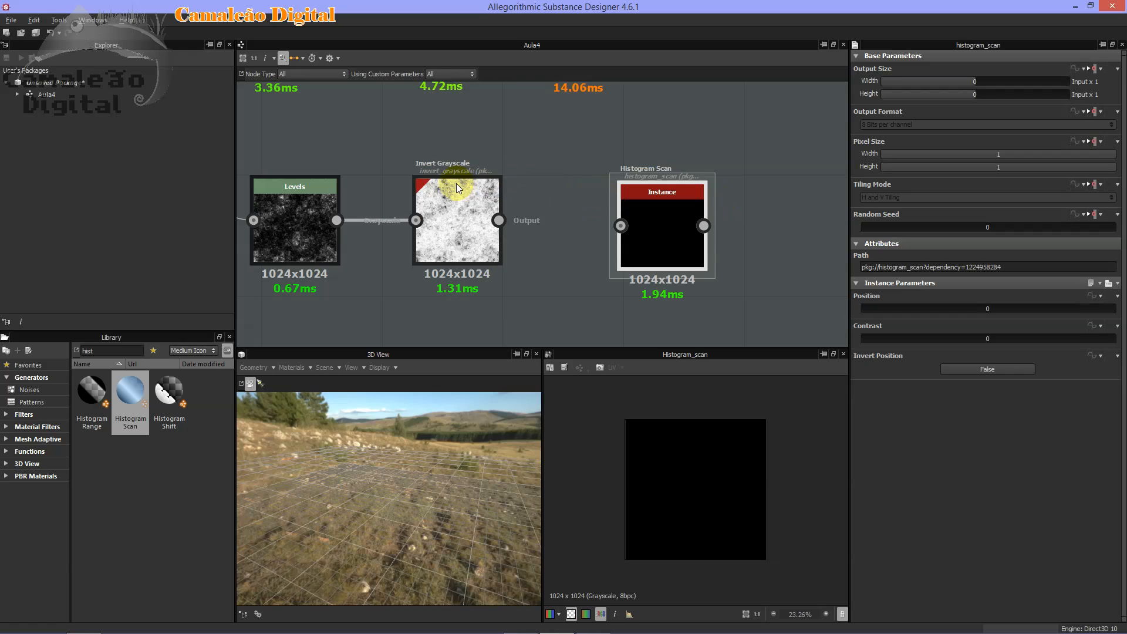
pyautogui.moveTo(399, 137); pyautogui.dragTo(580, 309)
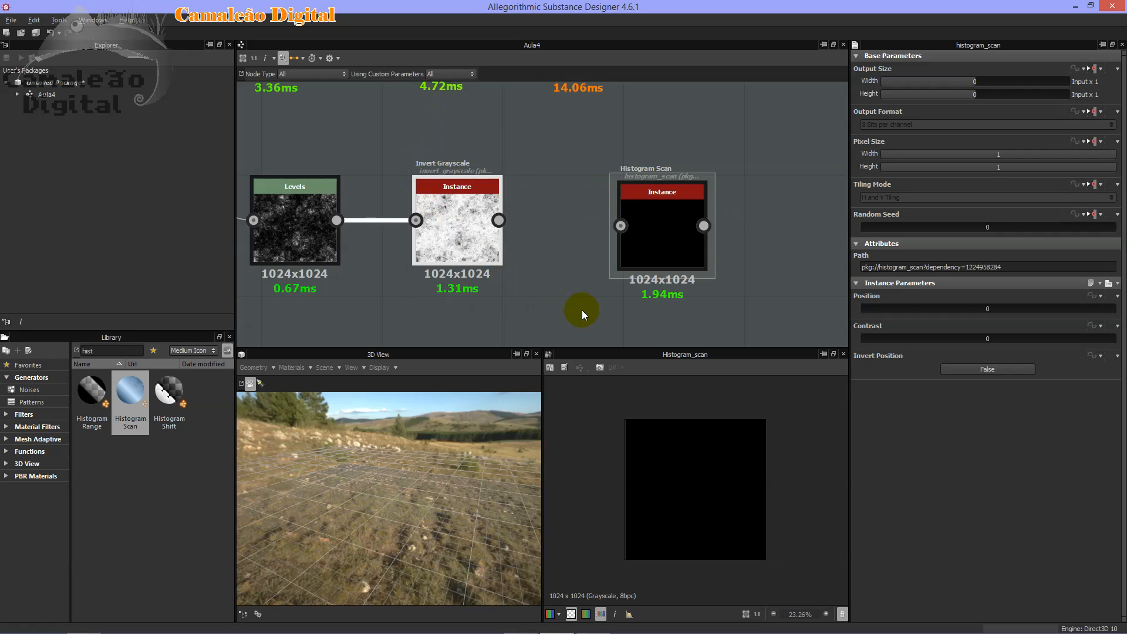
pyautogui.moveTo(657, 207); pyautogui.dragTo(633, 192)
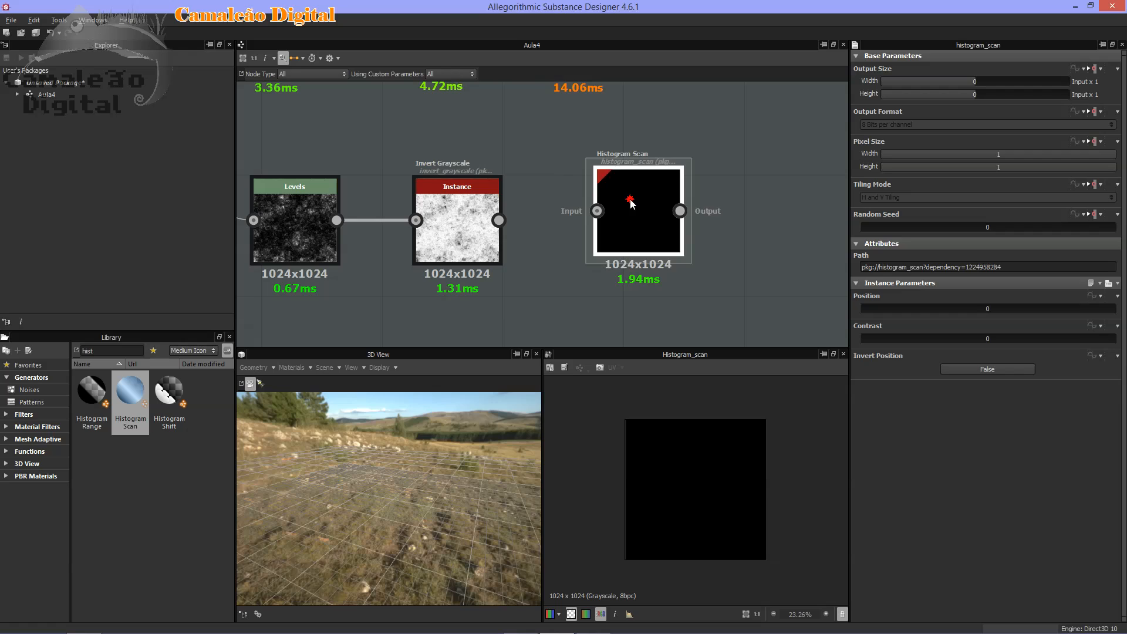
pyautogui.moveTo(498, 223); pyautogui.dragTo(617, 241)
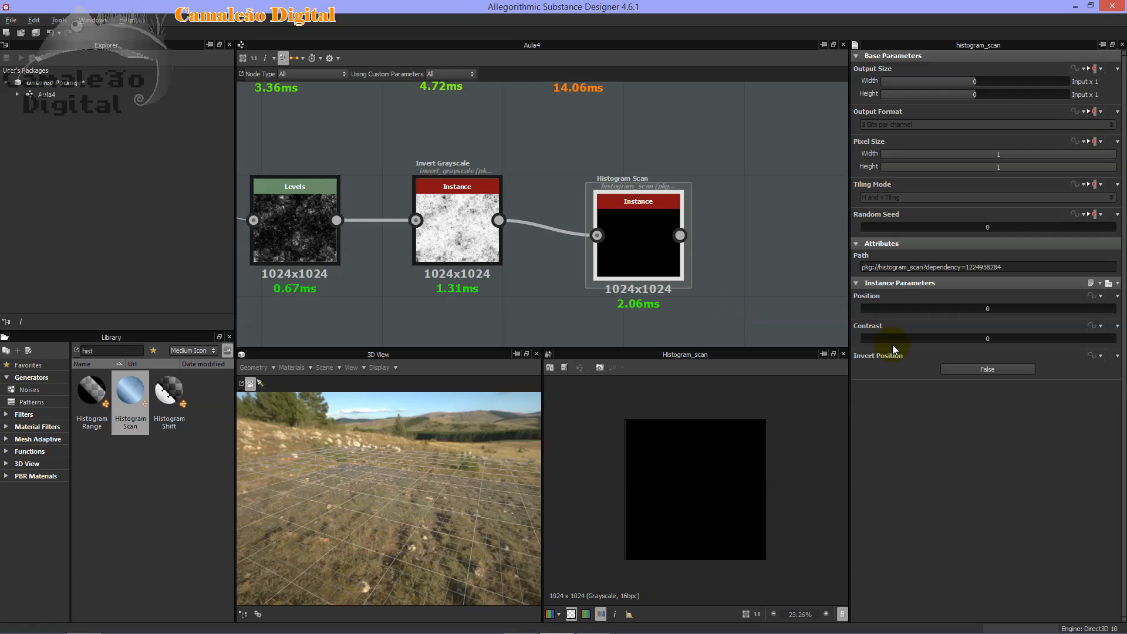
pyautogui.moveTo(604, 221); pyautogui.dragTo(628, 202)
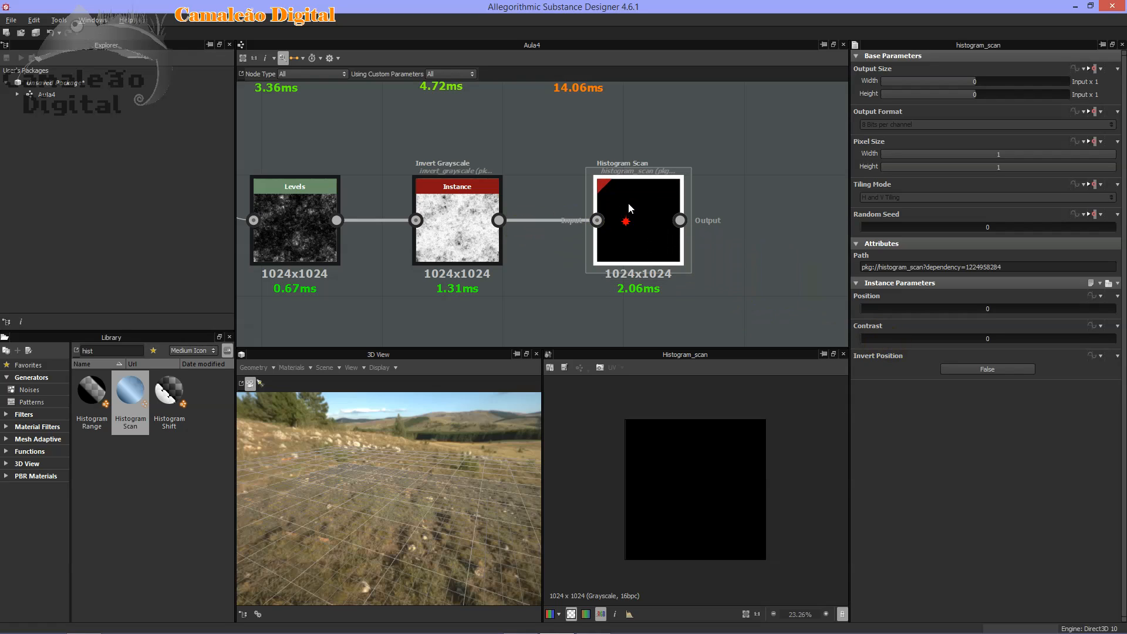
# Try different Position values on the Histogram Scan node, starting from 0.01, and return Position to 0.
pyautogui.moveTo(378, 153); pyautogui.dragTo(504, 315)
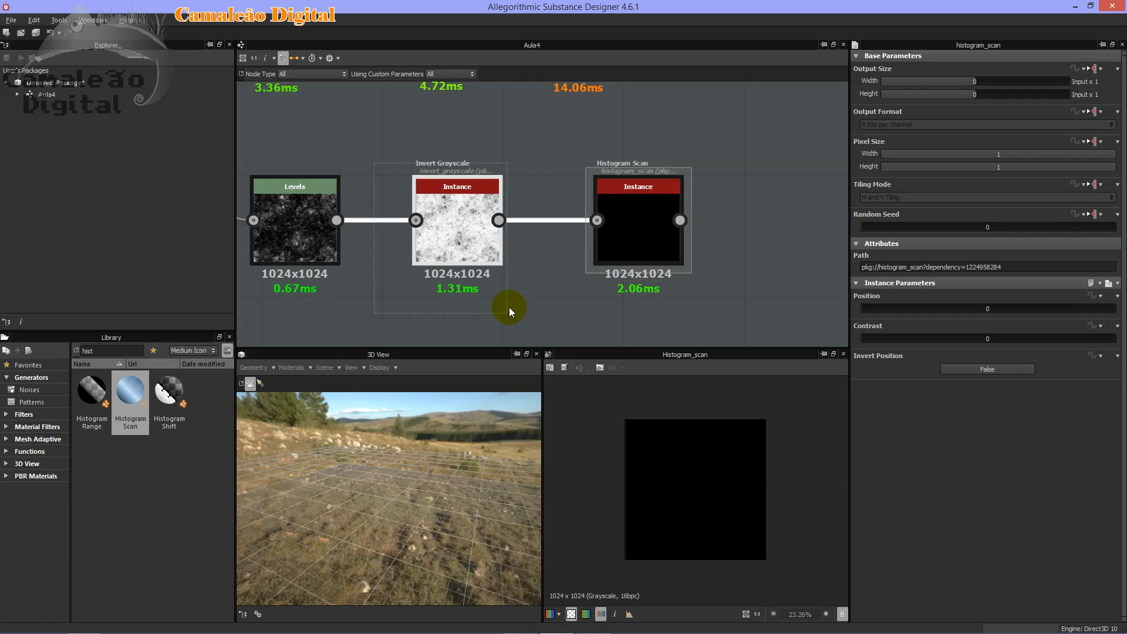
pyautogui.click(864, 308)
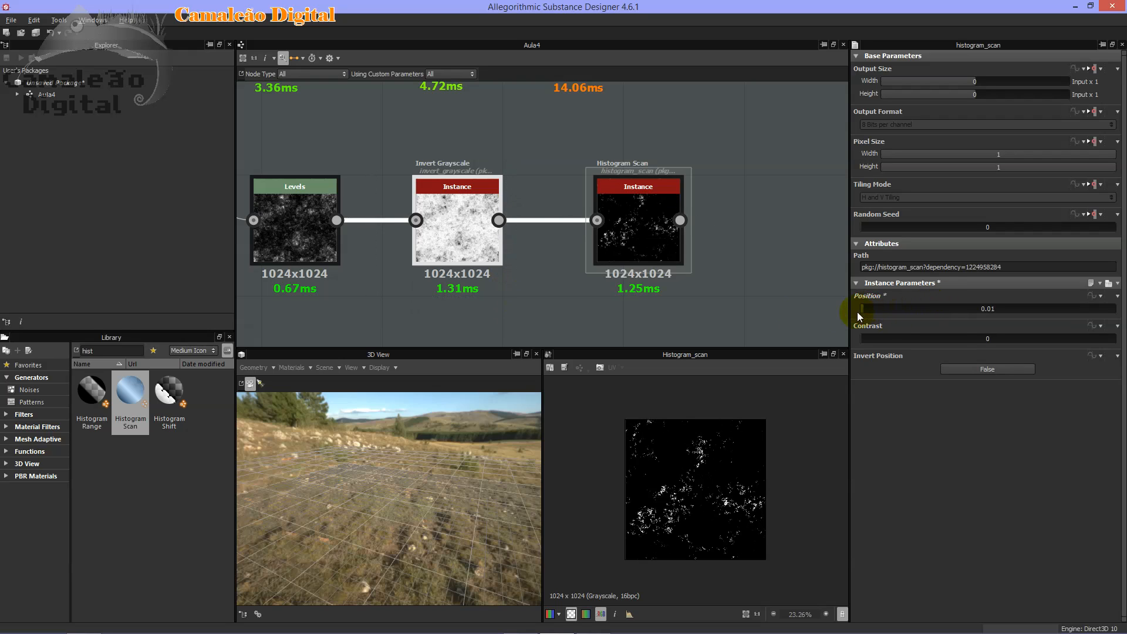
pyautogui.moveTo(405, 146); pyautogui.dragTo(533, 312)
pyautogui.click(638, 226)
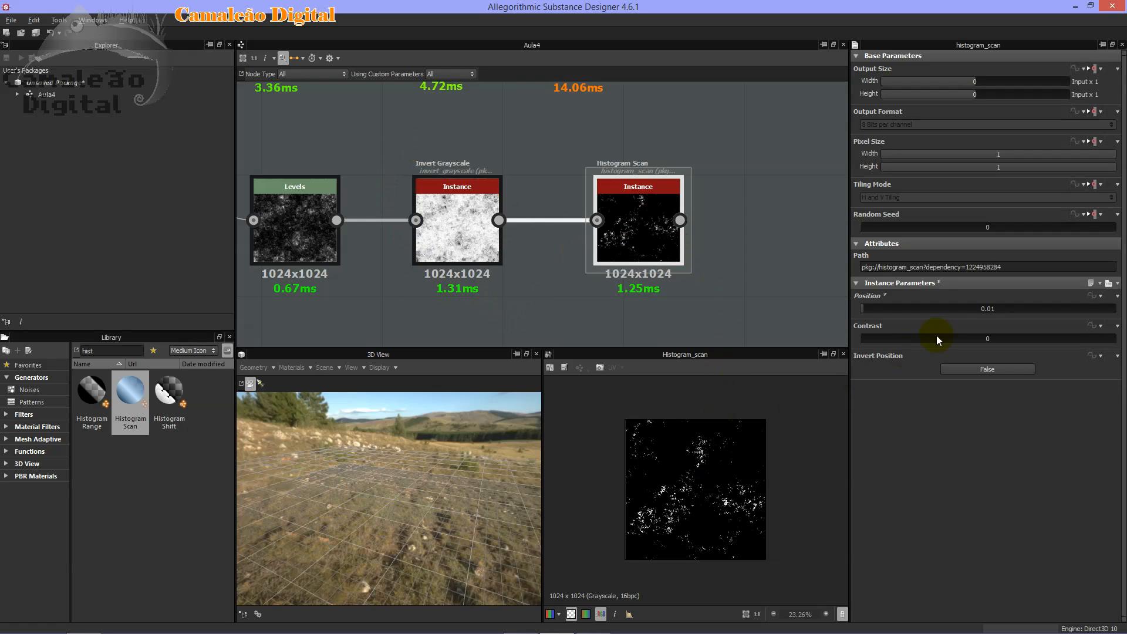
pyautogui.moveTo(867, 312); pyautogui.dragTo(897, 319)
pyautogui.moveTo(1086, 328); pyautogui.dragTo(853, 314)
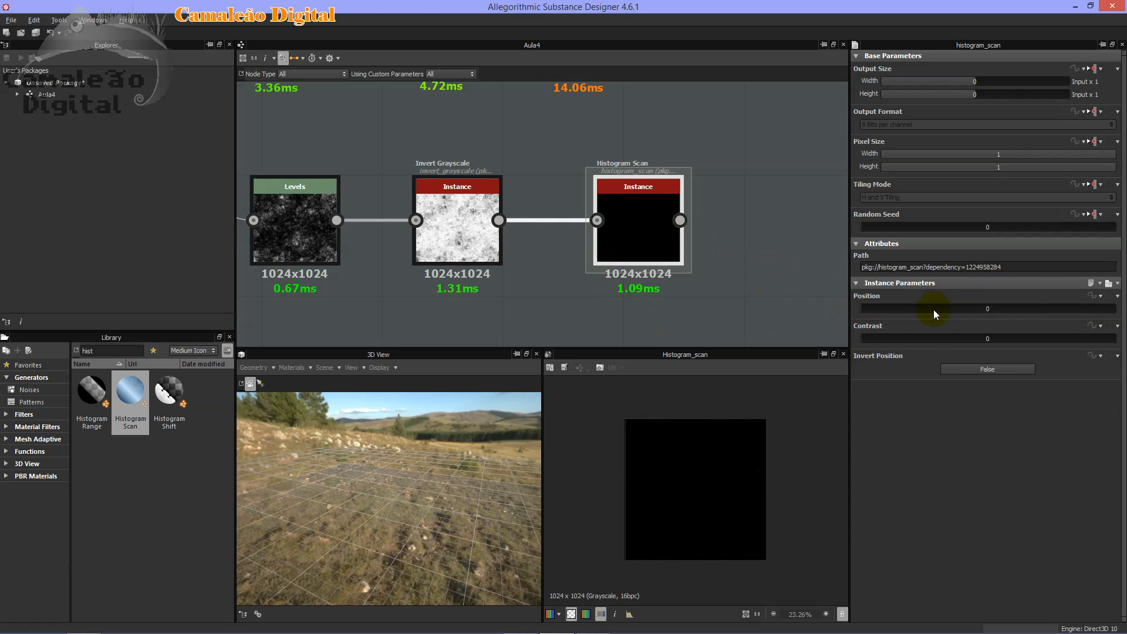
# Try the Histogram Scan's Invert Position as True with varied Position values, then restore Position to 0 and Invert Position to False.
pyautogui.click(986, 371)
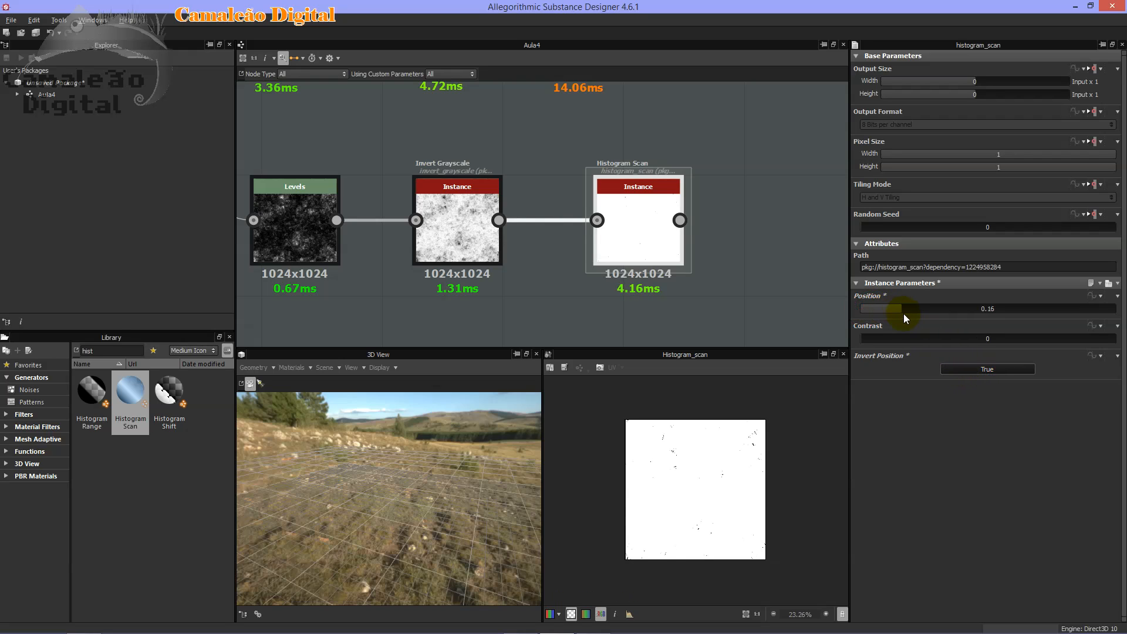
pyautogui.moveTo(931, 317); pyautogui.dragTo(830, 319)
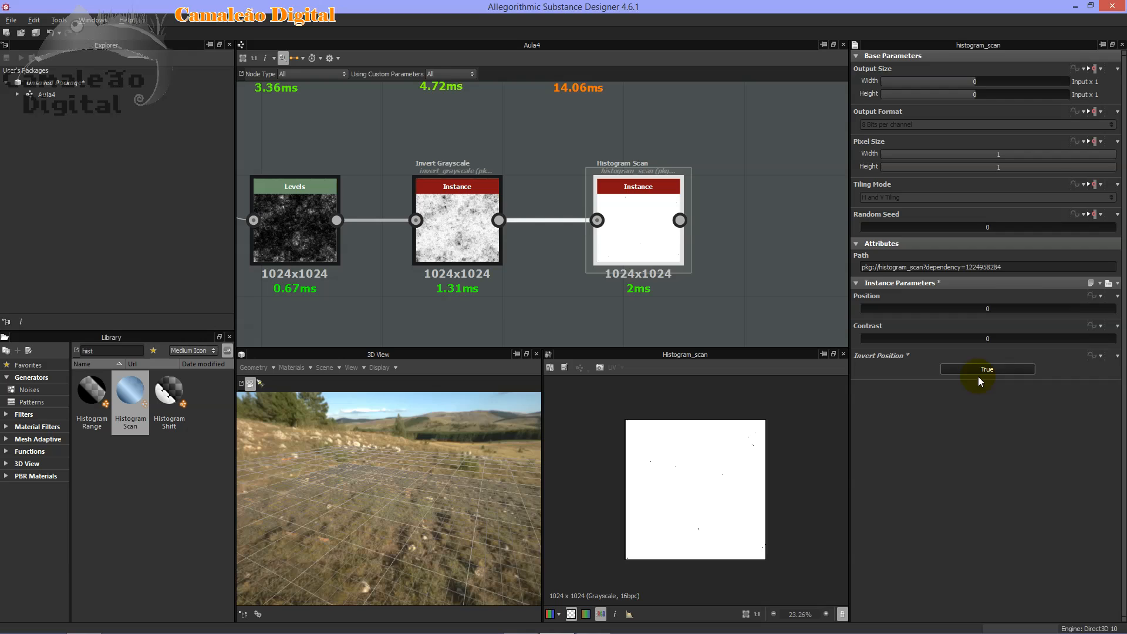
pyautogui.click(997, 370)
# Set the Histogram Scan's Position to 0.06 and Contrast to 0.04, and inspect the mask's soft edges up close.
pyautogui.moveTo(861, 305); pyautogui.dragTo(870, 359)
pyautogui.scroll(5, 752, 451)
pyautogui.scroll(5, 639, 467)
pyautogui.moveTo(724, 470); pyautogui.dragTo(727, 488, button='middle')
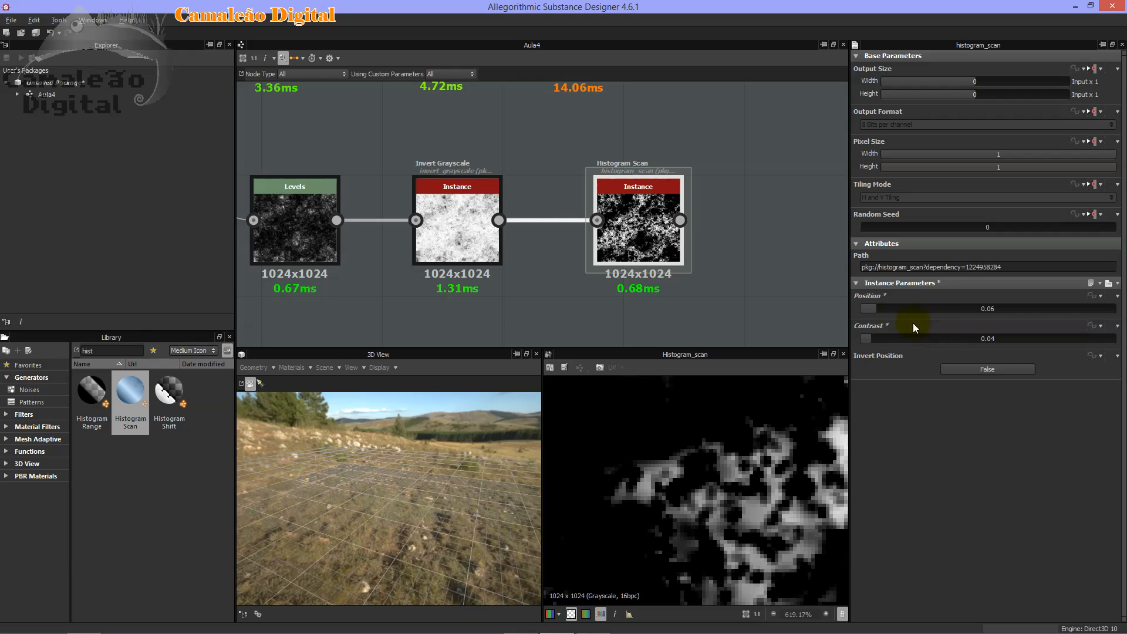
# Raise the Histogram Scan's Contrast to 1 and inspect the mask's edges up close.
pyautogui.moveTo(868, 338); pyautogui.dragTo(1122, 358)
pyautogui.scroll(3, 763, 484)
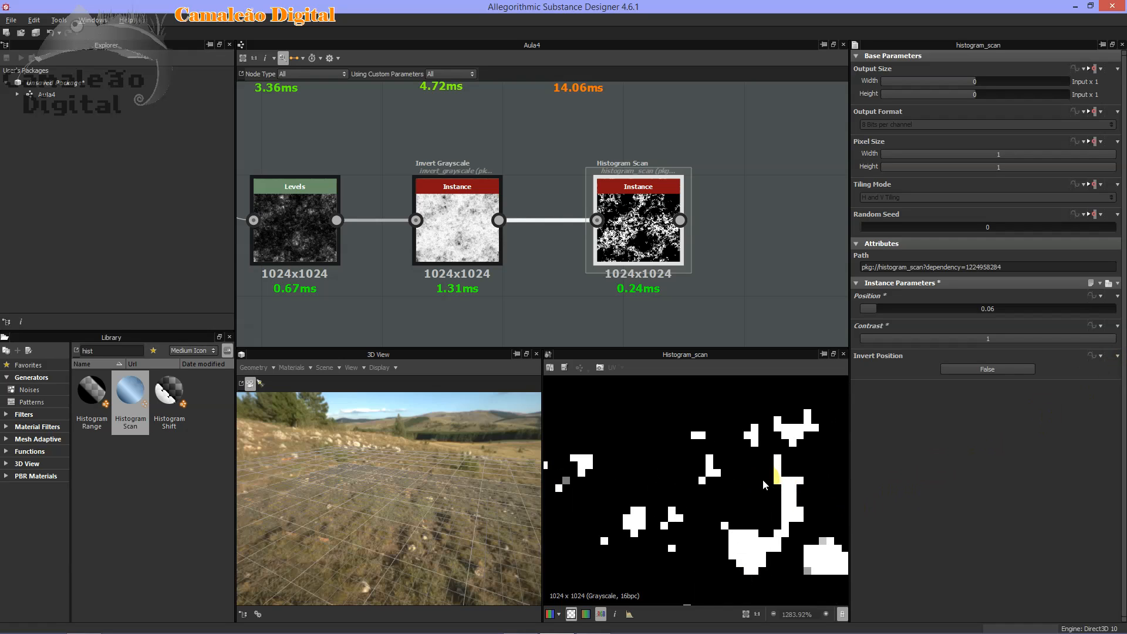
pyautogui.scroll(-5, 728, 443)
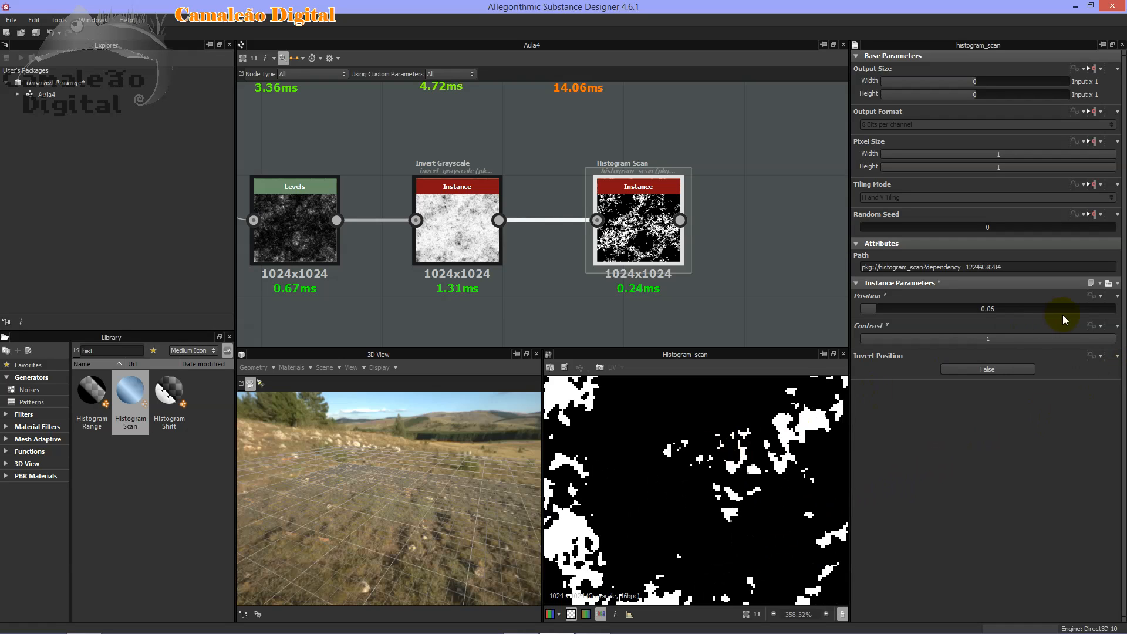
pyautogui.scroll(-2, 821, 434)
pyautogui.scroll(9, 665, 459)
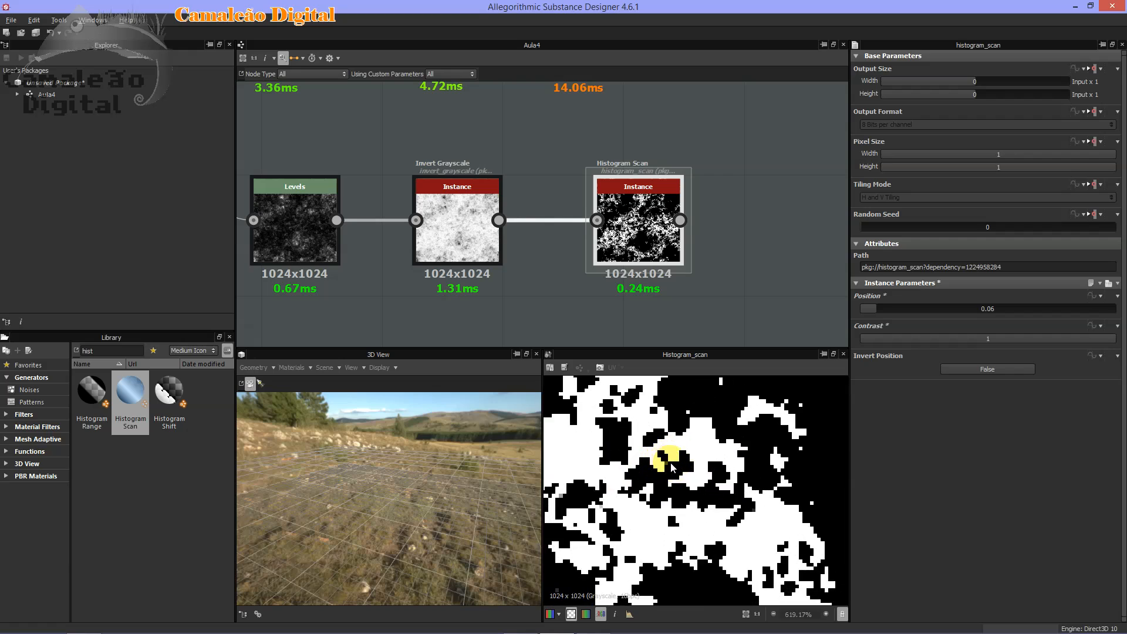
# Lower the Histogram Scan's Contrast to 0.49.
pyautogui.moveTo(738, 420); pyautogui.dragTo(712, 535, button='middle')
pyautogui.moveTo(697, 452); pyautogui.dragTo(712, 412, button='middle')
pyautogui.scroll(-5, 765, 487)
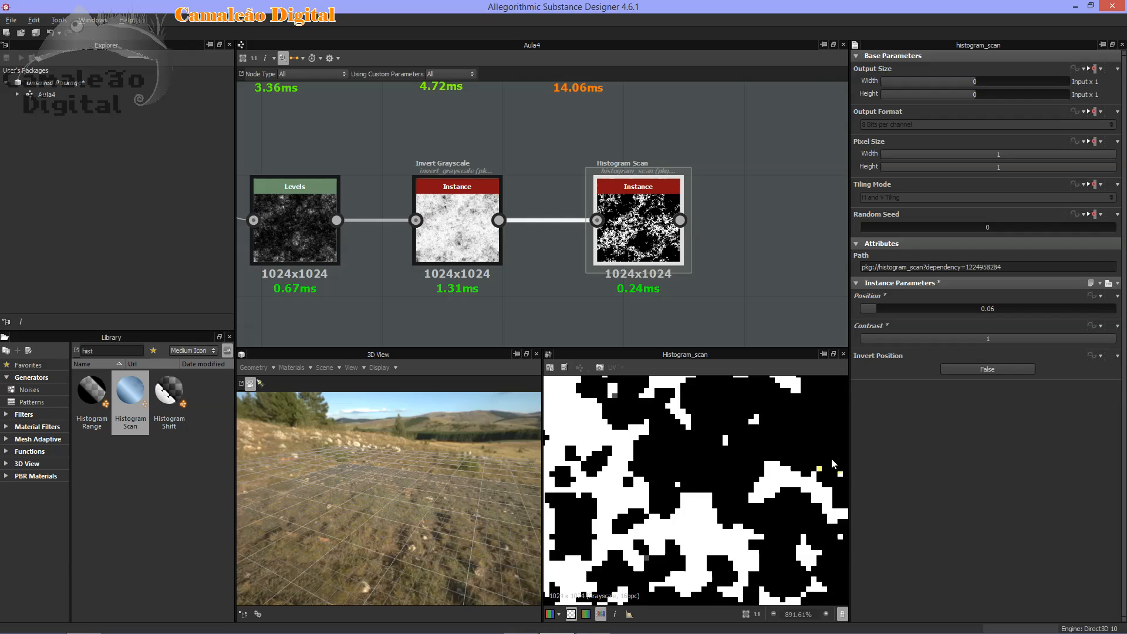
pyautogui.moveTo(1103, 347); pyautogui.dragTo(986, 345)
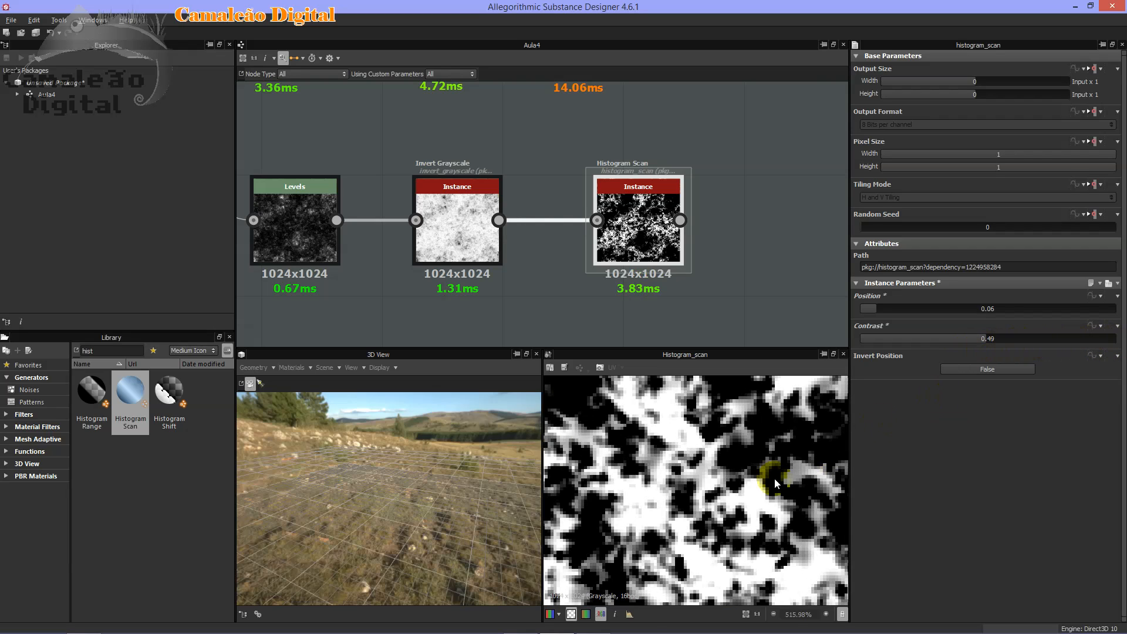
# Set the Histogram Scan's Contrast to 0 and inspect the mask up close at pixel level.
pyautogui.scroll(5, 626, 485)
pyautogui.scroll(3, 730, 499)
pyautogui.moveTo(709, 427); pyautogui.dragTo(713, 469, button='middle')
pyautogui.moveTo(990, 340); pyautogui.dragTo(856, 347)
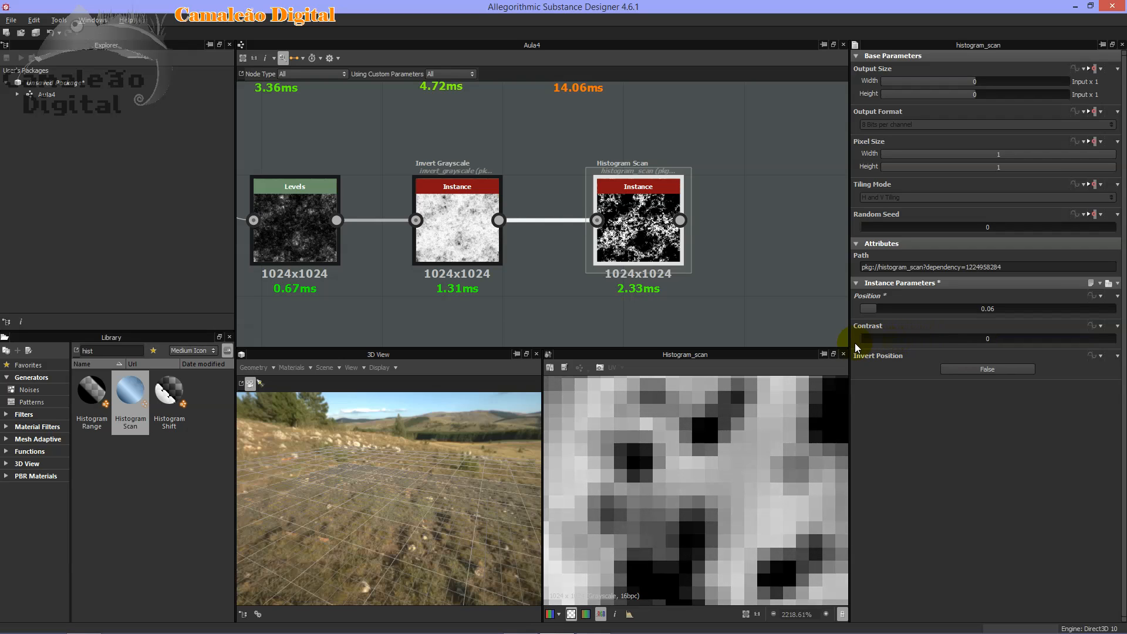
# Select all connected nodes except the outputs and shift the whole group slightly upward in the graph.
pyautogui.scroll(-5, 709, 336)
pyautogui.moveTo(685, 310); pyautogui.dragTo(571, 259, button='middle')
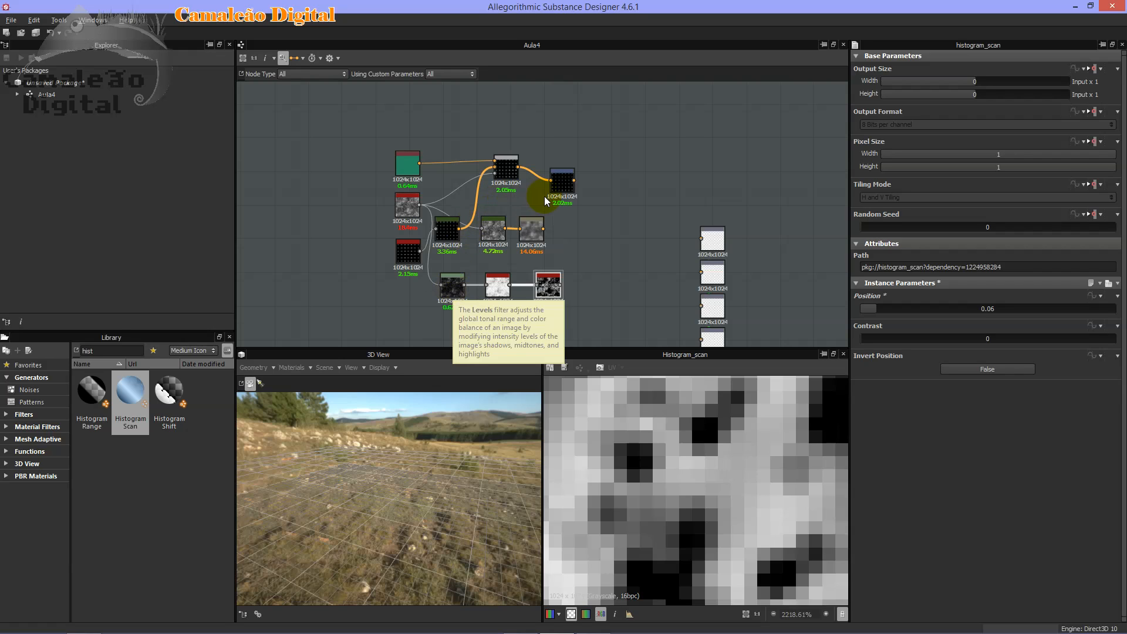
pyautogui.scroll(-3, 618, 189)
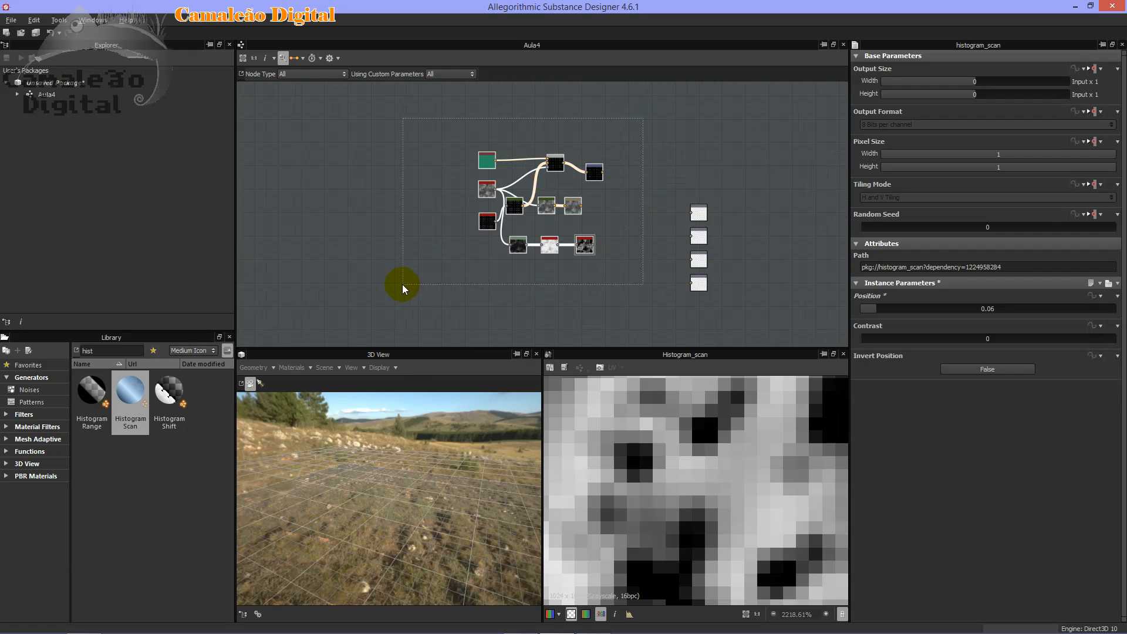
pyautogui.scroll(3, 552, 246)
pyautogui.moveTo(604, 199); pyautogui.dragTo(609, 290, button='middle')
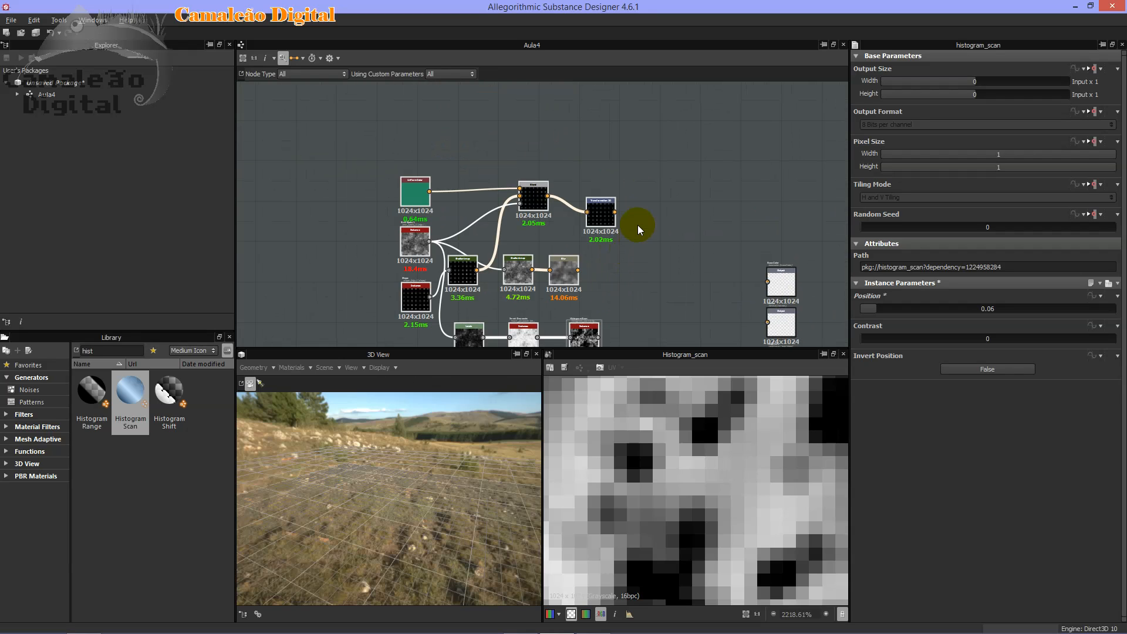
pyautogui.scroll(-2, 668, 153)
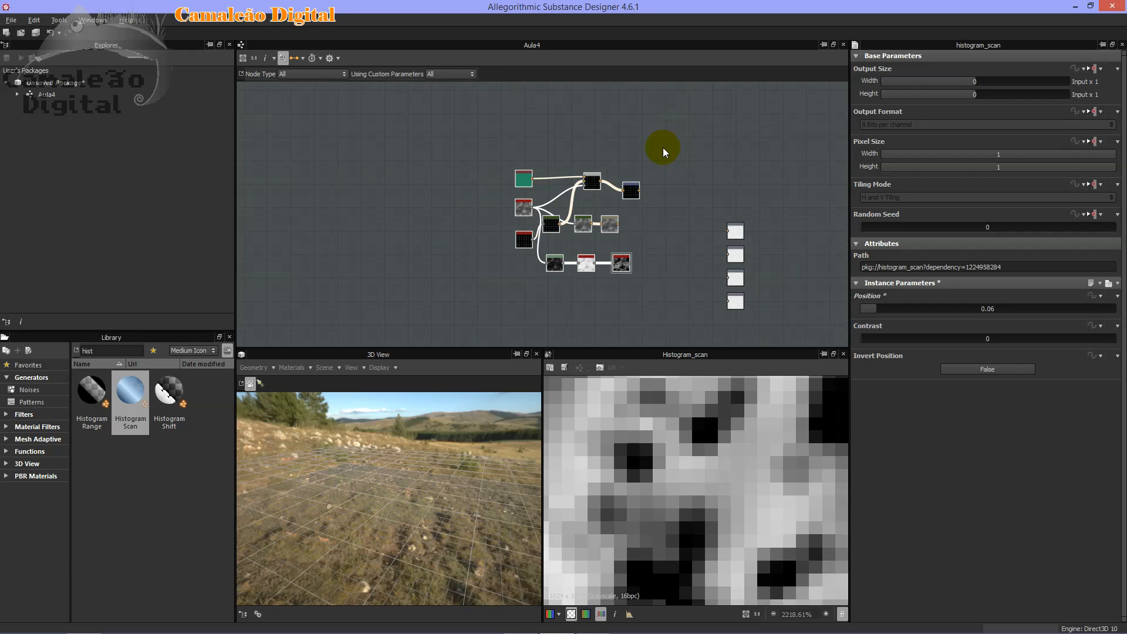
pyautogui.moveTo(521, 176); pyautogui.dragTo(519, 173)
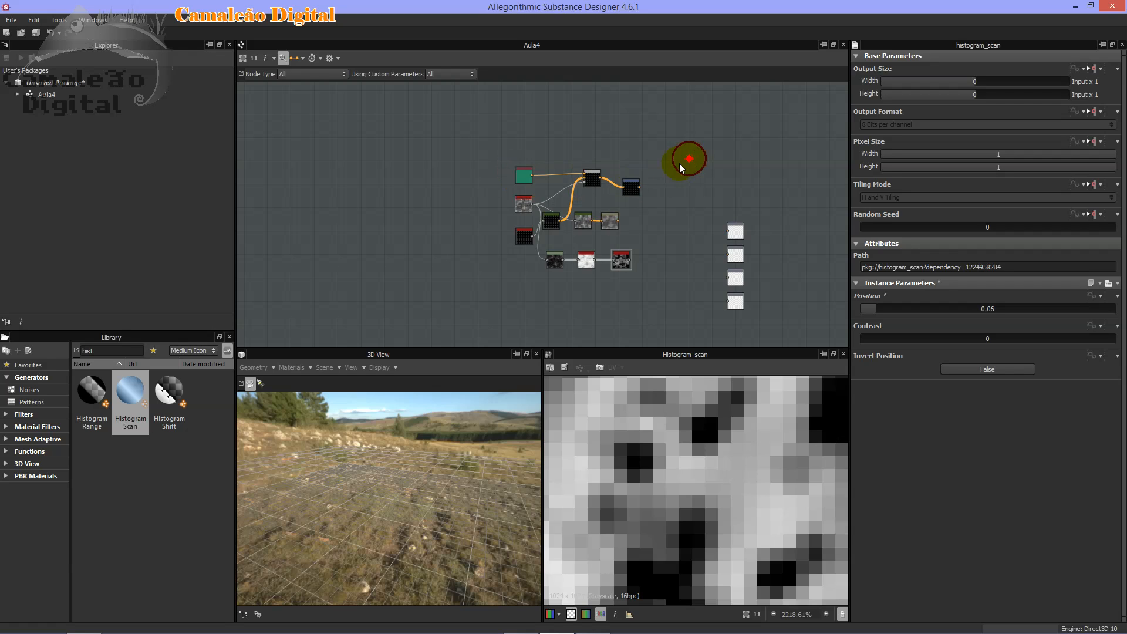
# Tidy the graph by lining up the Blend and Transformation 2D nodes and spacing out the Gradient Map and Blur nodes beneath them.
pyautogui.moveTo(598, 175); pyautogui.dragTo(590, 176)
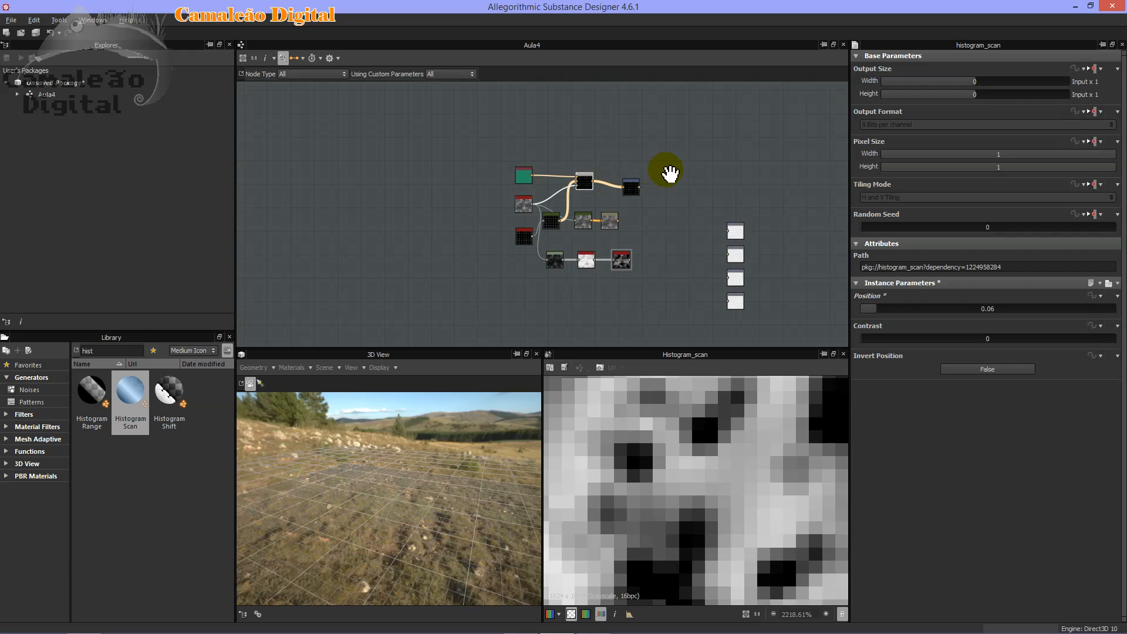
pyautogui.moveTo(666, 171); pyautogui.dragTo(694, 185, button='middle')
pyautogui.moveTo(663, 205); pyautogui.dragTo(651, 199)
pyautogui.scroll(3, 657, 201)
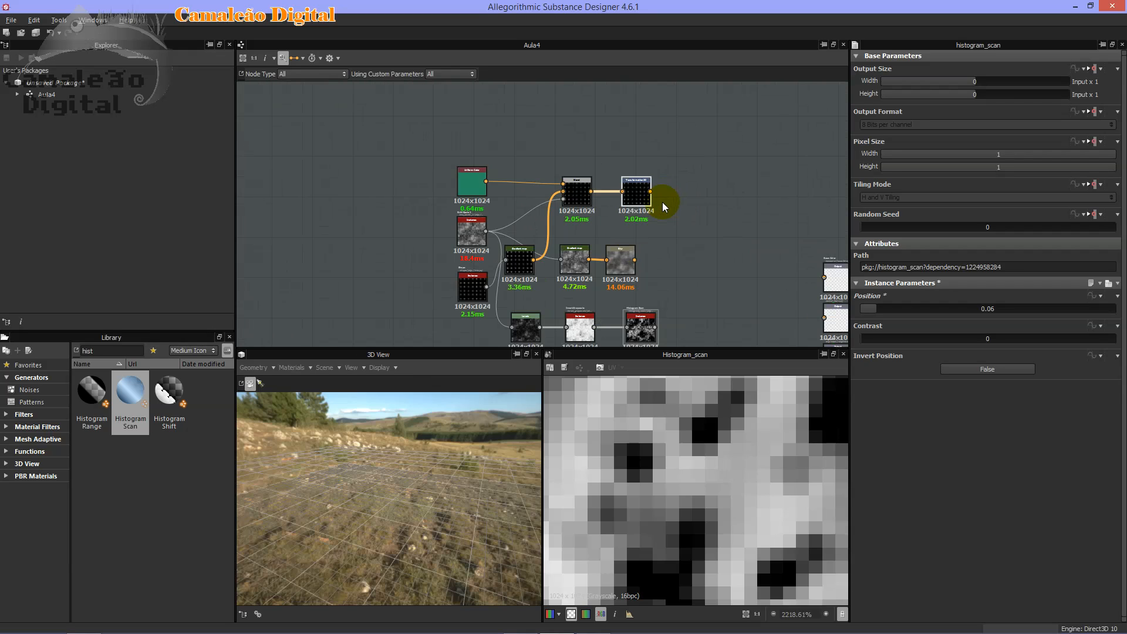
pyautogui.scroll(-3, 674, 181)
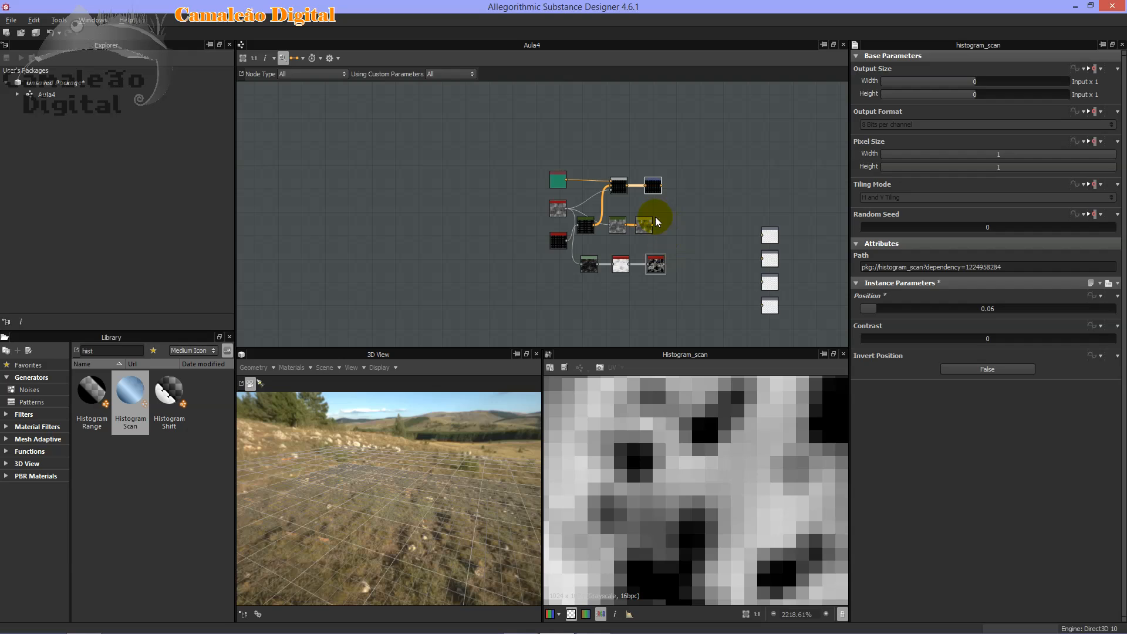
pyautogui.scroll(3, 584, 238)
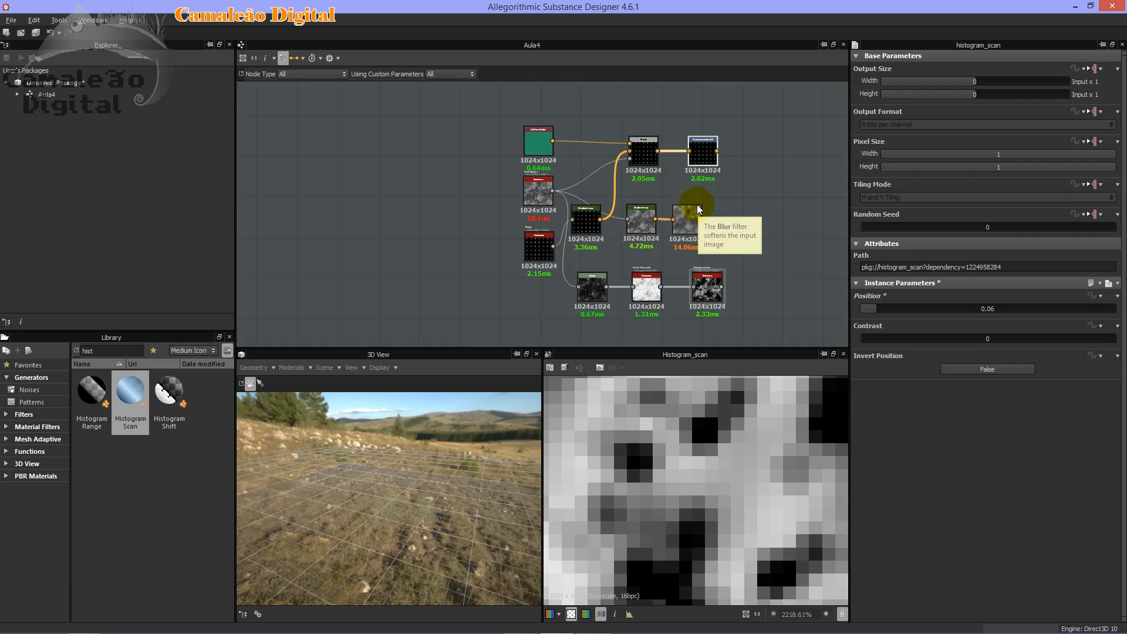
pyautogui.moveTo(746, 198); pyautogui.dragTo(594, 202, button='middle')
pyautogui.moveTo(534, 220); pyautogui.dragTo(503, 224)
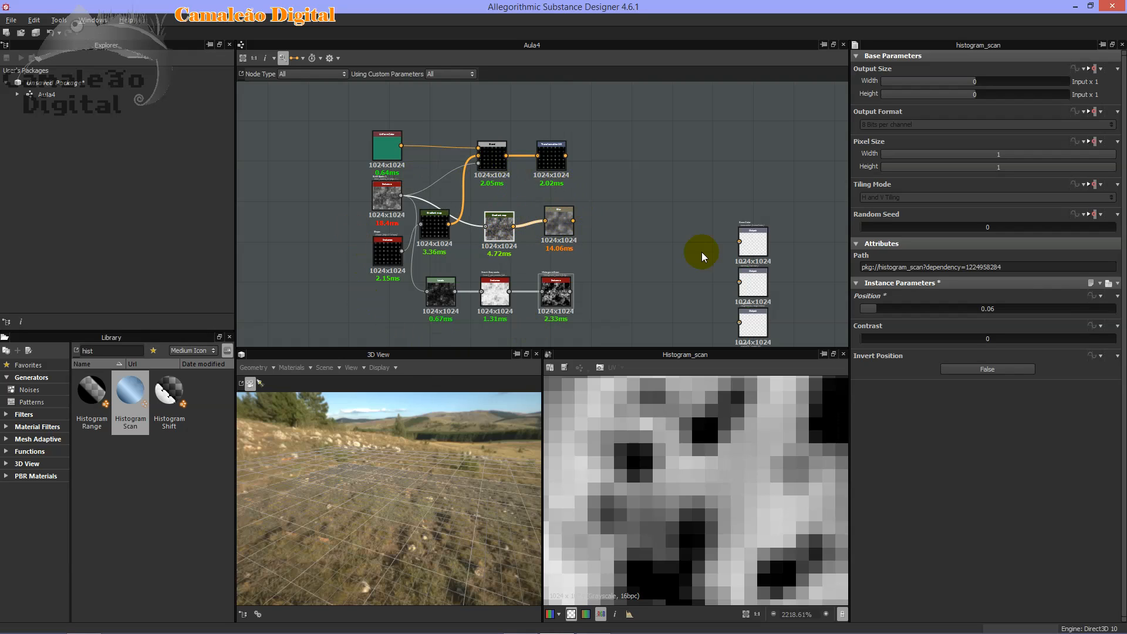
# Examine the output nodes, including the attributes of the Metallic output, and review the overall graph.
pyautogui.moveTo(706, 257); pyautogui.dragTo(621, 241, button='middle')
pyautogui.scroll(4, 713, 244)
pyautogui.moveTo(702, 322); pyautogui.dragTo(723, 201, button='middle')
pyautogui.moveTo(665, 301); pyautogui.dragTo(825, 231, button='middle')
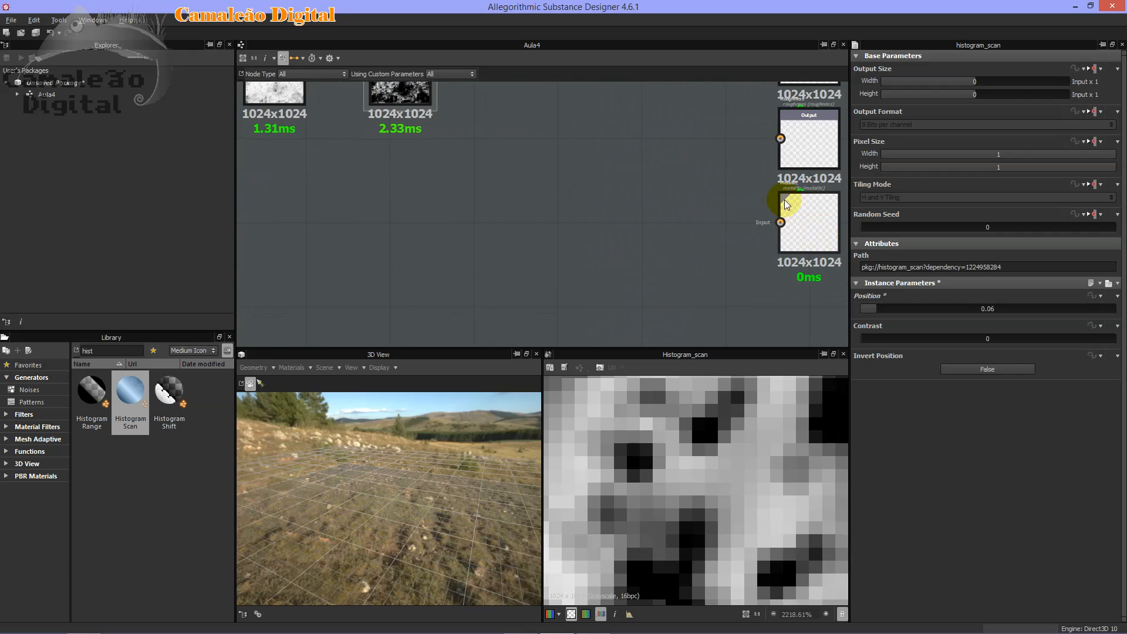
pyautogui.moveTo(749, 189); pyautogui.dragTo(652, 226, button='middle')
pyautogui.moveTo(626, 212); pyautogui.dragTo(821, 336)
pyautogui.moveTo(606, 212); pyautogui.dragTo(587, 238, button='middle')
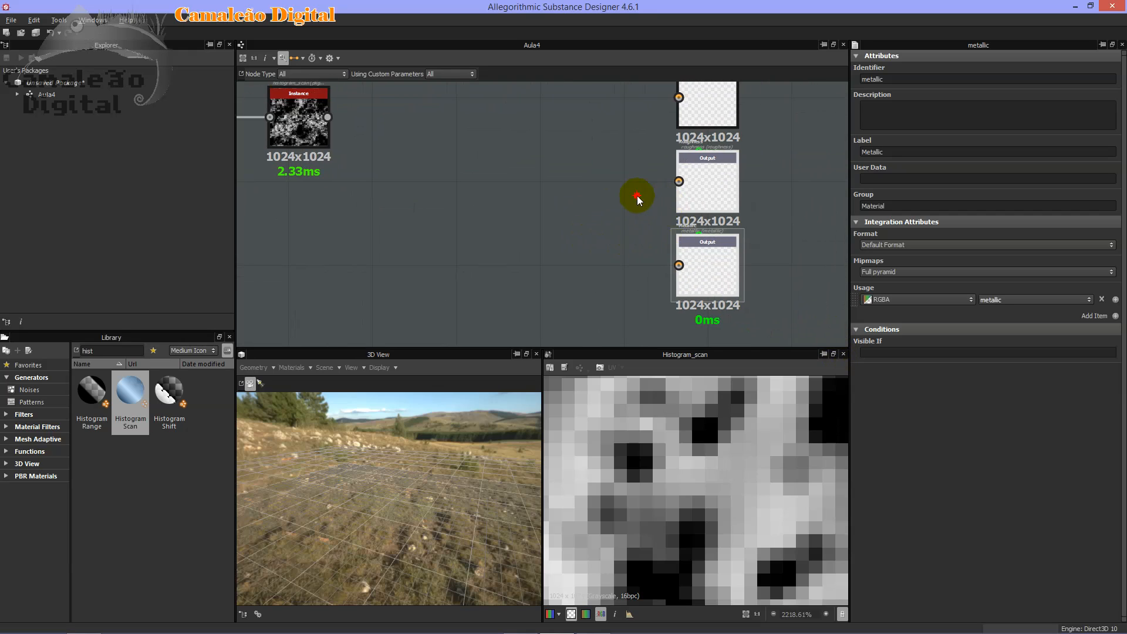
pyautogui.moveTo(624, 202); pyautogui.dragTo(851, 374)
pyautogui.scroll(-10, 604, 206)
pyautogui.moveTo(679, 181); pyautogui.dragTo(642, 216, button='middle')
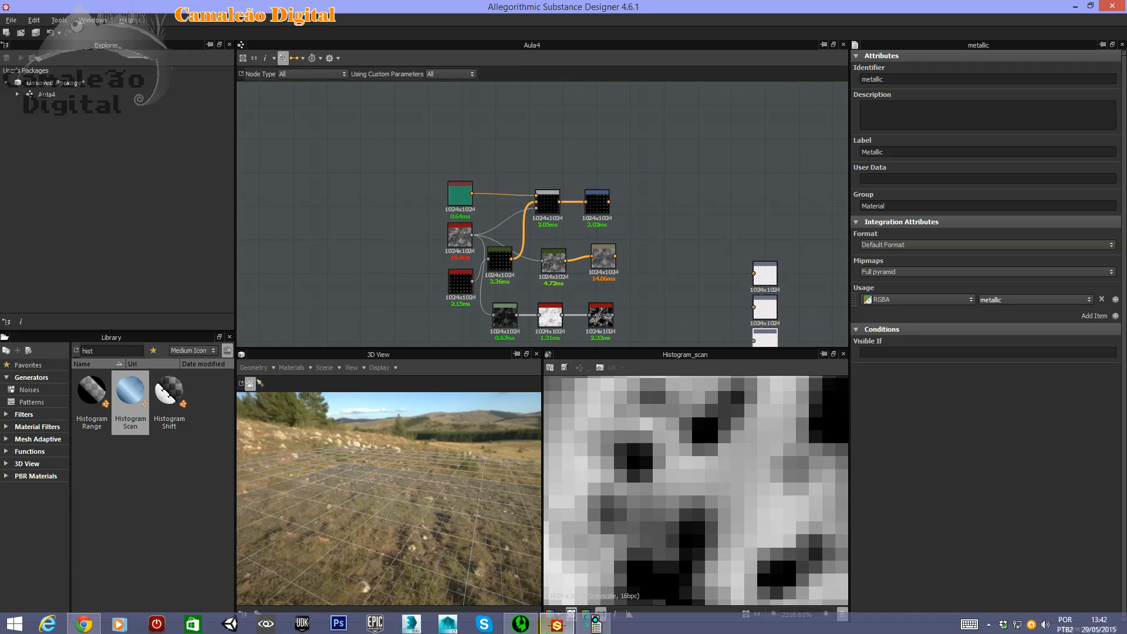